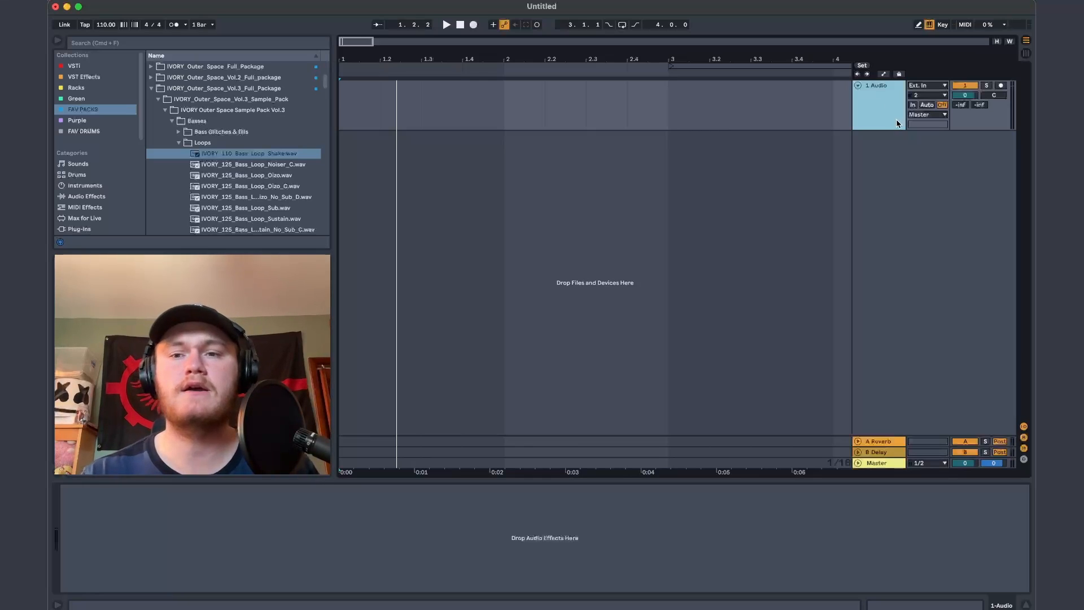
# Group the audio track, colour the group dark grey and assign that colour to the grouped tracks and clips
pyautogui.press('super+g')
pyautogui.rightClick(874, 95)
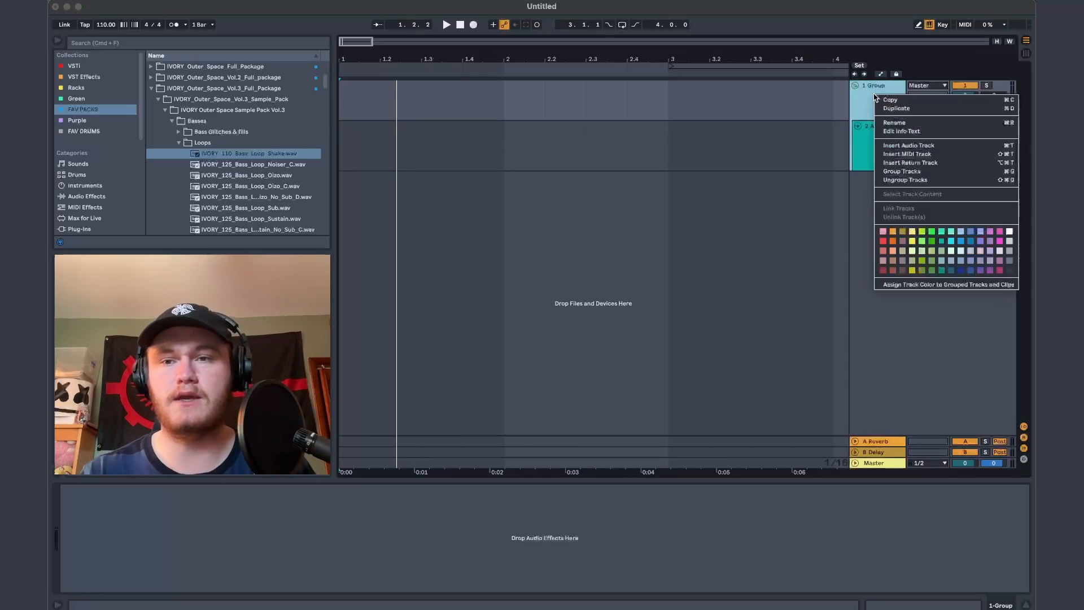
pyautogui.click(978, 239)
pyautogui.rightClick(874, 97)
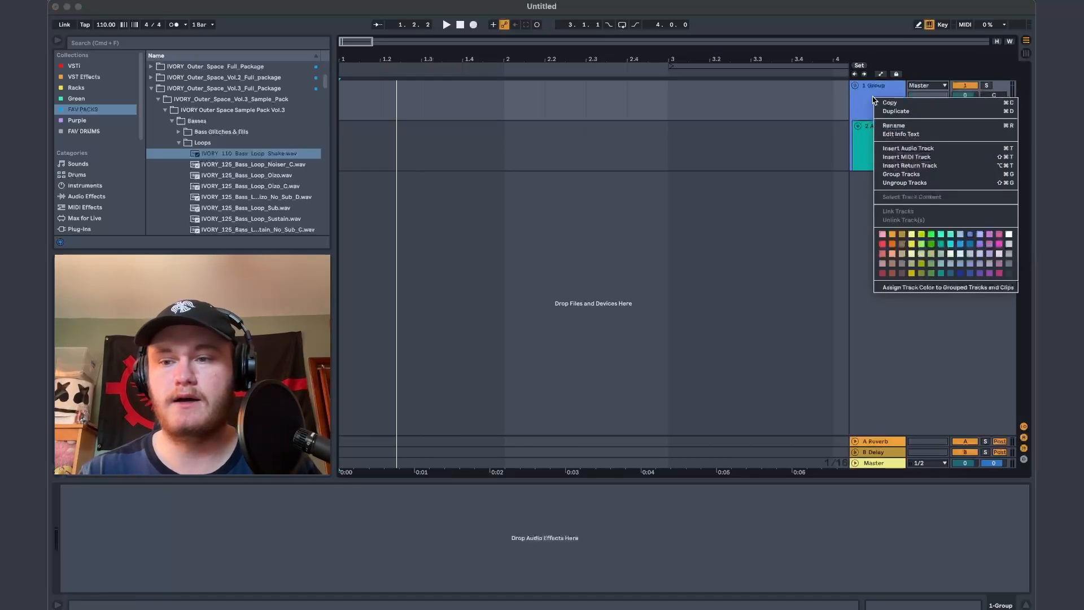
pyautogui.click(1009, 274)
pyautogui.rightClick(876, 96)
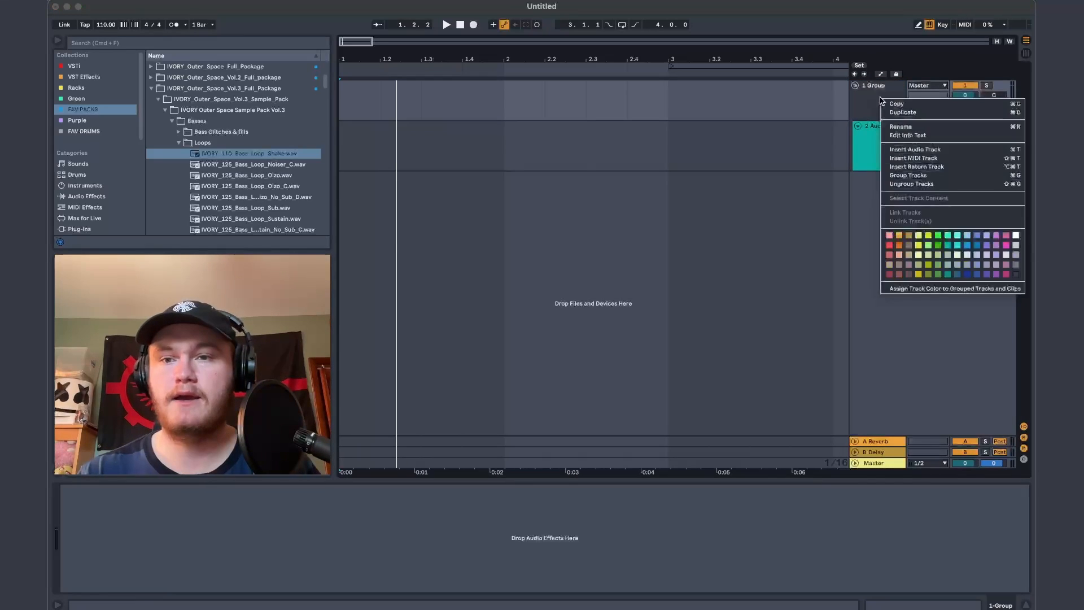
pyautogui.click(929, 287)
# Nest the audio track in a second group inside the first and name it KICK SNARE
pyautogui.click(887, 138)
pyautogui.press('super+g')
pyautogui.write('KICK SNARE')
pyautogui.press('Return')
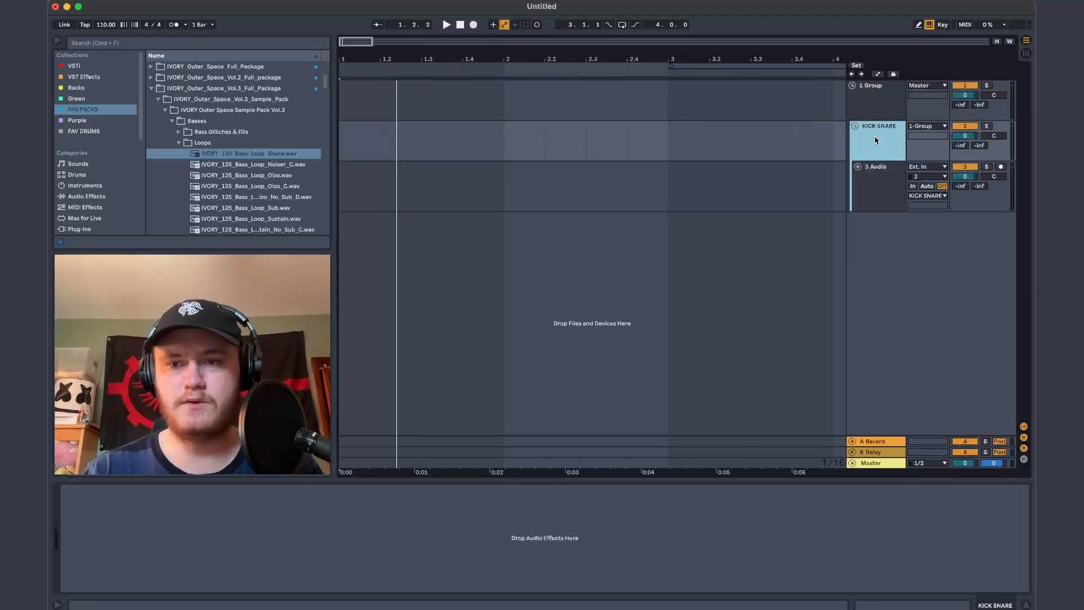
# Place the IVORY_Kick_New_7 sample at the very start of the audio track and play it back
pyautogui.click(340, 170)
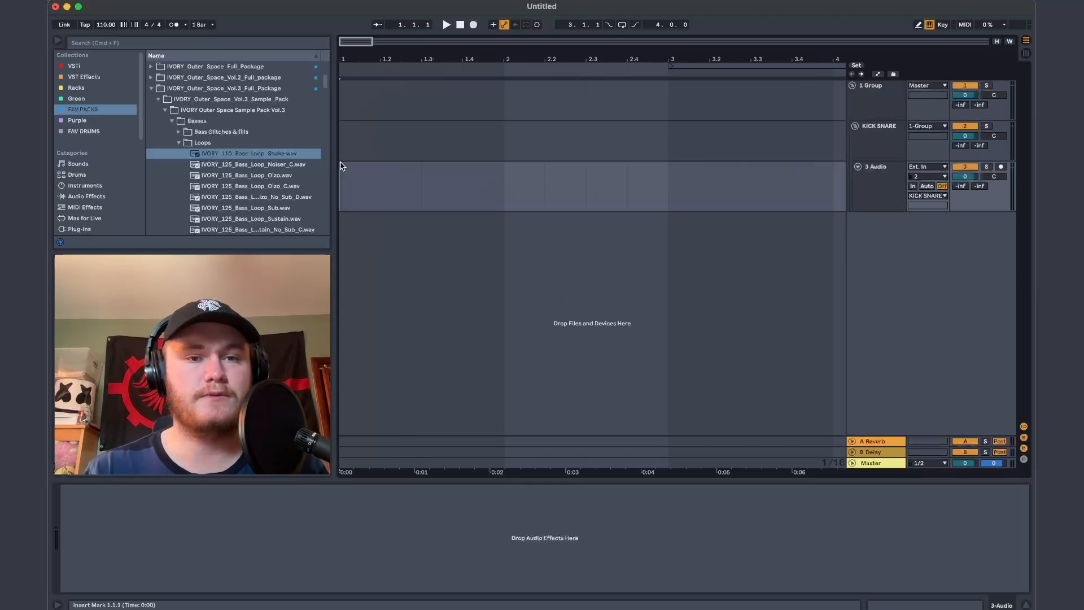
pyautogui.moveTo(333, 160); pyautogui.dragTo(381, 160)
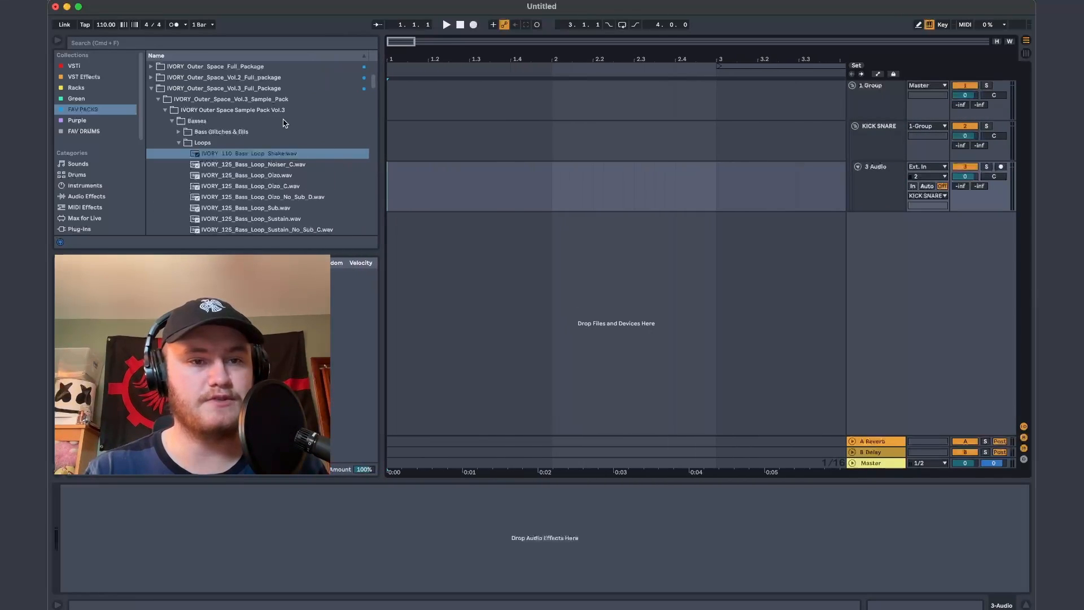
pyautogui.scroll(-3, 284, 123)
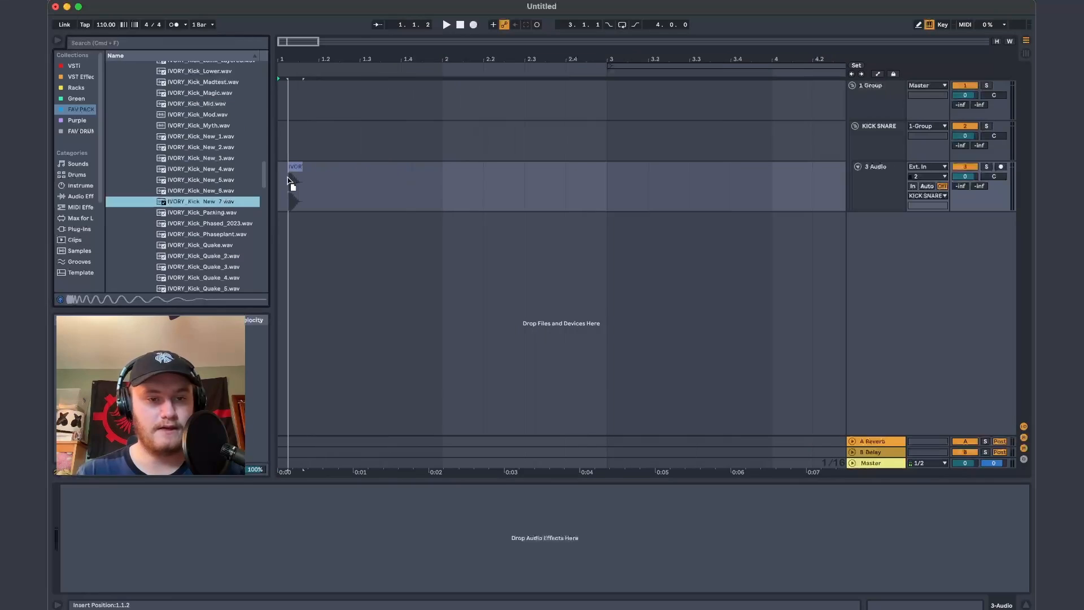
pyautogui.moveTo(290, 181); pyautogui.dragTo(286, 175)
pyautogui.scroll(5, 285, 175)
pyautogui.press('space')
pyautogui.press('space')
pyautogui.press('space')
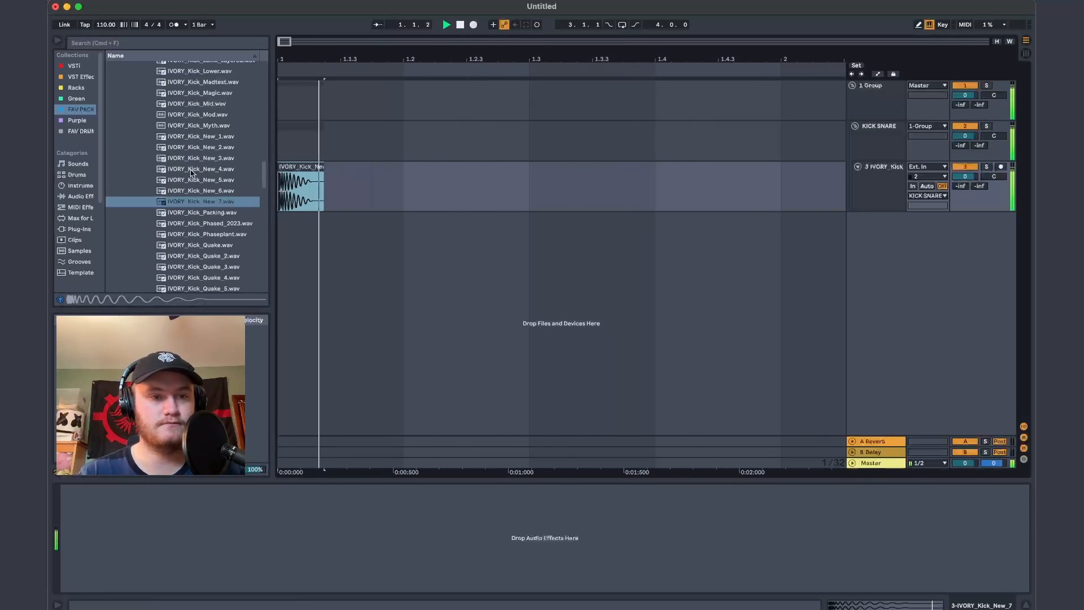
pyautogui.press('space')
# Collapse the Kicks folder of the IVORY Vol.3 pack and insert a new audio track below the kick track
pyautogui.scroll(20, 192, 173)
pyautogui.scroll(15, 192, 175)
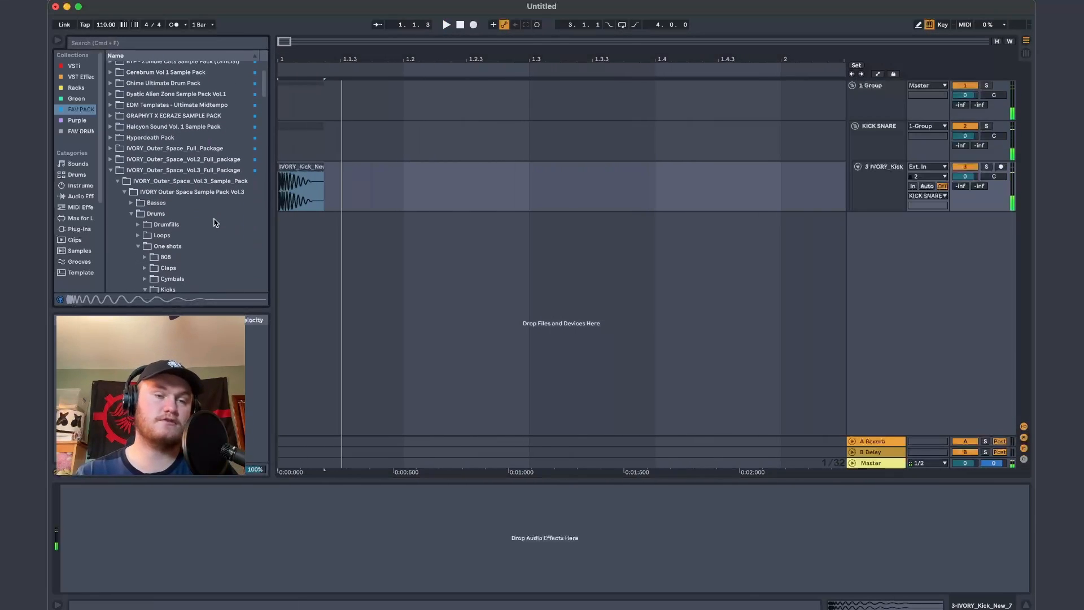
pyautogui.scroll(-2, 195, 192)
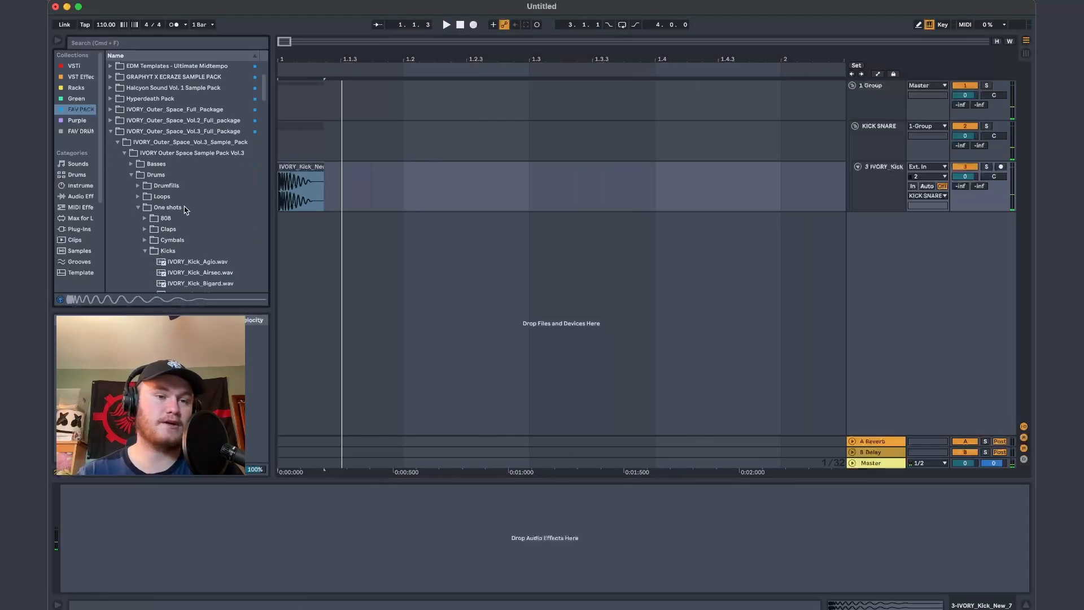
pyautogui.click(170, 251)
pyautogui.click(873, 177)
pyautogui.press('super+t')
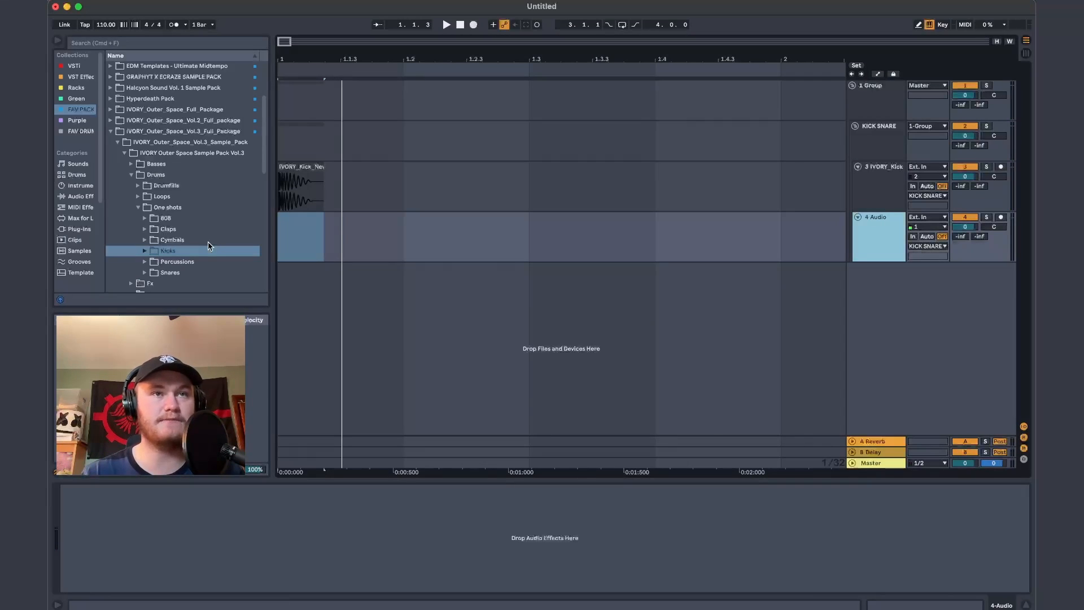
# Place IVORY_Snare_Tearout_2 from the Snares folder at beat 1.2 on the new track, solo the track and play it back
pyautogui.click(169, 273)
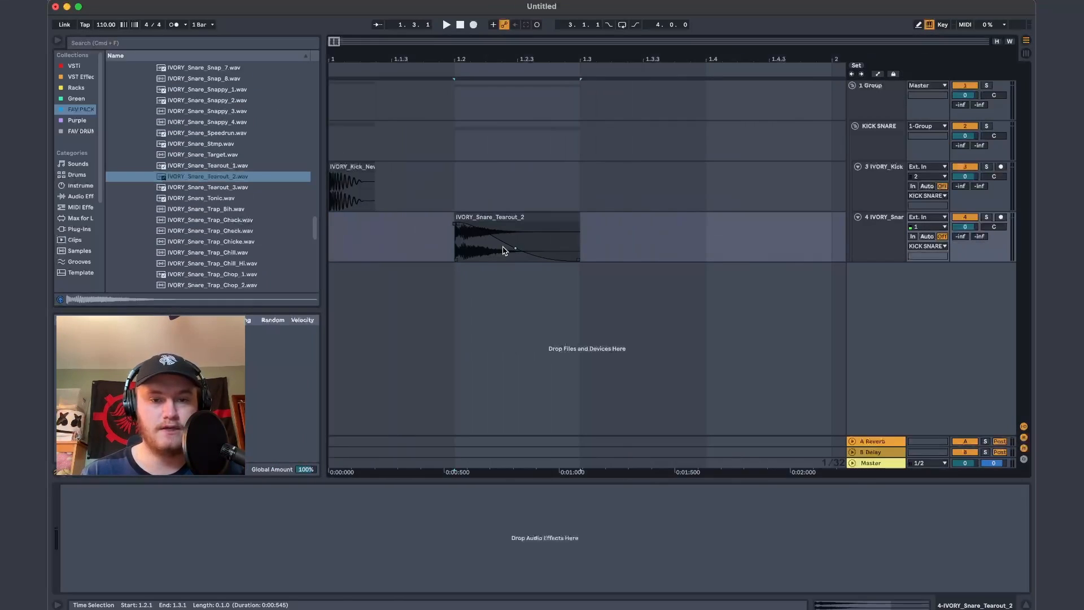
pyautogui.click(986, 218)
pyautogui.press('space')
pyautogui.press('space')
pyautogui.press('space')
# Place SQF1 Clap 009 from the SHRUNKY Q FILES VOL.1 claps at beat 1.2 on the empty track below the snare
pyautogui.scroll(15, 214, 156)
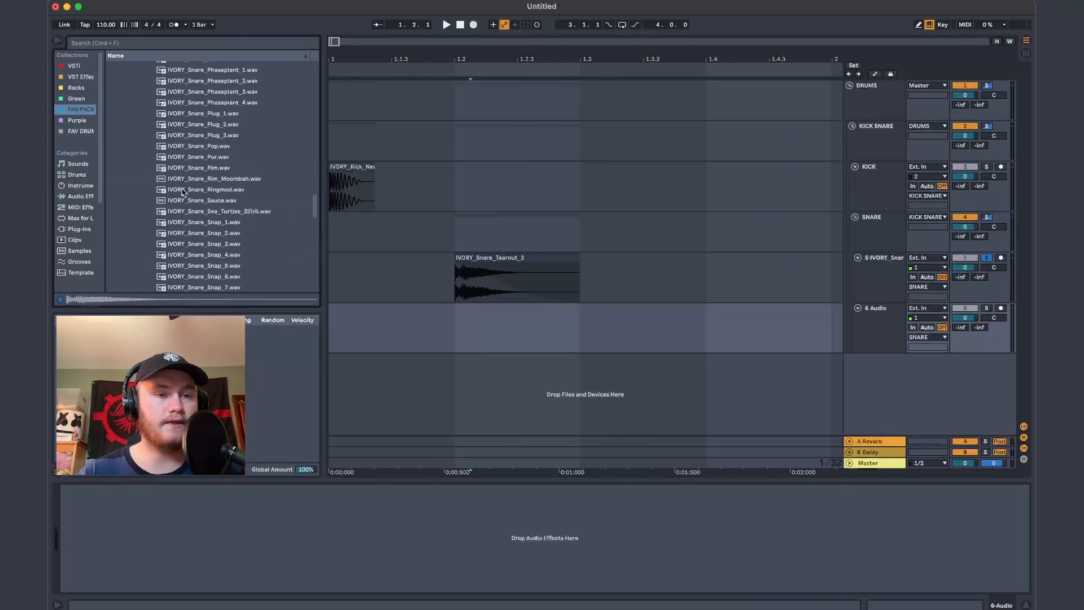
pyautogui.click(111, 141)
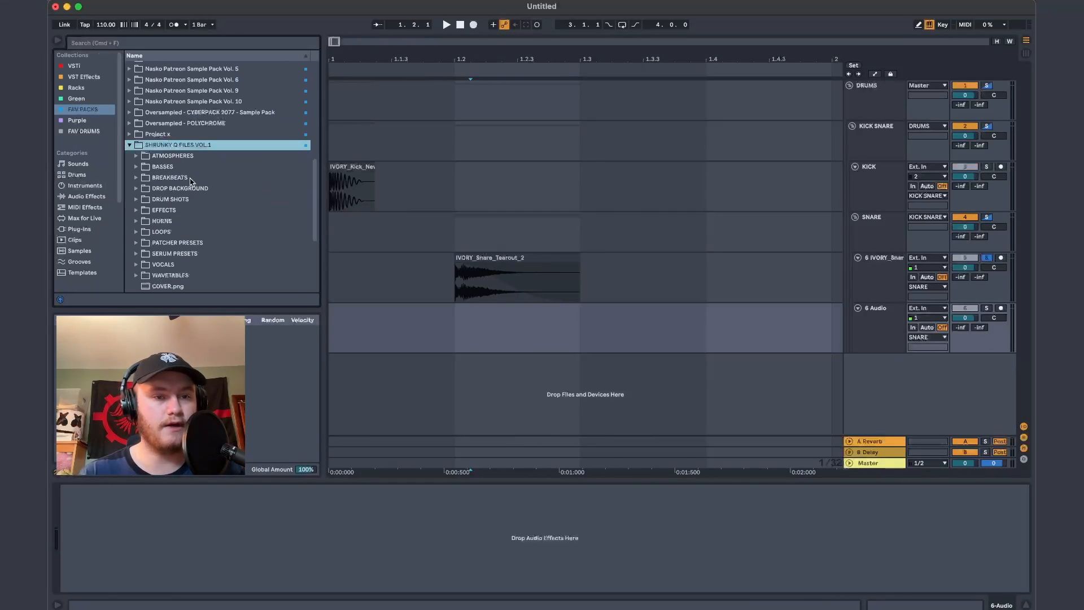
pyautogui.scroll(-4, 190, 180)
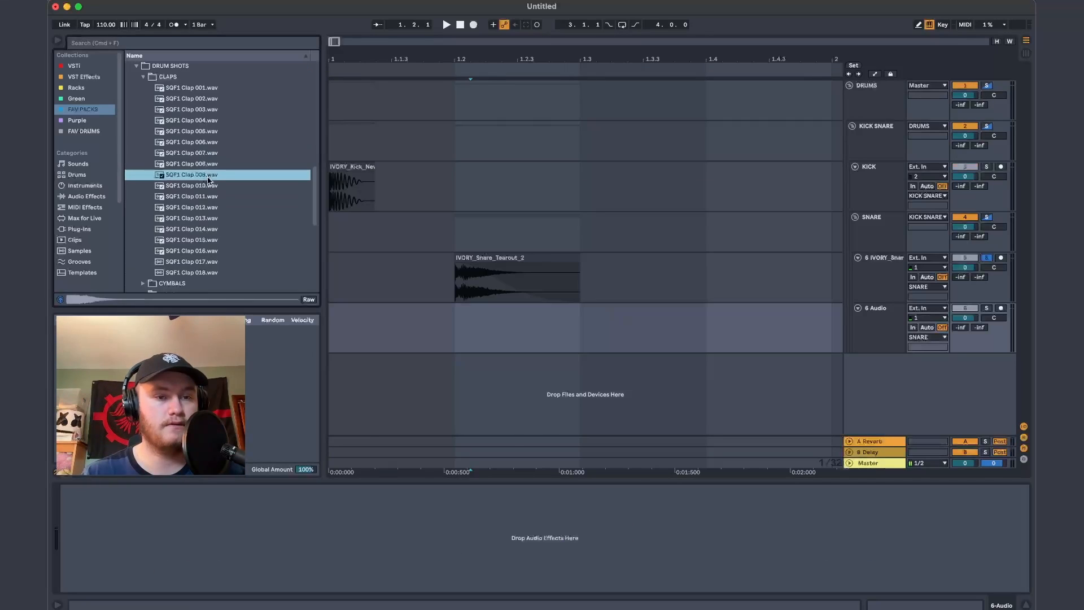
pyautogui.moveTo(200, 176)
pyautogui.mouseDown()
pyautogui.moveTo(411, 351)
pyautogui.moveTo(456, 335)
pyautogui.mouseUp()
# Split the clap clip at beat 1.4 and delete the part after the split
pyautogui.click(721, 338)
pyautogui.click(707, 337)
pyautogui.press('super+e')
pyautogui.click(720, 310)
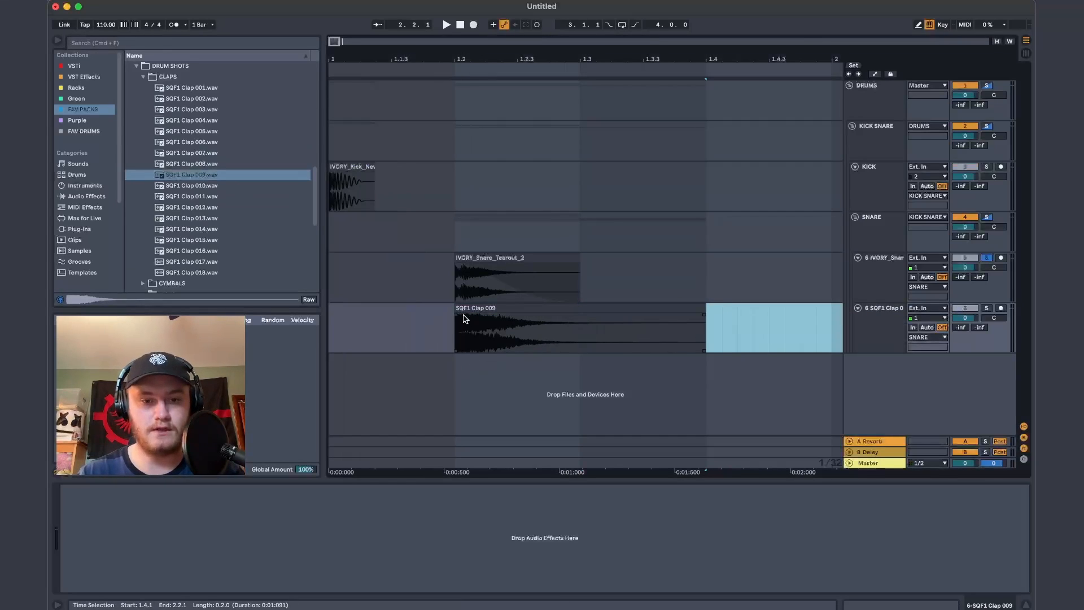
pyautogui.press('Delete')
# Add a short fade-in to the start of the clap clip and shape its curve while playing it back
pyautogui.click(469, 336)
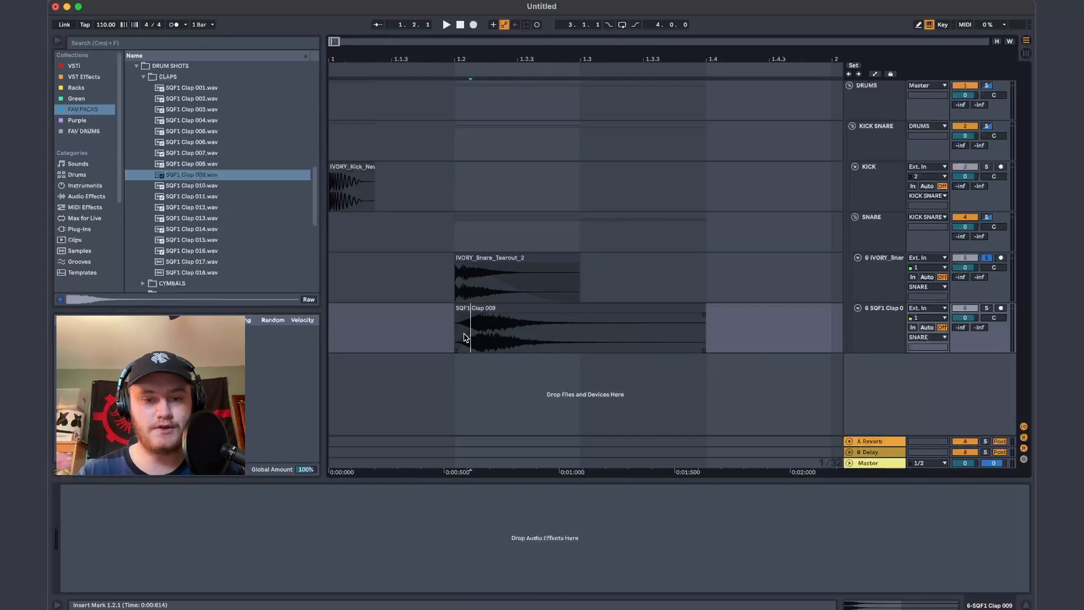
pyautogui.moveTo(459, 348); pyautogui.dragTo(476, 345)
pyautogui.click(423, 336)
pyautogui.press('space')
pyautogui.press('space')
pyautogui.press('space')
pyautogui.moveTo(483, 316); pyautogui.dragTo(479, 315)
pyautogui.press('space')
pyautogui.press('space')
pyautogui.press('space')
pyautogui.press('space')
# Solo the Tearout snare track and the clap track in turn to audition each layer separately
pyautogui.click(986, 258)
pyautogui.press('space')
pyautogui.press('space')
pyautogui.click(986, 308)
pyautogui.press('space')
pyautogui.press('space')
# Lower the clap track's volume to -3.9 dB while playing the layers
pyautogui.moveTo(970, 318); pyautogui.dragTo(970, 325)
pyautogui.press('space')
pyautogui.press('space')
pyautogui.press('space')
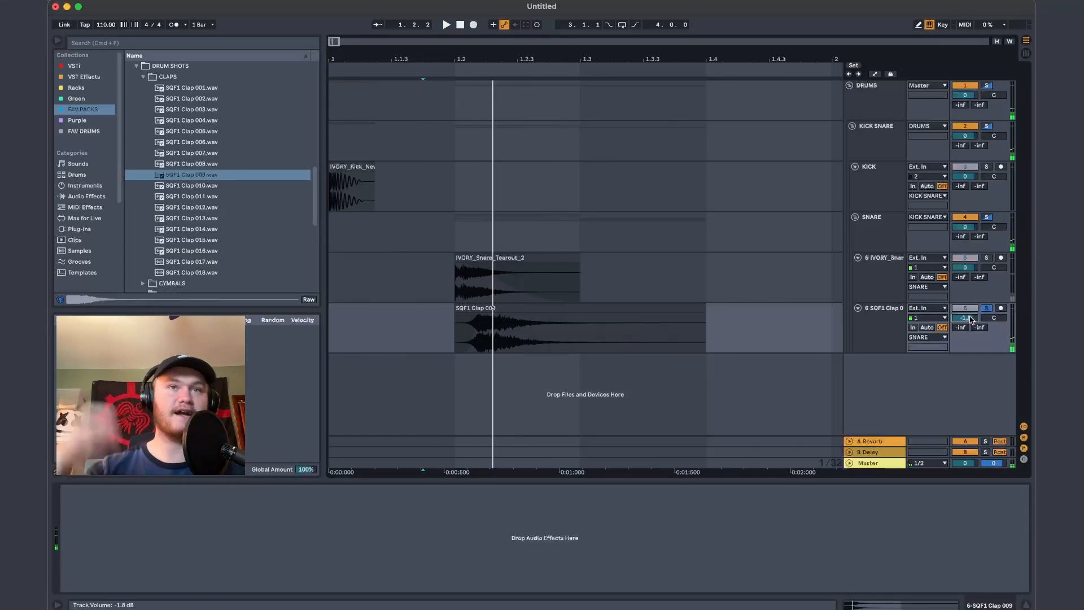
pyautogui.press('space')
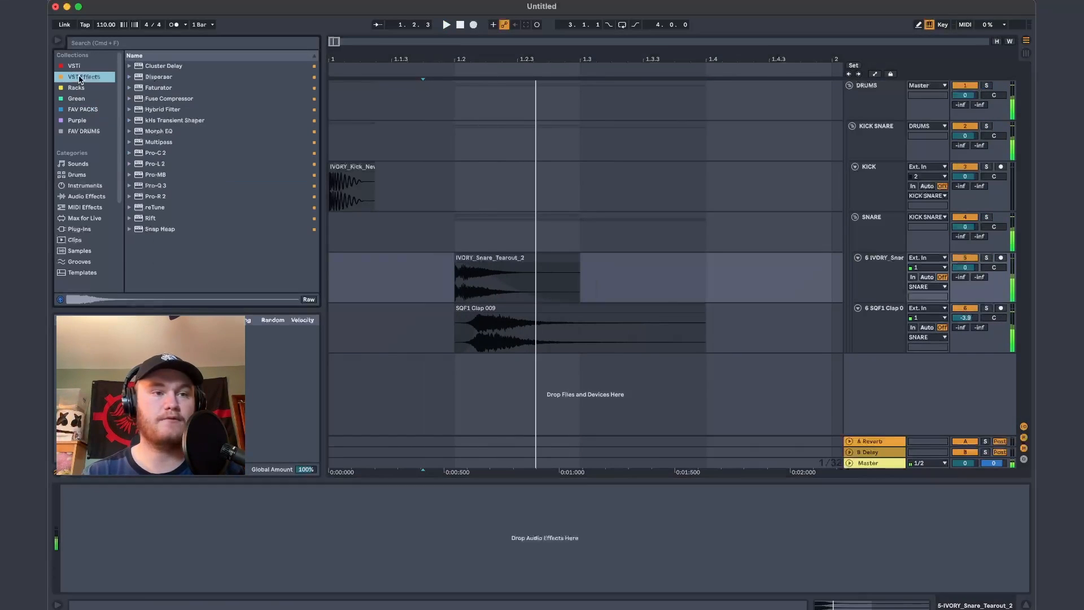
# Add the EQ Eight audio effect to both the Tearout snare track and the clap track
pyautogui.click(90, 196)
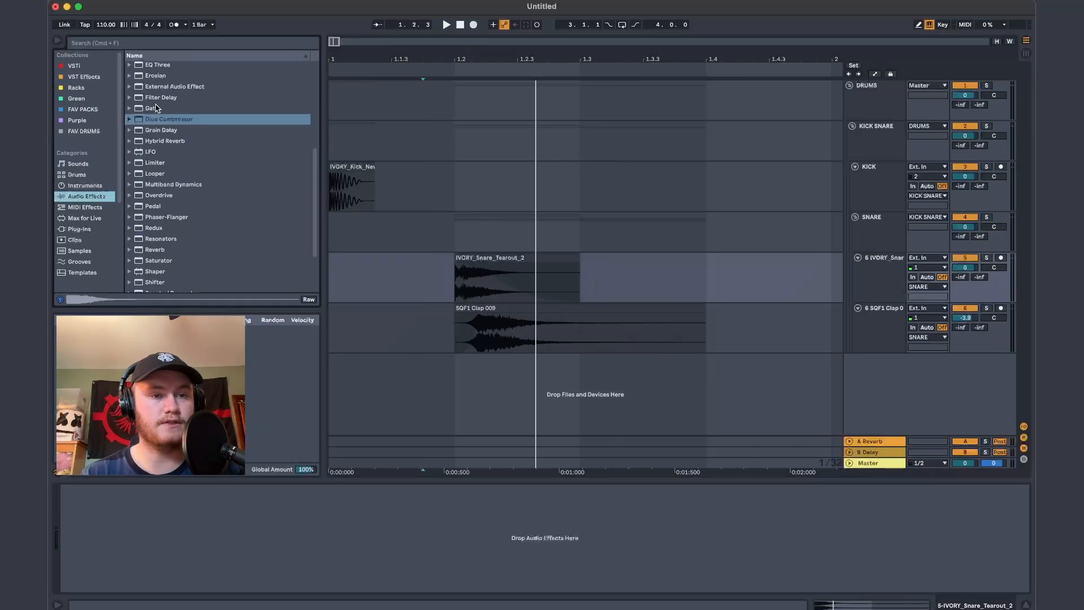
pyautogui.scroll(2, 156, 106)
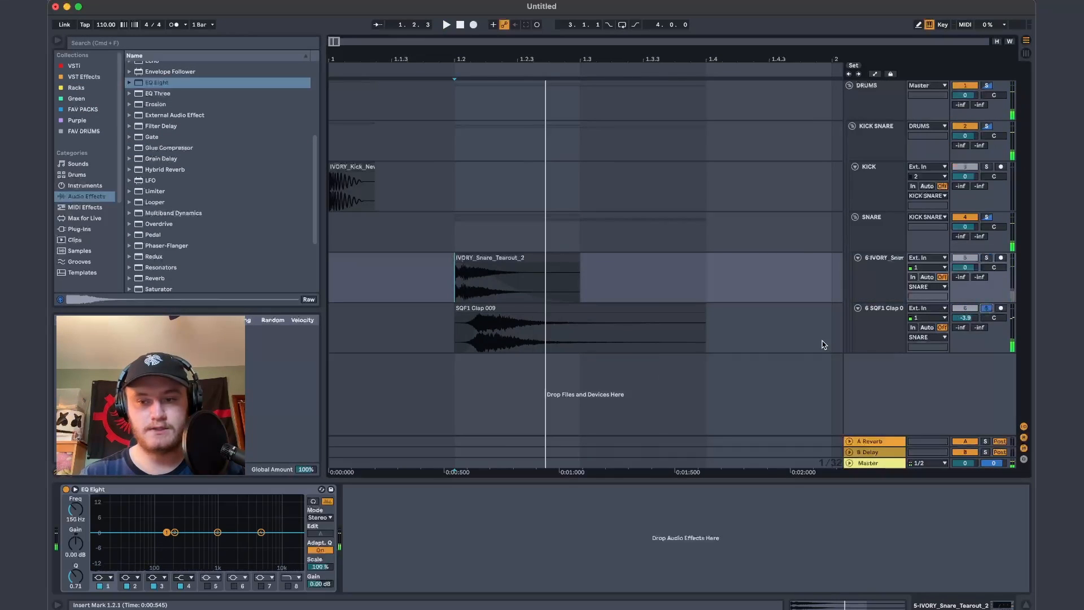
pyautogui.click(875, 132)
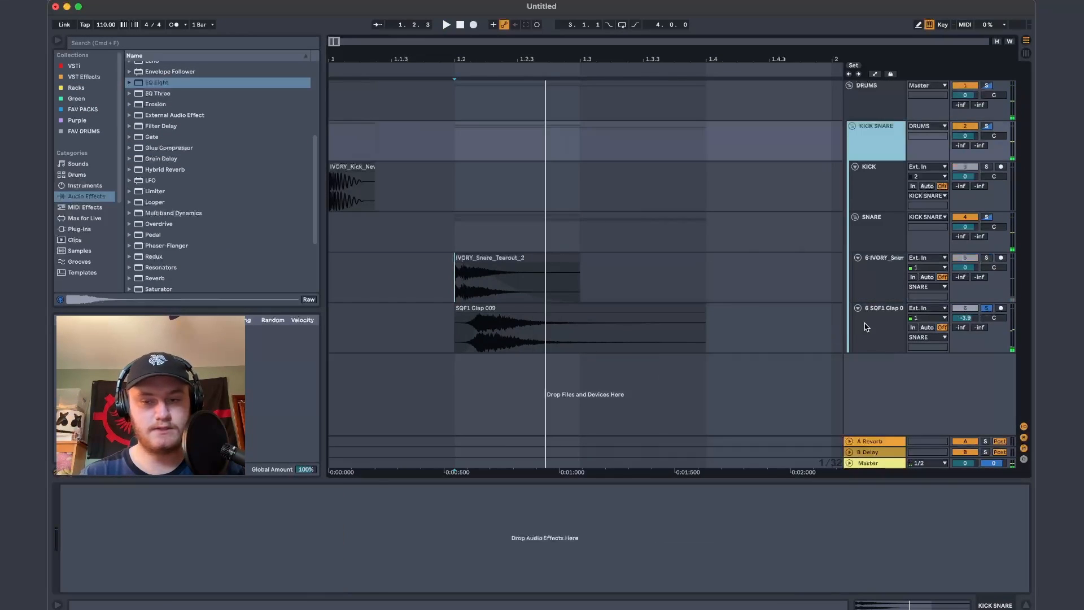
# Move band 3 of the clap's EQ Eight to about 1.28 kHz at nearly flat gain while playing the clap alone
pyautogui.click(862, 326)
pyautogui.press('space')
pyautogui.press('space')
pyautogui.press('space')
pyautogui.moveTo(224, 518); pyautogui.dragTo(223, 533)
pyautogui.press('space')
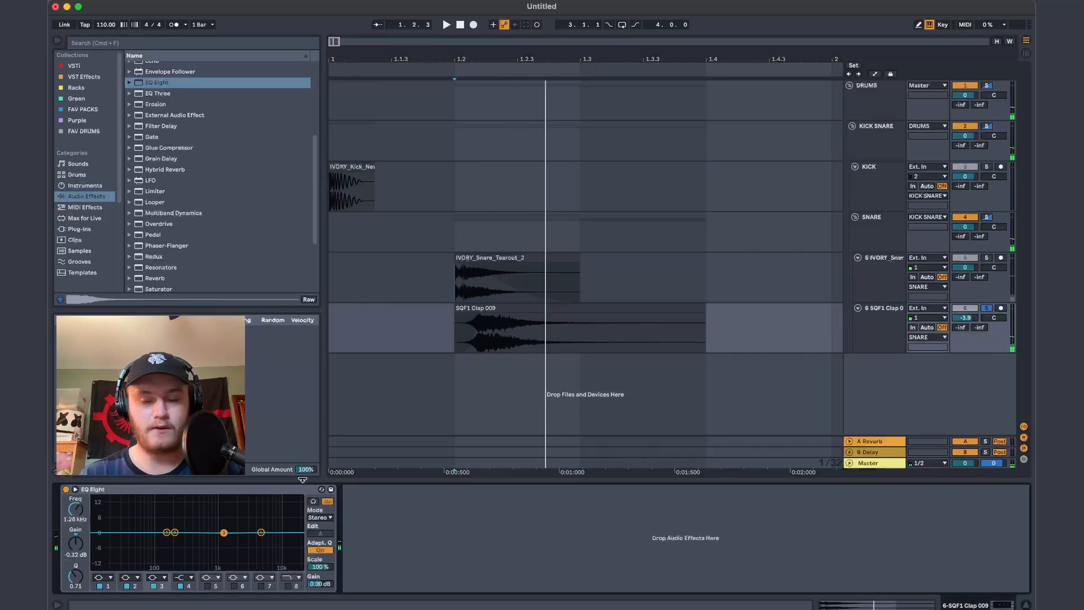
# Cut band 3 of the Tearout snare's EQ Eight by about 5.58 dB at about 1.18 kHz while playing the snare alone
pyautogui.click(866, 286)
pyautogui.press('space')
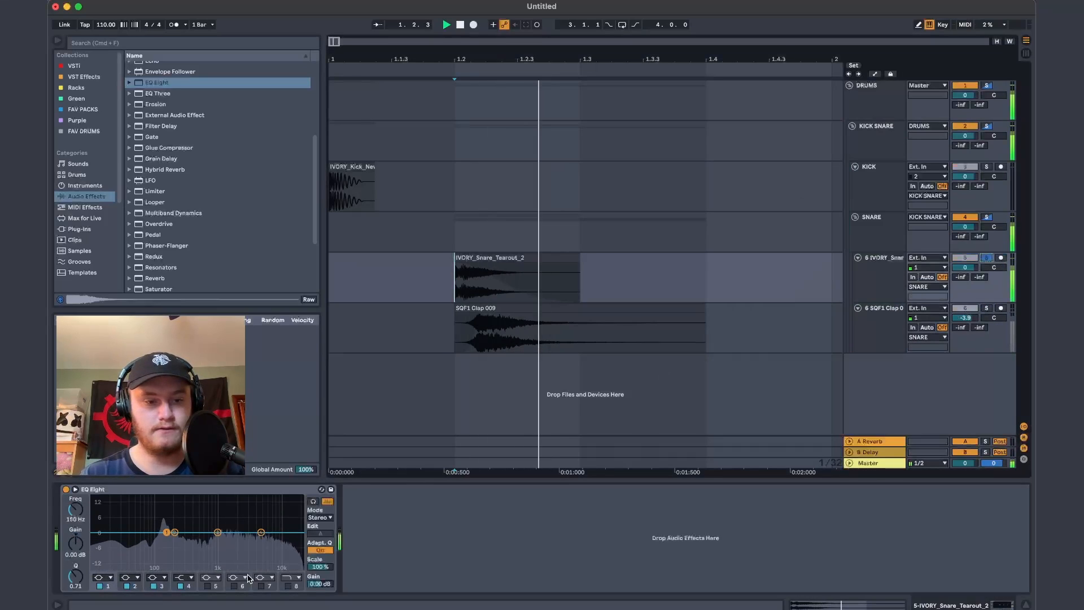
pyautogui.click(217, 532)
pyautogui.press('space')
pyautogui.press('space')
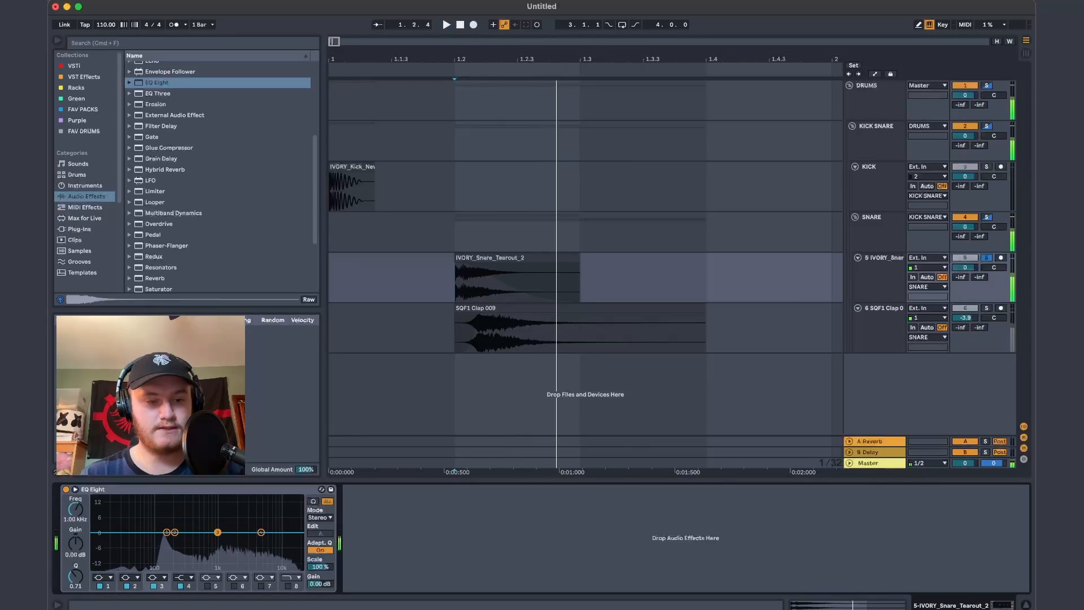
pyautogui.moveTo(221, 540)
pyautogui.mouseDown()
pyautogui.moveTo(221, 560)
pyautogui.moveTo(221, 546)
pyautogui.mouseUp()
pyautogui.press('space')
pyautogui.press('space')
pyautogui.press('space')
pyautogui.press('space')
pyautogui.press('space')
# Solo the clap alone, add the Tearout snare to the solo, and play both layers together
pyautogui.click(987, 309)
pyautogui.press('space')
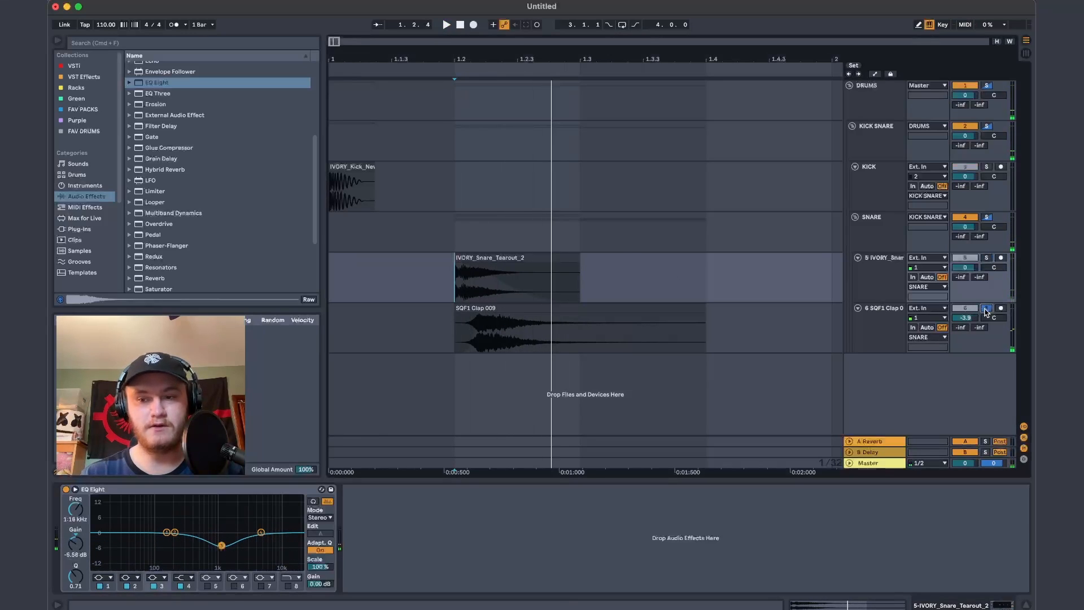
pyautogui.press('space')
pyautogui.keyDown('super'); pyautogui.click(987, 258); pyautogui.keyUp('super')
pyautogui.press('space')
pyautogui.press('space')
pyautogui.press('space')
pyautogui.press('space')
pyautogui.press('space')
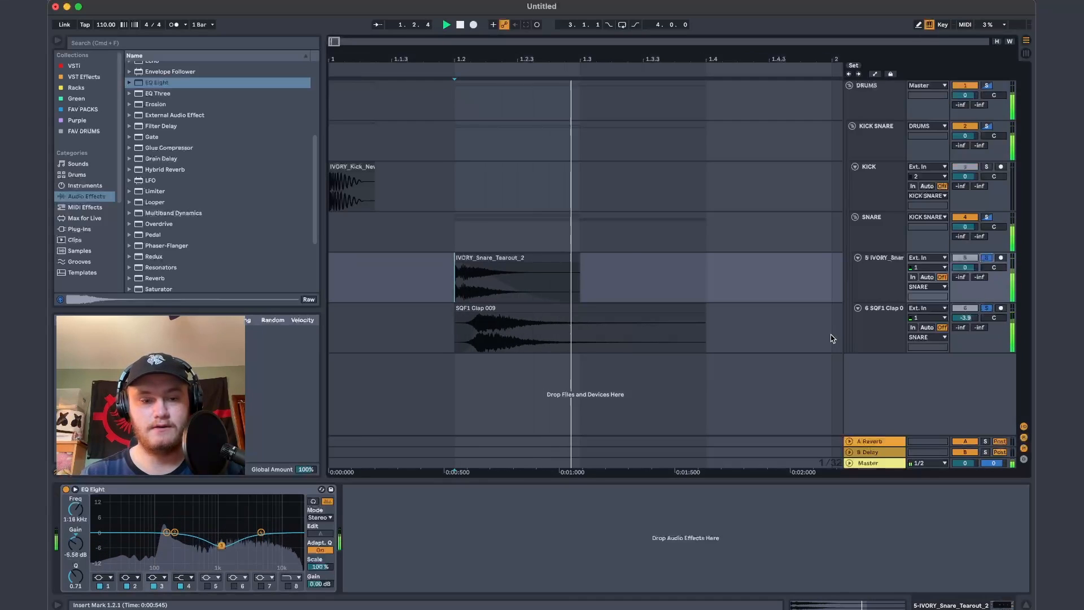
pyautogui.press('space')
pyautogui.press('space')
# Reshape the fade-in curve of the clap clip and play it repeatedly with the snare
pyautogui.moveTo(479, 315); pyautogui.dragTo(473, 315)
pyautogui.press('space')
pyautogui.press('space')
pyautogui.press('space')
pyautogui.press('space')
pyautogui.press('space')
pyautogui.press('space')
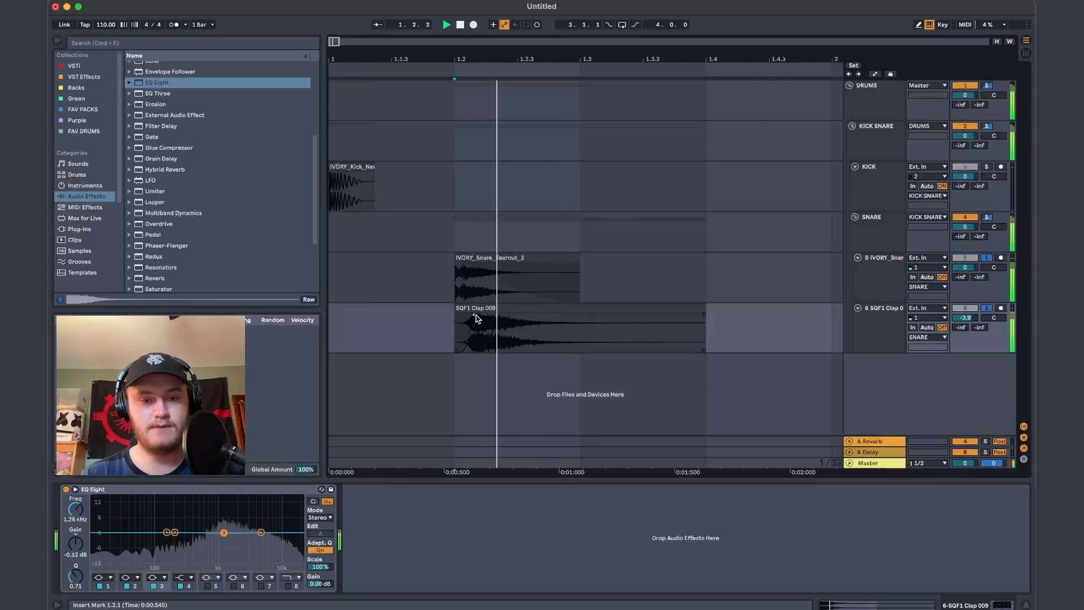
pyautogui.press('space')
pyautogui.press('space')
# Lower the clap track's volume to -7.1 dB while playing both snare layers
pyautogui.moveTo(970, 321); pyautogui.dragTo(970, 329)
pyautogui.press('space')
pyautogui.press('space')
pyautogui.press('space')
pyautogui.press('space')
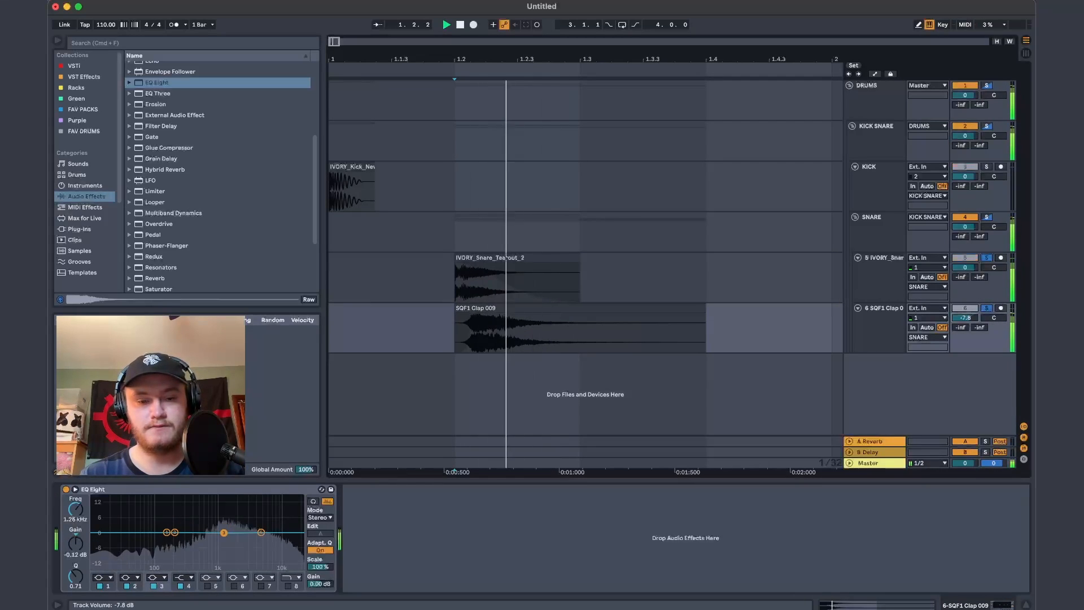
pyautogui.press('space')
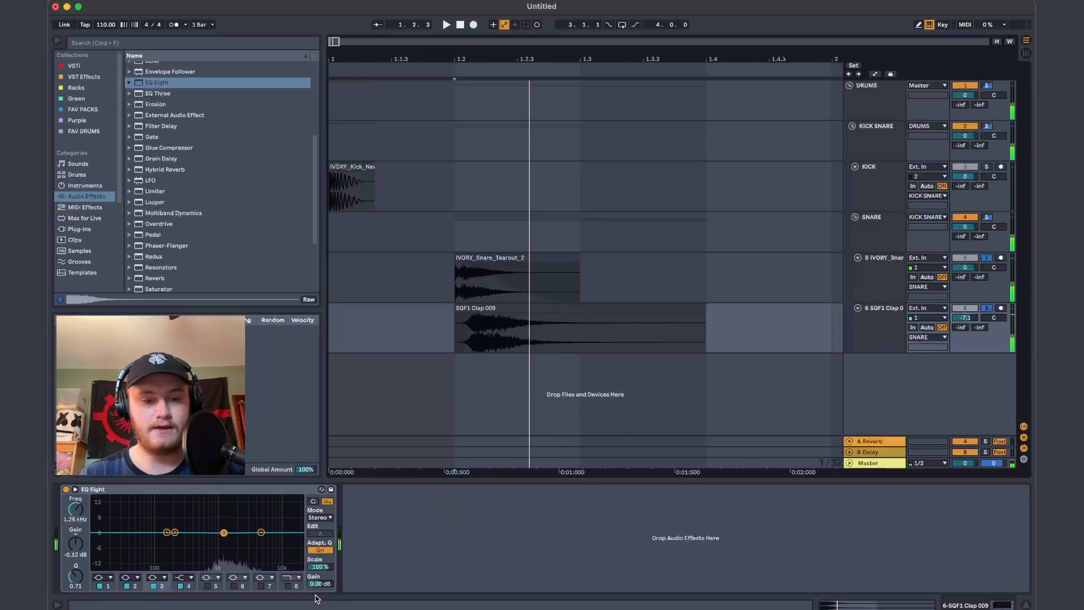
# Pull down the high shelf in the clap's EQ Eight and enable band 8 as a high cut at about 19.4 kHz
pyautogui.moveTo(261, 532)
pyautogui.mouseDown()
pyautogui.moveTo(253, 549)
pyautogui.moveTo(300, 544)
pyautogui.moveTo(251, 551)
pyautogui.moveTo(298, 544)
pyautogui.moveTo(262, 534)
pyautogui.mouseUp()
pyautogui.click(288, 586)
pyautogui.press('space')
pyautogui.press('space')
pyautogui.press('space')
pyautogui.press('space')
pyautogui.press('space')
pyautogui.press('space')
pyautogui.press('space')
pyautogui.press('space')
pyautogui.press('space')
pyautogui.press('space')
pyautogui.press('space')
pyautogui.press('space')
# Select the Tearout snare track and play the snare and clap repeatedly to judge how they blend
pyautogui.click(892, 275)
pyautogui.press('space')
pyautogui.press('space')
pyautogui.press('space')
pyautogui.press('space')
pyautogui.press('space')
pyautogui.press('space')
pyautogui.press('space')
pyautogui.press('space')
pyautogui.press('space')
# Insert an audio track below the clap, search the Dubstep folder for "Snare layer" and place N-Snare Tonal Layer 03 at beat 1.2
pyautogui.press('Down')
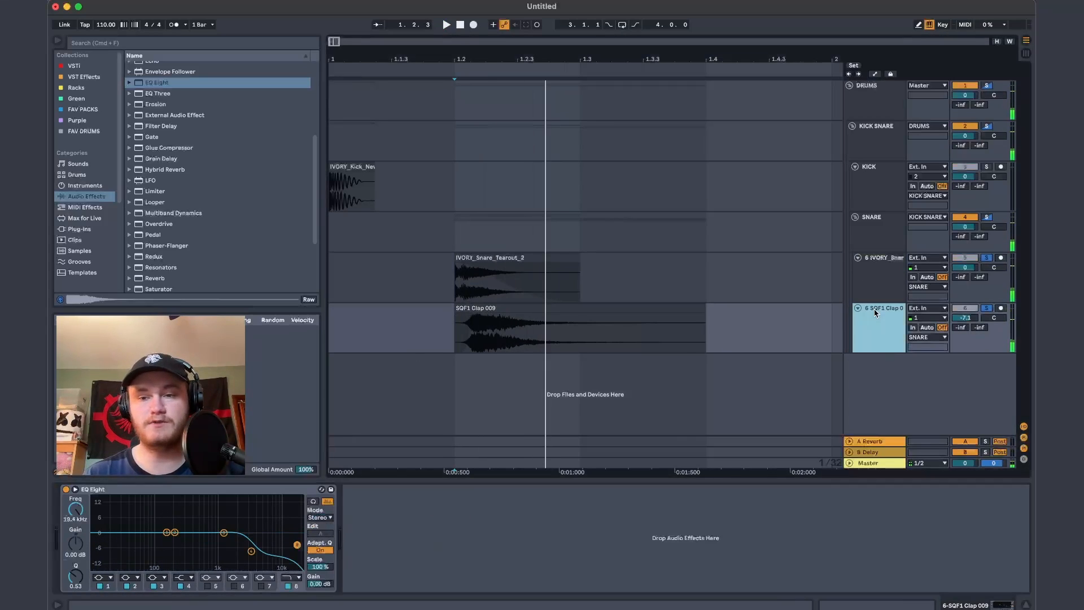
pyautogui.press('super+t')
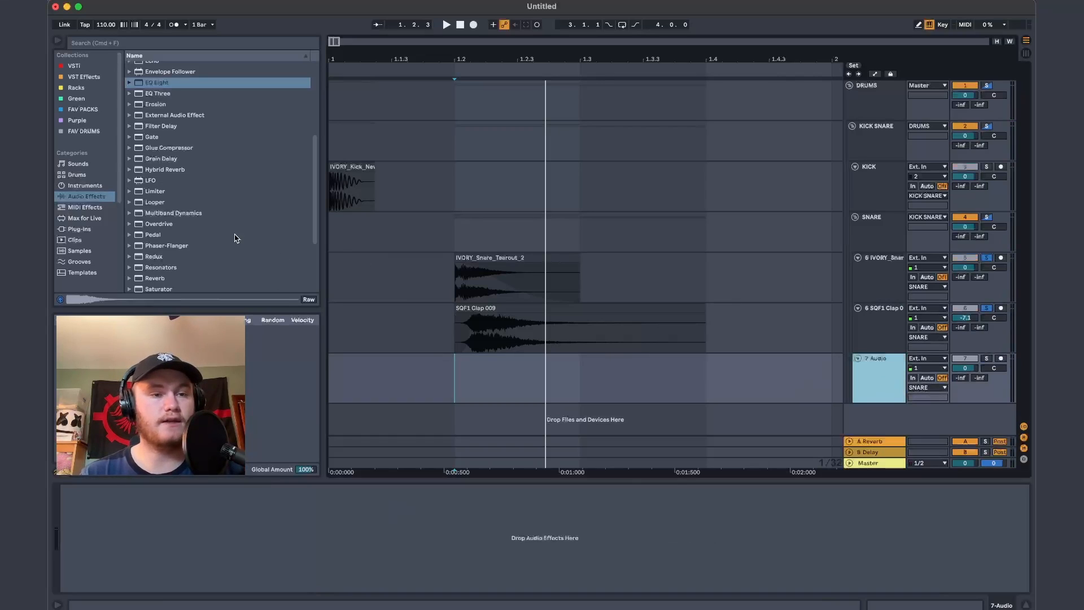
pyautogui.click(86, 108)
pyautogui.scroll(-5, 91, 148)
pyautogui.click(83, 220)
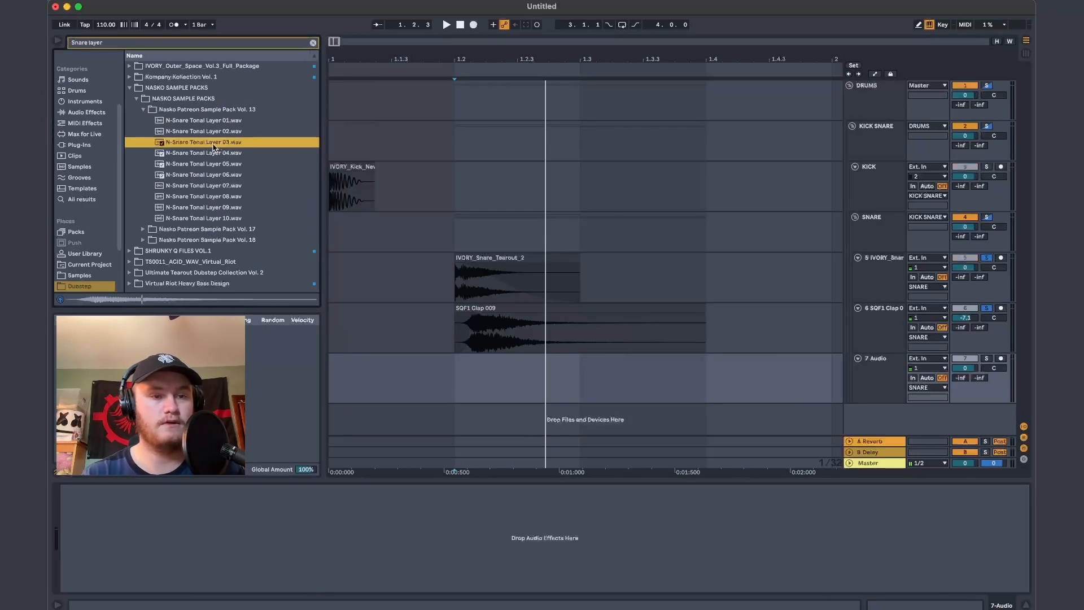
pyautogui.moveTo(204, 142); pyautogui.dragTo(474, 376)
# Turn down the tonal layer track's volume slightly while playing the snare layers, and collapse the SNARE group
pyautogui.press('space')
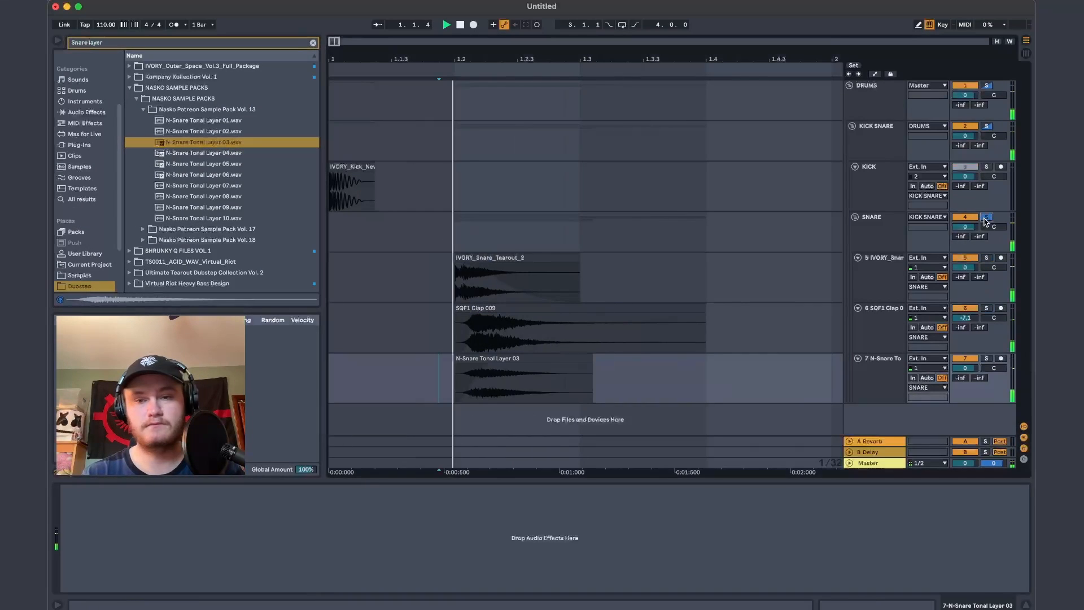
pyautogui.press('space')
pyautogui.press('space')
pyautogui.press('space')
pyautogui.press('space')
pyautogui.press('space')
pyautogui.moveTo(965, 368)
pyautogui.mouseDown()
pyautogui.moveTo(965, 384)
pyautogui.moveTo(964, 374)
pyautogui.mouseUp()
pyautogui.press('space')
pyautogui.press('space')
pyautogui.press('space')
pyautogui.press('space')
pyautogui.press('space')
pyautogui.press('space')
pyautogui.press('space')
pyautogui.press('space')
pyautogui.click(855, 217)
pyautogui.press('space')
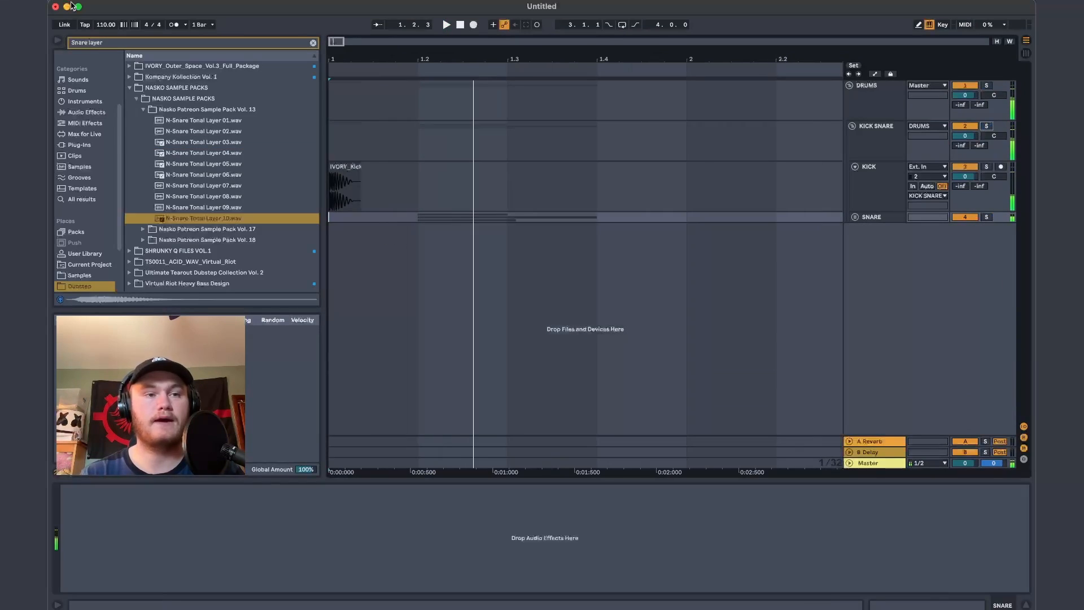
# Set the project tempo to 140 BPM
pyautogui.click(97, 28)
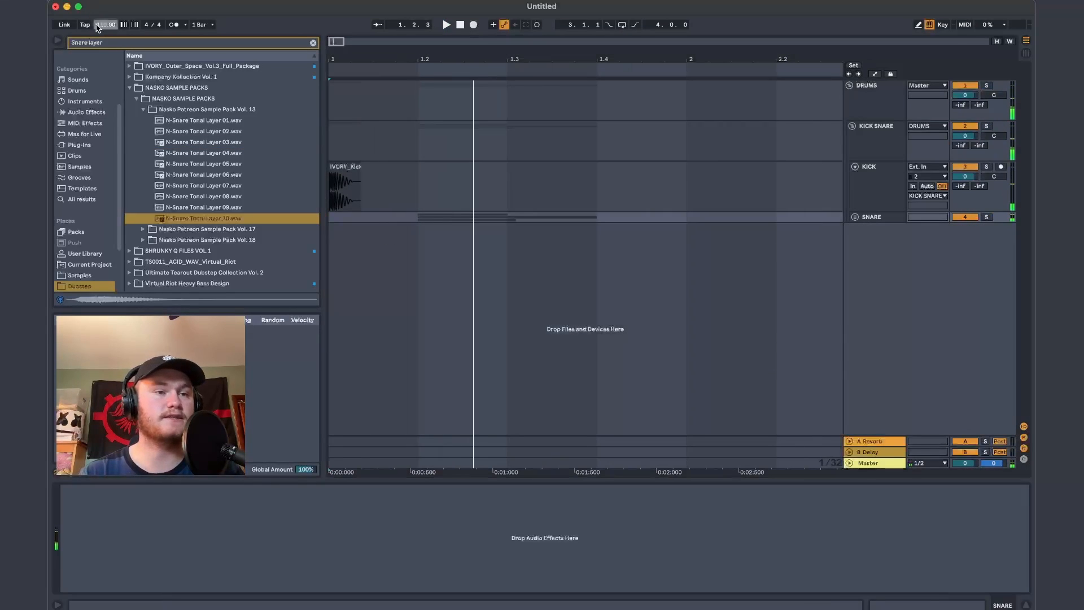
pyautogui.write('14')
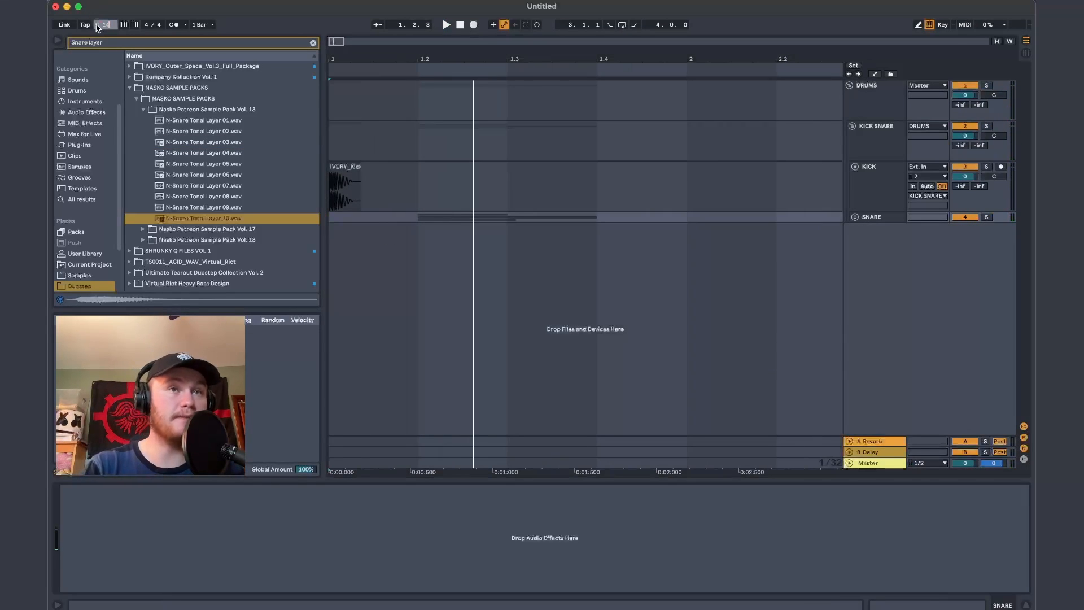
pyautogui.write('0')
pyautogui.press('Return')
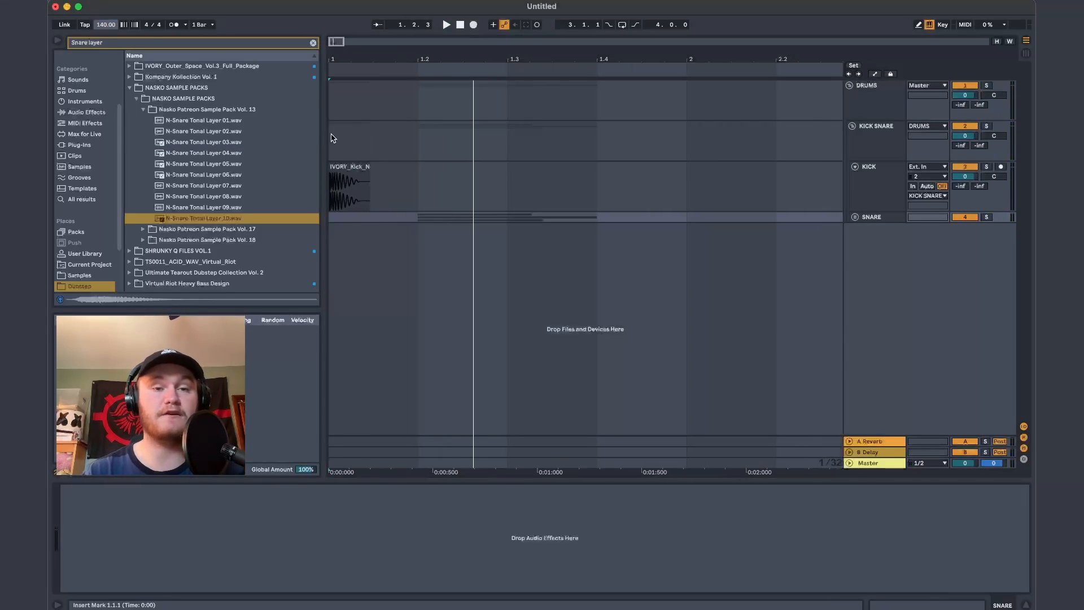
# Move the SNARE group's clips from beat 1.2 to beat 1.3 and play the kick and snare pattern
pyautogui.moveTo(419, 220); pyautogui.dragTo(596, 218)
pyautogui.click(571, 222)
pyautogui.scroll(-5, 595, 217)
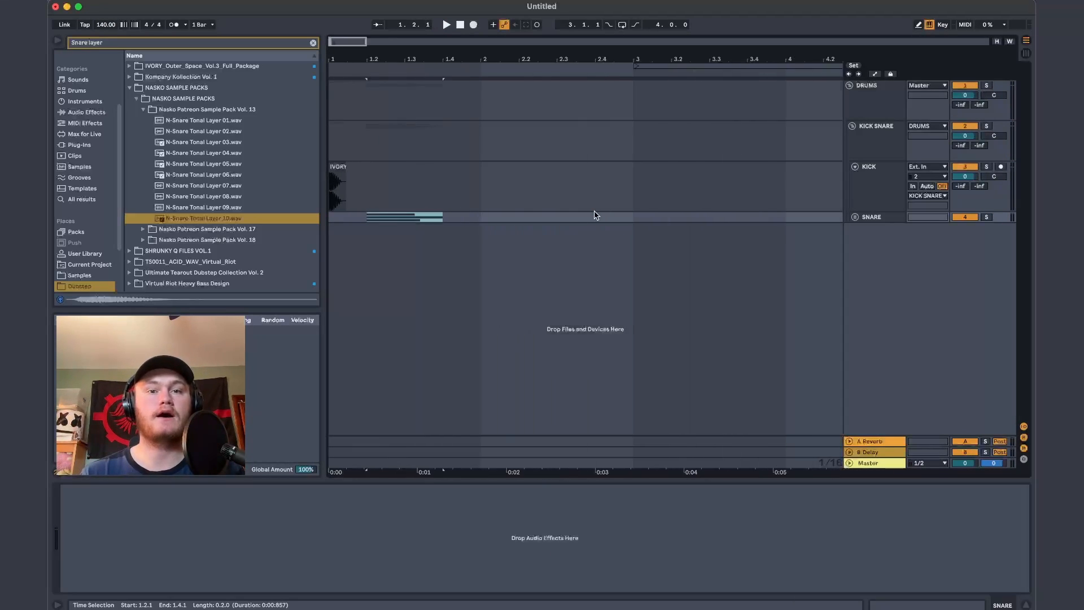
pyautogui.press('super+x')
pyautogui.click(369, 209)
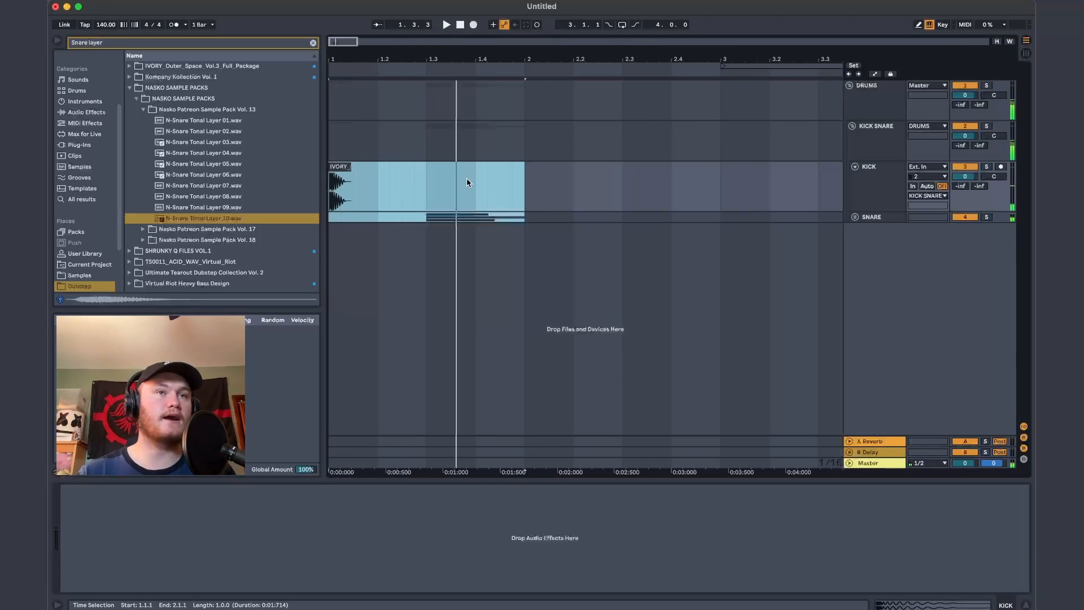
# Switch the arrangement to the triplet grid and duplicate the one-bar kick and snare pattern into bar 2
pyautogui.rightClick(410, 191)
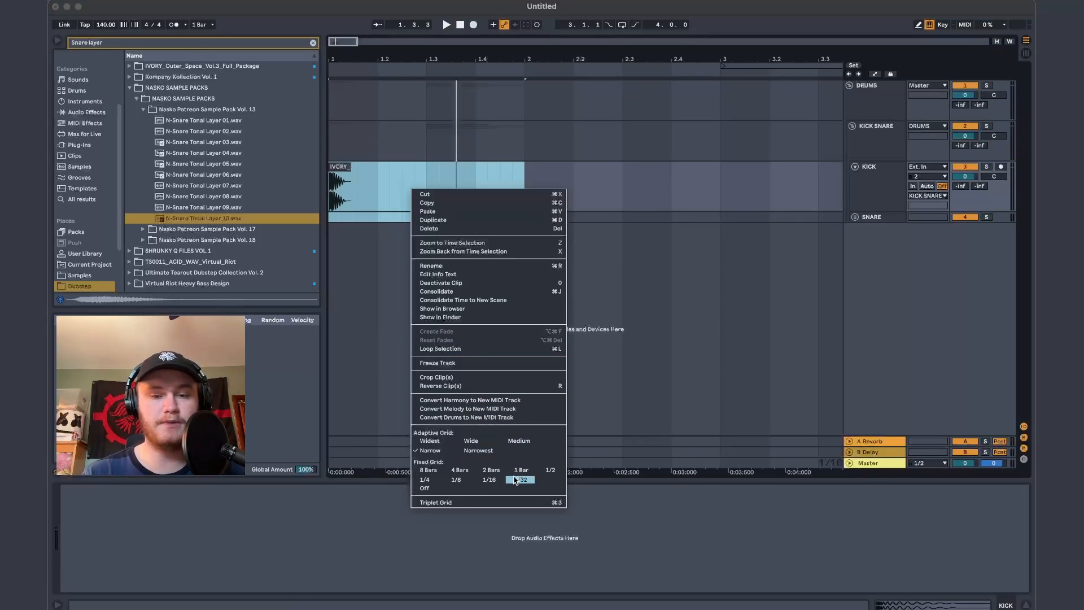
pyautogui.click(375, 153)
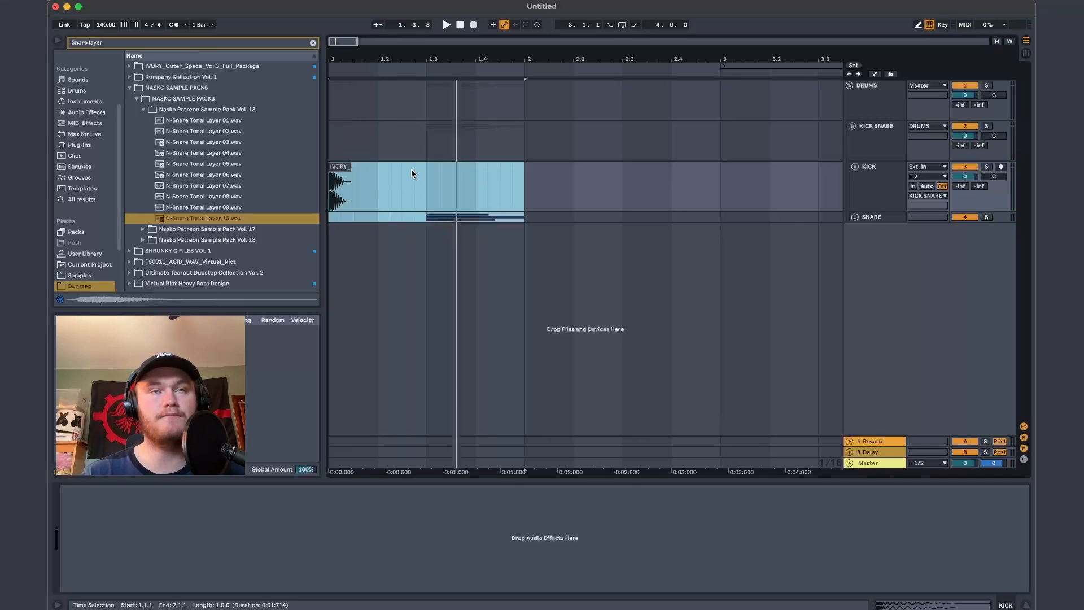
pyautogui.rightClick(436, 182)
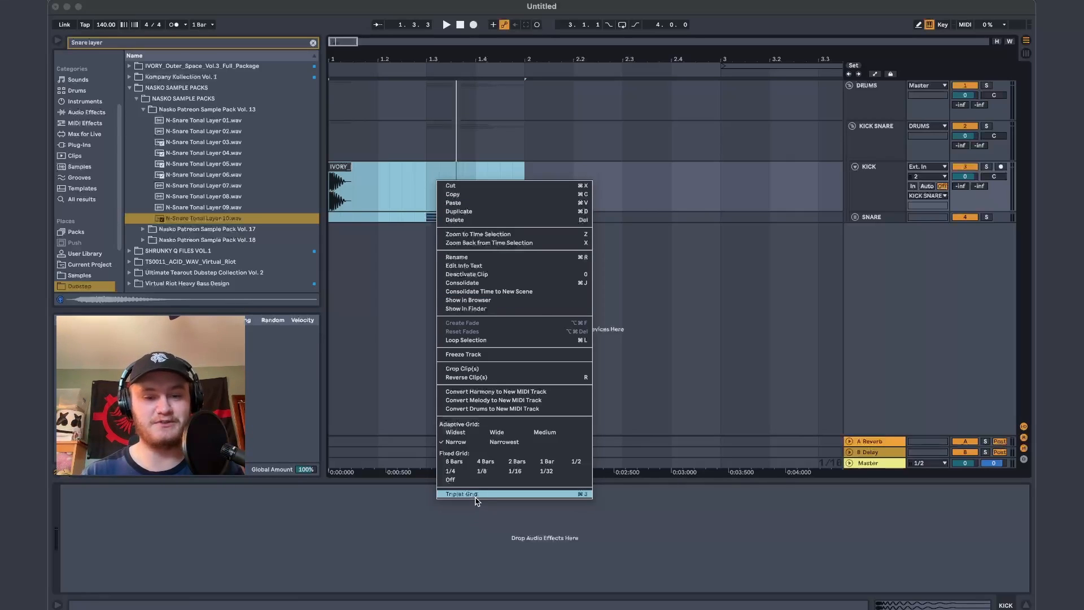
pyautogui.click(474, 495)
pyautogui.click(333, 135)
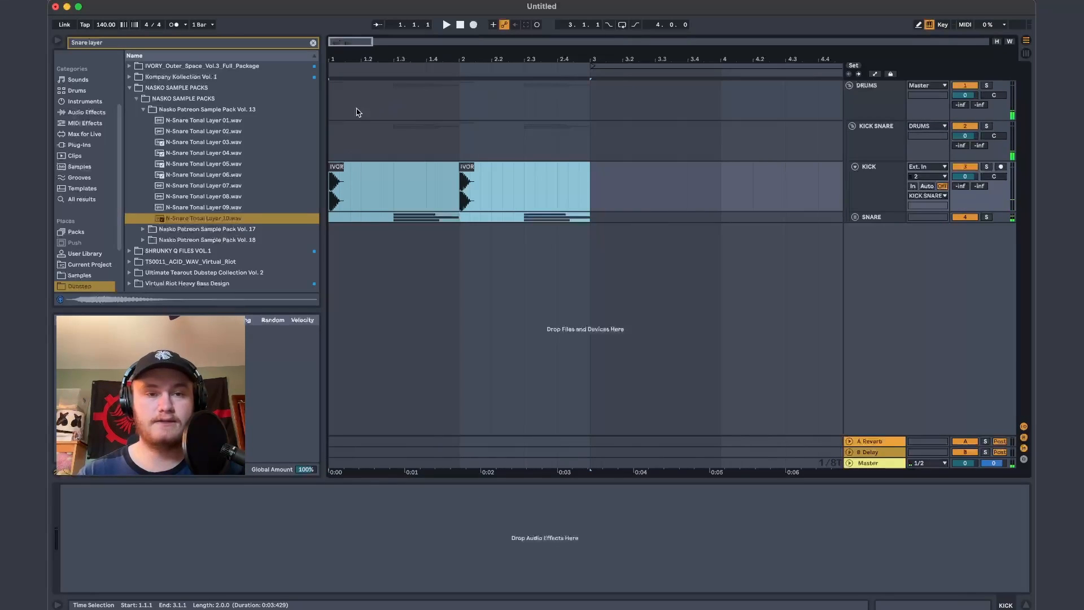
# Select the two bars of kick and snare from 1.1.1 to 3.1.1 and loop that section
pyautogui.moveTo(590, 136); pyautogui.dragTo(330, 134)
pyautogui.press('super+l')
pyautogui.scroll(5, 402, 181)
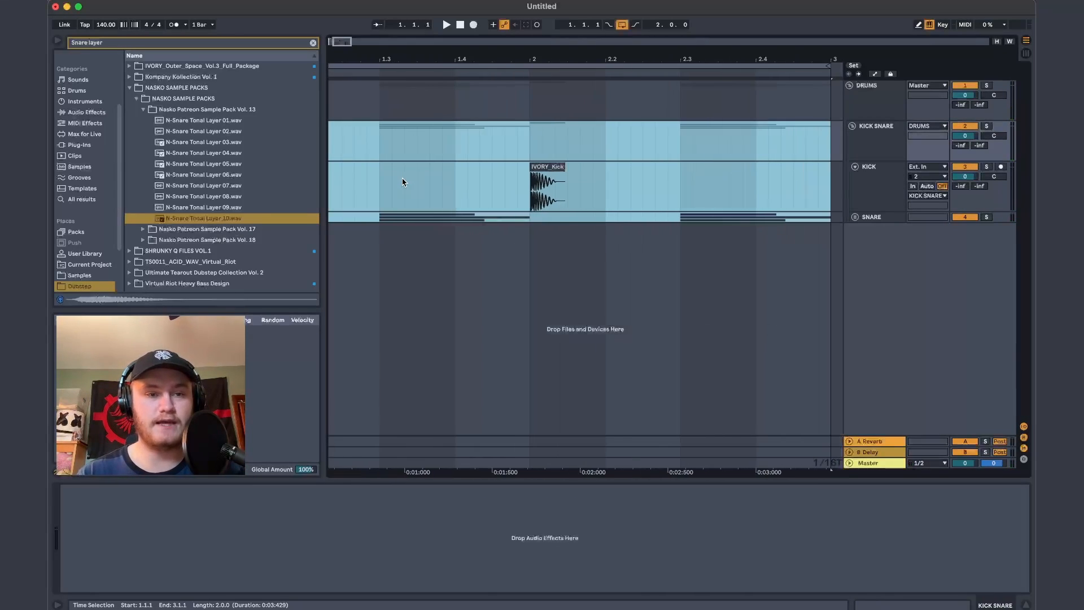
pyautogui.hscroll(-3, 403, 182)
pyautogui.hscroll(1, 598, 180)
pyautogui.hscroll(-1, 489, 174)
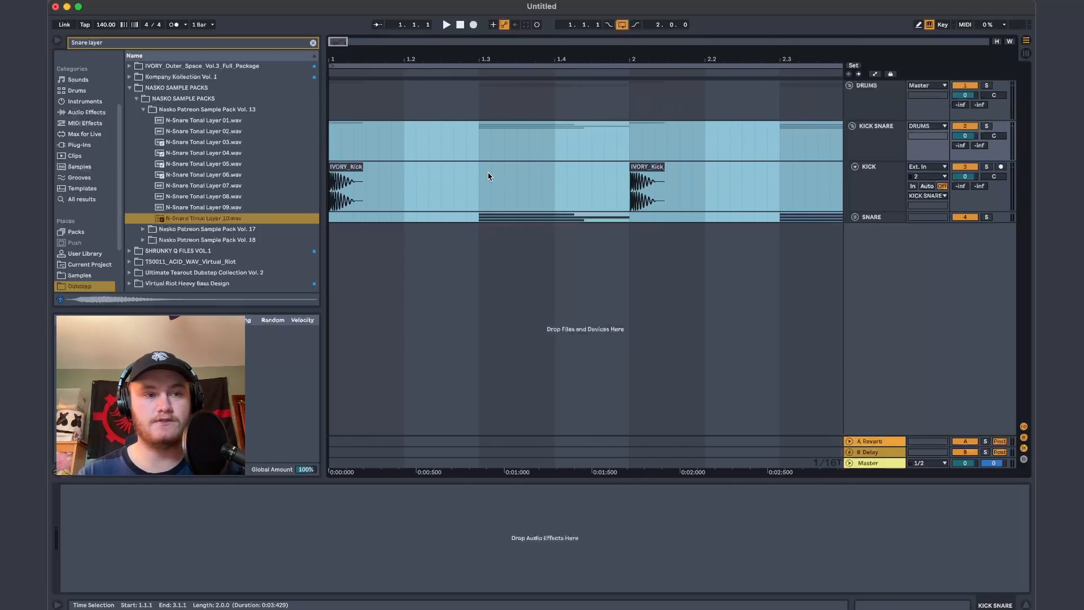
# Insert an audio track below the SNARE group and nest it in a RIDES group inside a CYMBALS group
pyautogui.click(879, 218)
pyautogui.press('super+t')
pyautogui.click(896, 259)
pyautogui.press('super+g')
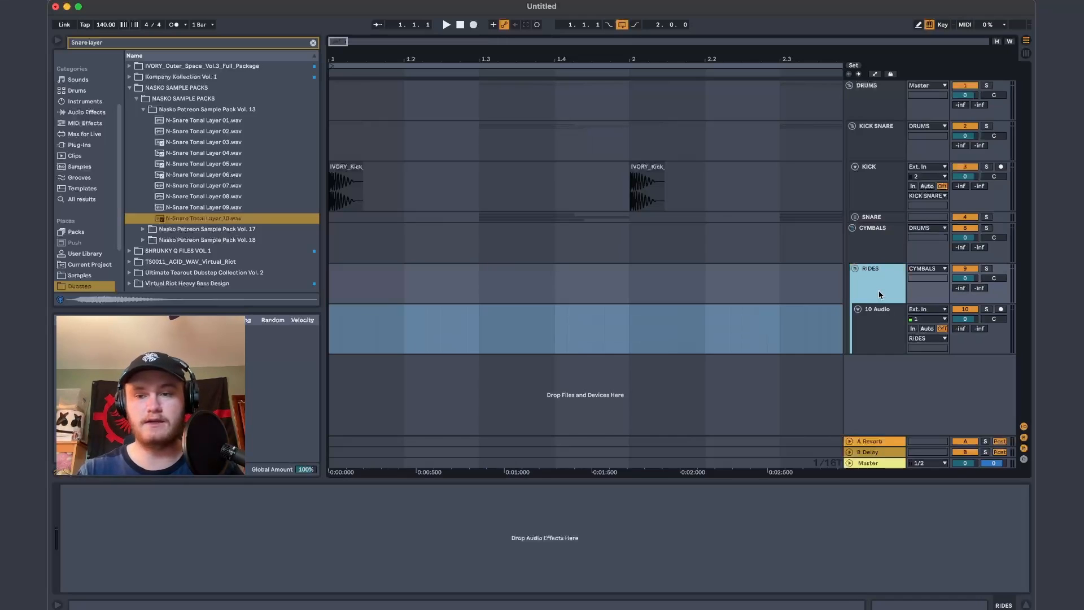
pyautogui.click(877, 310)
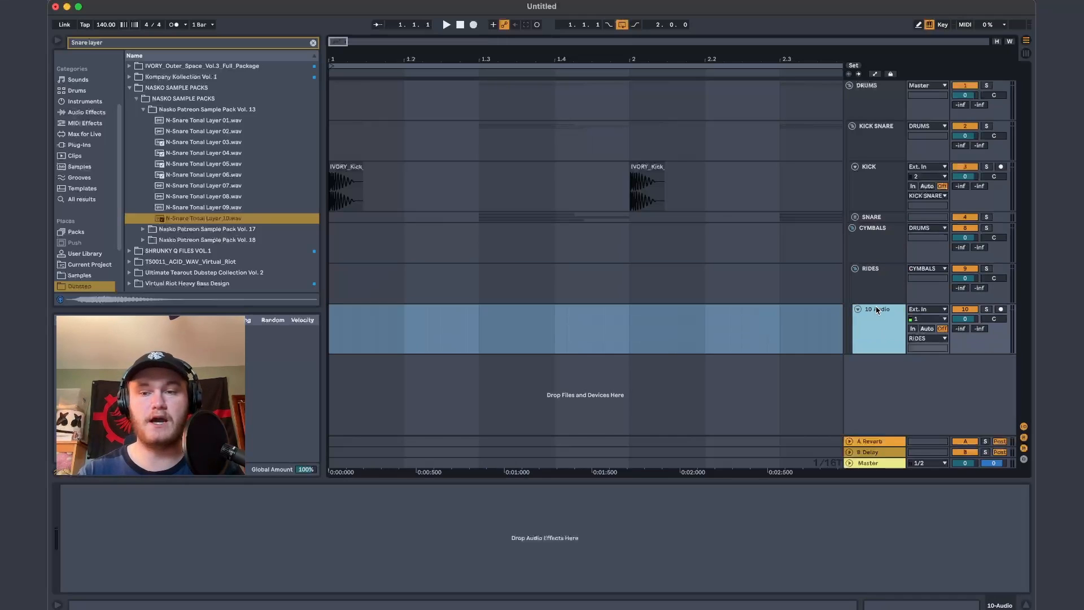
pyautogui.press('-')
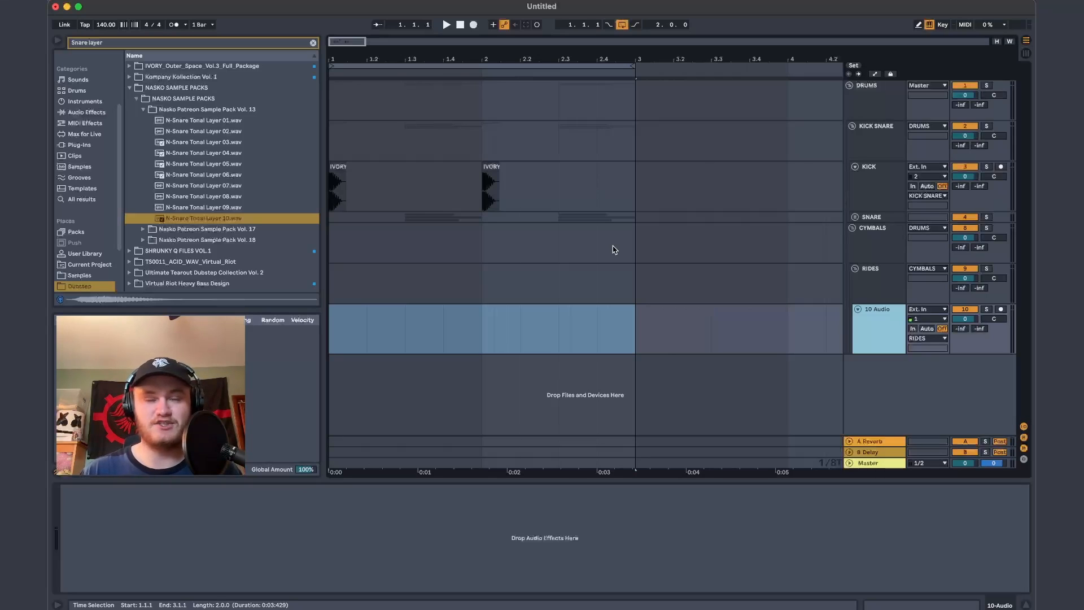
# Add a second audio track inside the RIDES group
pyautogui.press('super+t')
pyautogui.click(868, 327)
pyautogui.click(876, 390)
pyautogui.click(874, 358)
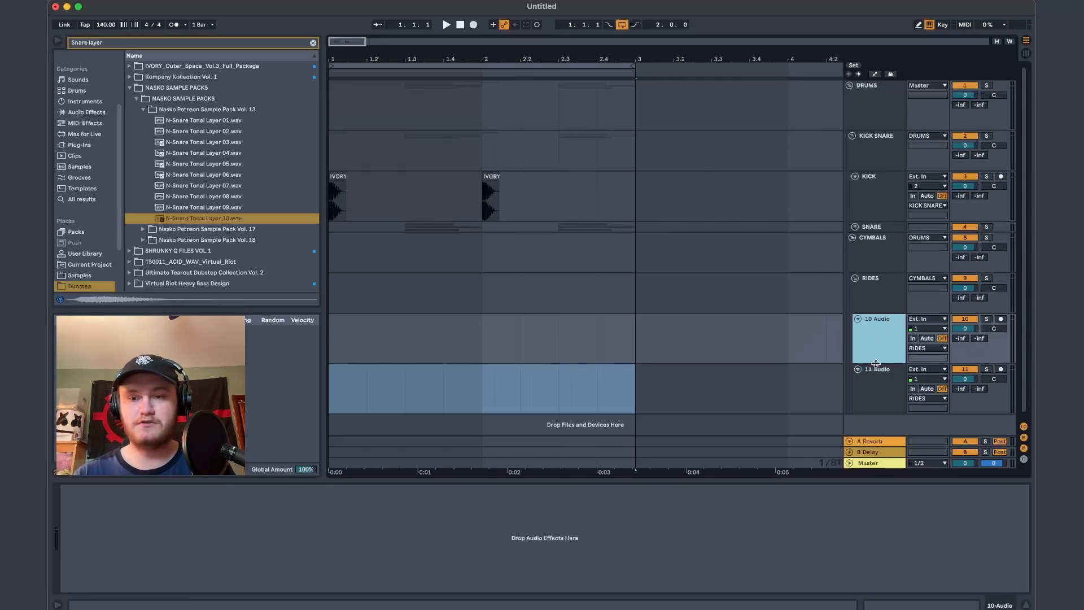
# Clear the sample search and place Cymatics - X Ride 1 and Cymatics - Omega Ride 2 from FAV DRUMS on the ride tracks, panned 50R and 50L
pyautogui.click(313, 43)
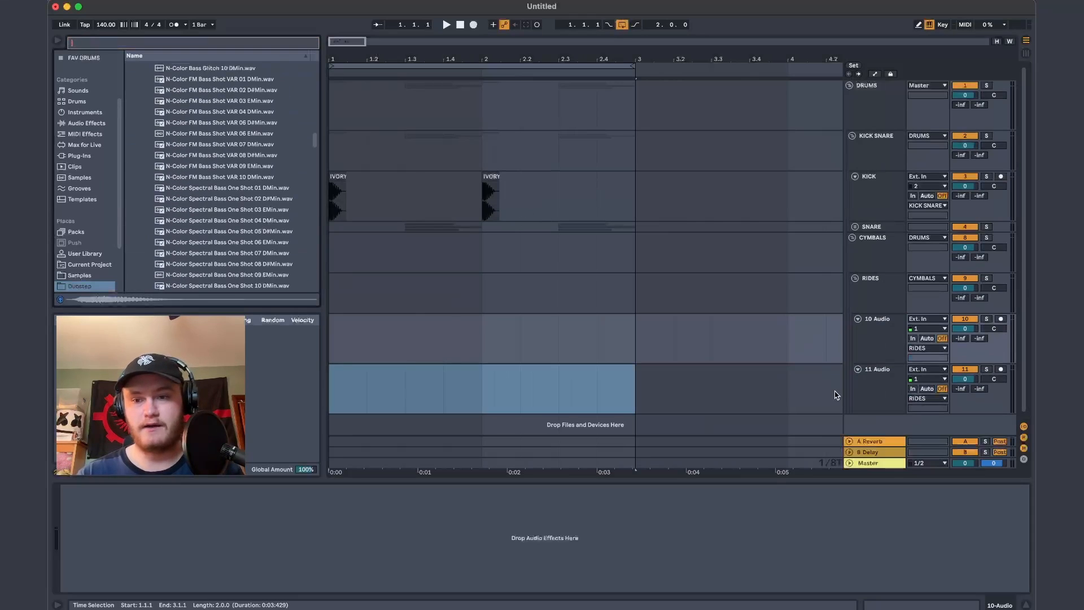
pyautogui.scroll(15, 179, 220)
pyautogui.scroll(-10, 186, 237)
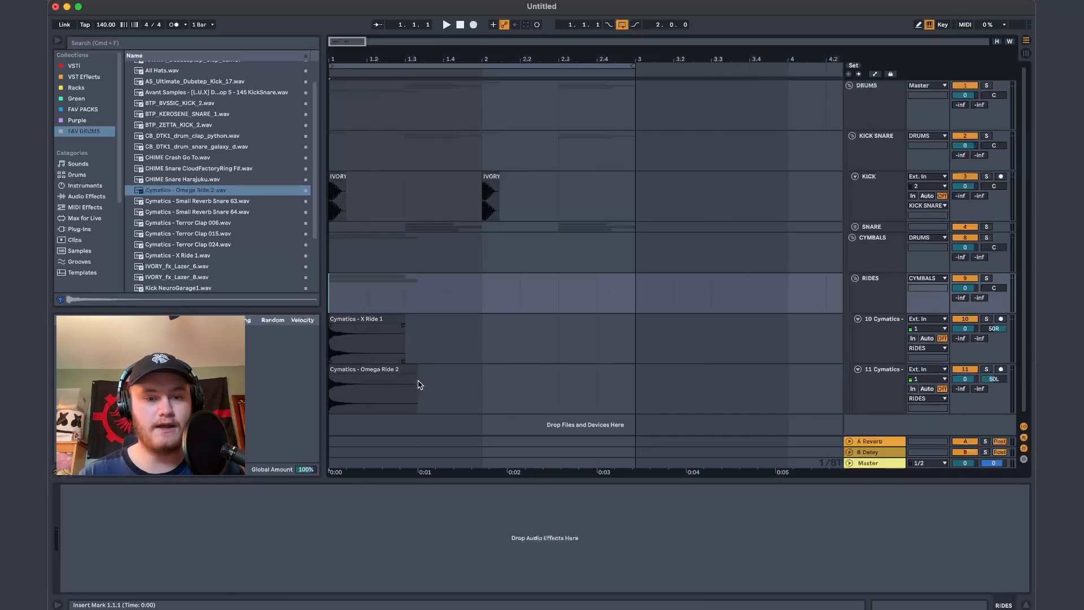
# Select the first beat of both ride clips and duplicate it seven times to fill the two-bar loop
pyautogui.moveTo(369, 387); pyautogui.dragTo(332, 336)
pyautogui.press('space')
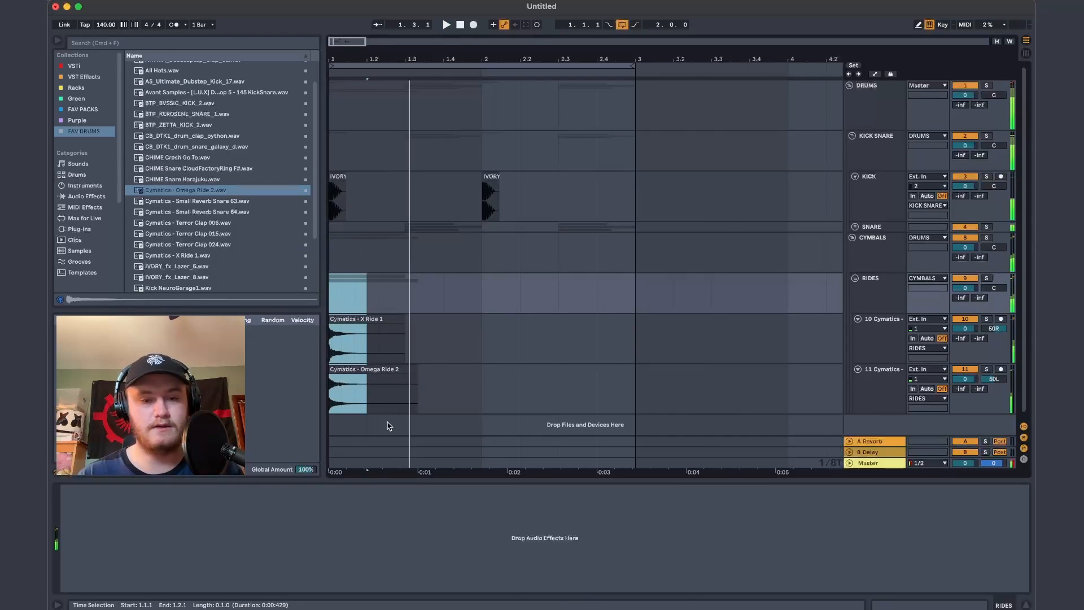
pyautogui.press('super+d')
pyautogui.press('super+d')
pyautogui.press('super+d')
pyautogui.press('super+d')
pyautogui.press('super+d')
pyautogui.press('super+d')
pyautogui.press('super+d')
# Play the loop from the start and lower the RIDES group's volume to -6.6 dB
pyautogui.click(331, 297)
pyautogui.press('space')
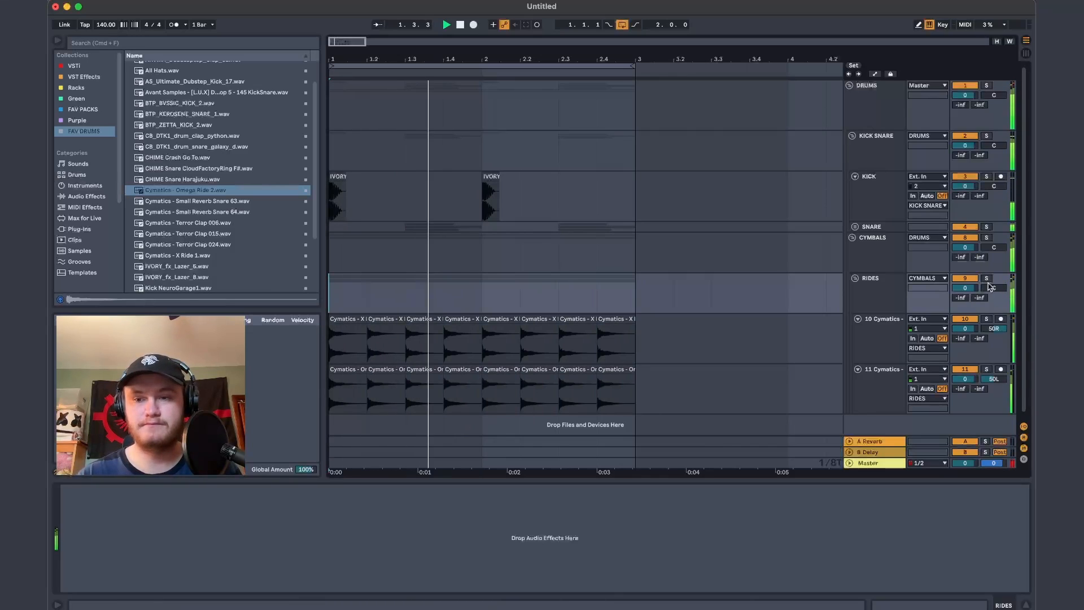
pyautogui.moveTo(965, 287)
pyautogui.mouseDown()
pyautogui.moveTo(965, 300)
pyautogui.moveTo(963, 286)
pyautogui.mouseUp()
pyautogui.press('space')
# Add kHs Transient Shaper from VST Effects to the CYMBALS group, lower its Attack and raise its Speed
pyautogui.click(882, 280)
pyautogui.click(879, 254)
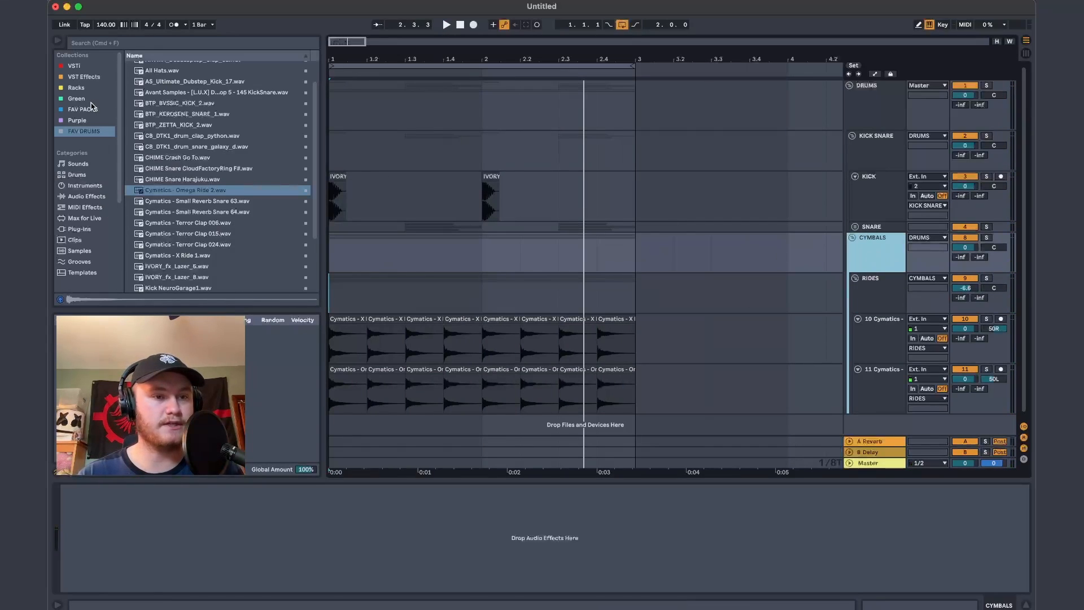
pyautogui.click(85, 77)
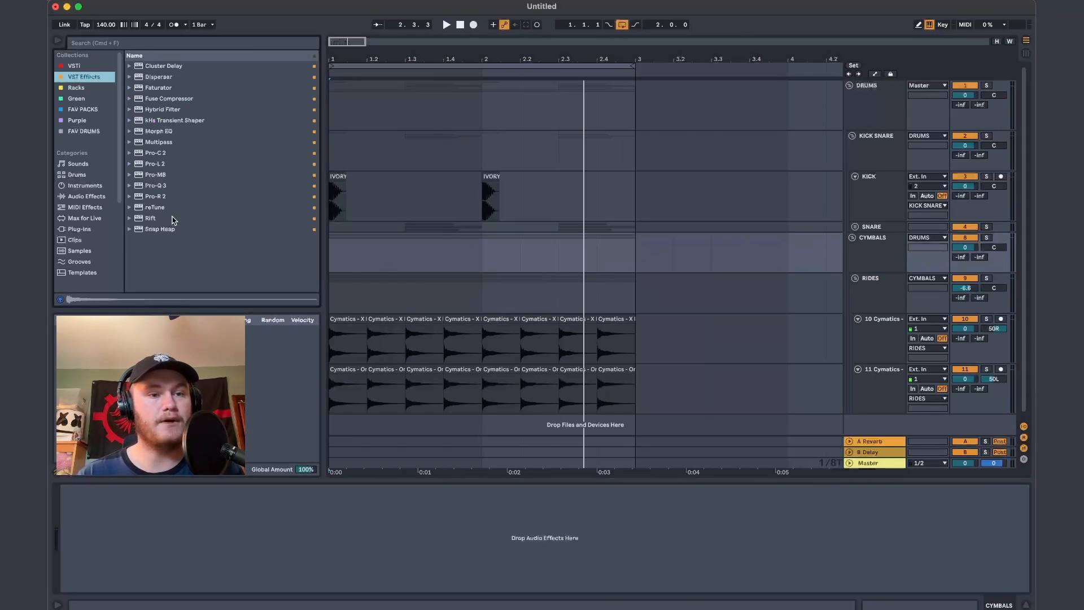
pyautogui.click(183, 120)
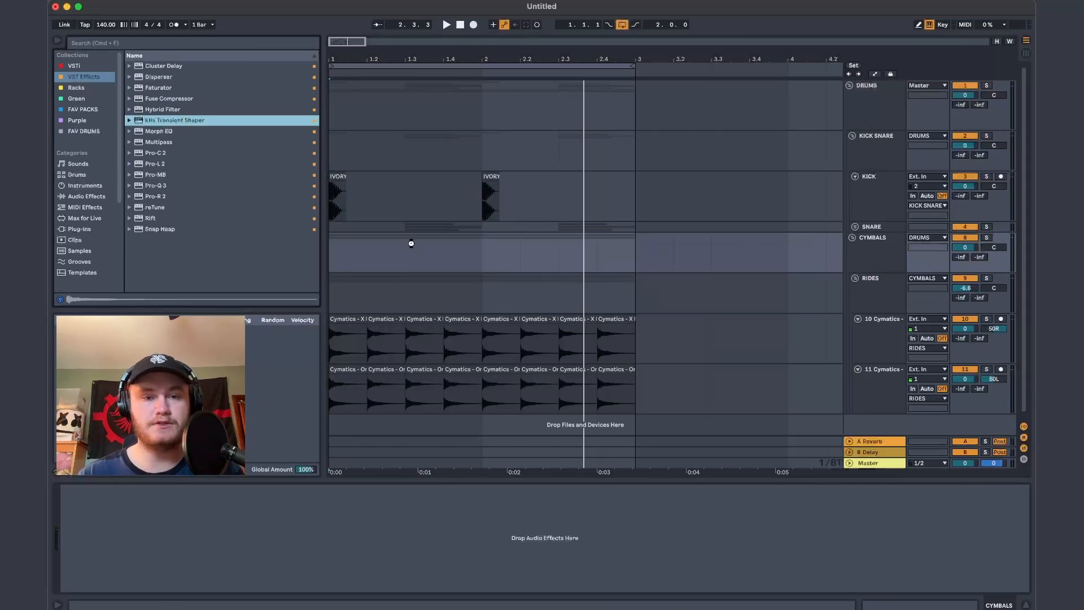
pyautogui.moveTo(411, 243); pyautogui.dragTo(411, 246)
pyautogui.click(243, 132)
pyautogui.moveTo(242, 131); pyautogui.dragTo(663, 92)
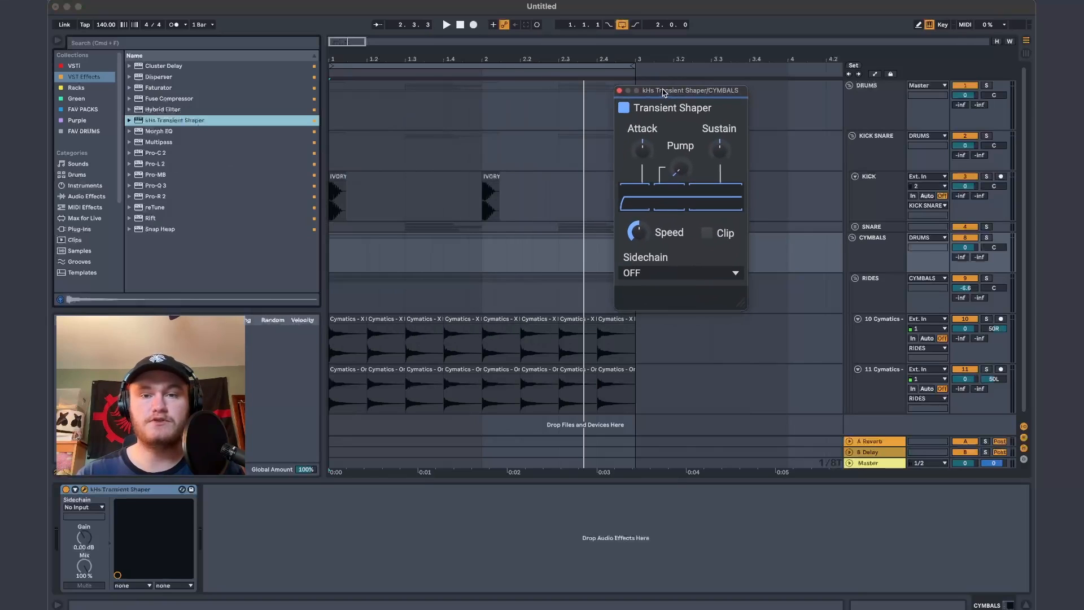
pyautogui.moveTo(641, 150); pyautogui.dragTo(643, 180)
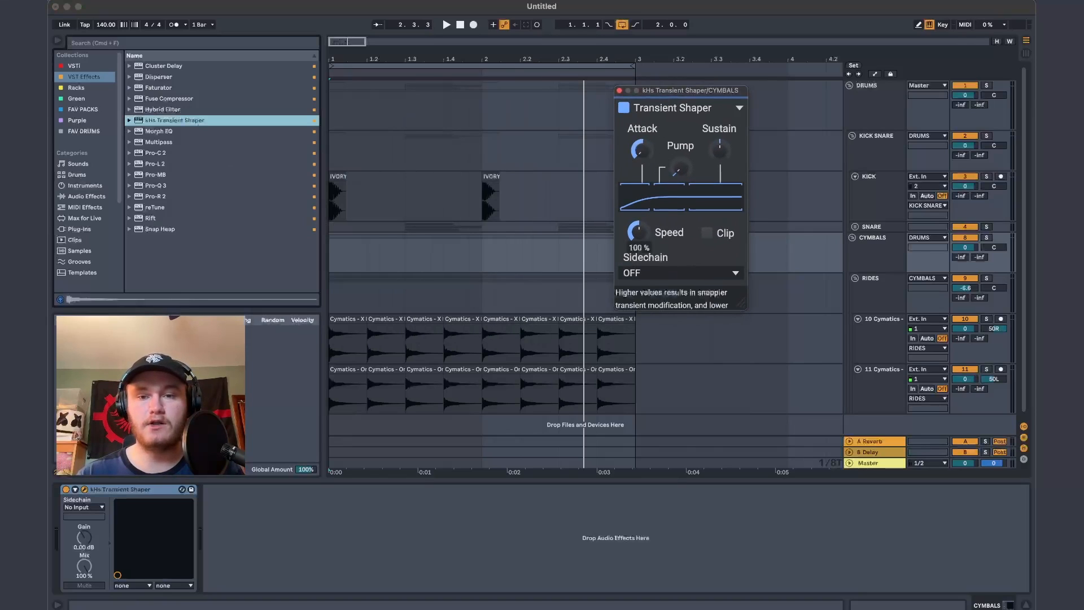
# Set the Transient Shaper's sidechain to INPUT 3+4 and choose KICK SNARE as the sidechain source
pyautogui.click(667, 274)
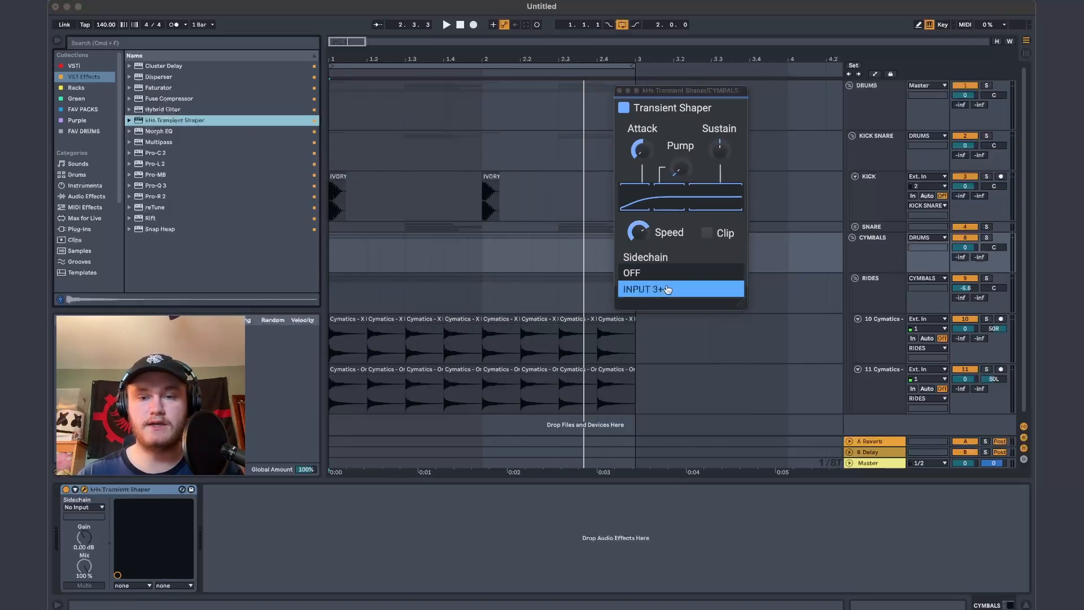
pyautogui.click(667, 290)
pyautogui.click(618, 91)
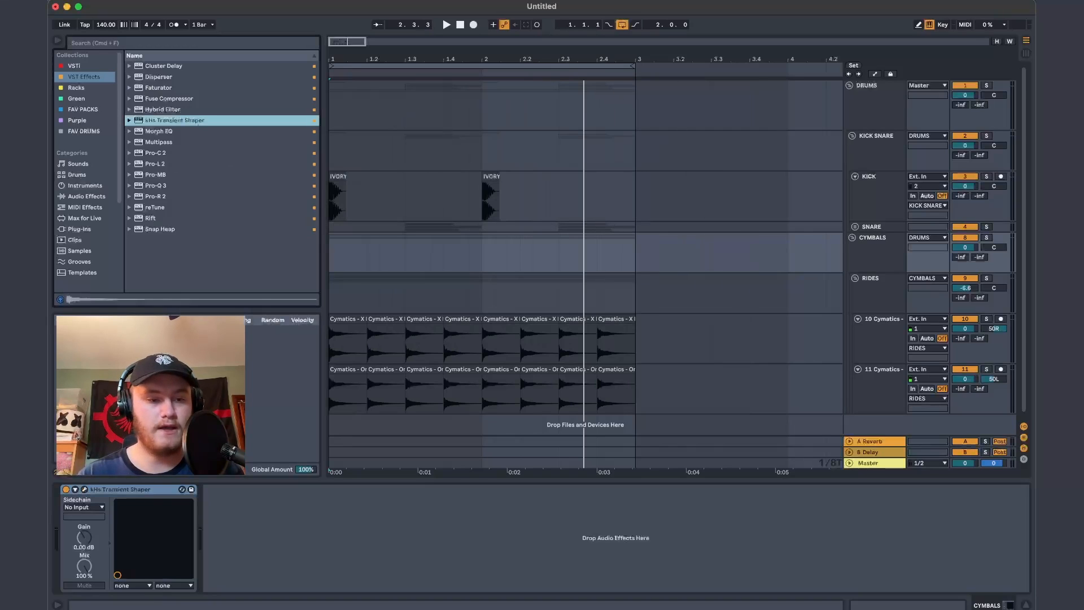
pyautogui.click(100, 510)
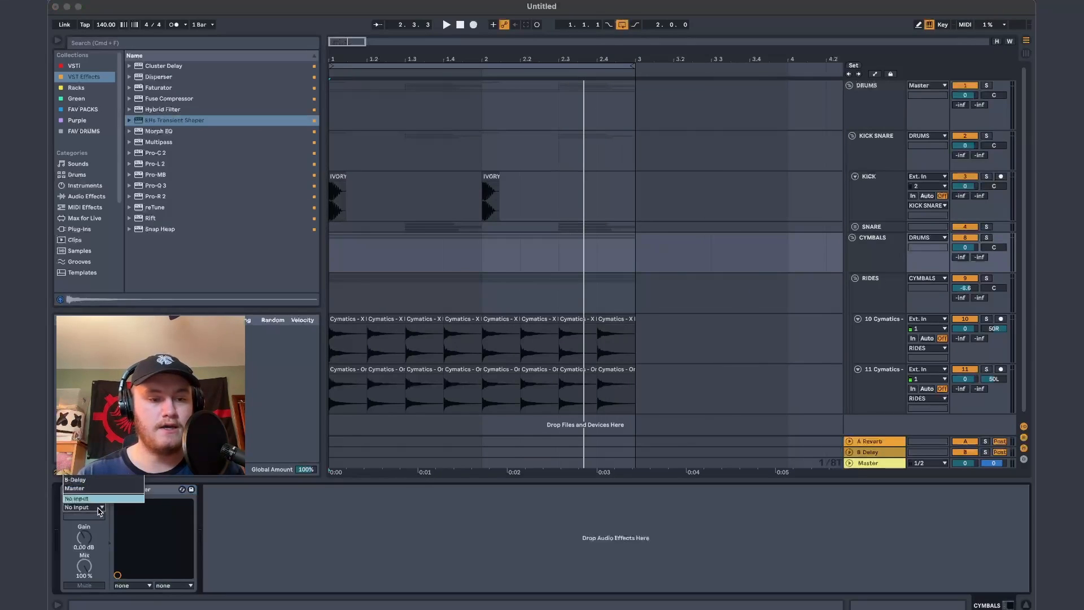
pyautogui.click(85, 387)
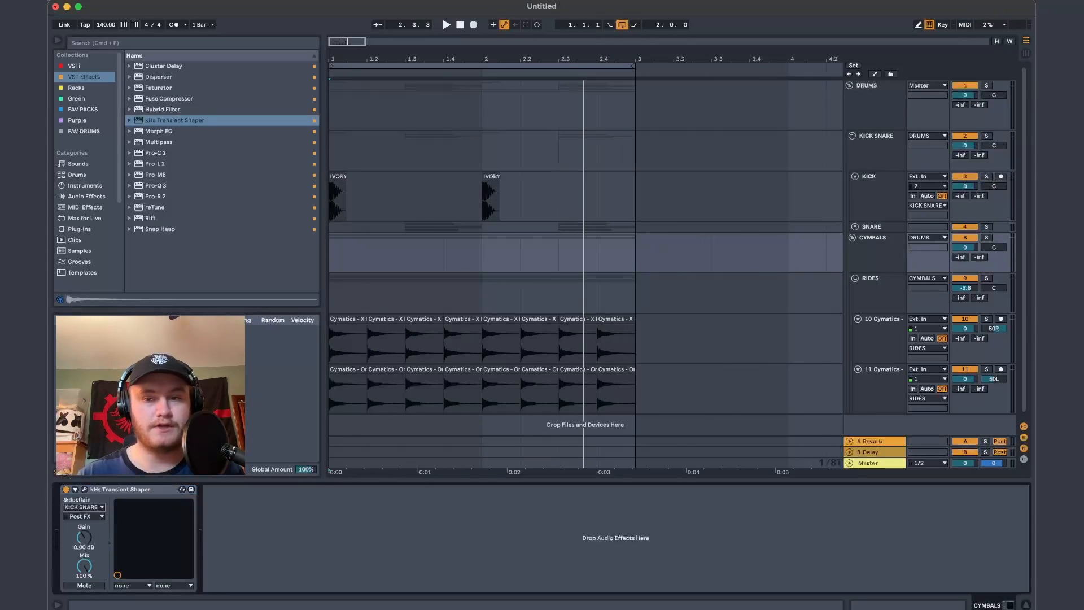
# Play the loop from the start and ease the Transient Shaper's Attack reduction slightly on the CYMBALS group
pyautogui.click(340, 249)
pyautogui.press('space')
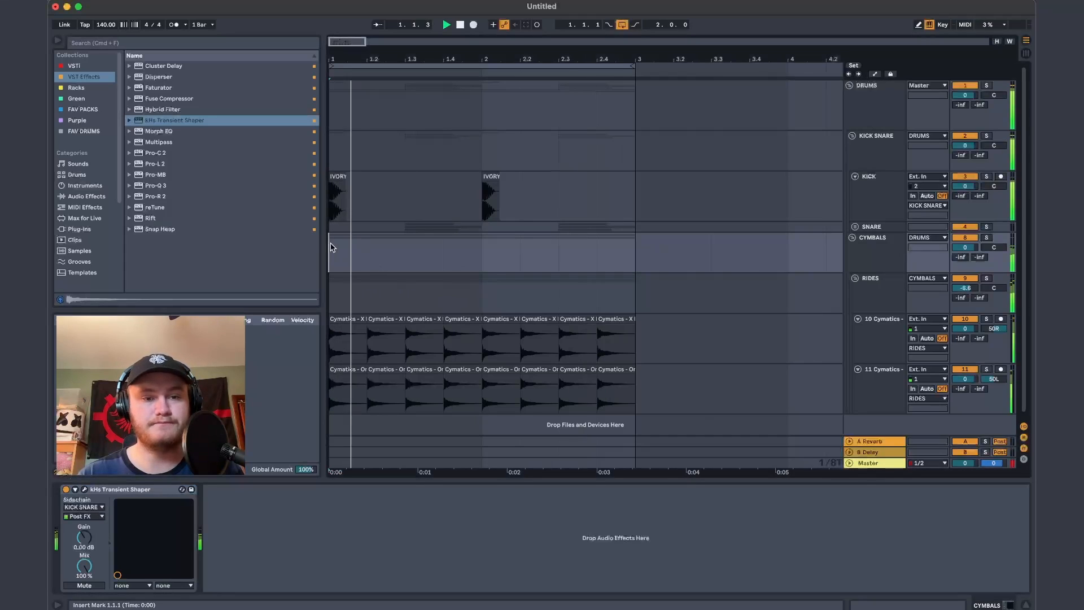
pyautogui.click(84, 489)
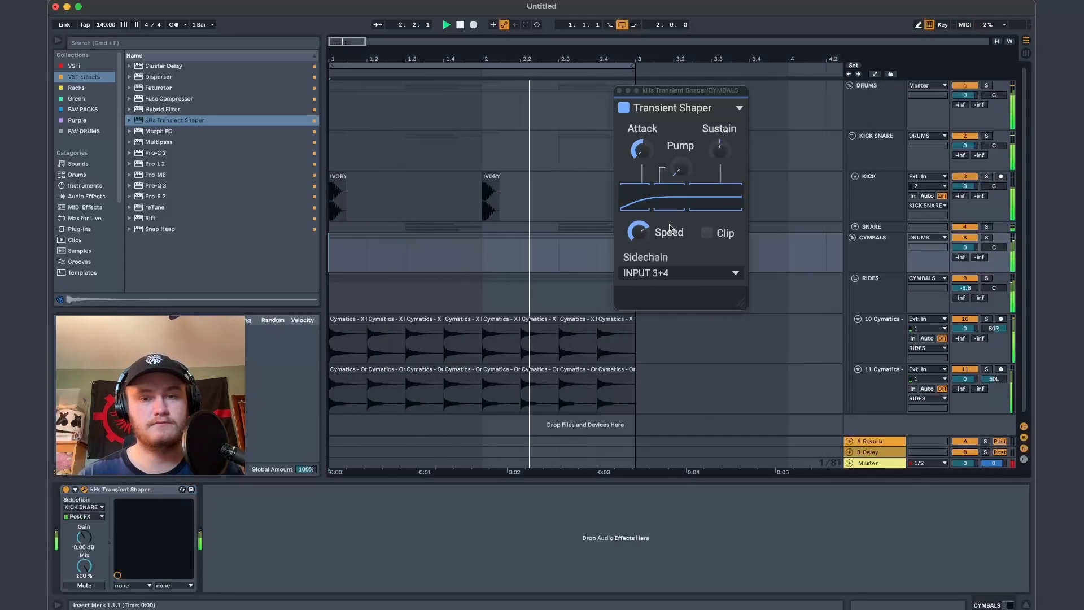
pyautogui.moveTo(641, 157); pyautogui.dragTo(640, 142)
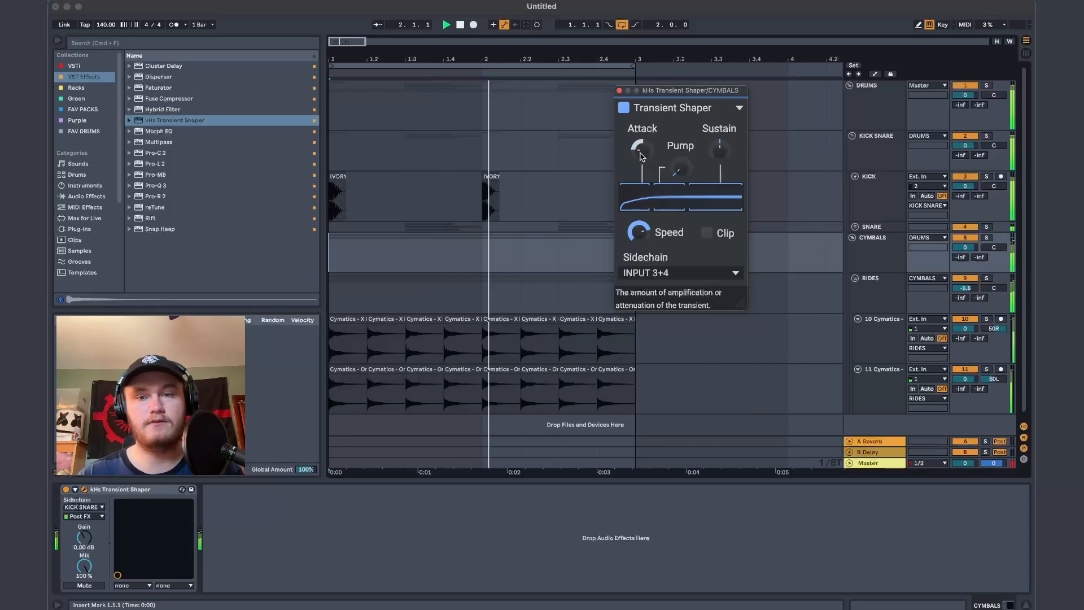
pyautogui.click(618, 90)
pyautogui.press('space')
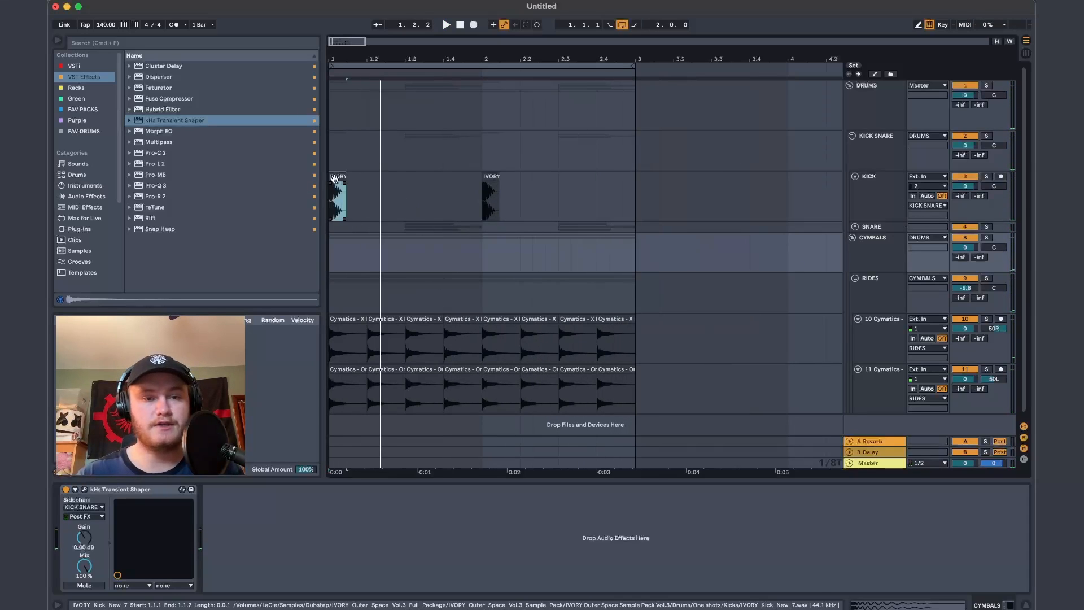
# Locate the first kick clip's sample in the browser and pick IVORY_Kick_Quake_2 from the same folder
pyautogui.click(342, 205)
pyautogui.click(171, 489)
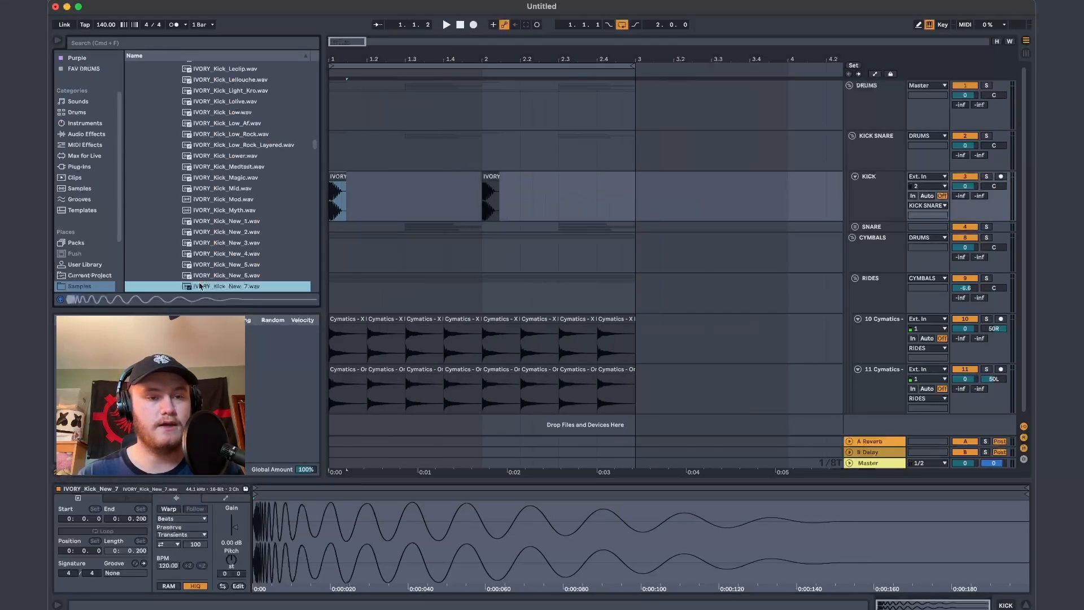
pyautogui.scroll(10, 245, 204)
pyautogui.click(241, 185)
# Solo the KICK SNARE group and add a Glue Compressor from the audio effects to it
pyautogui.click(986, 136)
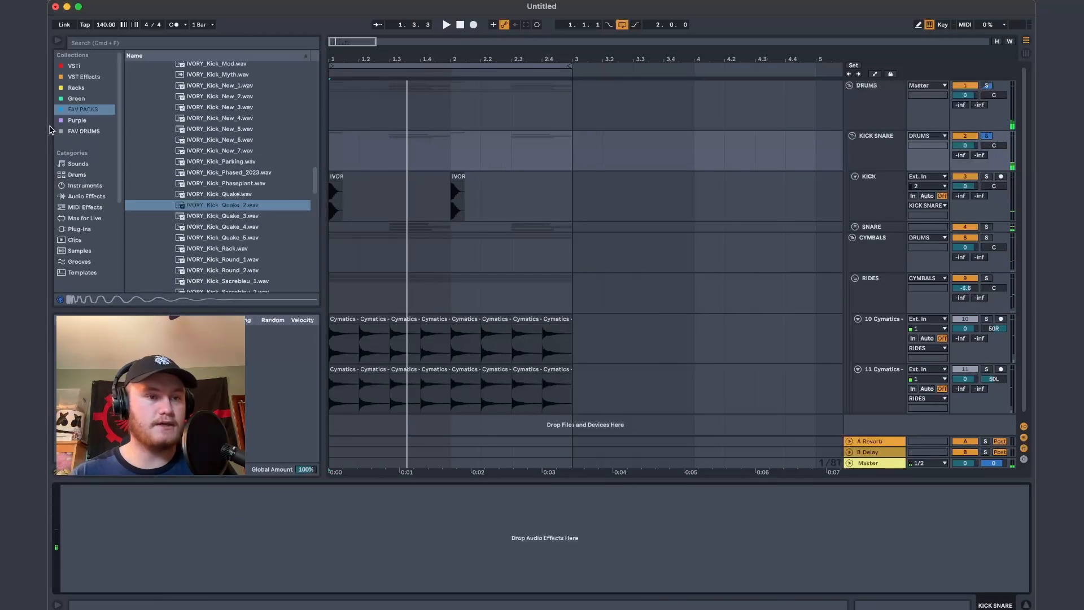
pyautogui.click(78, 88)
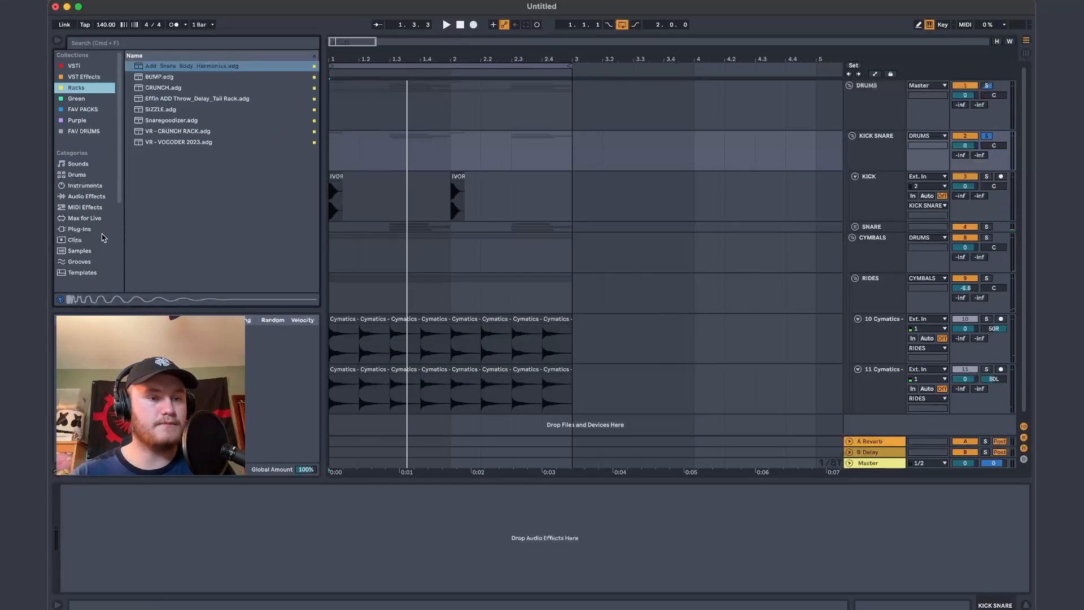
pyautogui.click(75, 187)
pyautogui.click(84, 197)
pyautogui.moveTo(168, 148); pyautogui.dragTo(480, 154)
pyautogui.click(90, 529)
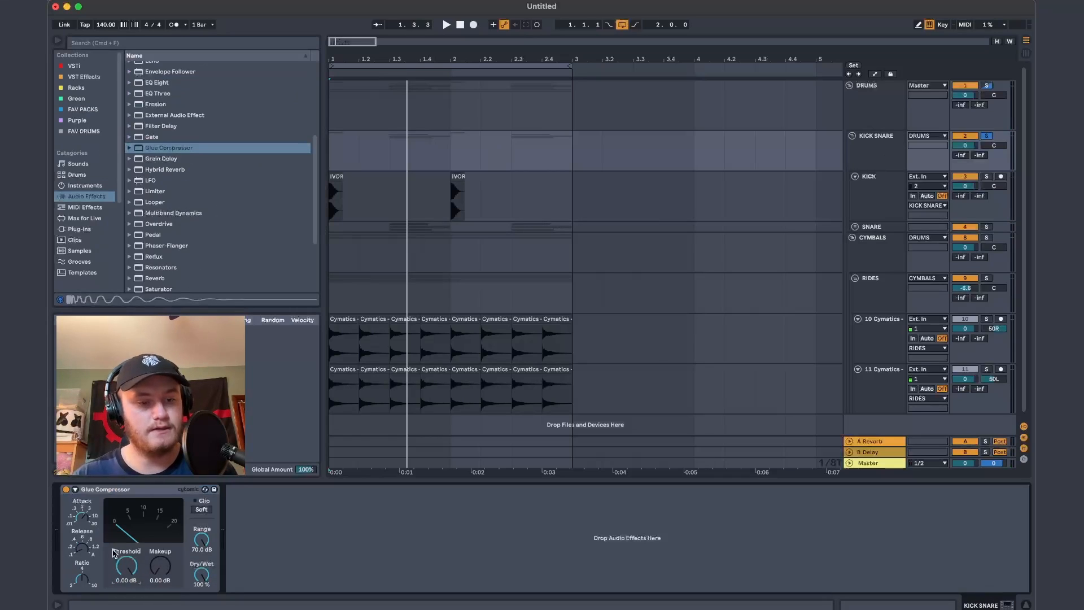
# Play the loop and lower the Glue Compressor's Threshold to -8.25 dB on the KICK SNARE group
pyautogui.press('space')
pyautogui.moveTo(127, 566); pyautogui.dragTo(127, 555)
pyautogui.press('space')
pyautogui.press('space')
pyautogui.press('space')
pyautogui.press('space')
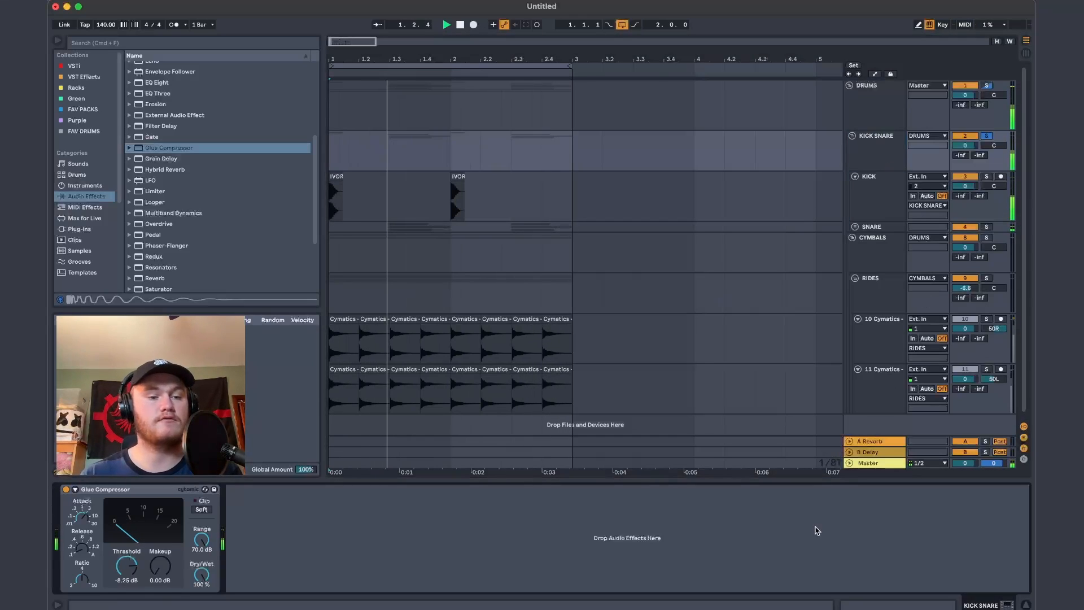
# Add Pro-L 2 from VST Effects after the Glue Compressor on the KICK SNARE group and reposition its window
pyautogui.click(79, 99)
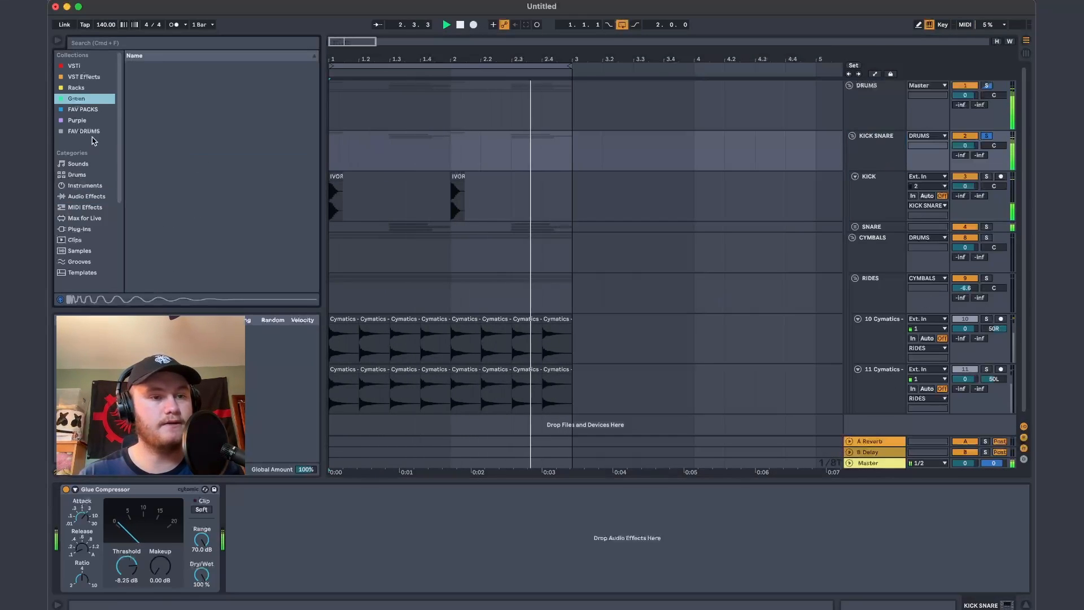
pyautogui.click(79, 77)
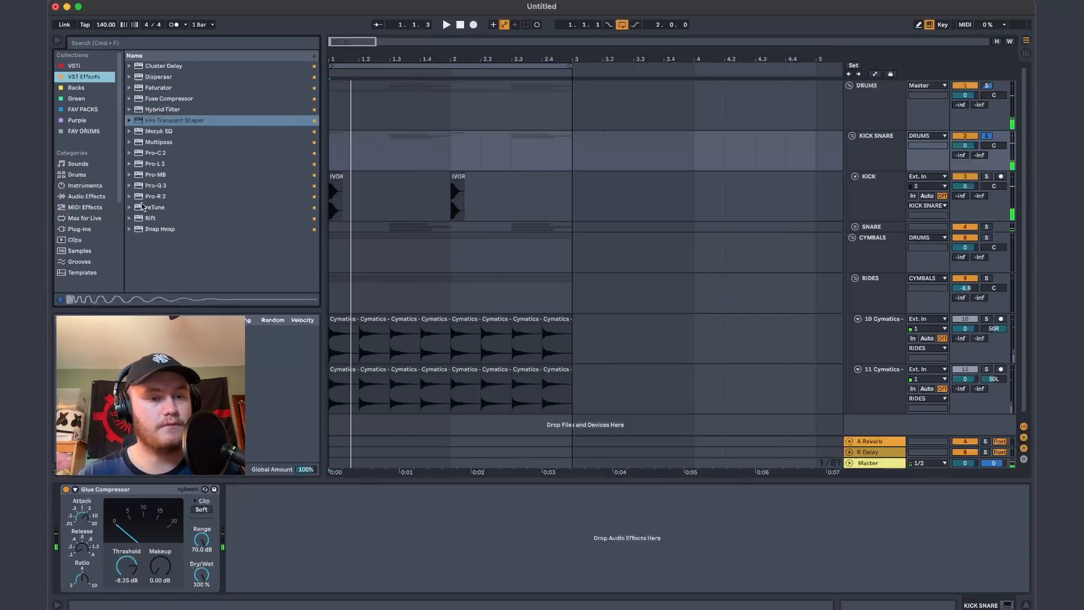
pyautogui.doubleClick(155, 164)
pyautogui.moveTo(606, 97); pyautogui.dragTo(484, 122)
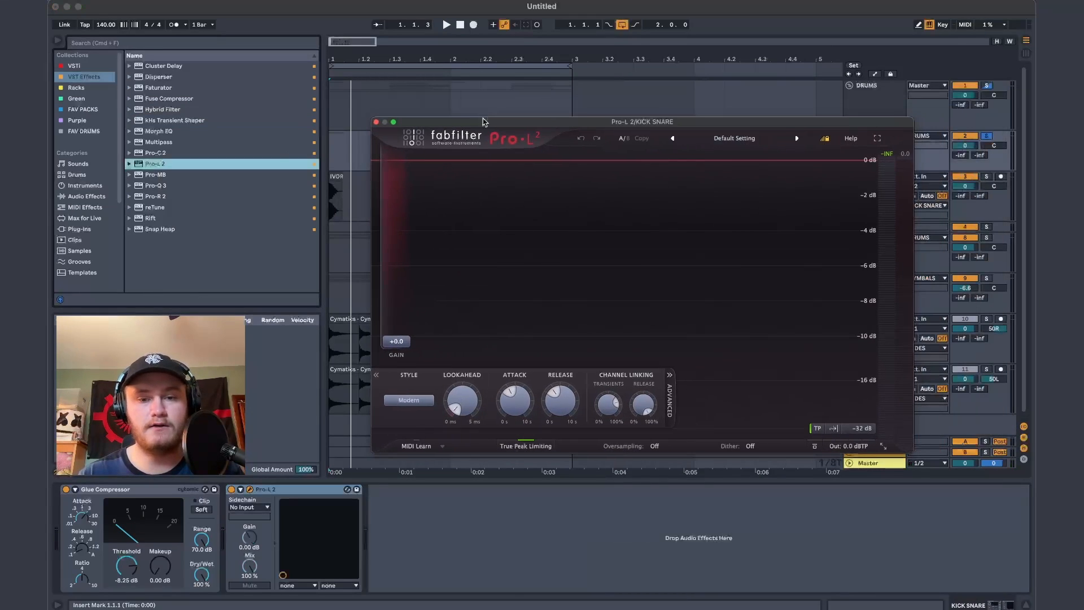
# Load the Mixing preset Drum Bus - Punchimus Maximus in Pro-L 2 and raise its Gain slightly during playback
pyautogui.click(734, 138)
pyautogui.moveTo(728, 204)
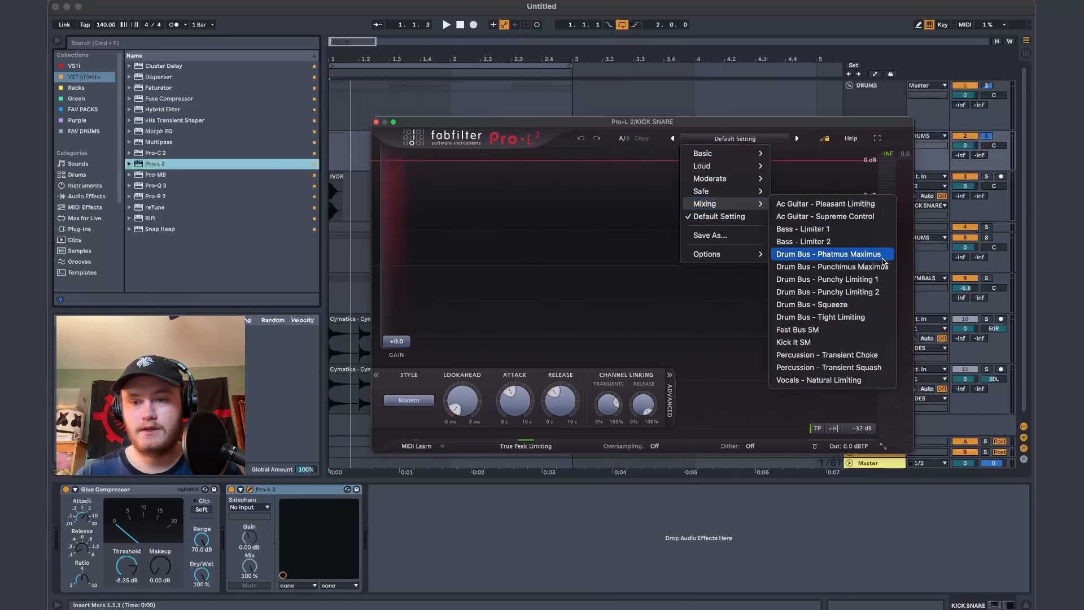
pyautogui.click(847, 279)
pyautogui.click(674, 139)
pyautogui.press('space')
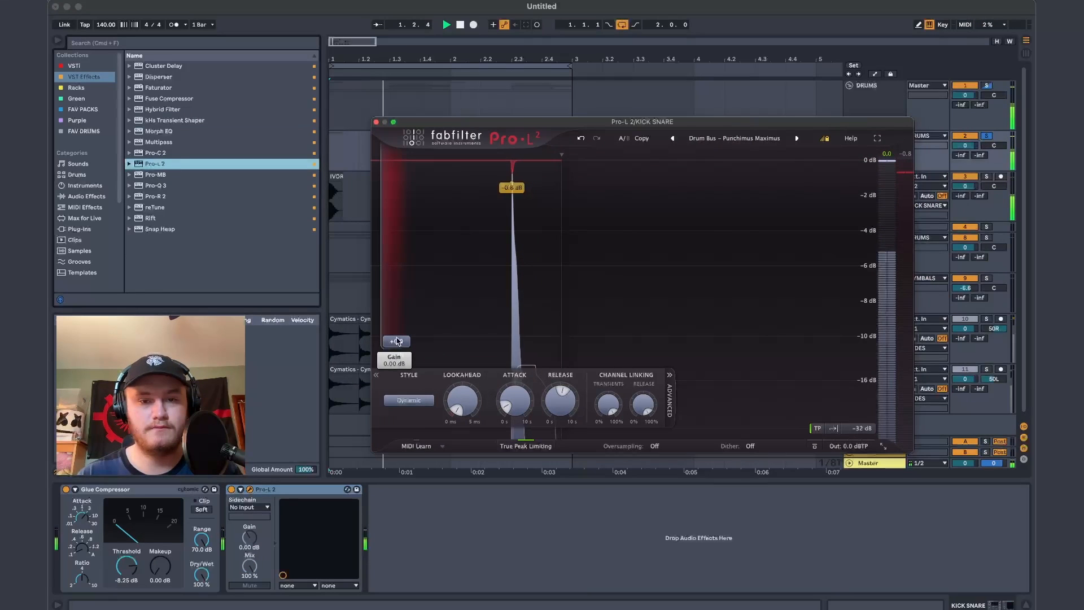
pyautogui.moveTo(396, 341); pyautogui.dragTo(401, 319)
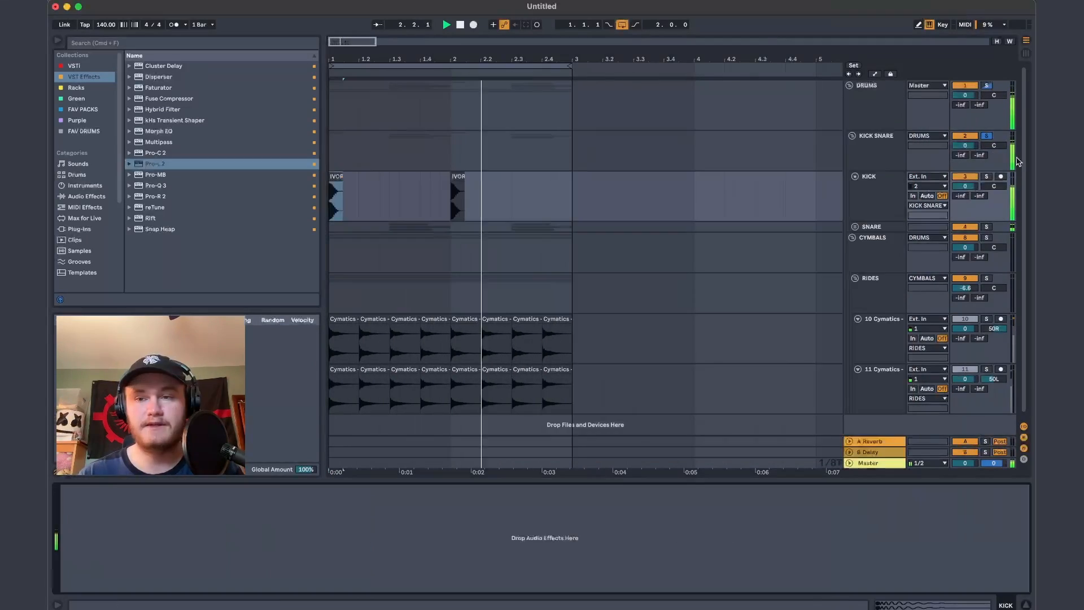
# Solo the KICK track, then add kHs Transient Shaper to it with its Attack lowered slightly
pyautogui.click(989, 176)
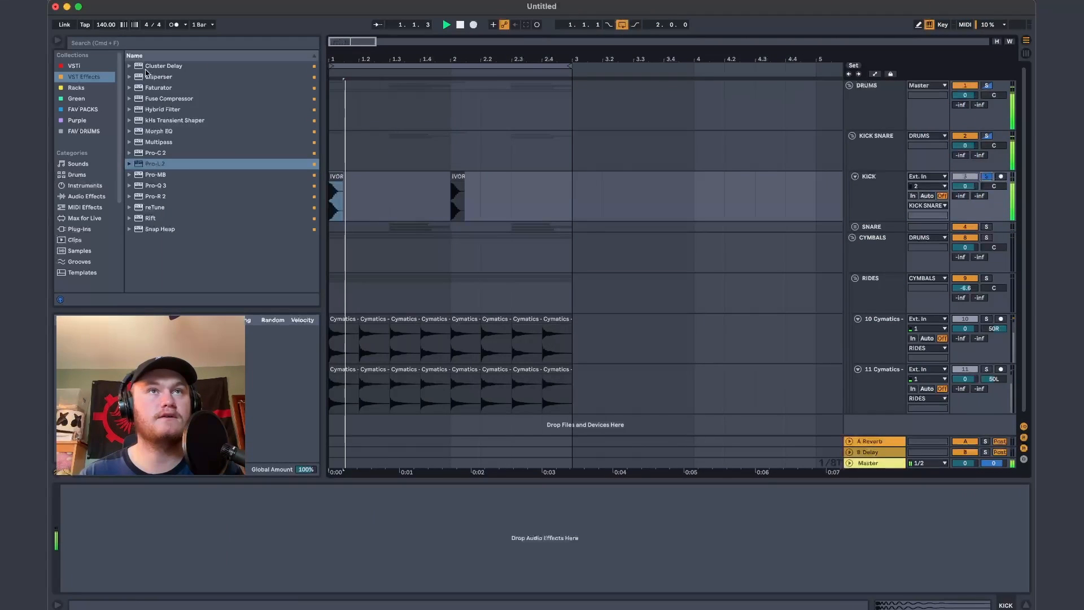
pyautogui.moveTo(170, 120); pyautogui.dragTo(481, 212)
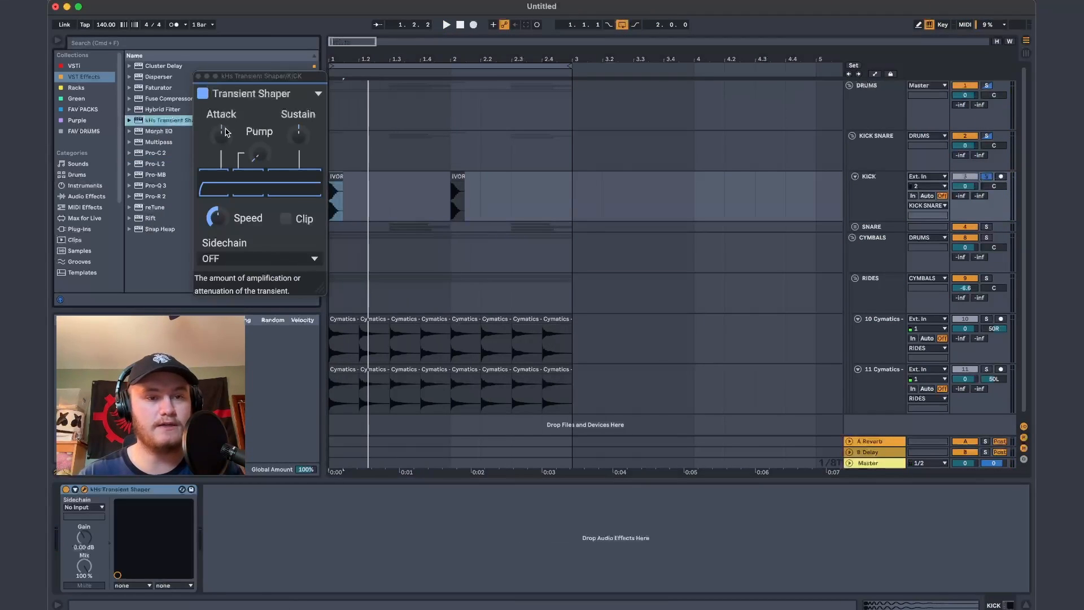
pyautogui.moveTo(225, 135); pyautogui.dragTo(225, 137)
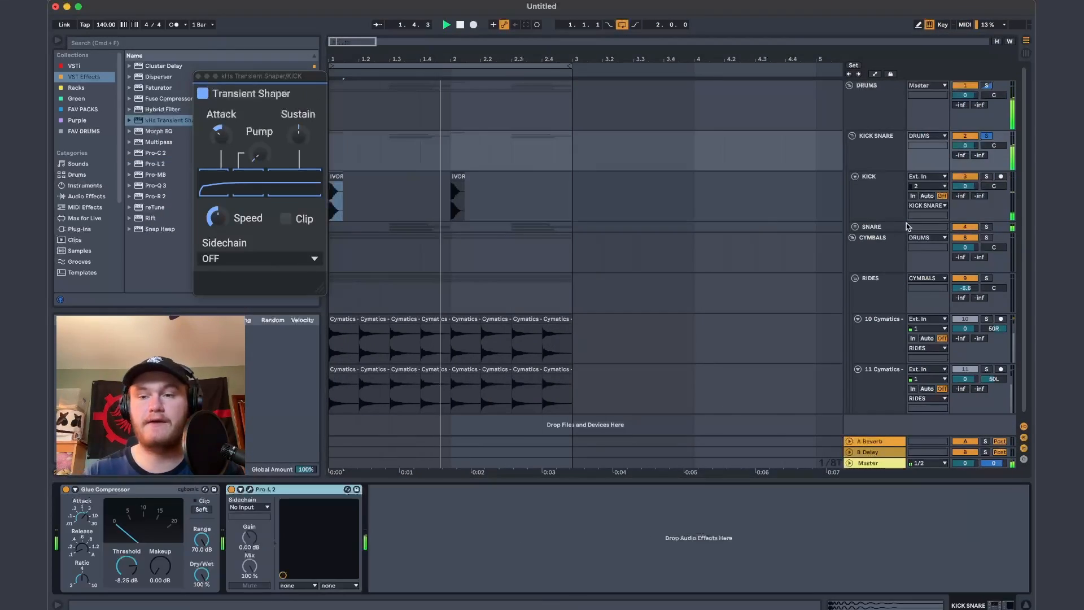
# Close the Transient Shaper window and unsolo the KICK SNARE group to hear the full loop
pyautogui.click(890, 238)
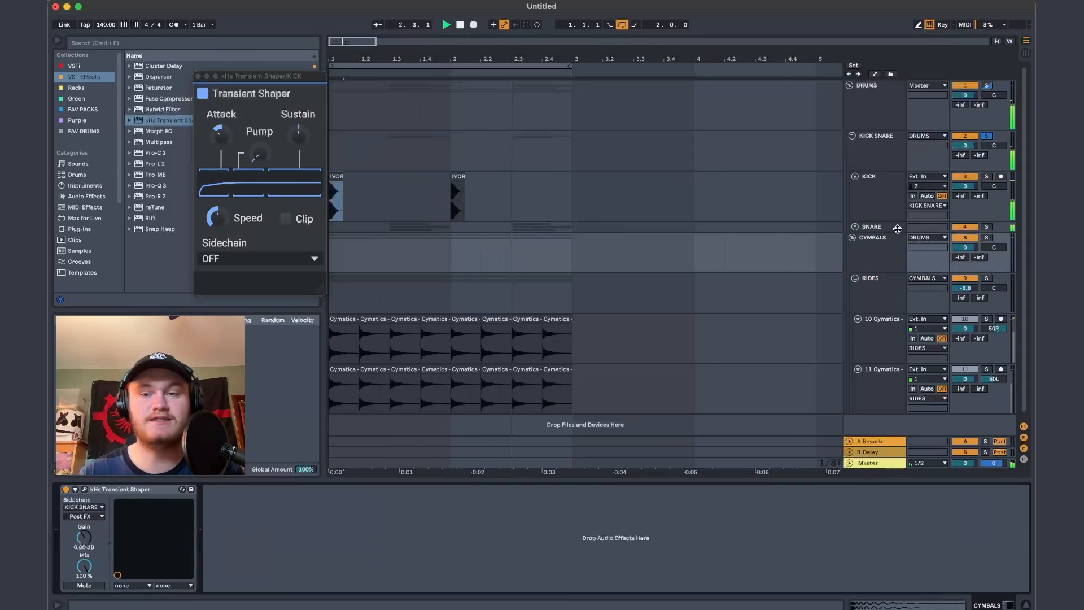
pyautogui.click(895, 227)
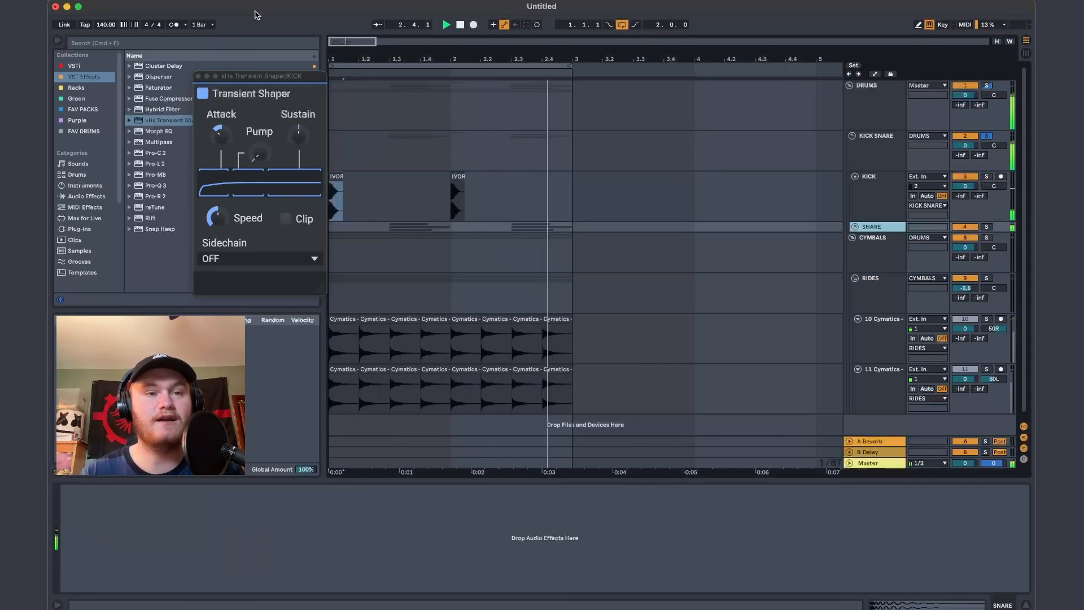
pyautogui.click(198, 76)
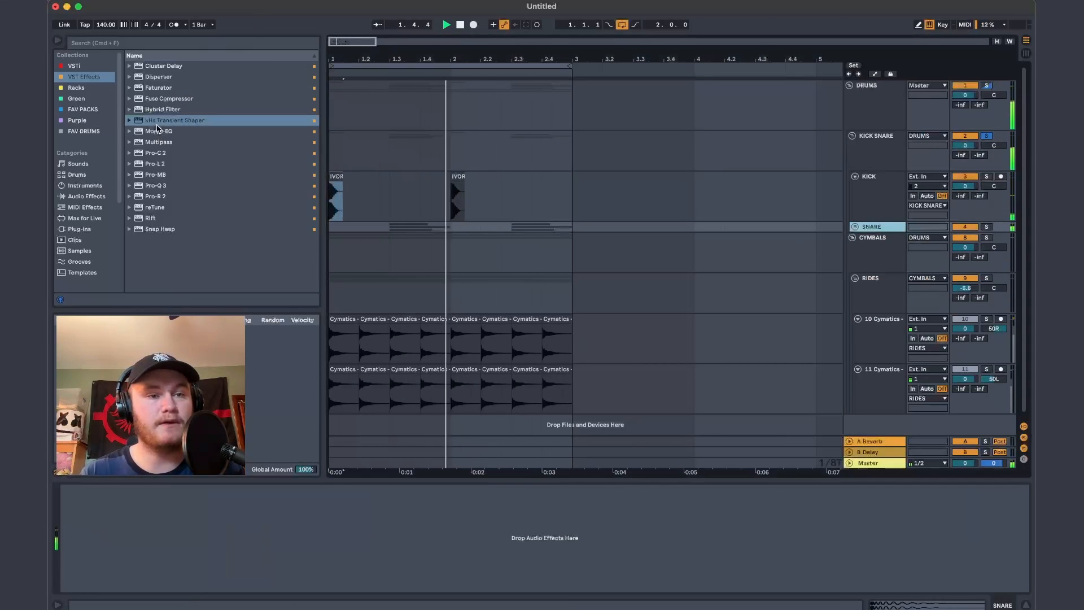
pyautogui.click(601, 144)
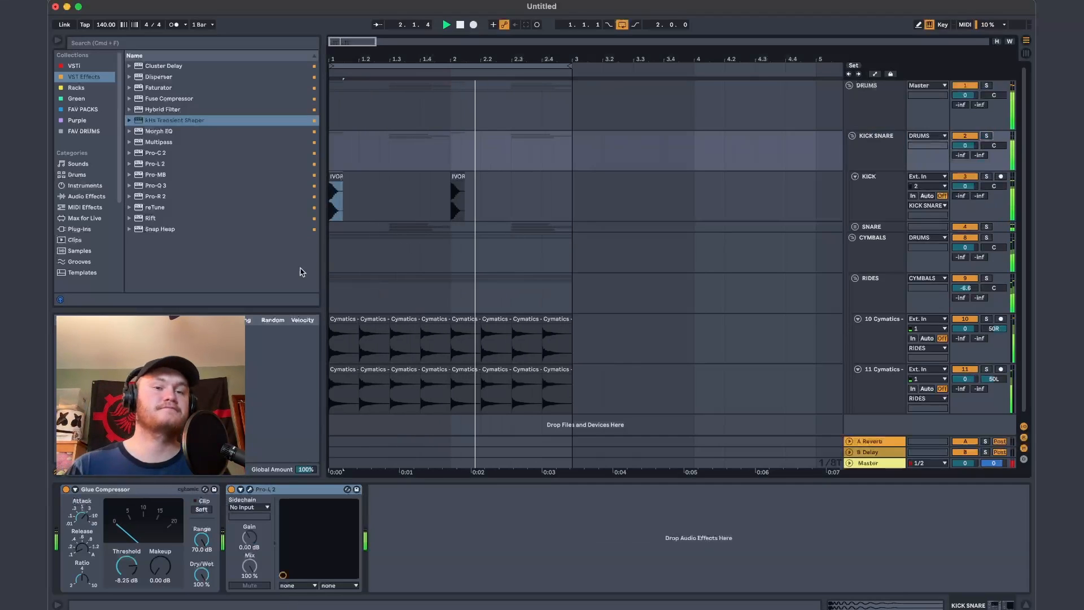
# Replay the loop and lower the RIDES group's volume to -8.2 dB
pyautogui.click(339, 252)
pyautogui.press('space')
pyautogui.scroll(-1, 644, 316)
pyautogui.press('space')
pyautogui.press('space')
pyautogui.moveTo(968, 284); pyautogui.dragTo(968, 289)
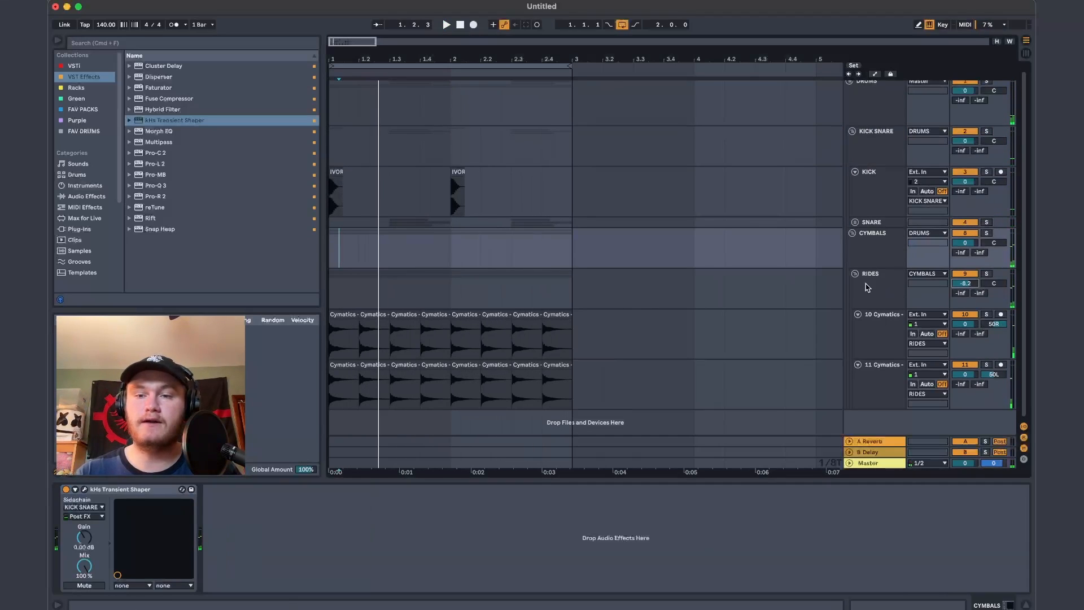
# Add an audio track below RIDES in the CYMBALS group and place SQF1 Cymbals 016 every two beats across two bars
pyautogui.click(332, 272)
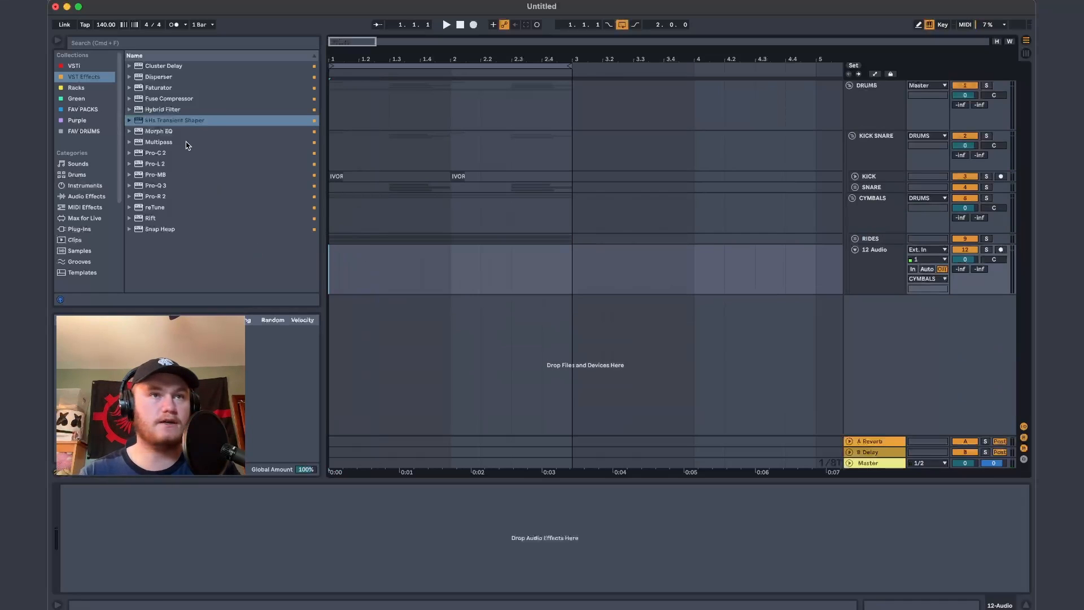
pyautogui.click(77, 120)
pyautogui.click(83, 109)
pyautogui.scroll(-1, 282, 203)
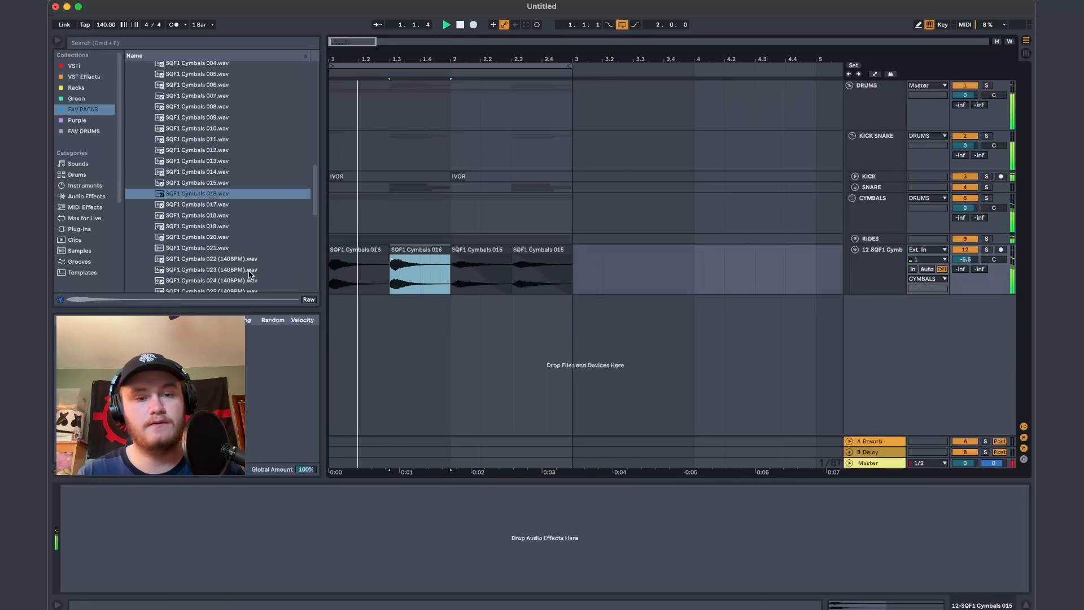
pyautogui.press('super+d')
pyautogui.press('super+d')
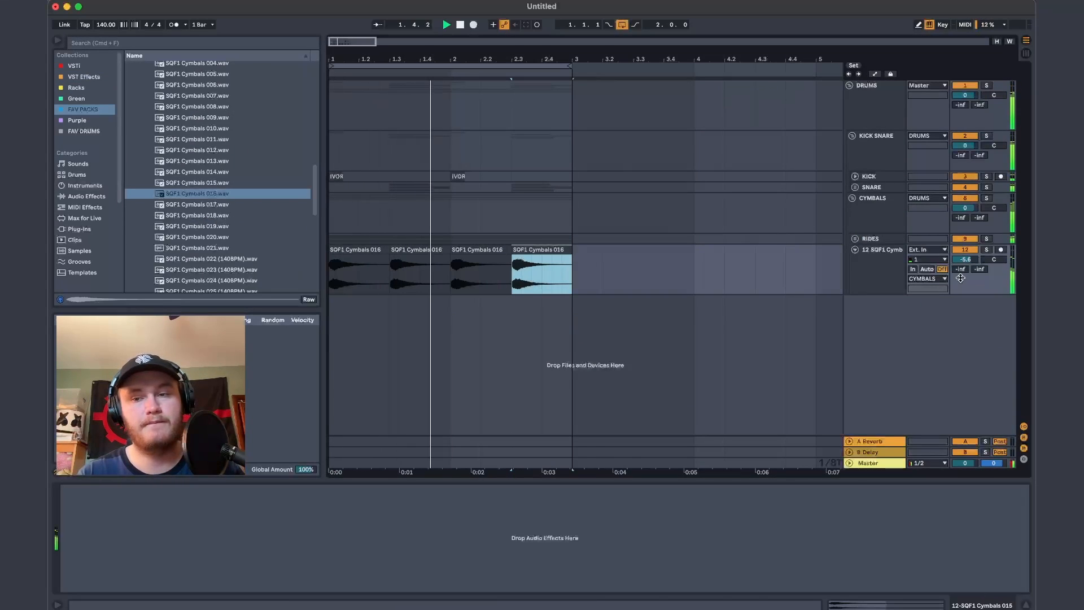
# Lower the SQF1 Cymbals track's volume to -10.7 dB during playback and stop the loop
pyautogui.moveTo(965, 260); pyautogui.dragTo(965, 267)
pyautogui.click(902, 265)
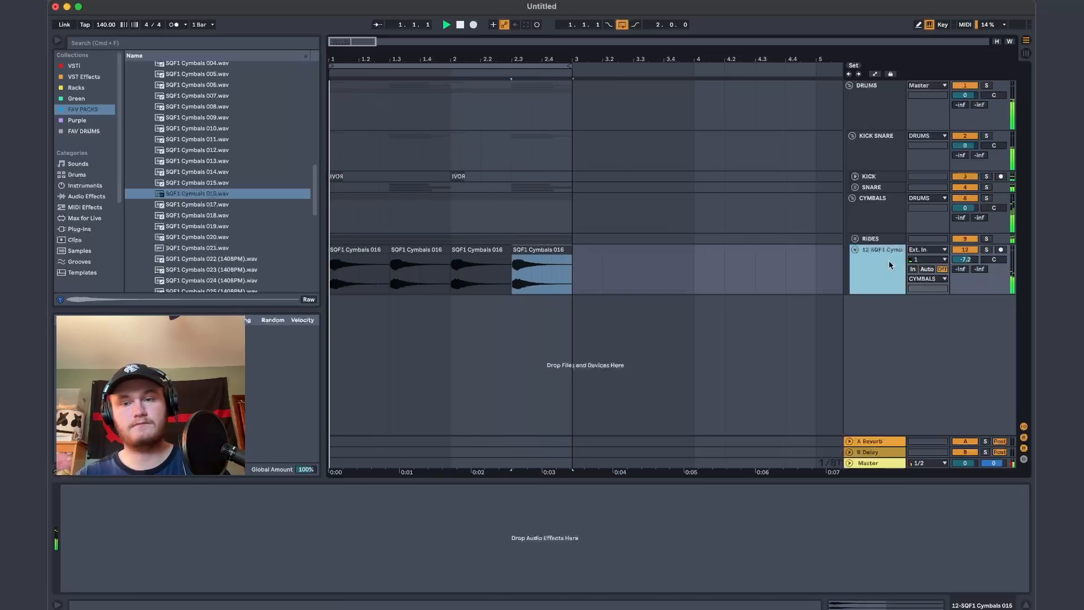
pyautogui.moveTo(965, 260); pyautogui.dragTo(965, 274)
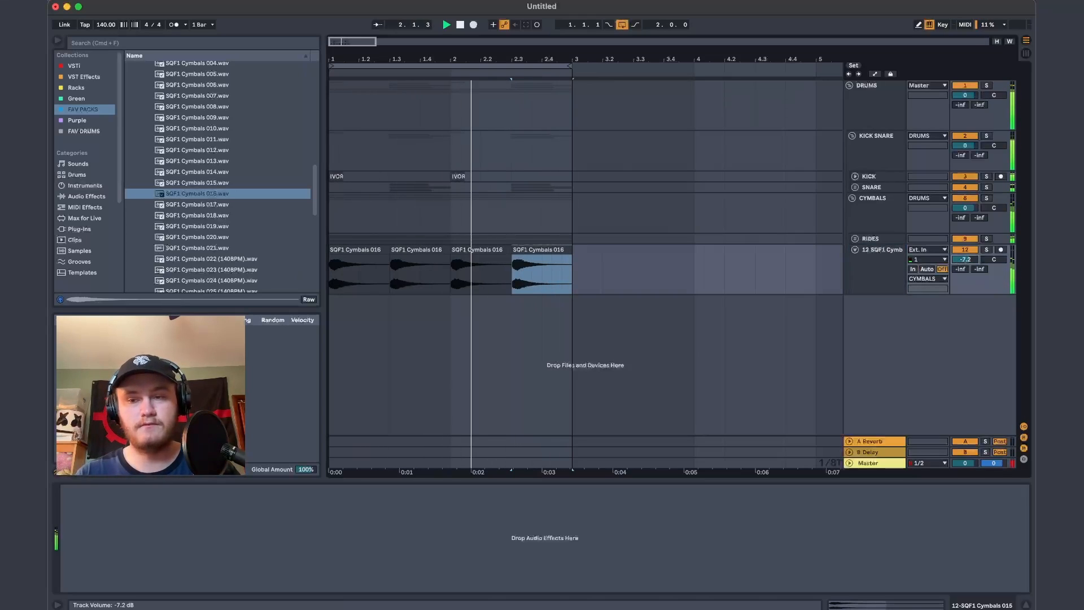
pyautogui.press('space')
# Add another audio track to the CYMBALS group and open the Top Loops folder of the Oversampled - POLYCHROME pack's Drum Loops
pyautogui.scroll(8, 192, 241)
pyautogui.click(185, 240)
pyautogui.scroll(-2, 185, 242)
pyautogui.scroll(3, 188, 245)
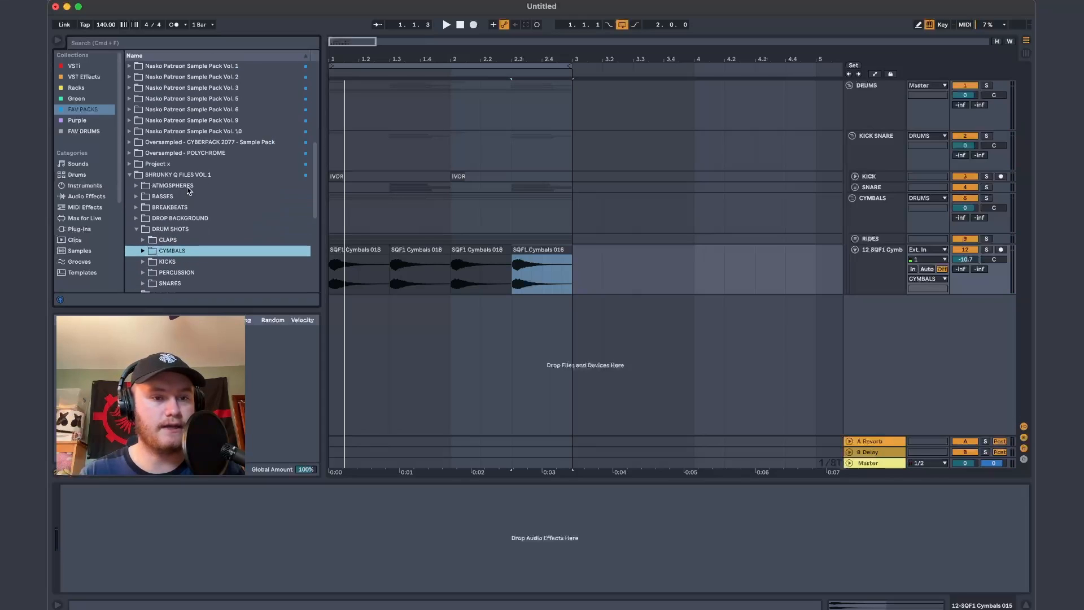
pyautogui.click(192, 153)
pyautogui.press('super+t')
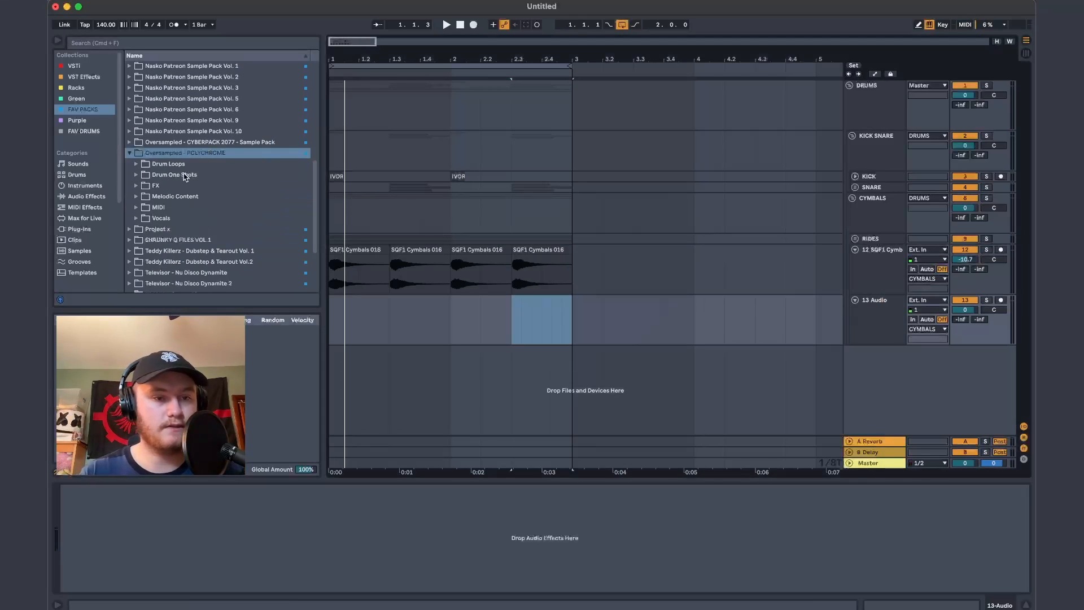
pyautogui.click(187, 165)
pyautogui.click(189, 208)
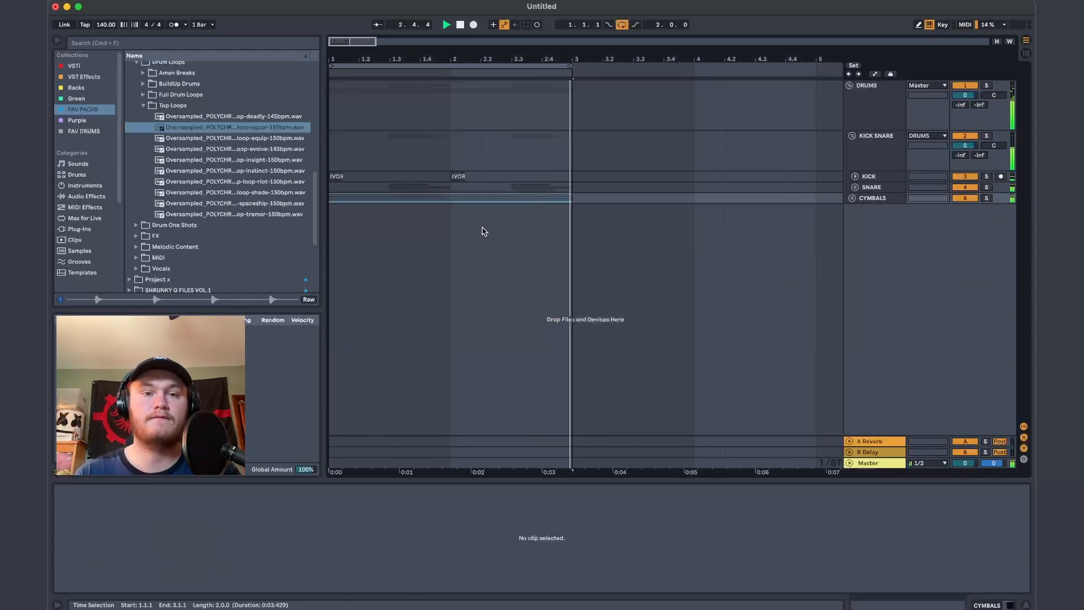
# Fold the DRUMS group, stop playback and set the insert marker at the start of the loop
pyautogui.click(331, 157)
pyautogui.click(851, 93)
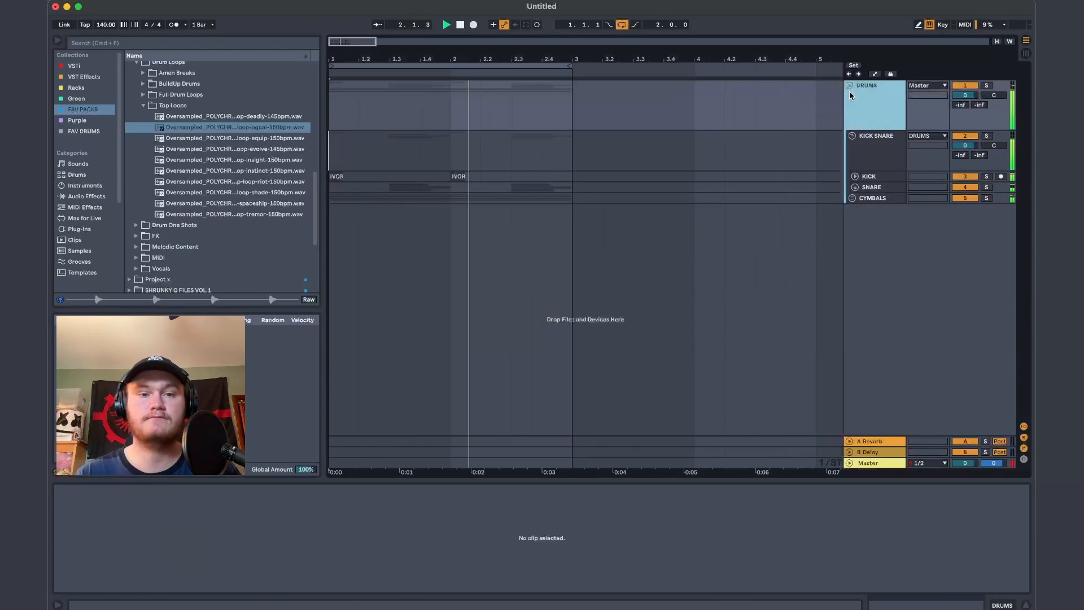
pyautogui.press('space')
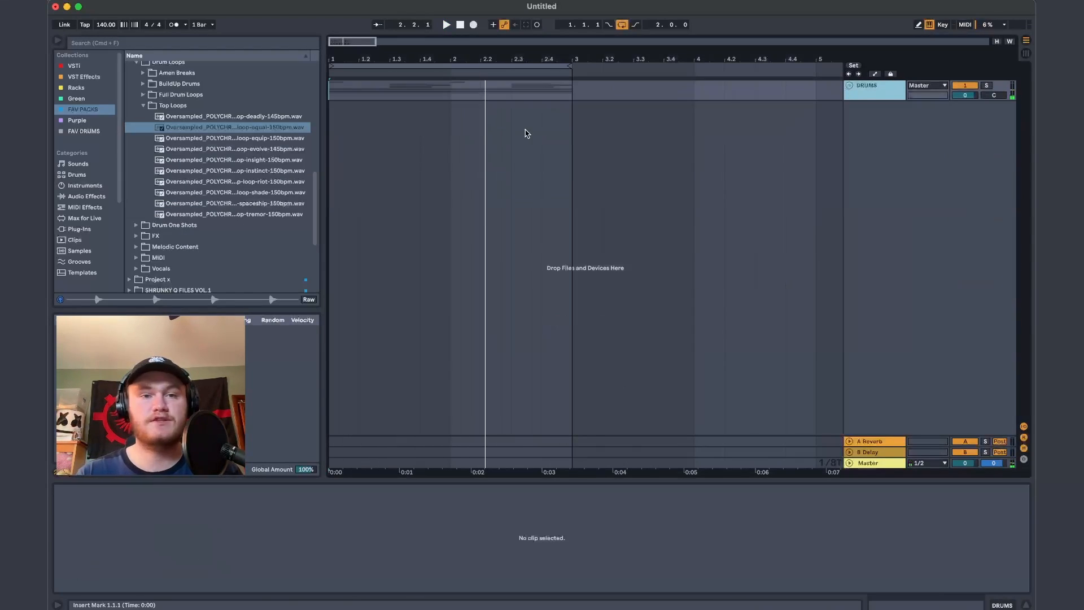
pyautogui.click(331, 97)
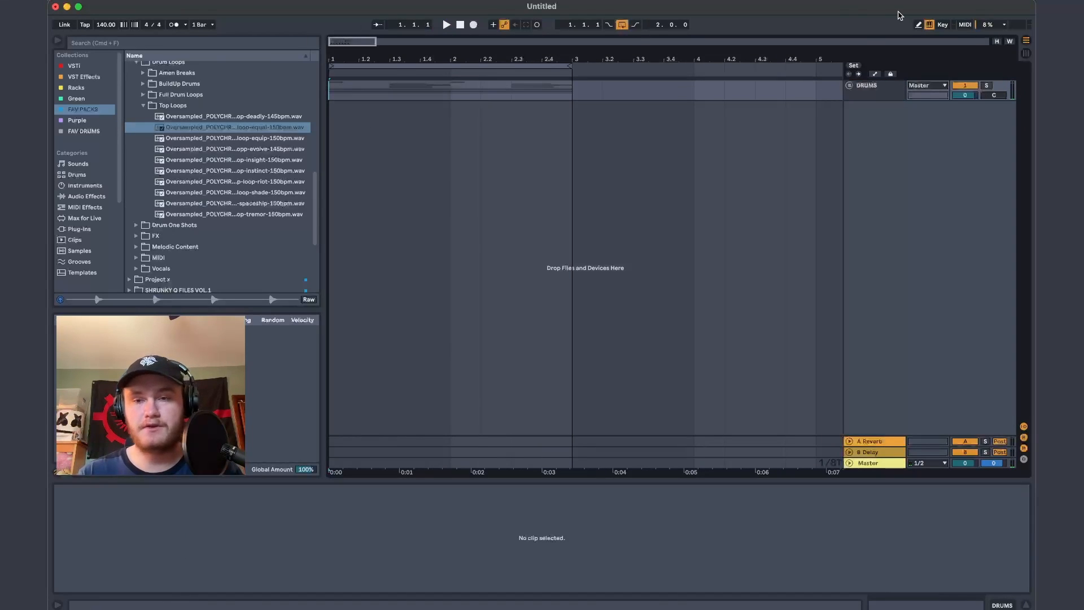
# Create a blue DROP group below DRUMS containing a GUN BASS group with an empty MIDI track
pyautogui.click(851, 86)
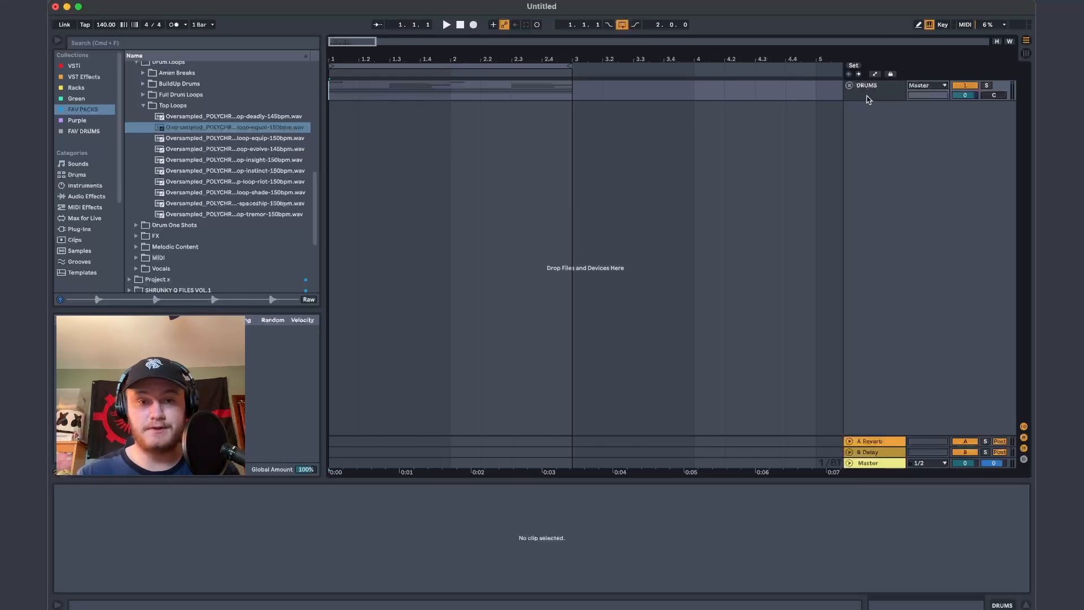
pyautogui.click(868, 100)
pyautogui.press('super+v')
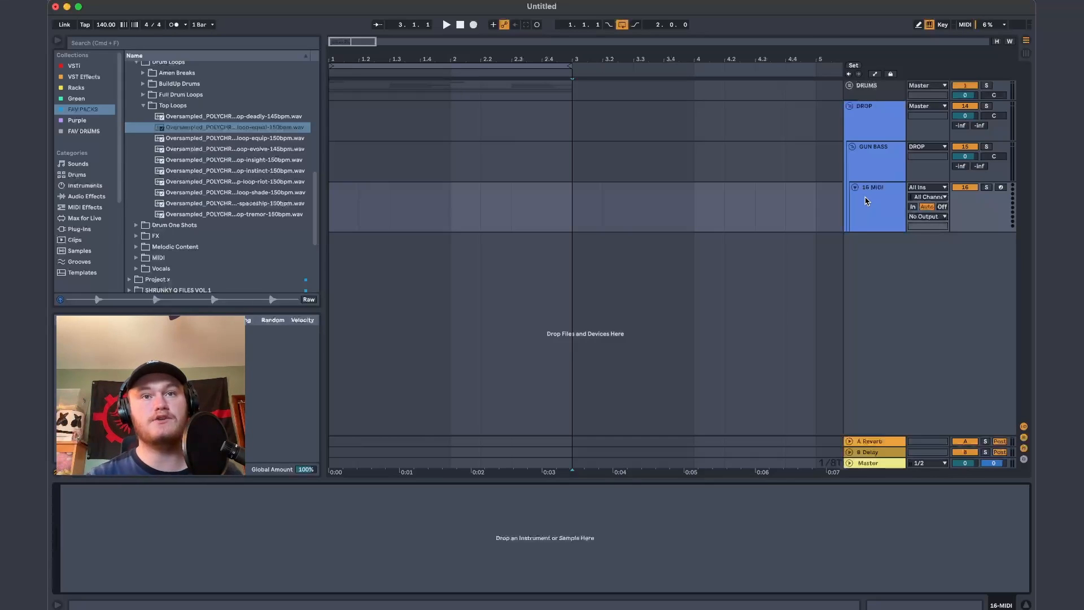
# Load Serum from the VSTi collection onto the MIDI track in GUN BASS and reposition its window
pyautogui.click(881, 209)
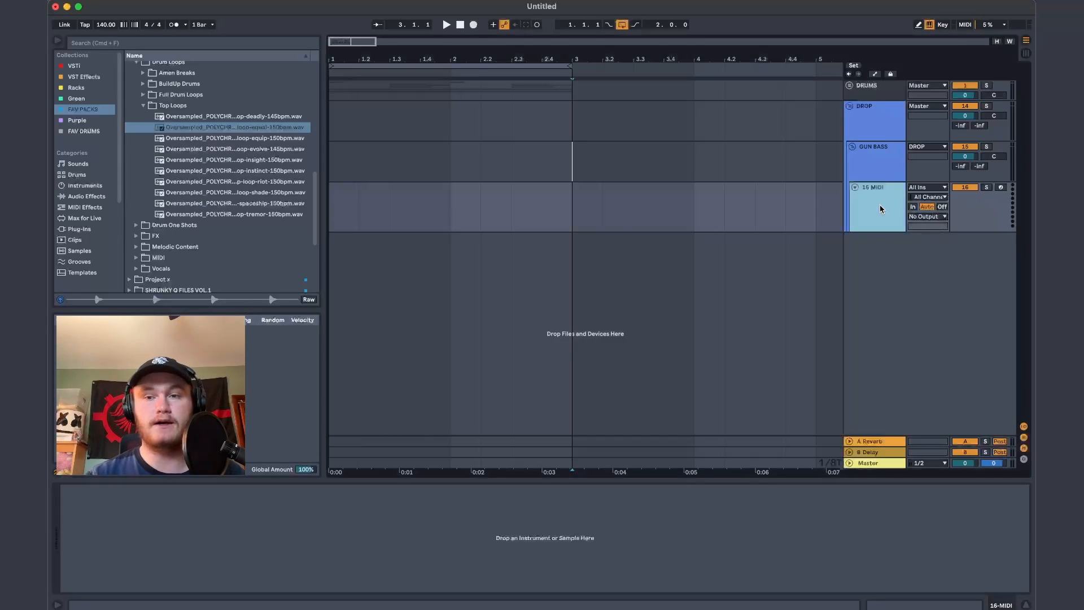
pyautogui.click(872, 178)
pyautogui.click(872, 197)
pyautogui.click(76, 78)
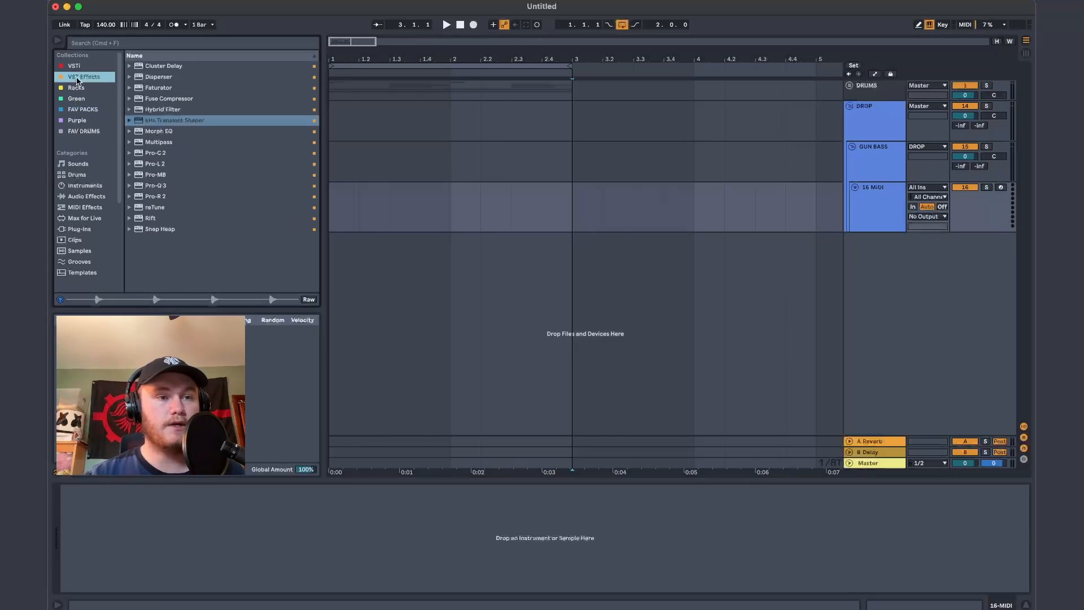
pyautogui.click(75, 66)
pyautogui.doubleClick(152, 142)
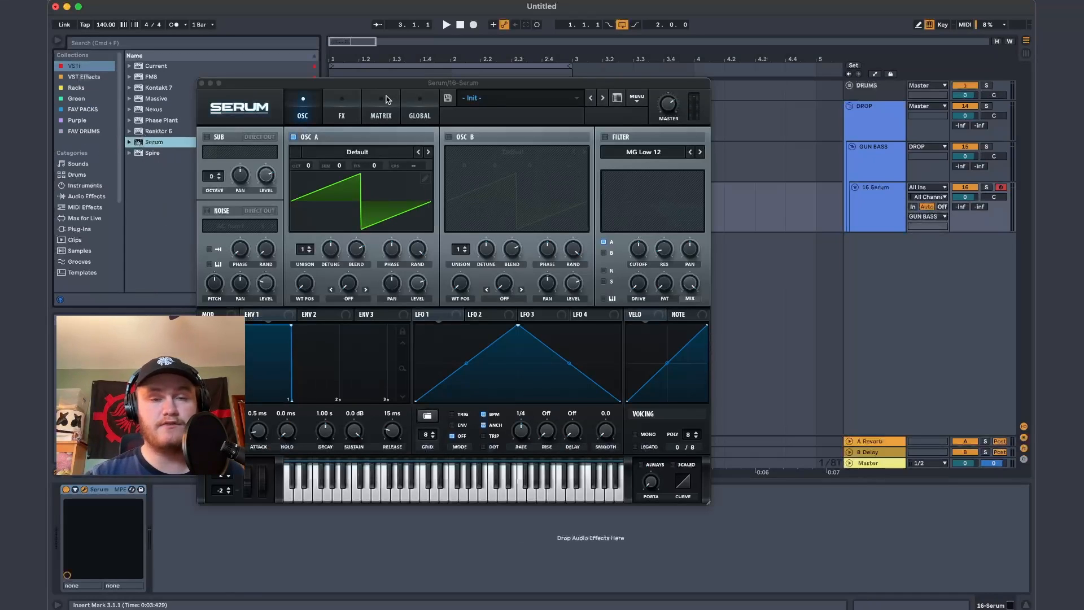
pyautogui.moveTo(365, 91); pyautogui.dragTo(505, 81)
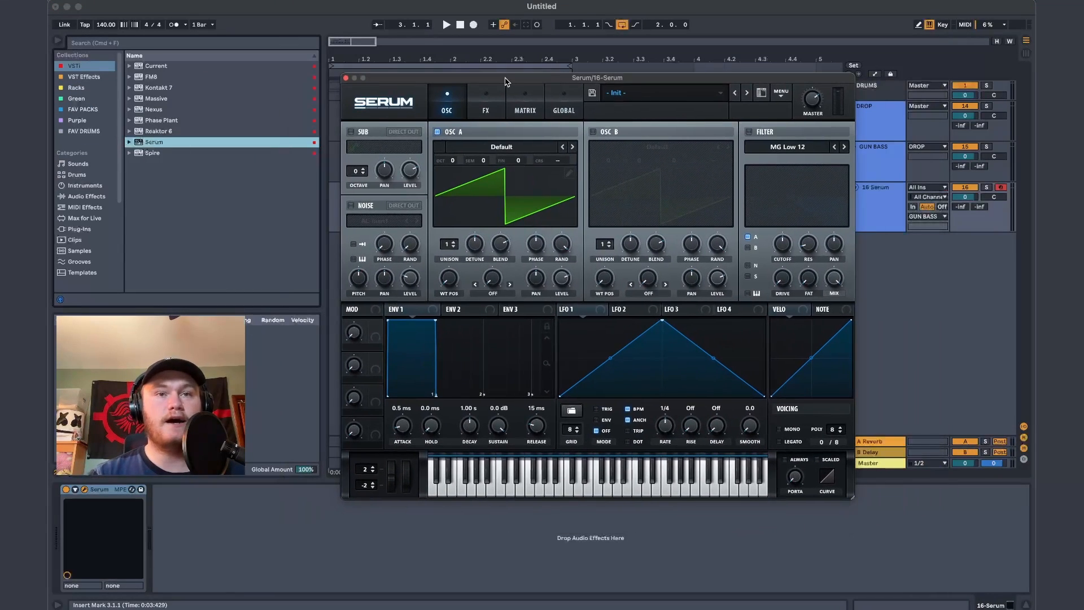
# Close the Serum window and create a half-bar MIDI clip starting at bar 3 on the Serum track
pyautogui.moveTo(428, 81); pyautogui.dragTo(408, 182)
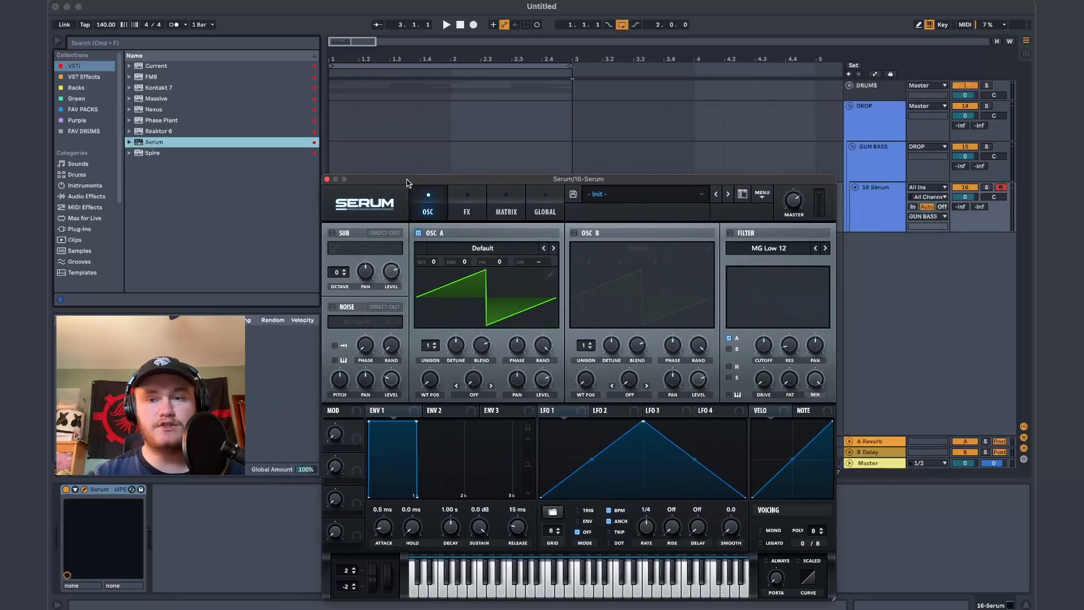
pyautogui.click(326, 179)
pyautogui.moveTo(572, 217); pyautogui.dragTo(632, 218)
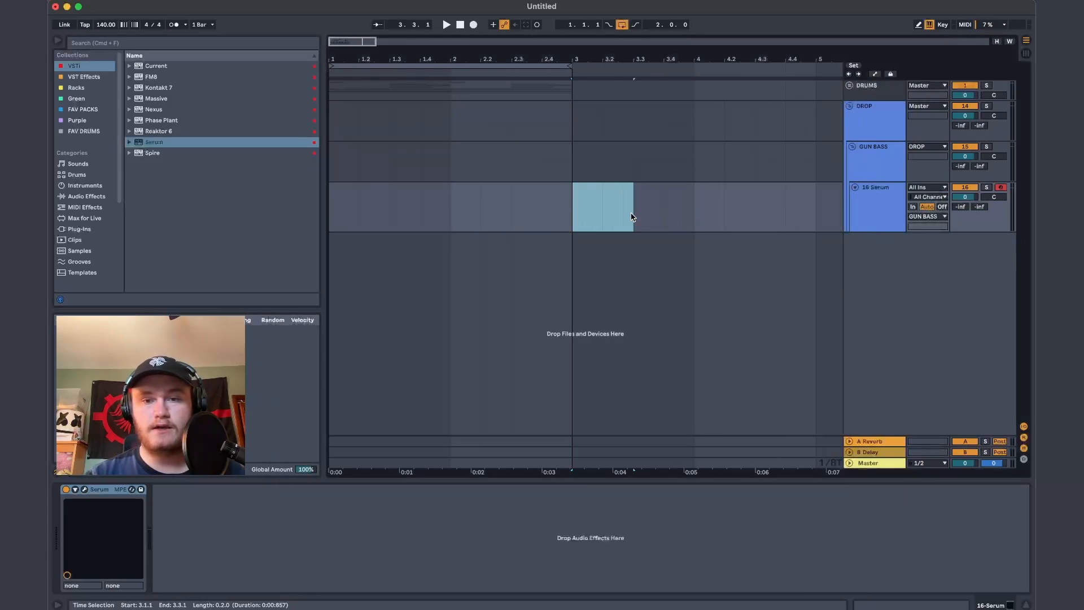
pyautogui.hscroll(2, 627, 214)
pyautogui.press('super+shift+m')
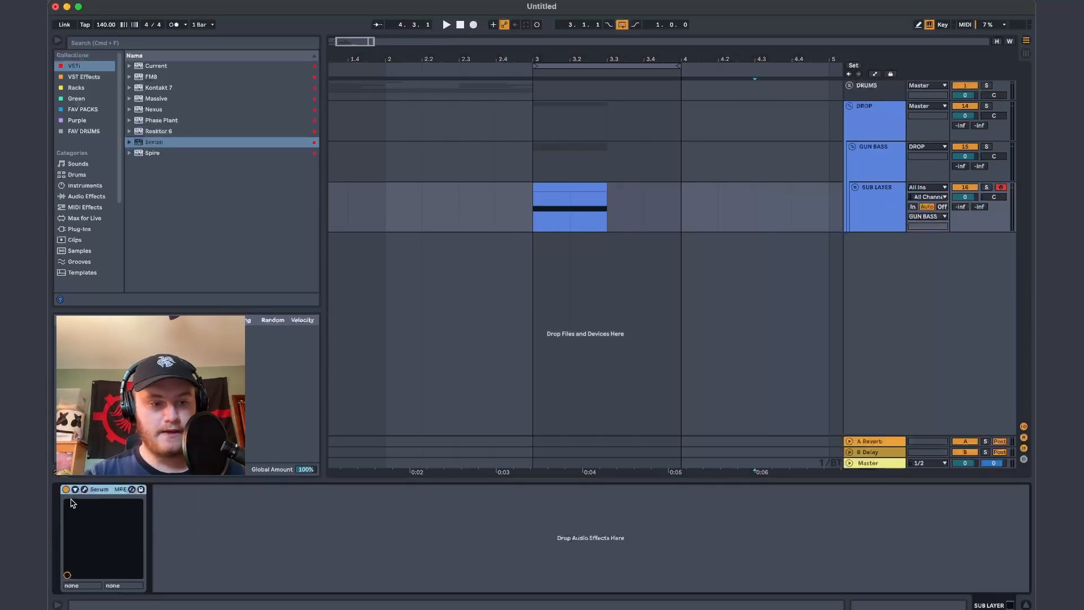
# Reopen Serum, reposition its window and load the Analog_BD_Sin wavetable into Osc A
pyautogui.click(84, 490)
pyautogui.moveTo(480, 179); pyautogui.dragTo(363, 102)
pyautogui.click(375, 177)
pyautogui.moveTo(384, 191)
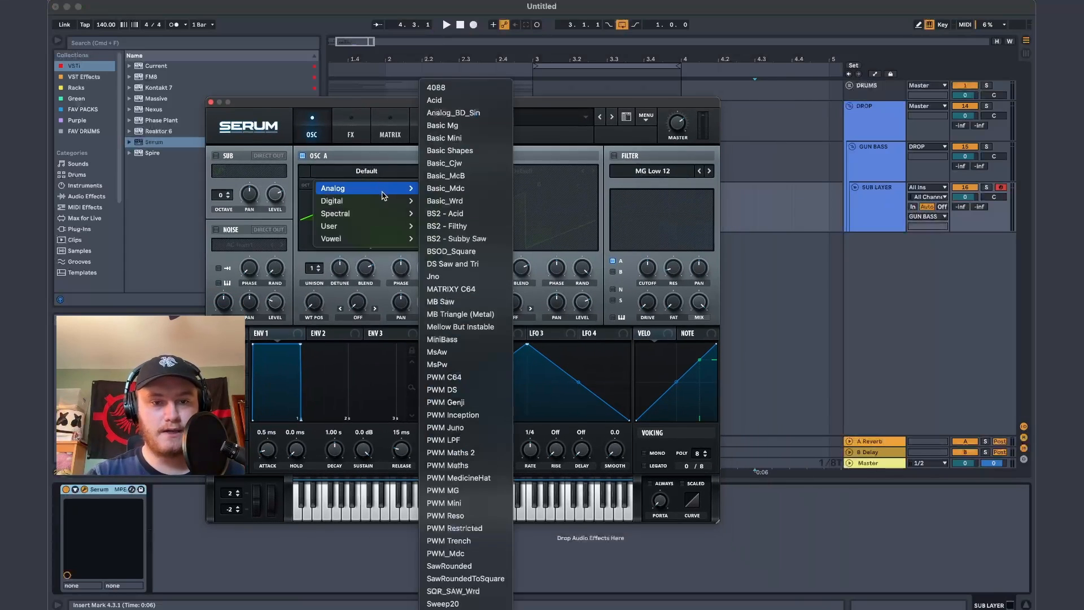
pyautogui.click(446, 112)
# Play low test notes while adjusting Osc A's wavetable position to get a clean sine-like waveform
pyautogui.moveTo(314, 305); pyautogui.dragTo(362, 232)
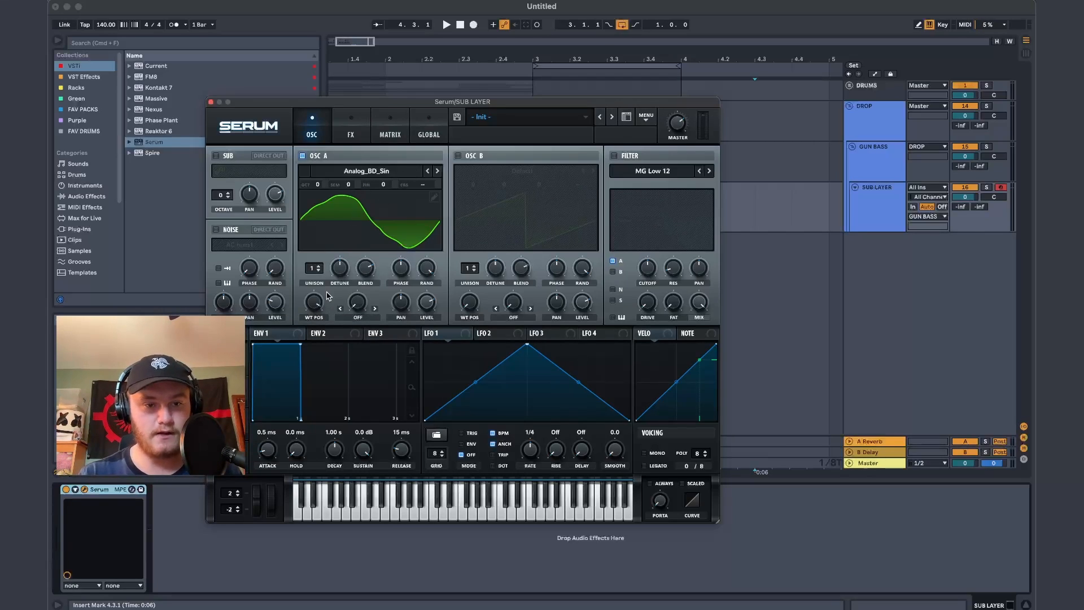
pyautogui.press('s')
pyautogui.press('z')
pyautogui.press('d')
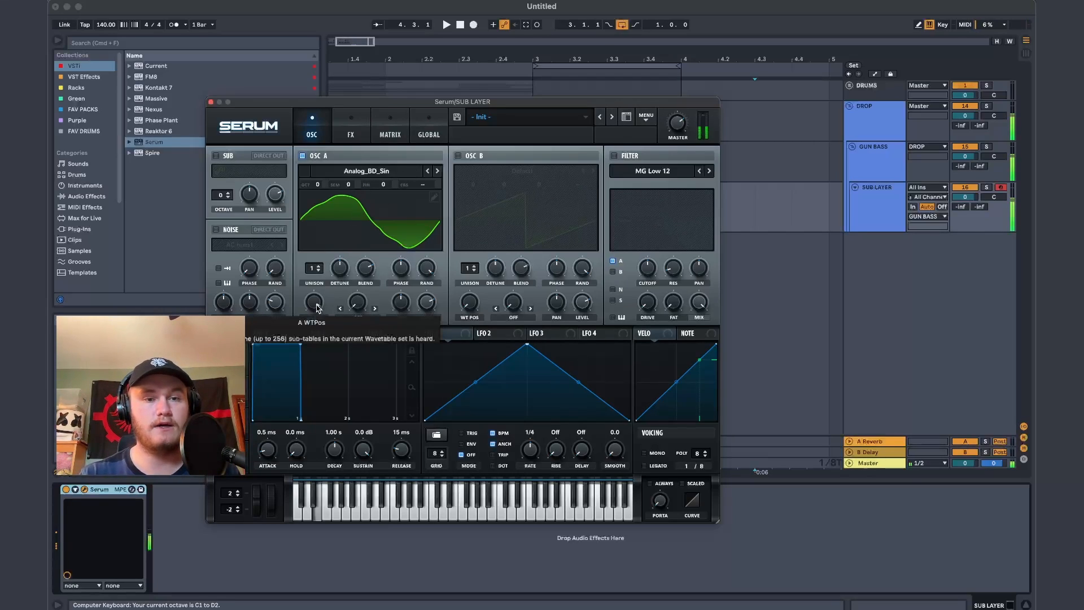
pyautogui.press('x')
pyautogui.moveTo(316, 308); pyautogui.dragTo(315, 362)
pyautogui.moveTo(315, 305); pyautogui.dragTo(317, 340)
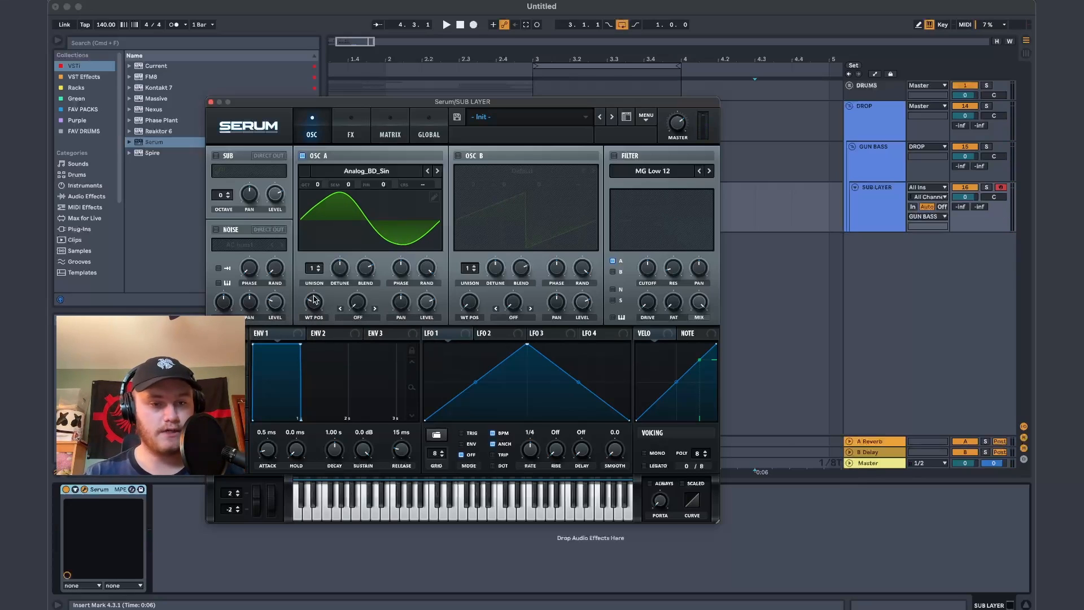
# Modulate Osc A's pitch with Envelope 2, set that envelope to 0% sustain and 236 ms decay, and lower Osc A's phase randomness to minimum
pyautogui.click(316, 334)
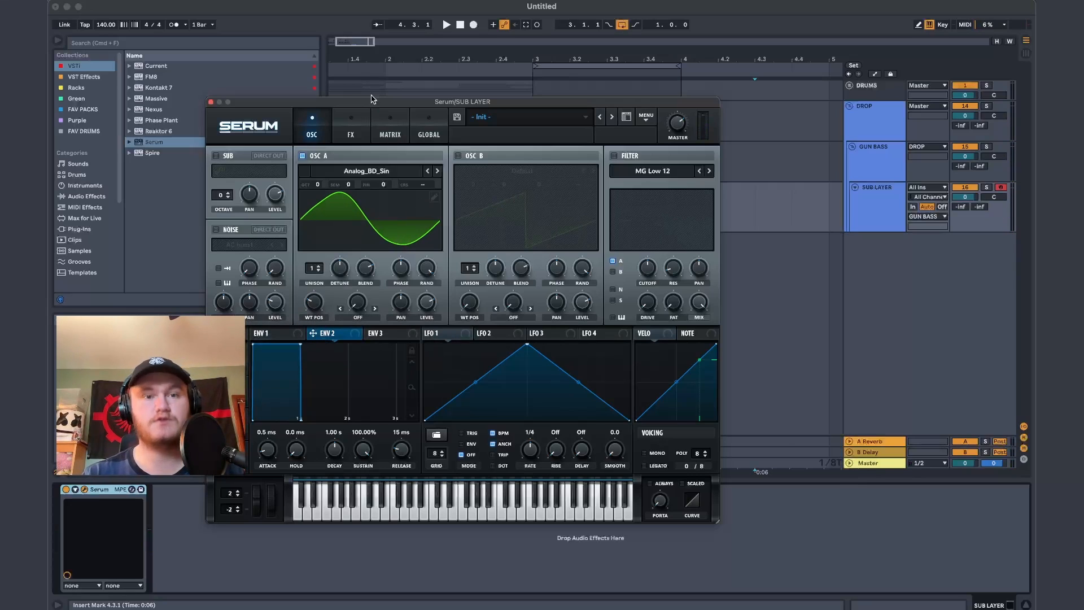
pyautogui.moveTo(335, 333); pyautogui.dragTo(423, 184)
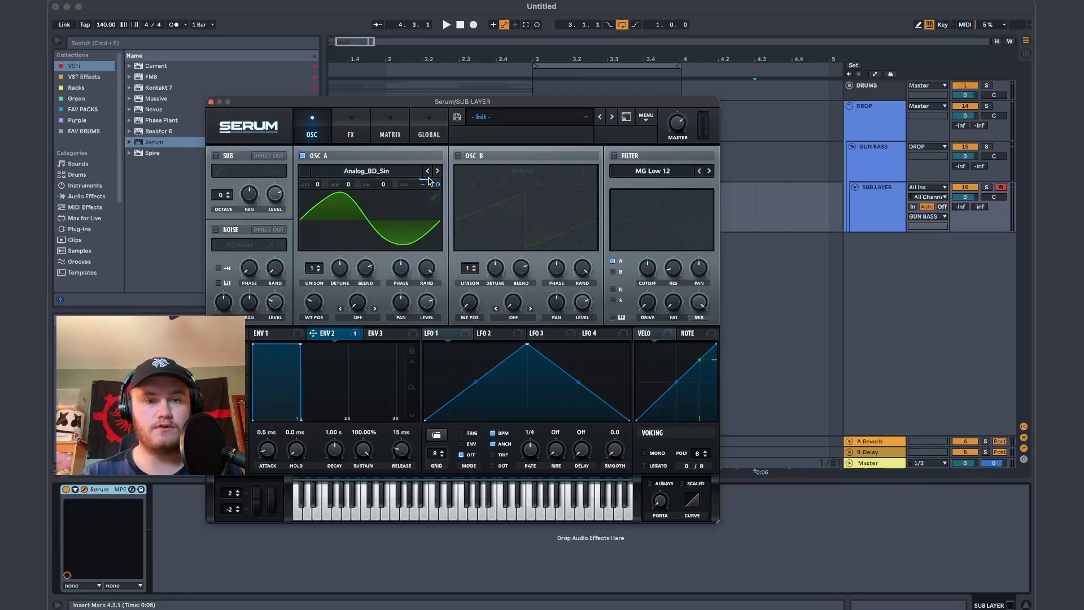
pyautogui.moveTo(300, 345); pyautogui.dragTo(283, 420)
pyautogui.moveTo(334, 447); pyautogui.dragTo(330, 459)
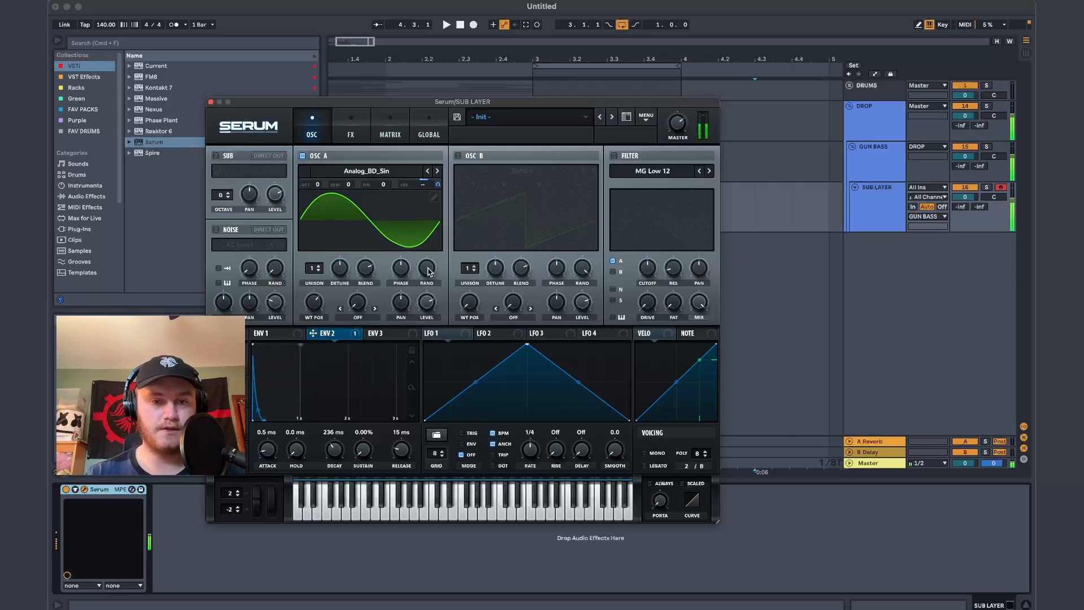
pyautogui.moveTo(428, 272); pyautogui.dragTo(435, 502)
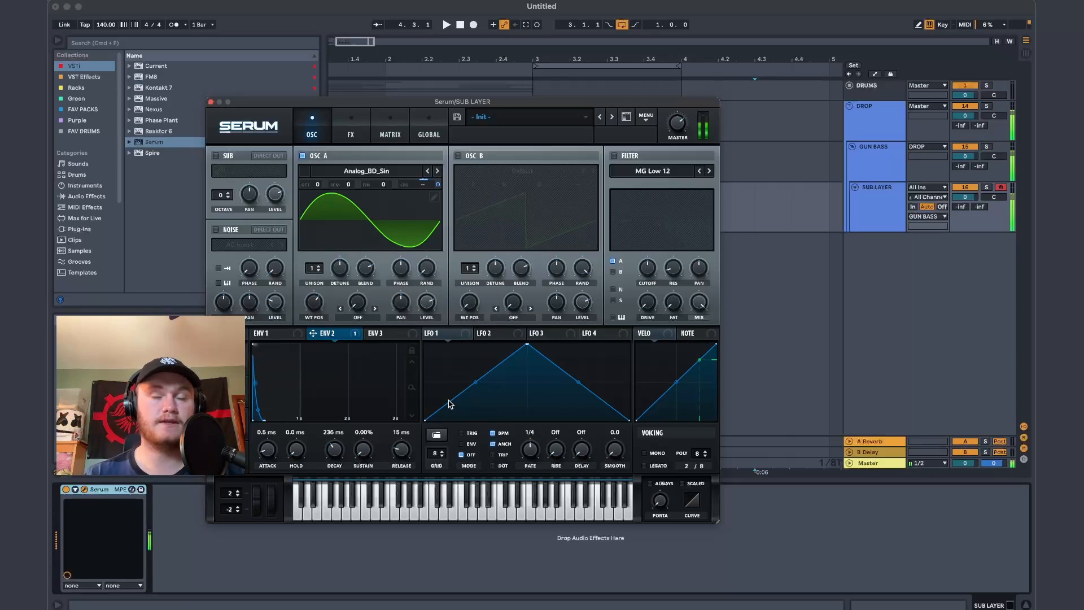
# Enable Serum's Distortion effect in Tube mode and set its mix to about 71%
pyautogui.click(347, 119)
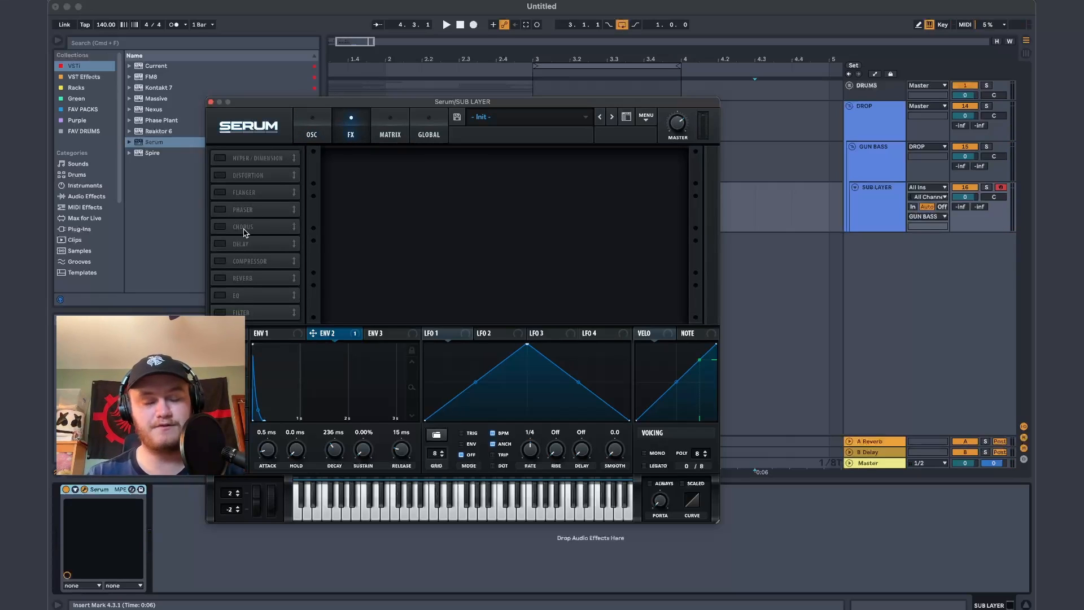
pyautogui.click(224, 174)
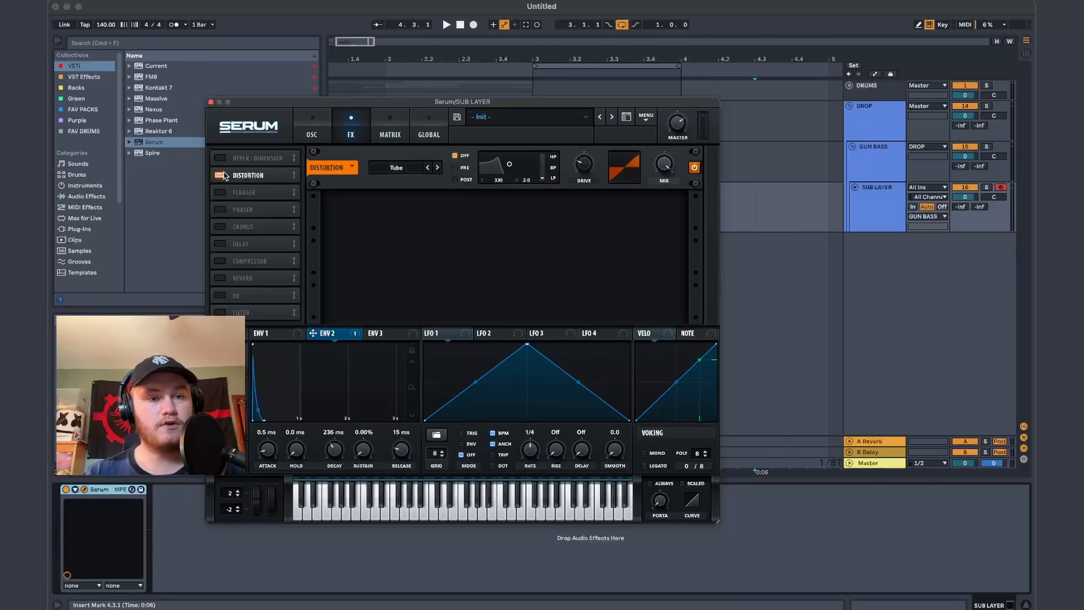
pyautogui.click(421, 170)
pyautogui.click(396, 182)
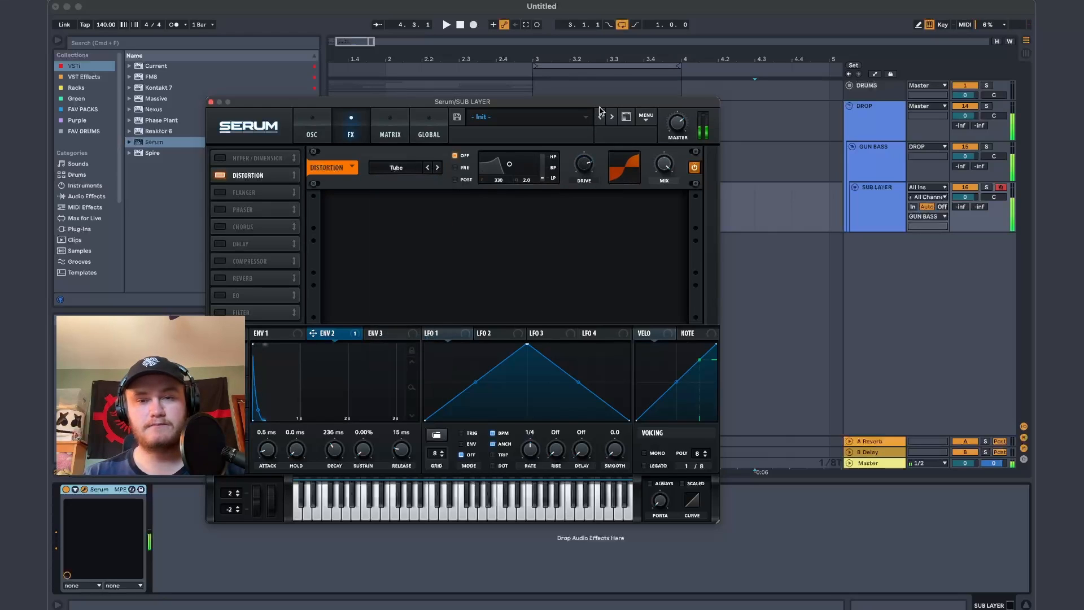
pyautogui.moveTo(668, 193); pyautogui.dragTo(668, 199)
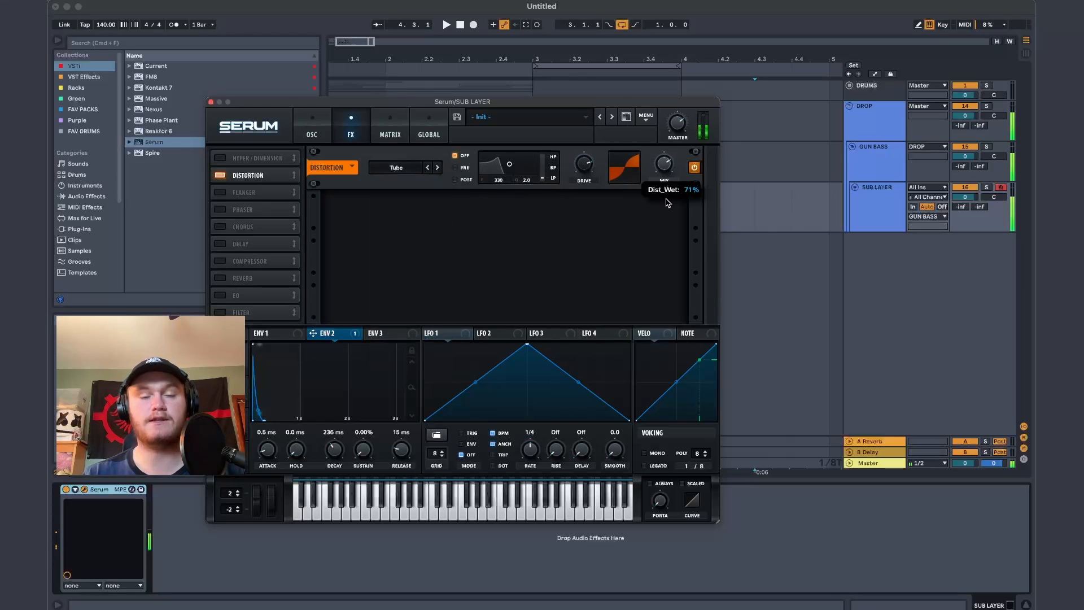
# Load the J 60 noise sample in Serum's noise oscillator and modulate its level with LFO 1
pyautogui.click(325, 143)
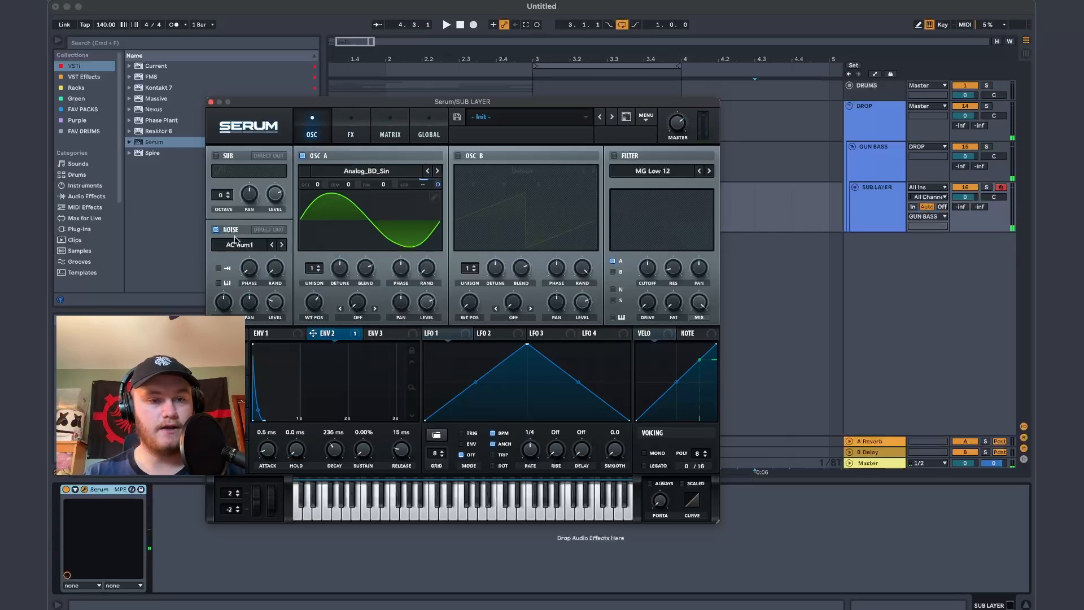
pyautogui.click(237, 242)
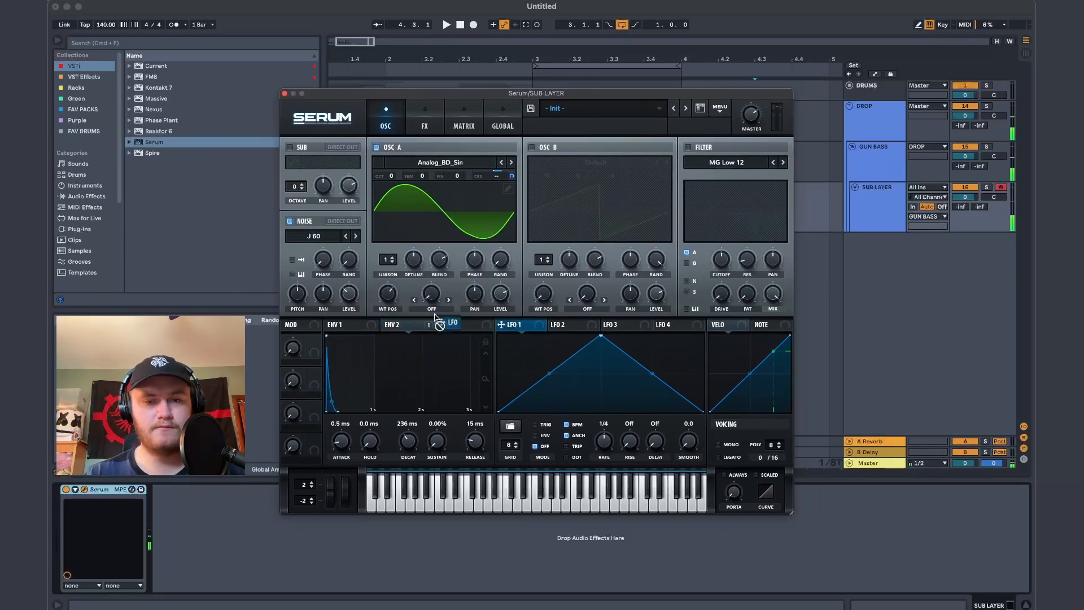
pyautogui.moveTo(435, 318); pyautogui.dragTo(349, 293)
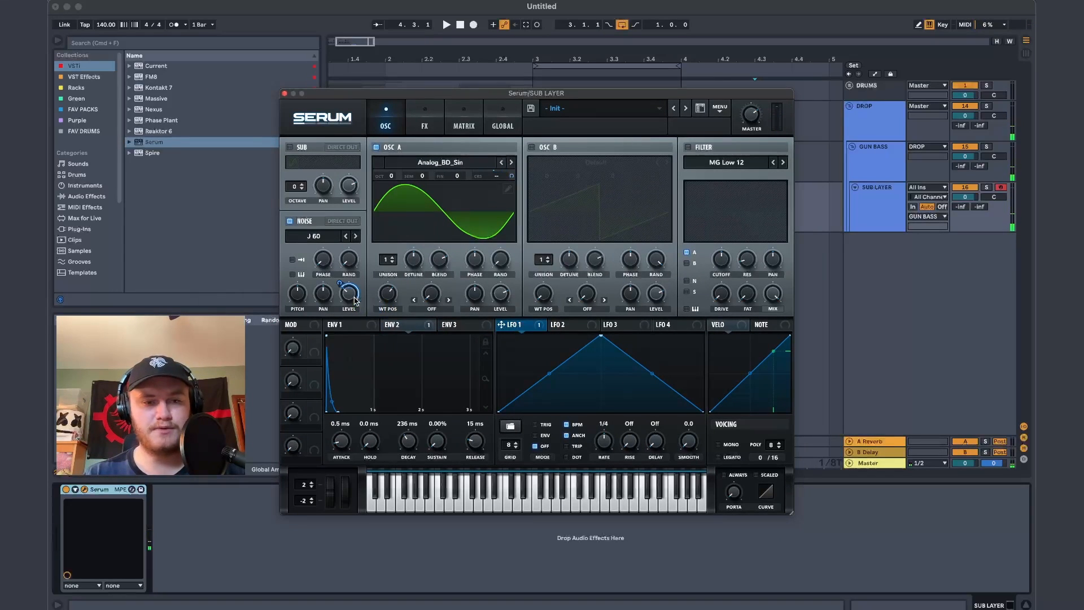
# Set LFO 1 to envelope mode without BPM sync at 7.6 Hz and shape it as a curved rising ramp
pyautogui.click(575, 428)
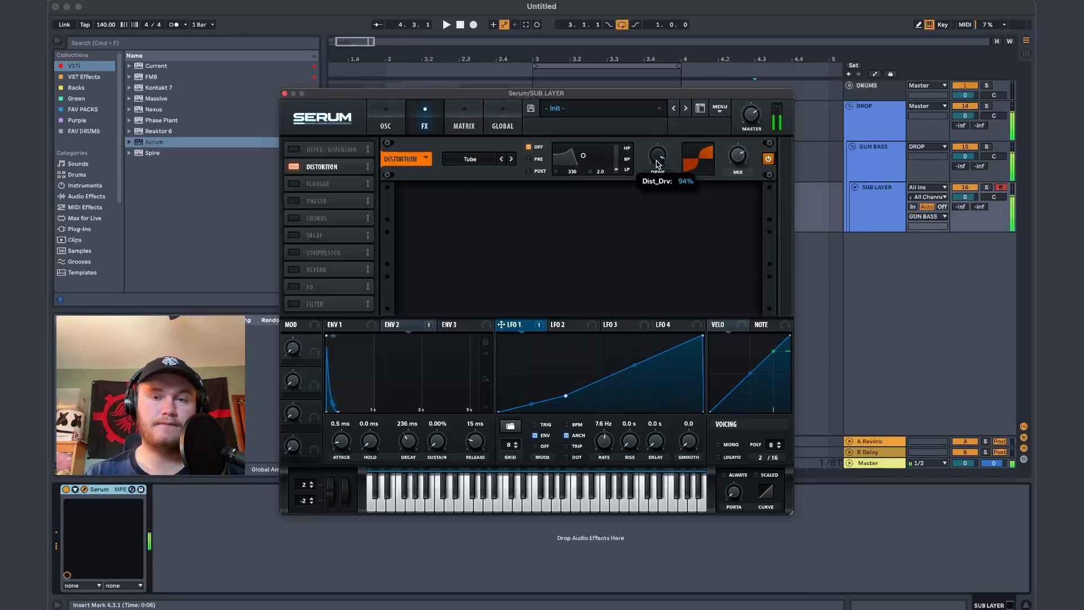
pyautogui.moveTo(563, 395); pyautogui.dragTo(562, 401)
pyautogui.moveTo(633, 368); pyautogui.dragTo(632, 376)
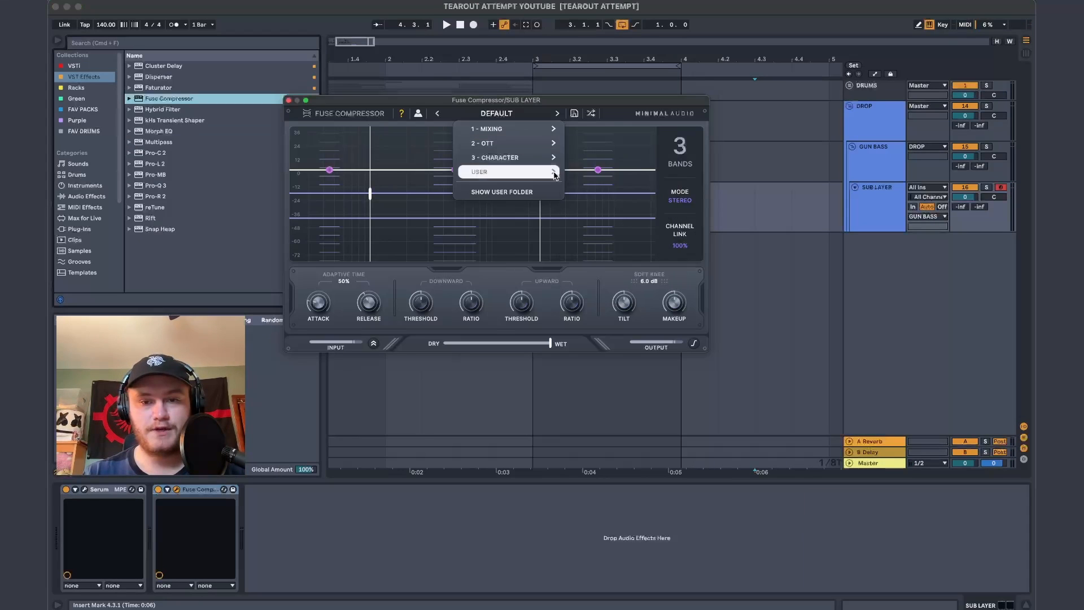
# Load the Chest Thump preset in Fuse Compressor, set its dry/wet mix to 75% and close the plugin window
pyautogui.moveTo(556, 158)
pyautogui.click(620, 213)
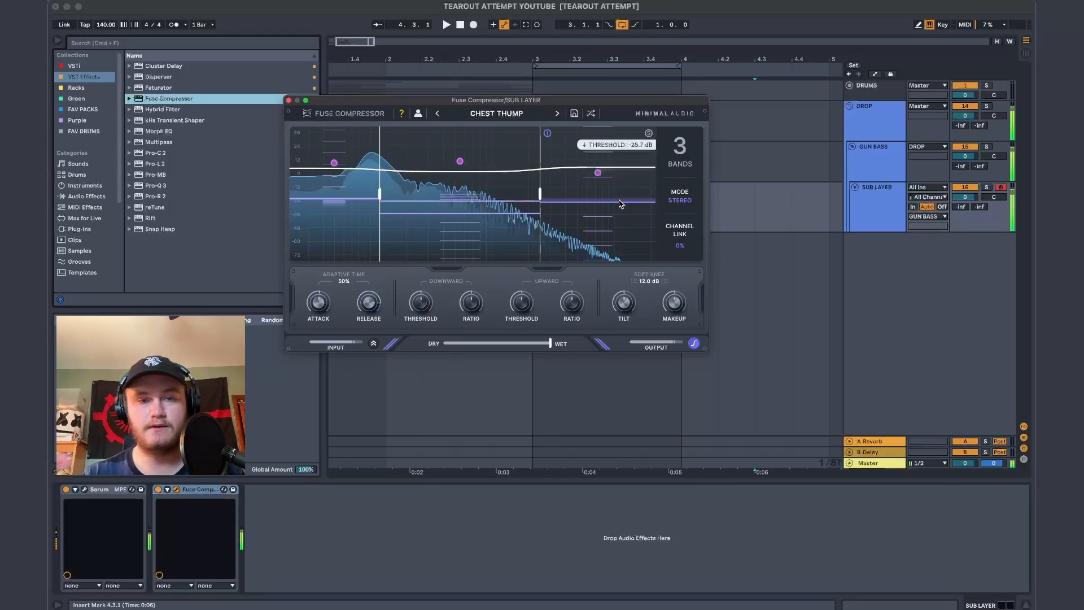
pyautogui.moveTo(550, 343); pyautogui.dragTo(493, 343)
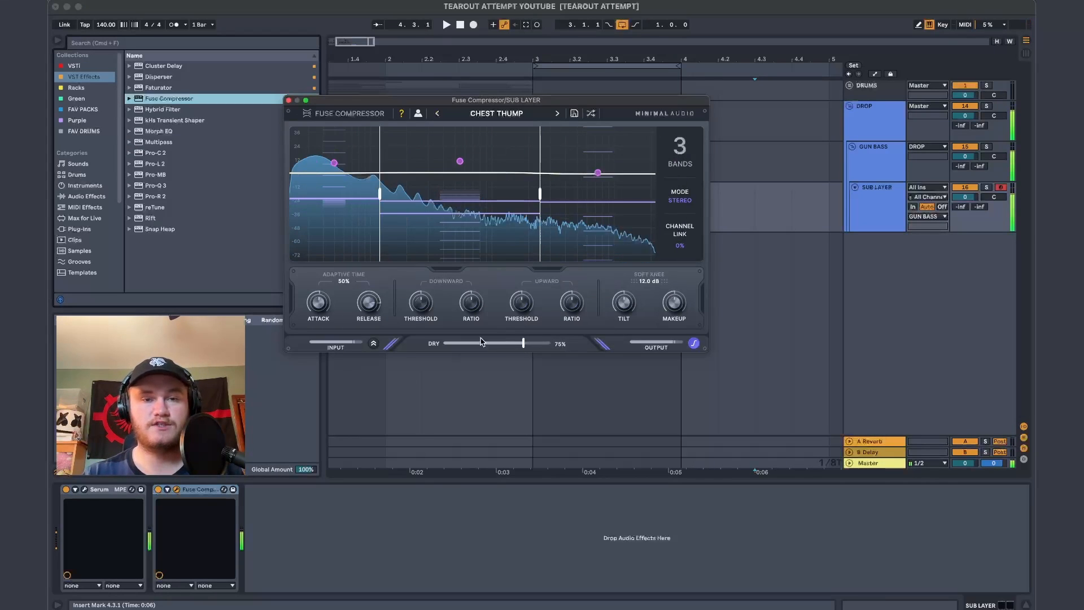
pyautogui.doubleClick(293, 103)
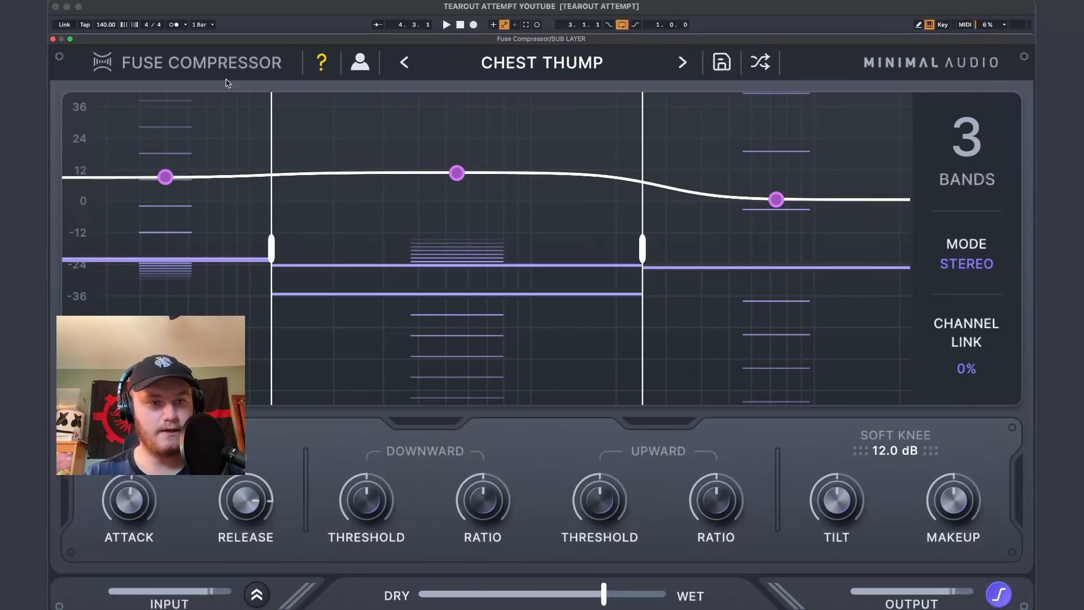
pyautogui.doubleClick(161, 42)
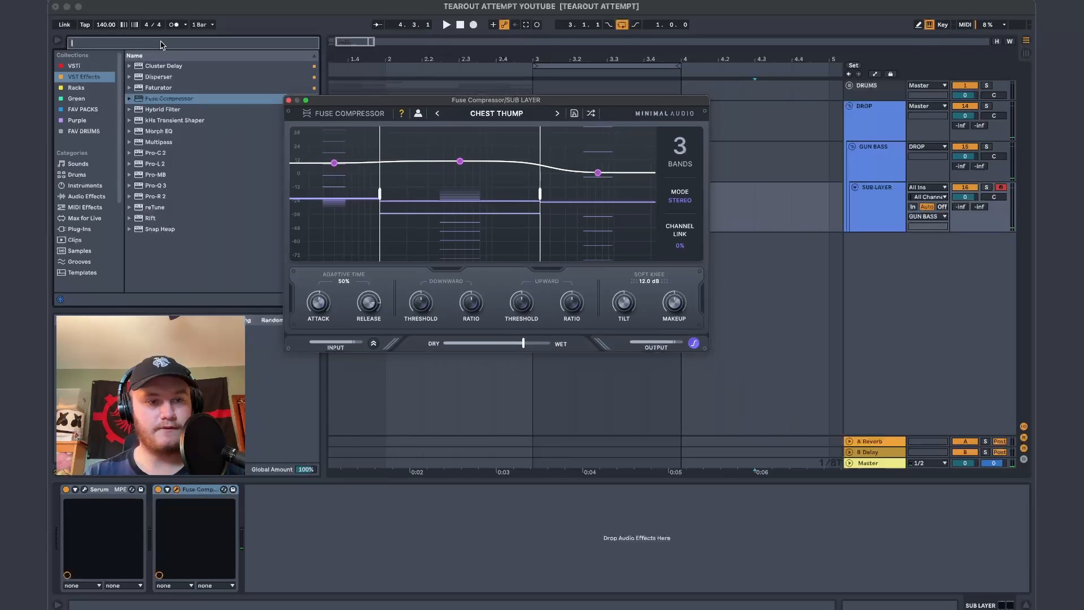
pyautogui.click(293, 106)
# Add Pro-Q 3 after Fuse Compressor on the SUB LAYER track and shape its EQ curve
pyautogui.moveTo(166, 188); pyautogui.dragTo(310, 500)
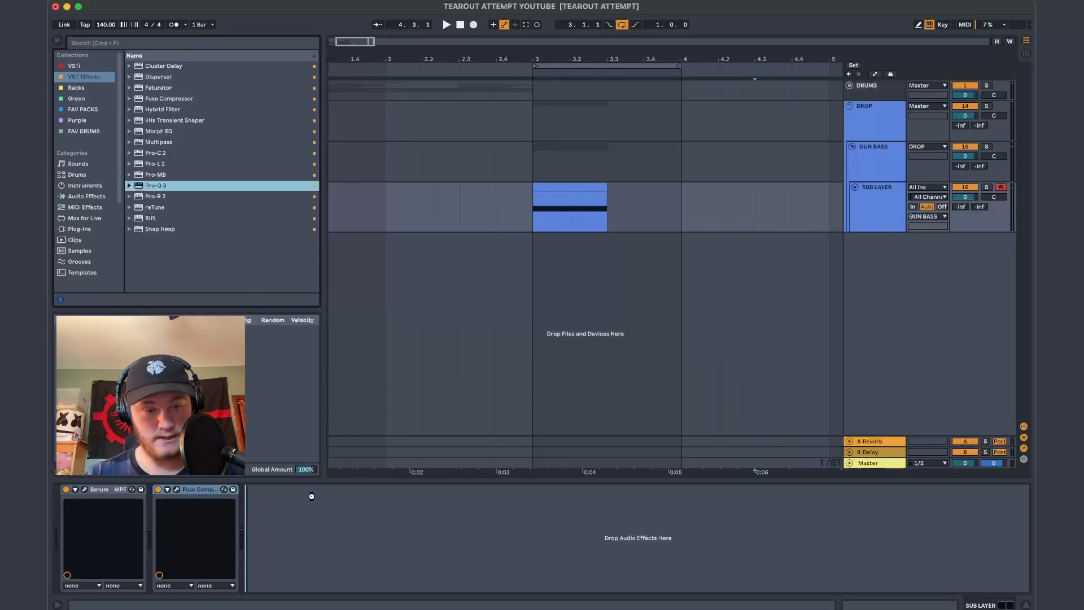
pyautogui.moveTo(503, 244); pyautogui.dragTo(568, 374)
pyautogui.click(414, 413)
pyautogui.click(424, 455)
pyautogui.moveTo(646, 250); pyautogui.dragTo(620, 277)
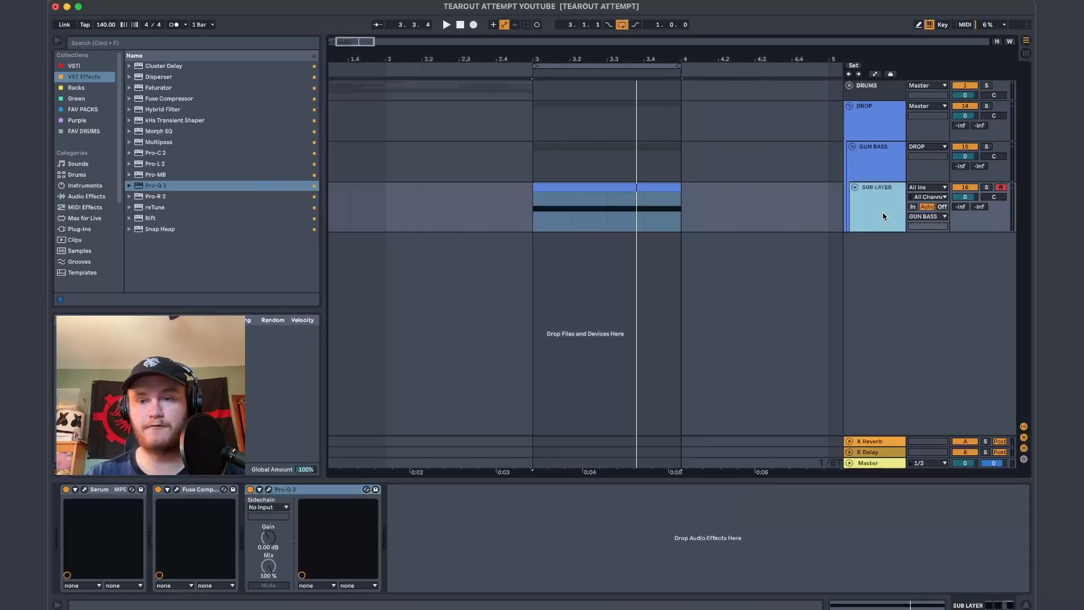
# Freeze the SUB LAYER track, copy its clip as audio onto a new track below, and mute the original track
pyautogui.rightClick(883, 213)
pyautogui.click(926, 264)
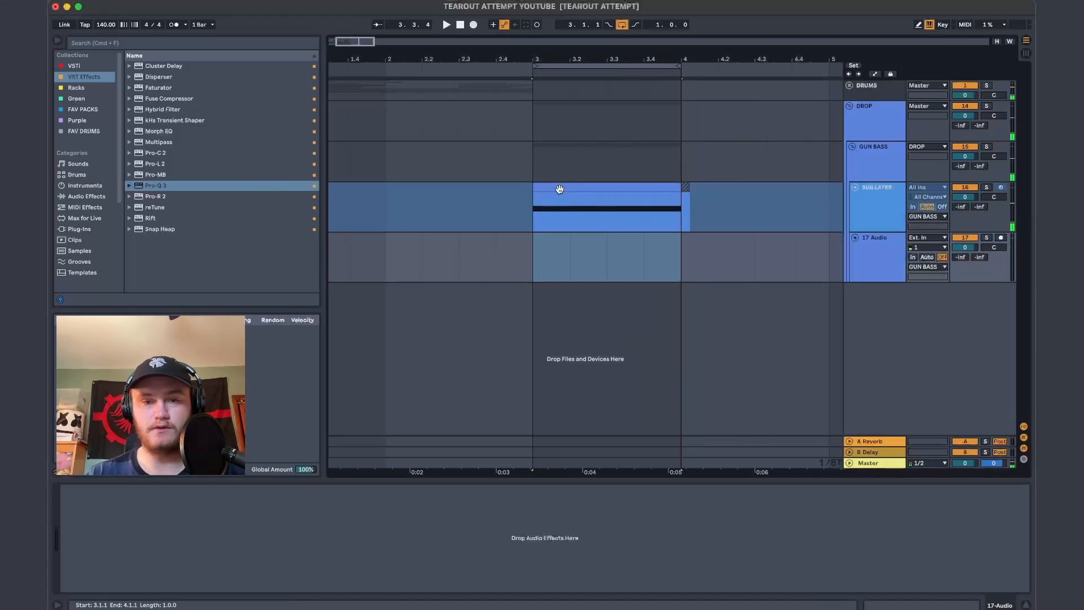
pyautogui.moveTo(559, 188); pyautogui.dragTo(563, 255)
pyautogui.click(970, 188)
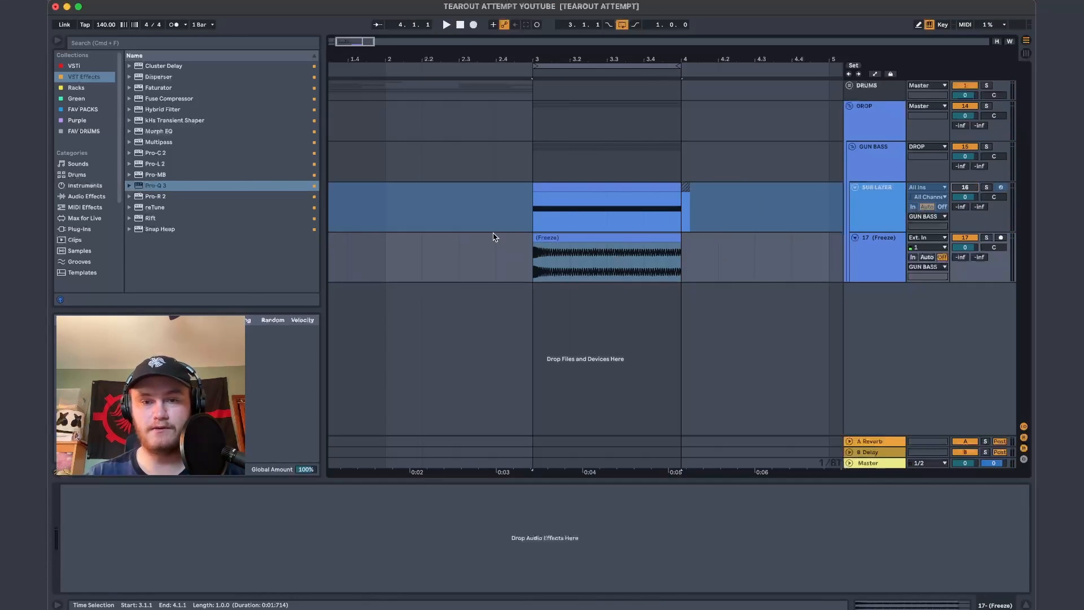
# Play back the frozen audio clip and add a long fade-out running to its end
pyautogui.click(524, 227)
pyautogui.press('space')
pyautogui.moveTo(679, 245); pyautogui.dragTo(555, 256)
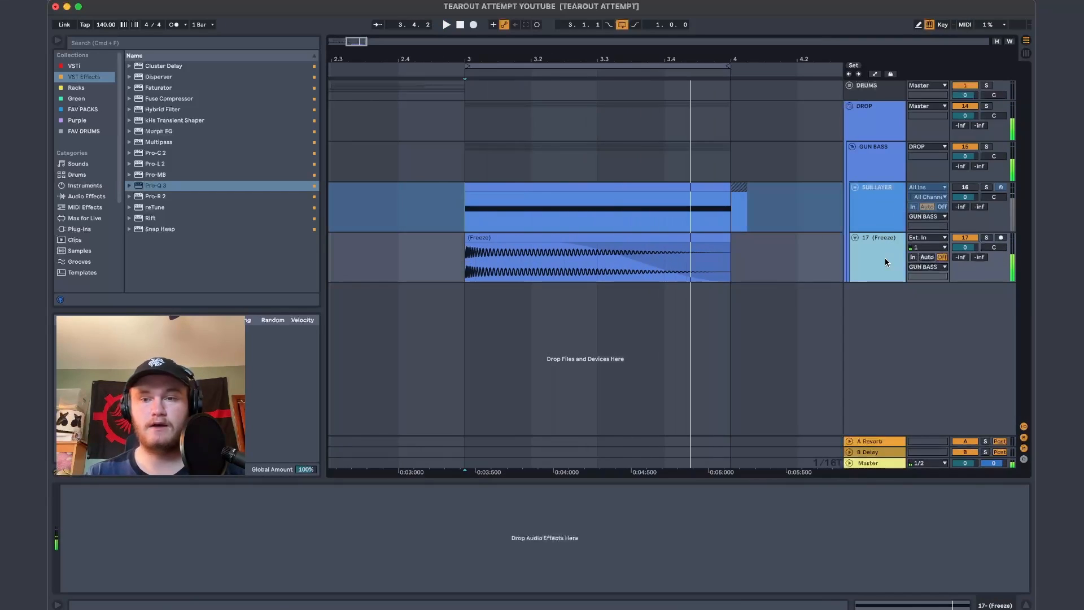
# Add a MIDI track below the frozen audio track, load Serum onto it and close the plugin window
pyautogui.press('super+shift+t')
pyautogui.click(74, 66)
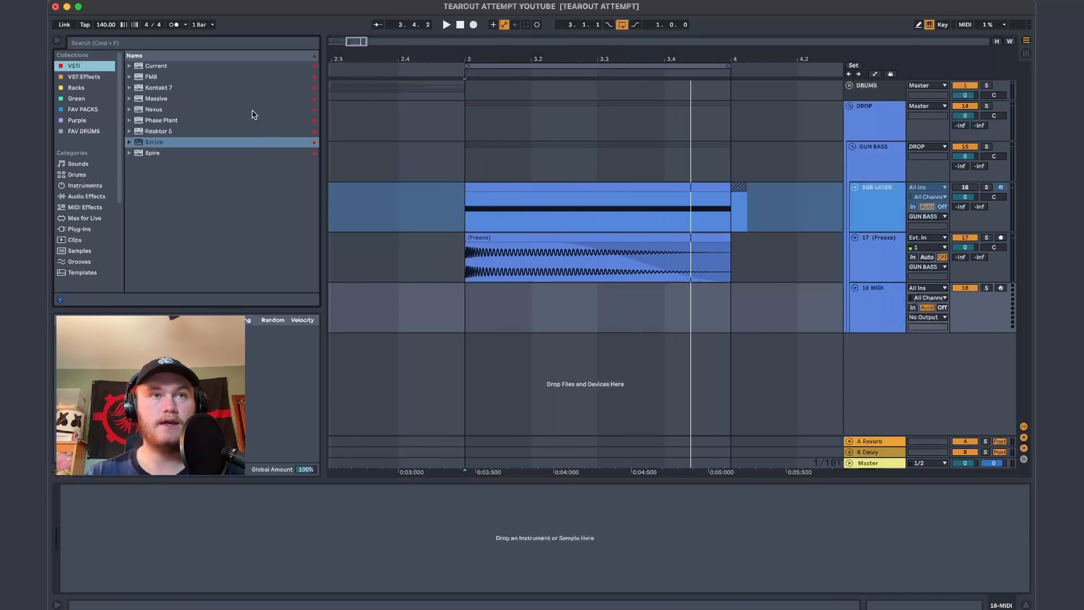
pyautogui.moveTo(152, 142); pyautogui.dragTo(520, 296)
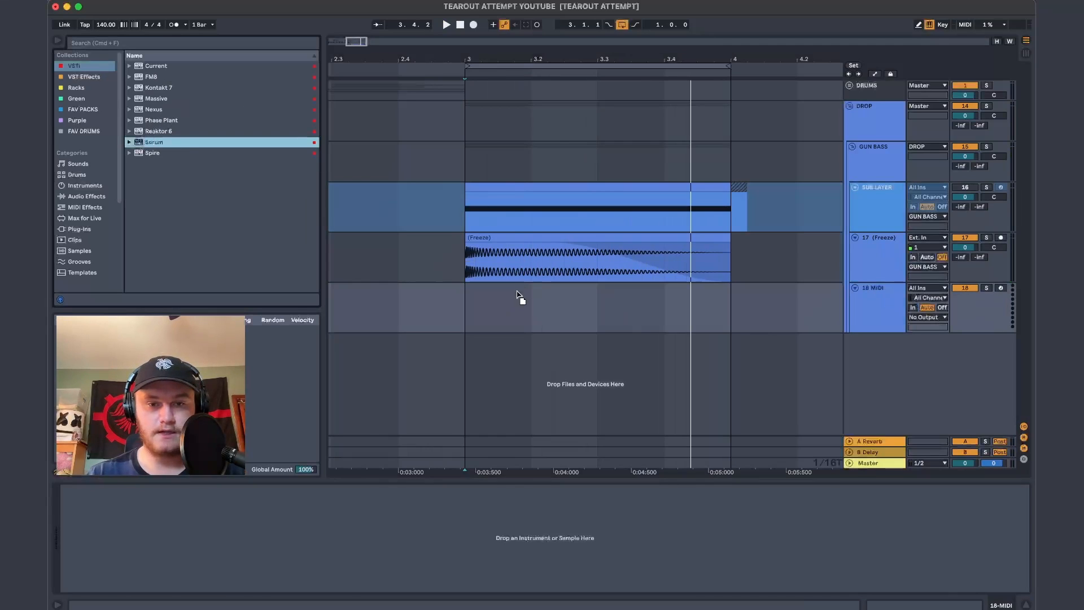
pyautogui.moveTo(744, 295); pyautogui.dragTo(745, 296)
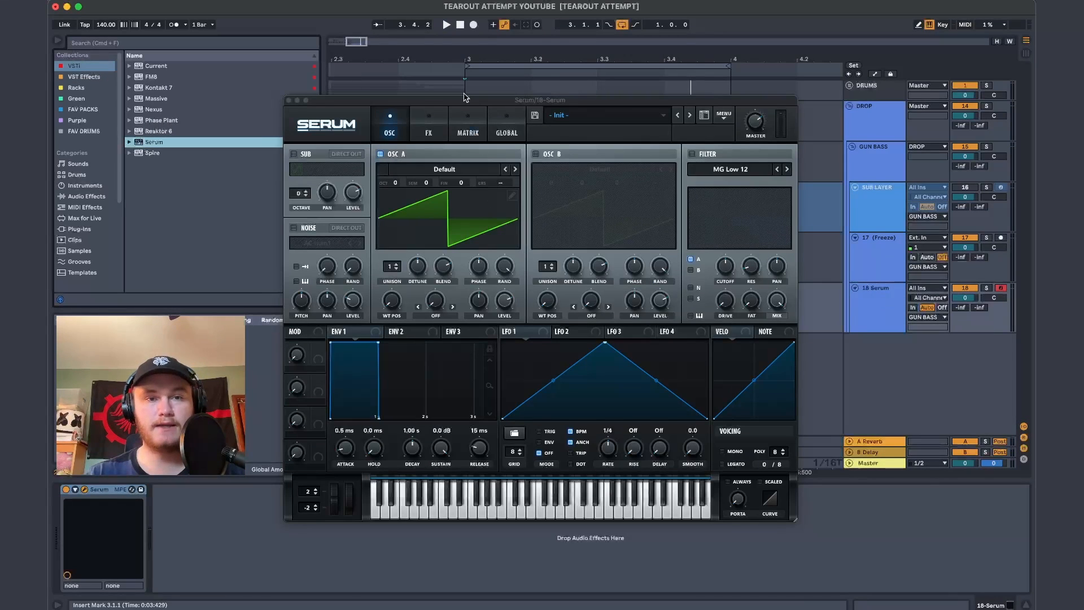
pyautogui.click(289, 100)
# Copy the first beat of the SUB LAYER MIDI clip to bar 3 of the new Serum track and select the empty range after it
pyautogui.moveTo(597, 217); pyautogui.dragTo(534, 217)
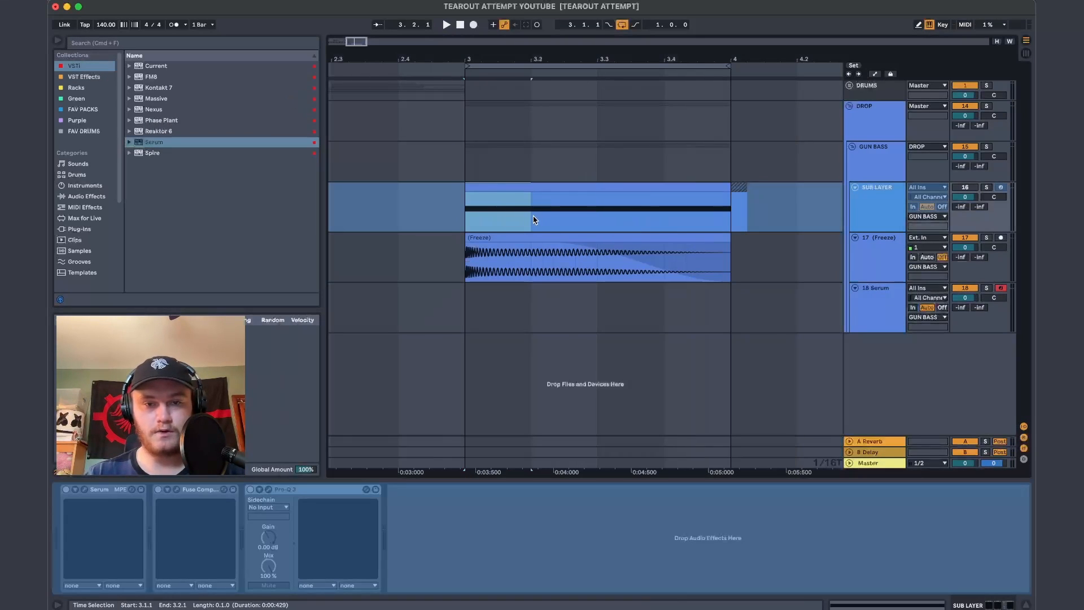
pyautogui.moveTo(469, 310); pyautogui.dragTo(475, 305)
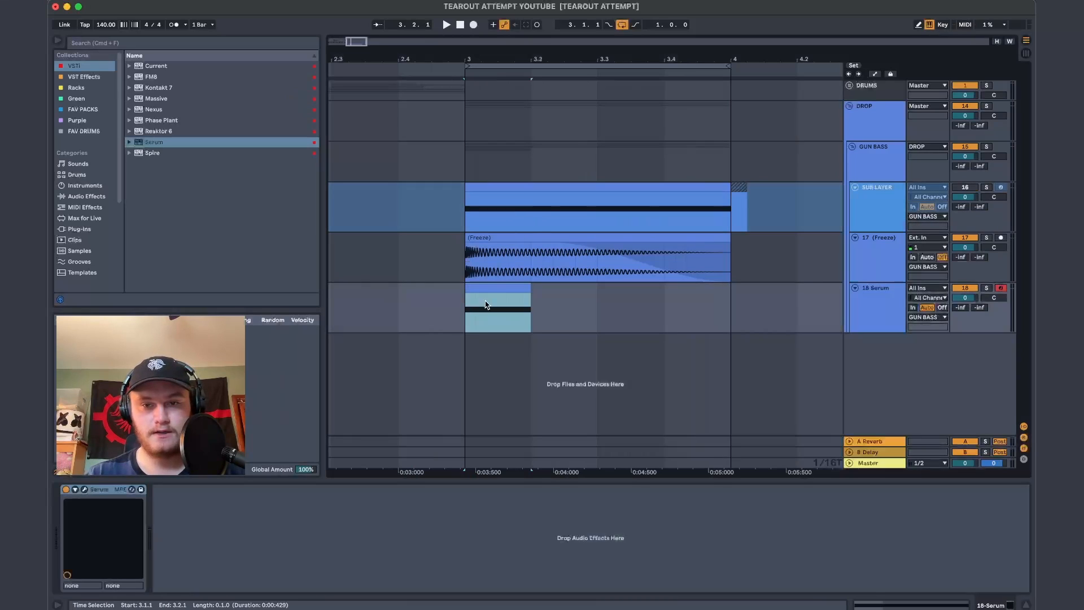
pyautogui.moveTo(721, 307); pyautogui.dragTo(533, 302)
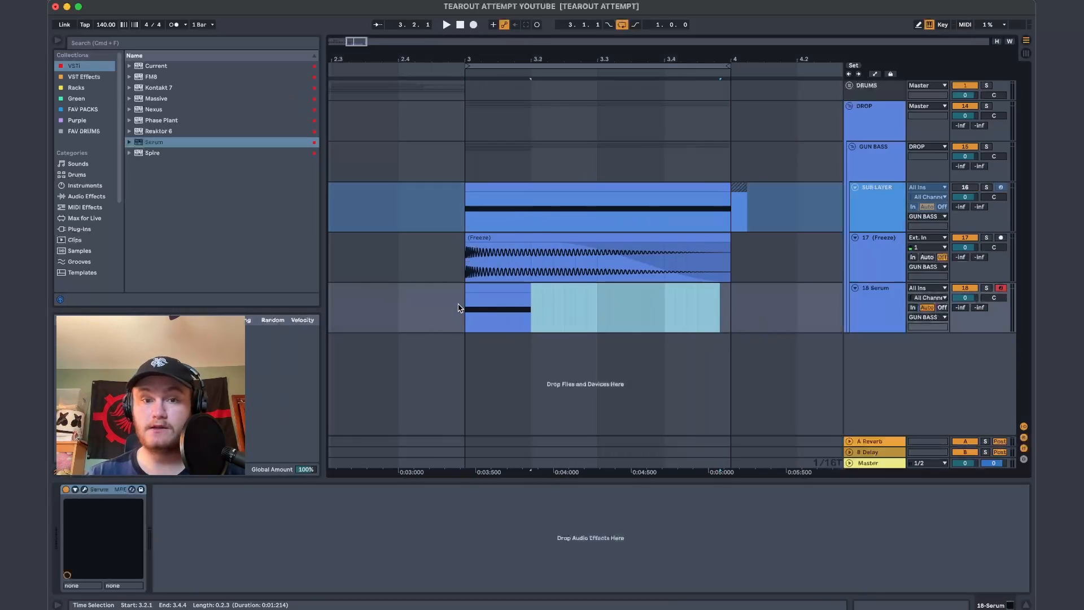
# Solo the 18 Serum track and show its Serum plugin window
pyautogui.moveTo(459, 308); pyautogui.dragTo(676, 324)
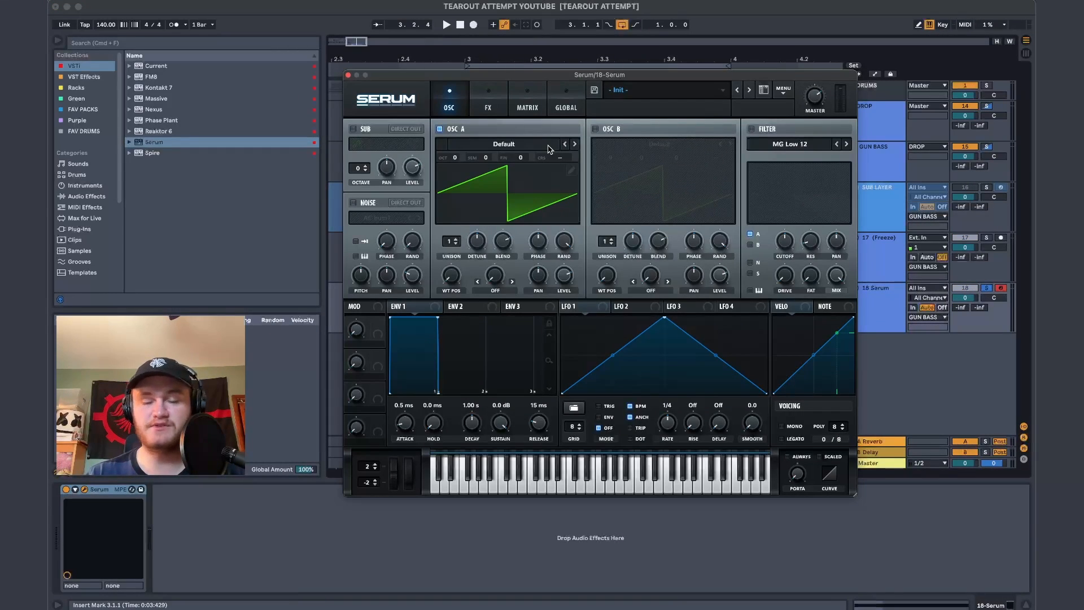
pyautogui.click(548, 148)
pyautogui.click(530, 146)
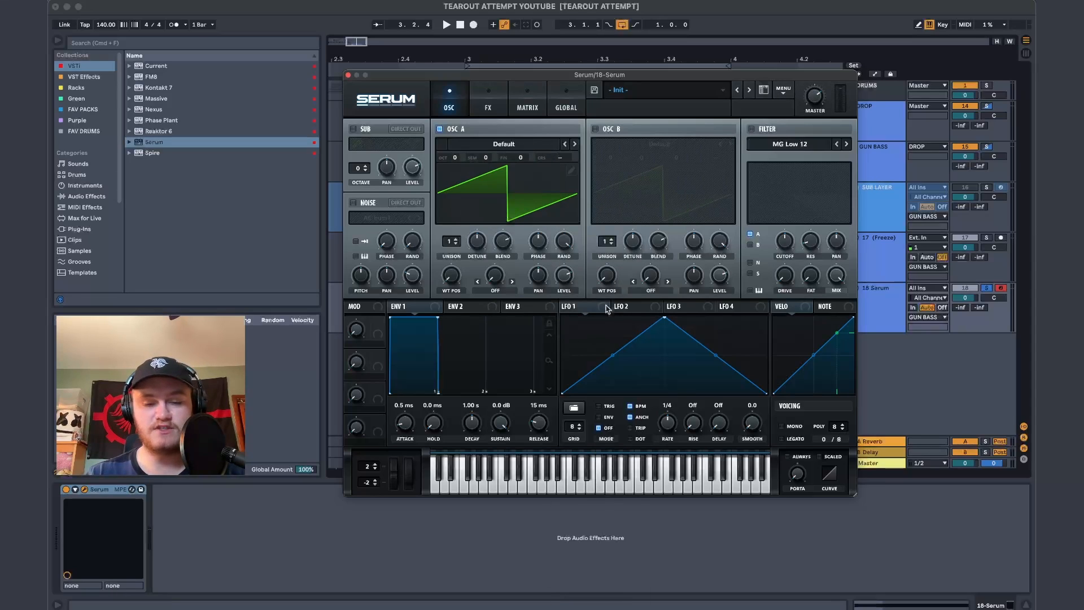
pyautogui.click(792, 91)
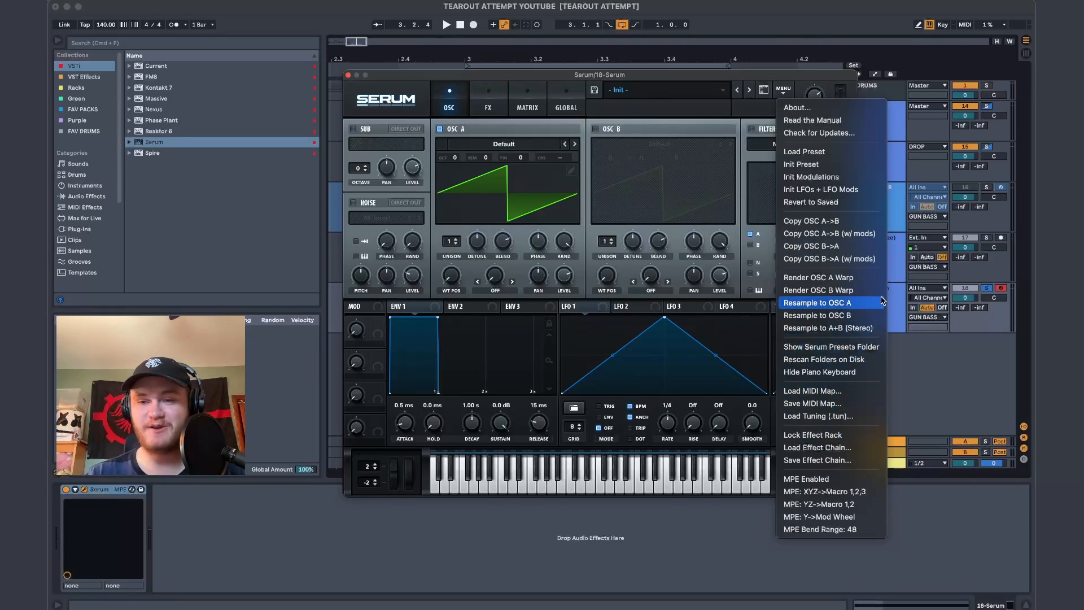
pyautogui.click(666, 234)
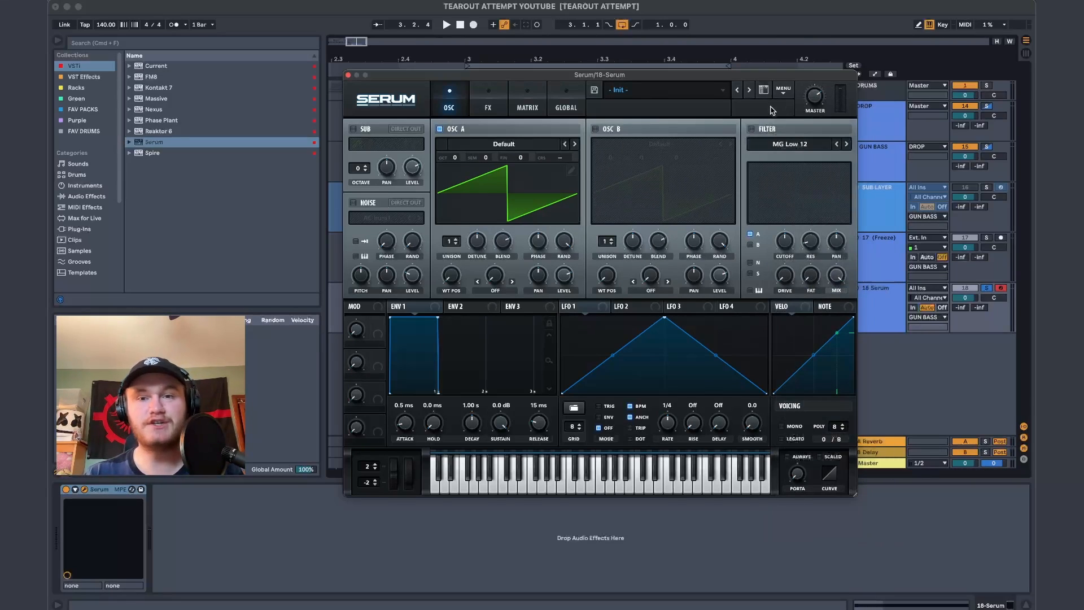
pyautogui.click(783, 92)
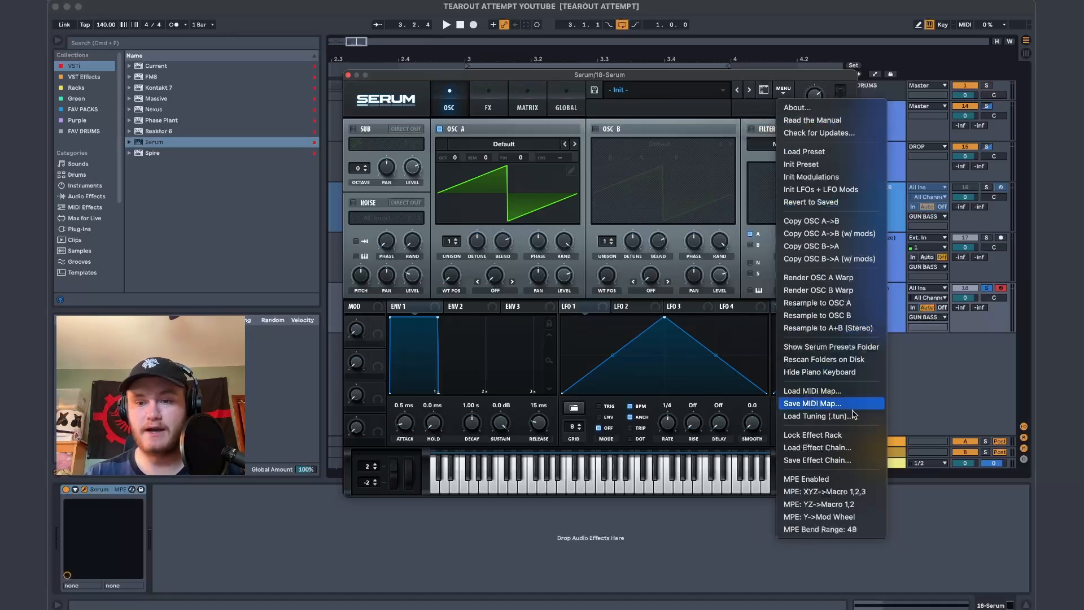
pyautogui.click(843, 345)
pyautogui.click(698, 219)
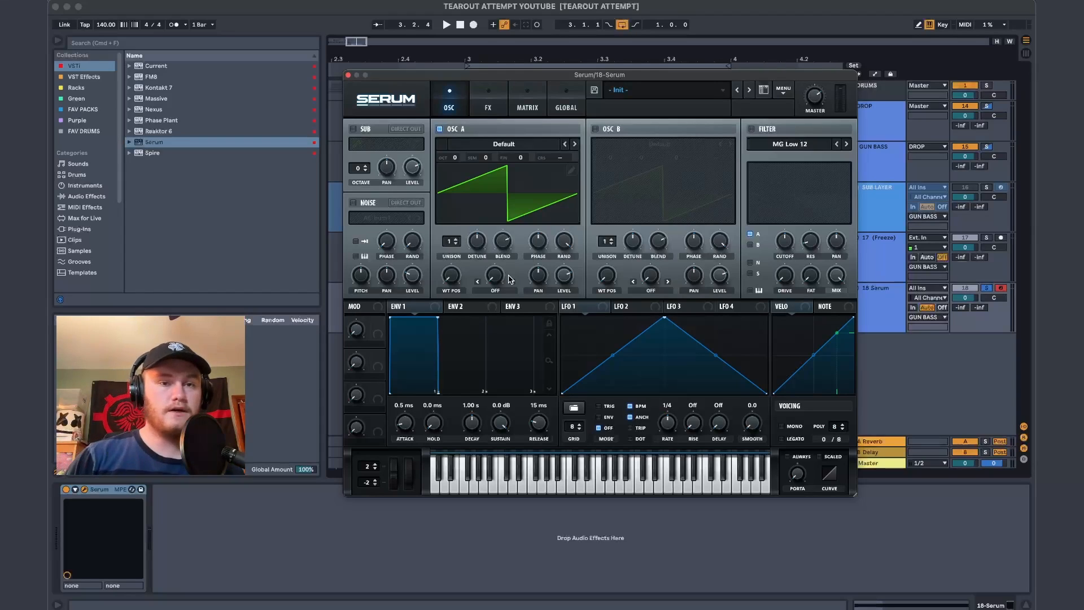
# Load the user wavetable Movement v2 into oscillator A
pyautogui.click(553, 141)
pyautogui.moveTo(500, 198)
pyautogui.scroll(-5, 614, 361)
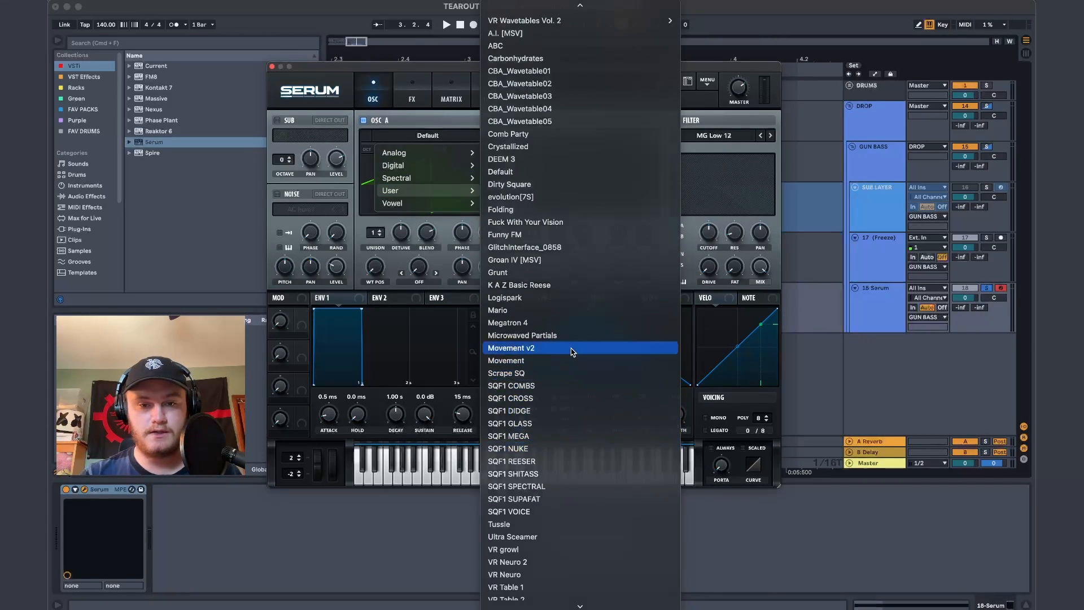
pyautogui.click(570, 349)
# Modulate oscillator A's wavetable position with LFO 1 and reshape LFO 1 into a gentle downward slope
pyautogui.moveTo(382, 264); pyautogui.dragTo(391, 226)
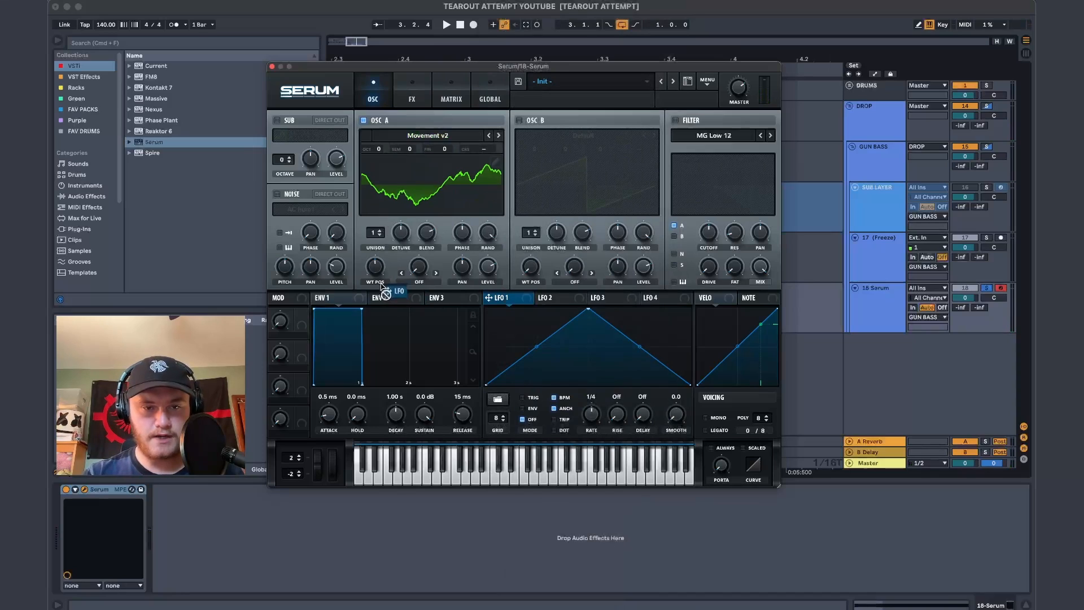
pyautogui.moveTo(376, 272); pyautogui.dragTo(376, 269)
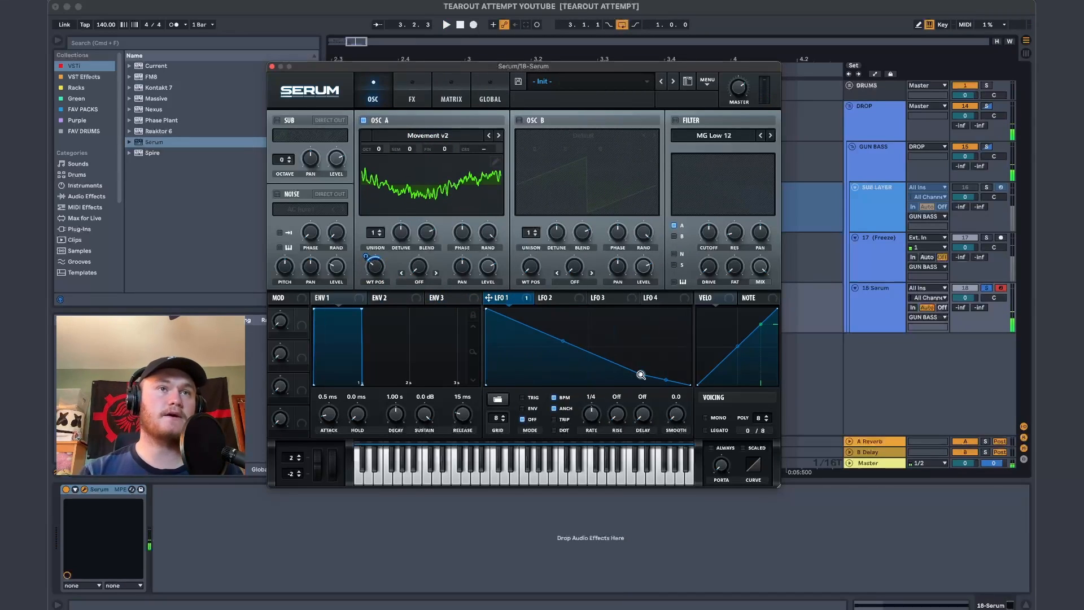
pyautogui.moveTo(642, 374); pyautogui.dragTo(593, 362)
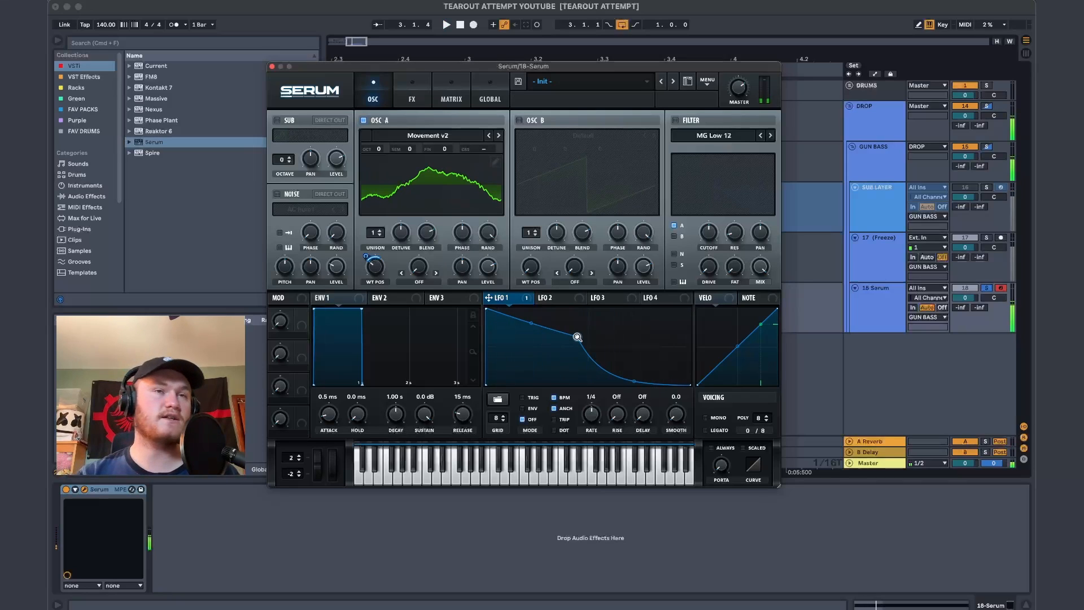
pyautogui.moveTo(577, 338); pyautogui.dragTo(719, 336)
pyautogui.press('space')
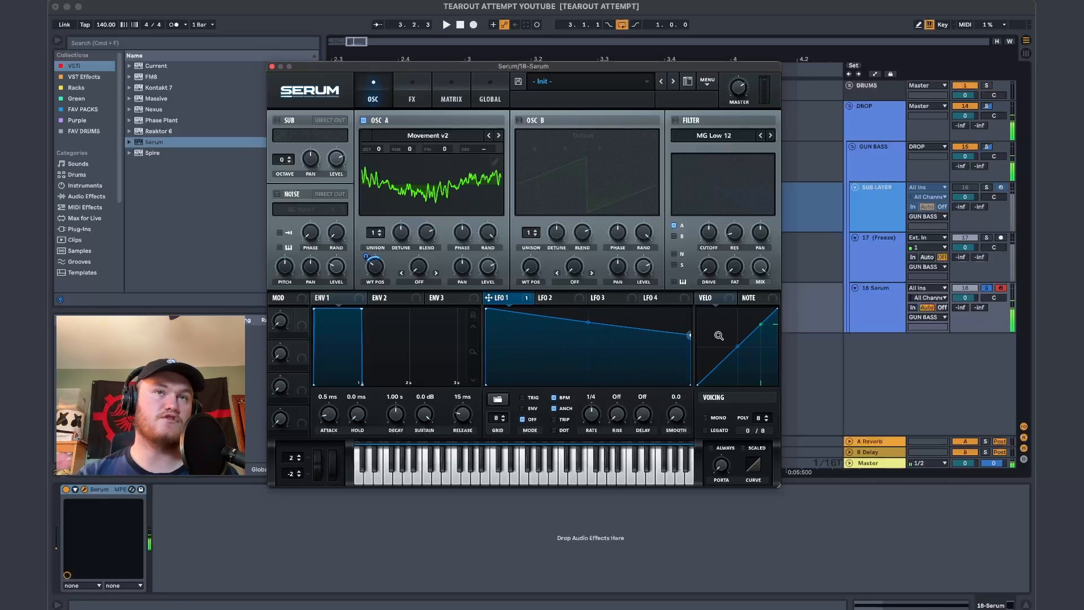
# Enable oscillator B and try the user wavetables A.I. [MSV] and Groan IV [MSV] in it
pyautogui.click(583, 135)
pyautogui.moveTo(545, 191)
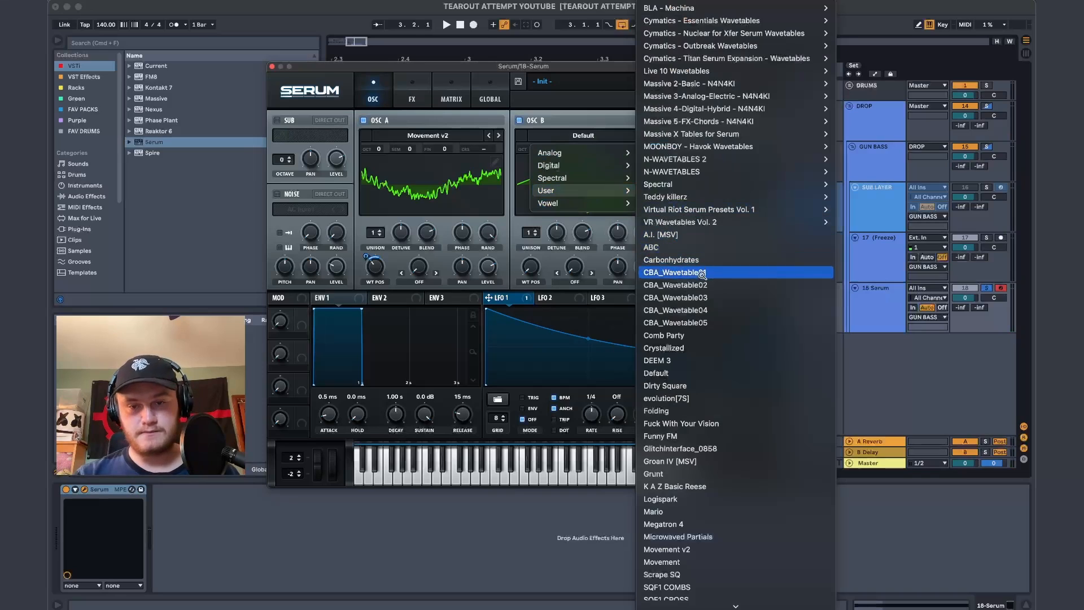
pyautogui.click(665, 234)
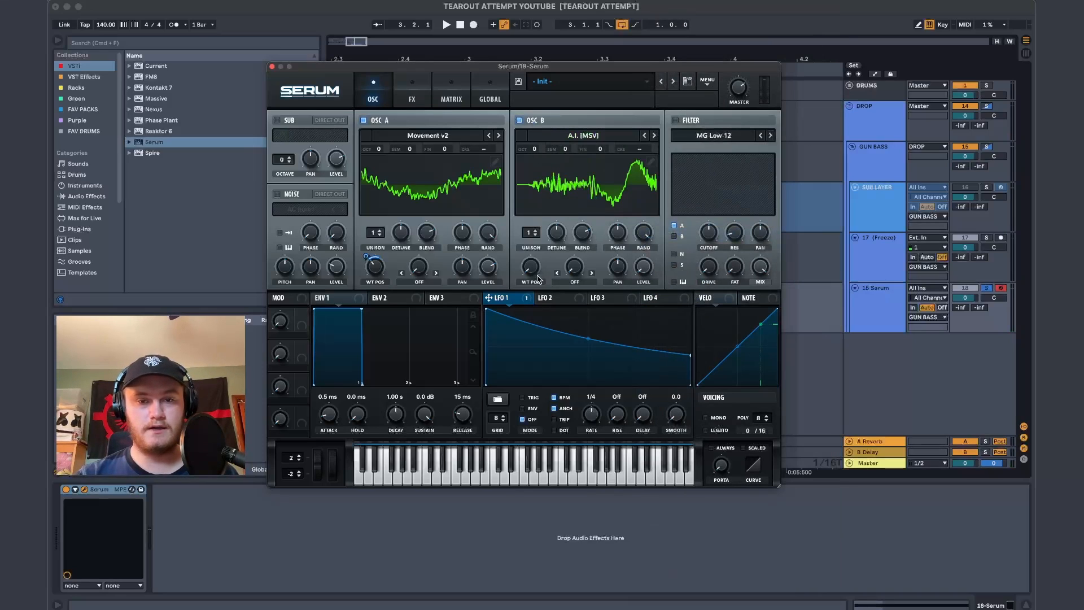
pyautogui.click(583, 135)
pyautogui.moveTo(607, 198)
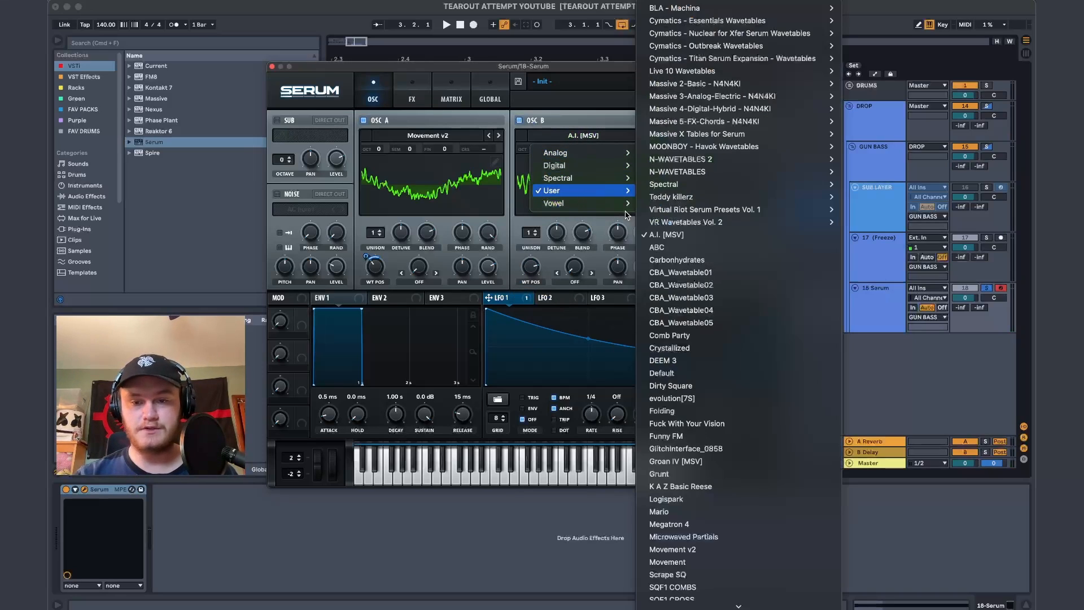
pyautogui.click(676, 460)
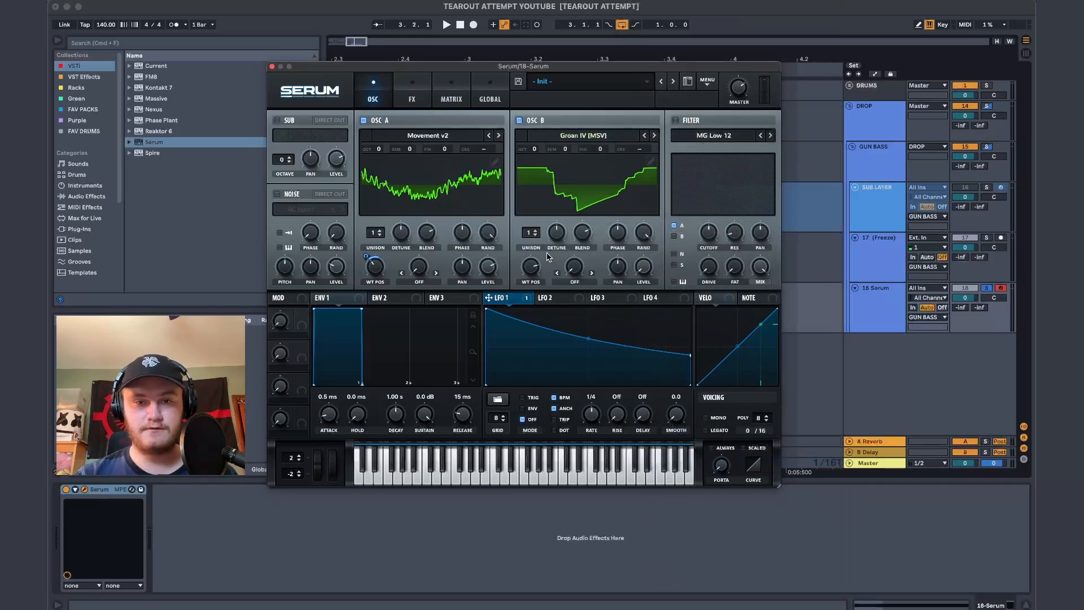
# Shape LFO 2 as a steep falling curve and route Env 2 to master tuning with an amount of about 29
pyautogui.moveTo(548, 343); pyautogui.dragTo(541, 351)
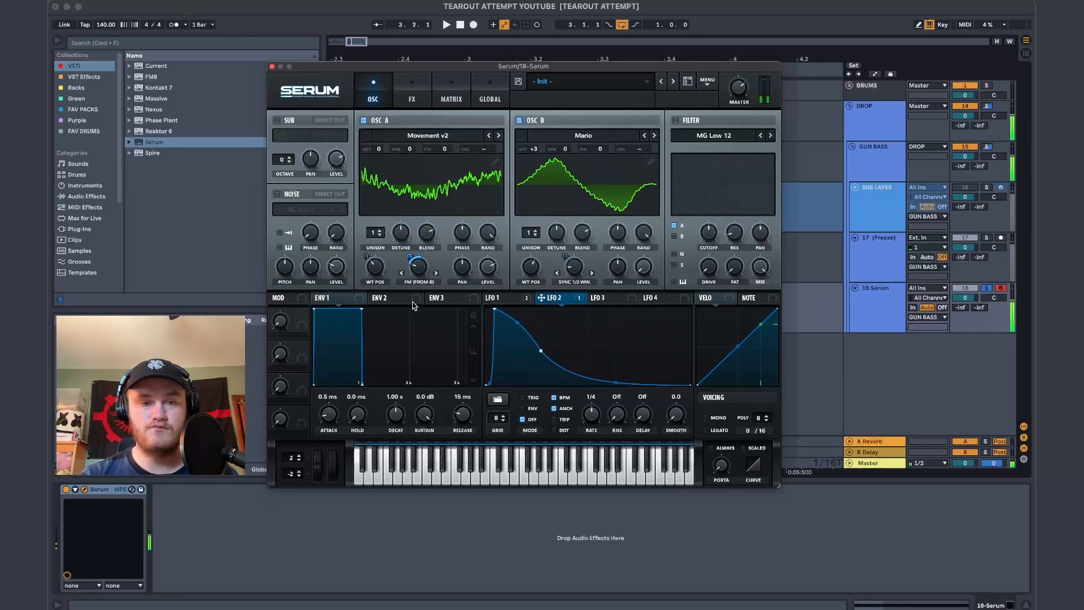
pyautogui.click(406, 301)
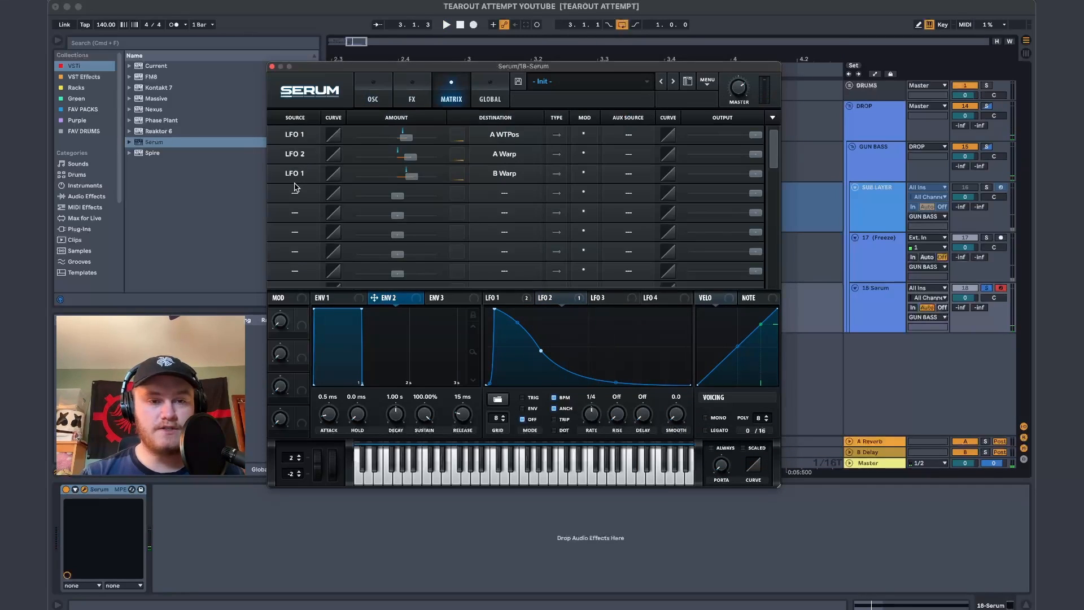
pyautogui.click(294, 194)
pyautogui.click(299, 246)
pyautogui.click(506, 192)
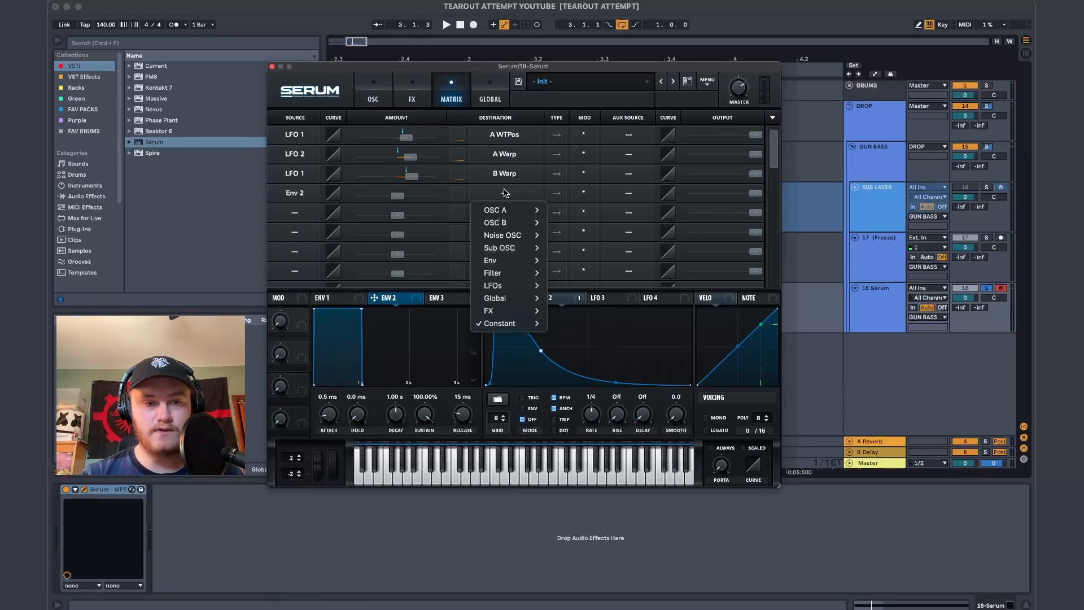
pyautogui.moveTo(502, 331)
pyautogui.click(570, 323)
pyautogui.moveTo(398, 195); pyautogui.dragTo(409, 195)
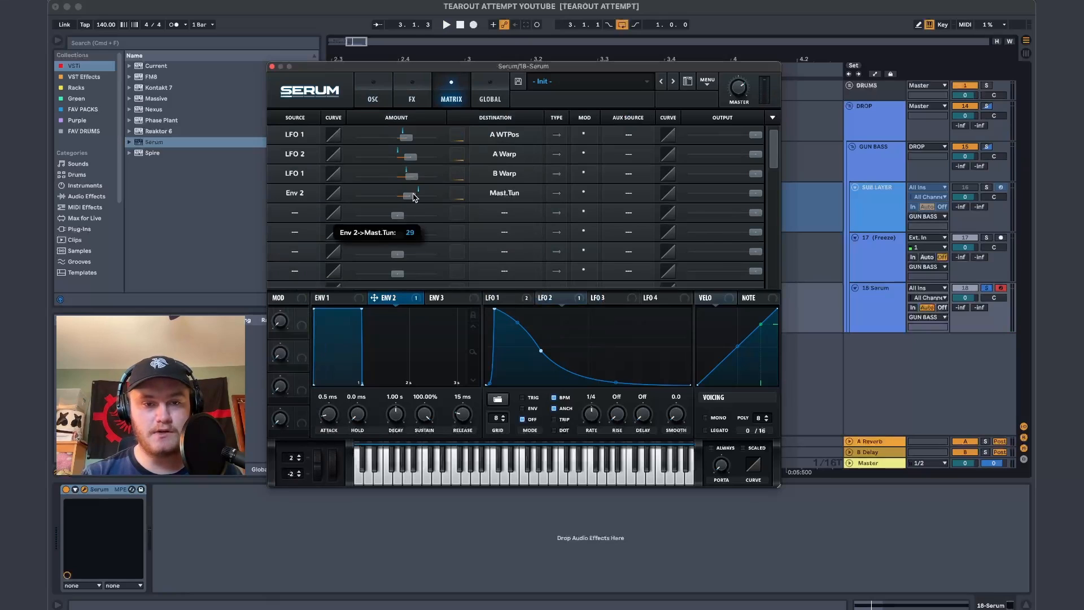
# Set Env 2's sustain to 0% and decay to about 219 ms, and reduce its master tuning amount
pyautogui.moveTo(362, 309); pyautogui.dragTo(344, 397)
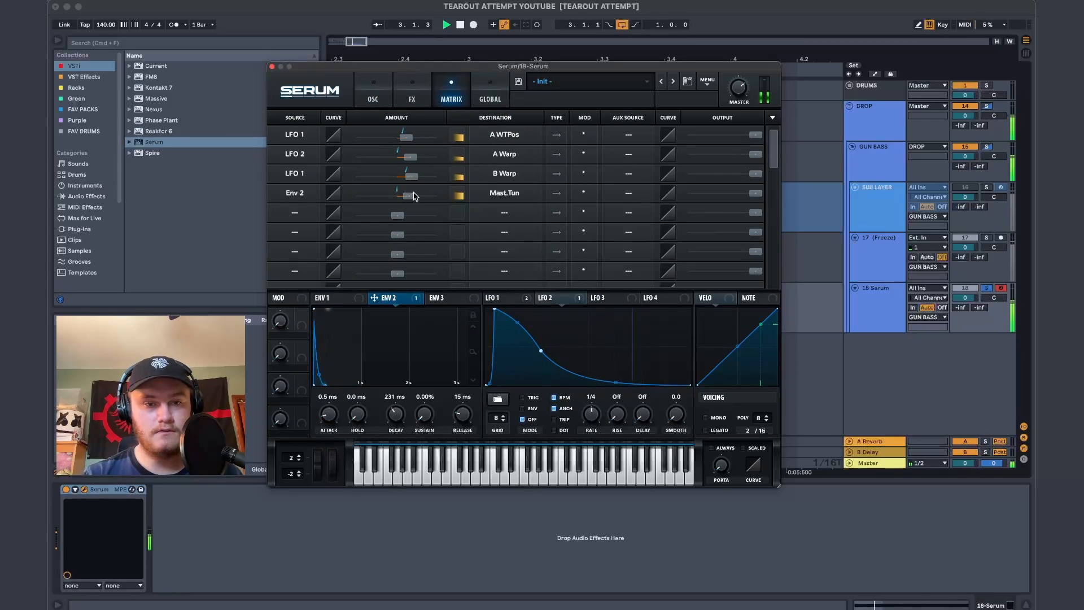
pyautogui.moveTo(414, 194); pyautogui.dragTo(408, 194)
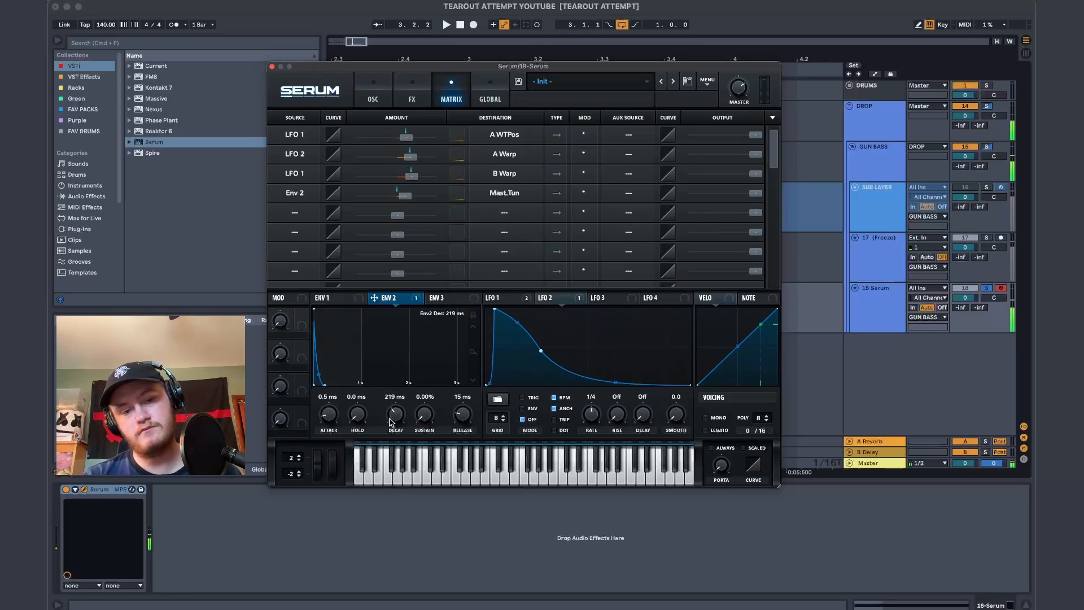
# Enable Serum's compressor effect in multiband mode with 8.3 dB of gain and play the bass
pyautogui.click(373, 96)
pyautogui.click(411, 96)
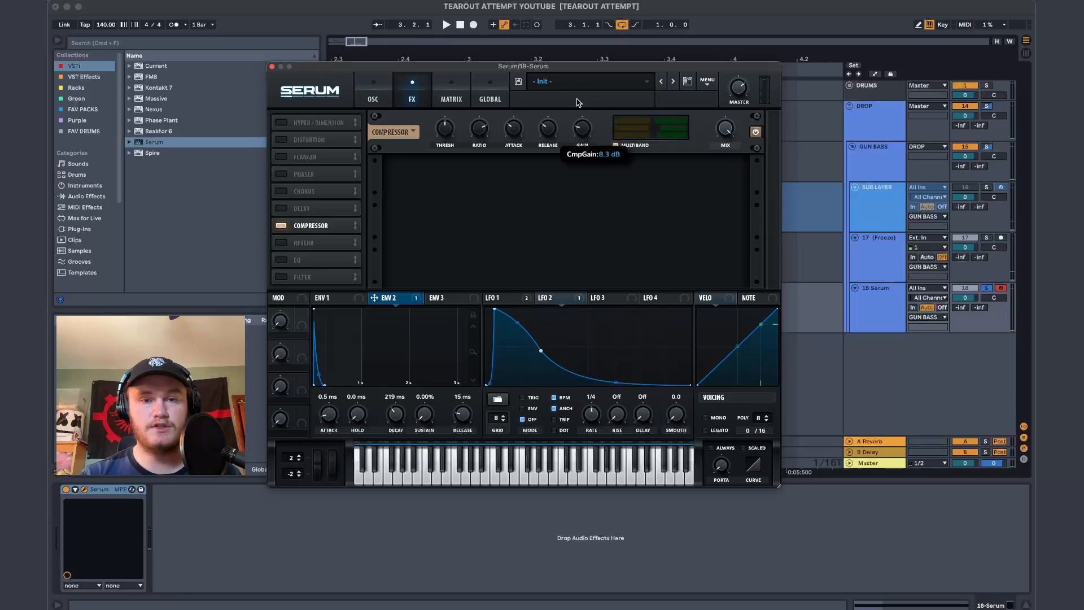
pyautogui.press('space')
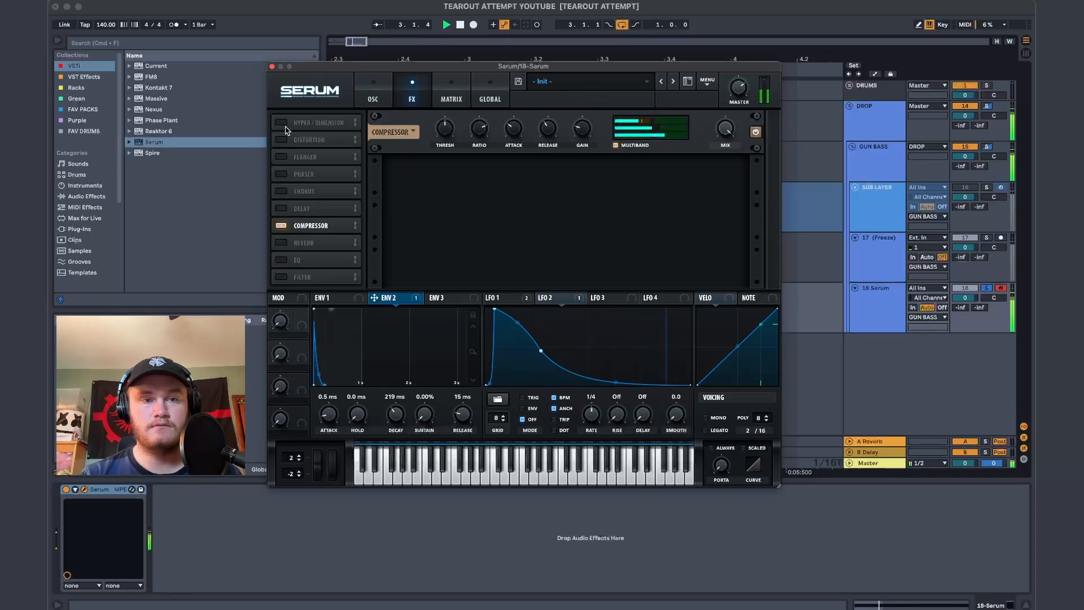
# Modulate oscillator A's level with a shaped LFO 3, and enable the filter with the Cmb - type
pyautogui.click(373, 96)
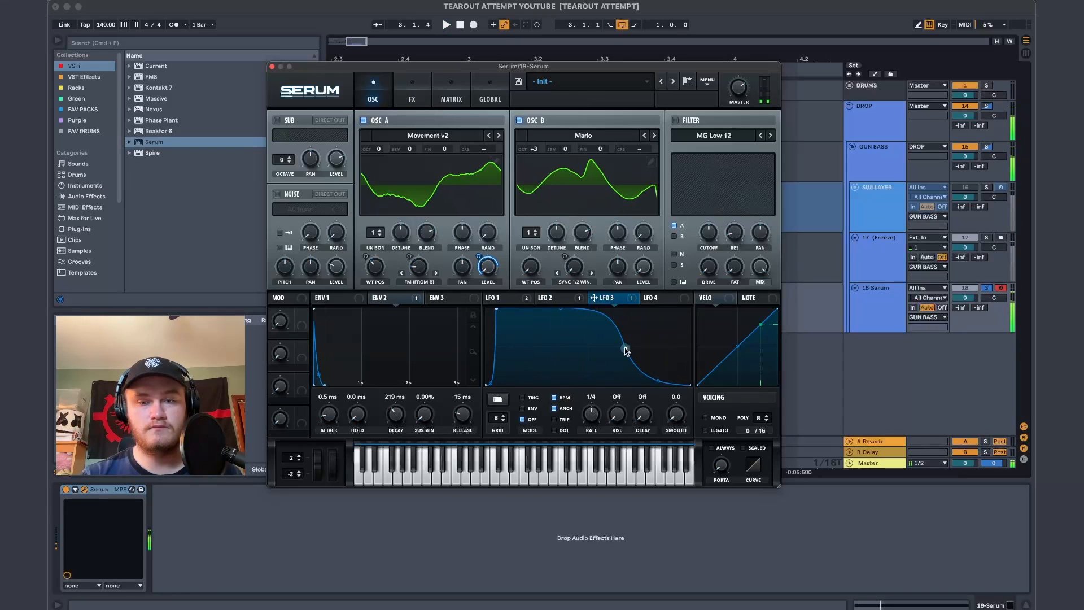
pyautogui.click(688, 120)
pyautogui.press('space')
pyautogui.click(713, 136)
pyautogui.moveTo(712, 166)
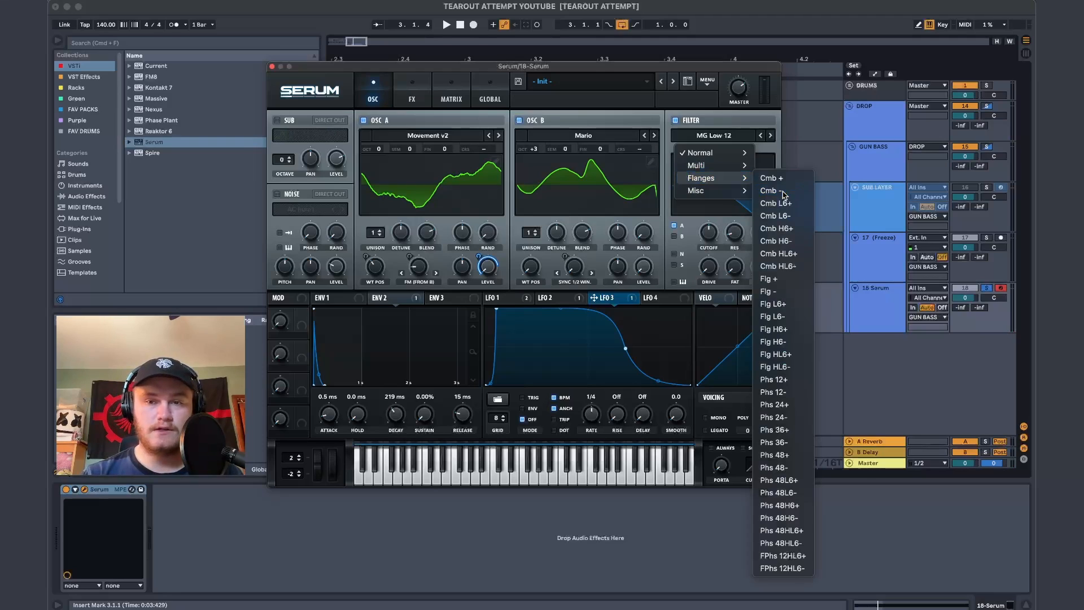
pyautogui.click(769, 190)
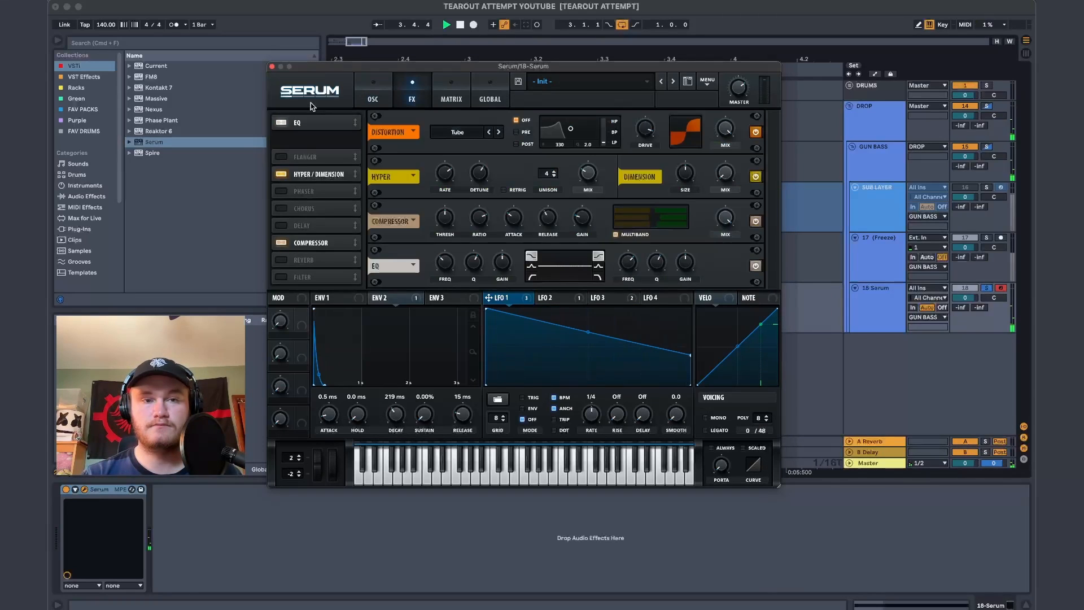
# Move the EQ to the start of the effects chain and set its low band to Peak
pyautogui.moveTo(311, 104); pyautogui.dragTo(355, 120)
pyautogui.click(531, 131)
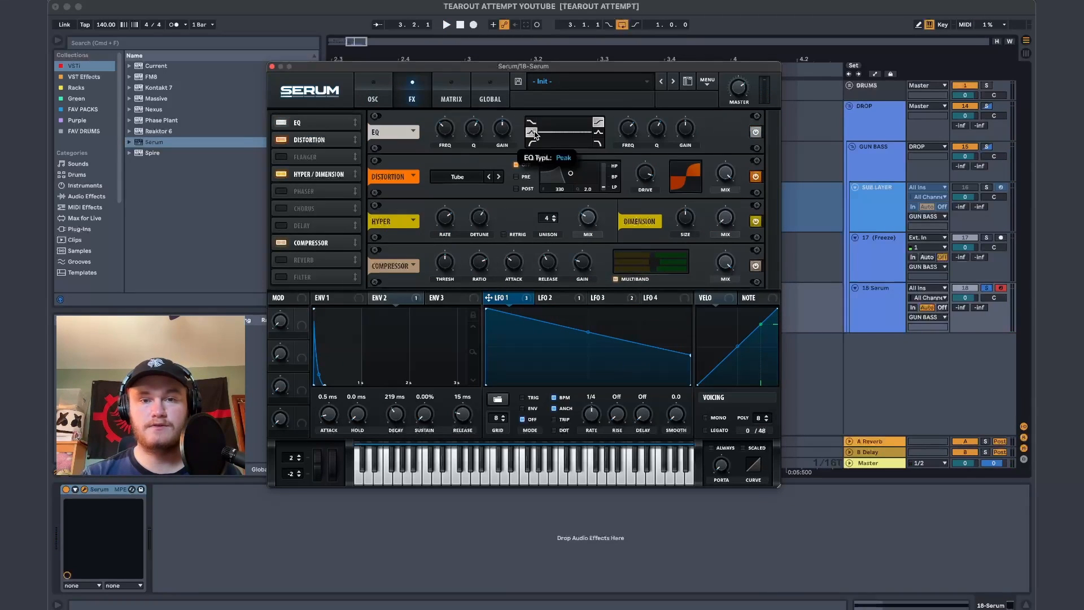
# Modulate the EQ's low band frequency with LFO 2 at an amount of 42 and play the bass
pyautogui.click(554, 298)
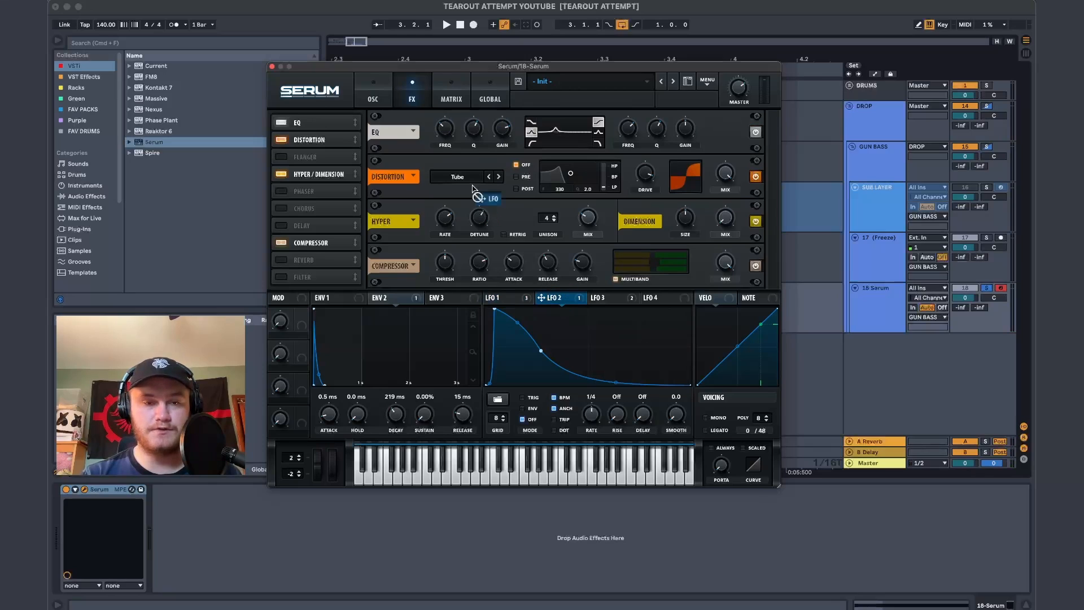
pyautogui.moveTo(435, 118); pyautogui.dragTo(439, 132)
pyautogui.press('space')
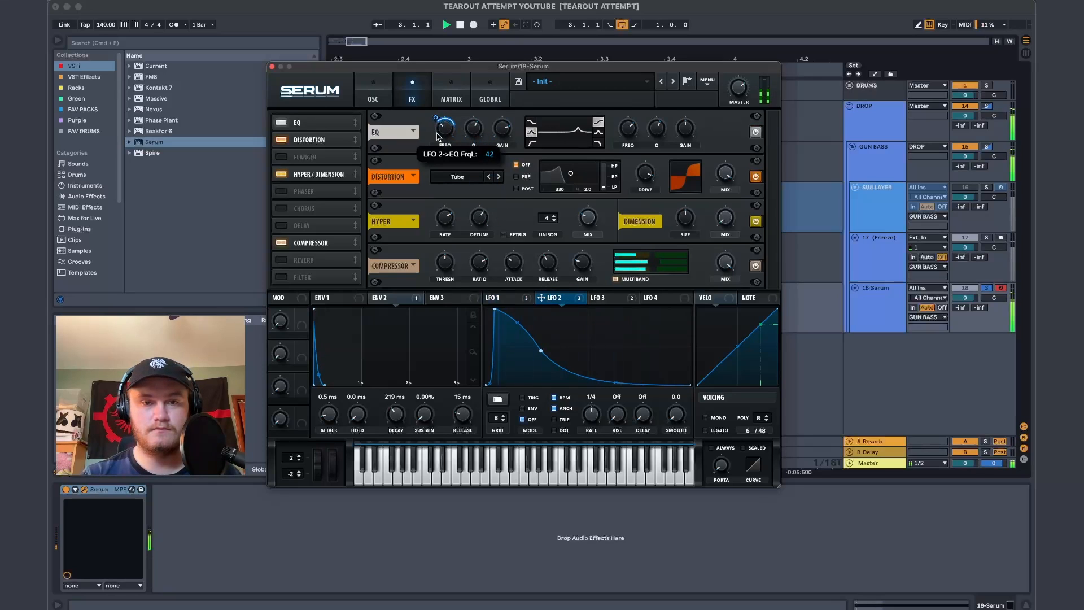
pyautogui.click(373, 93)
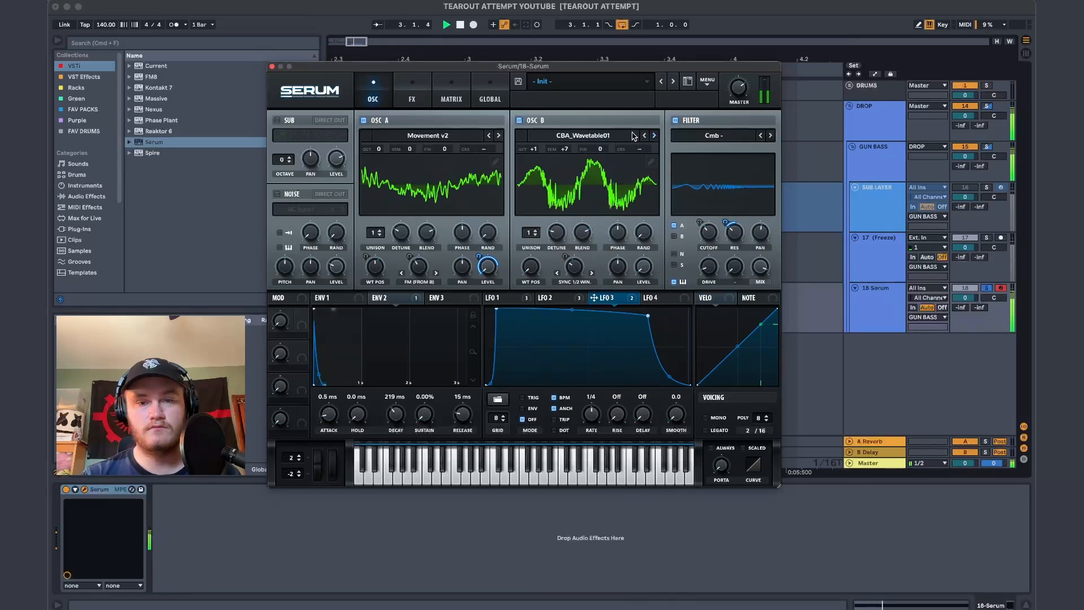
pyautogui.click(582, 136)
pyautogui.moveTo(581, 190)
pyautogui.moveTo(732, 122)
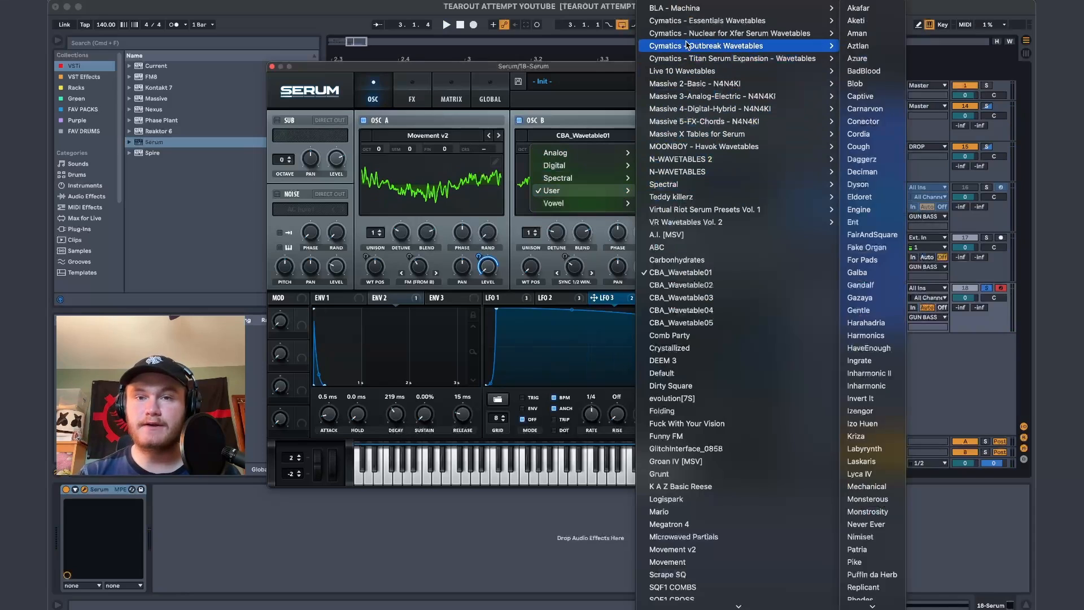
# Enable the filter effect, place it before the compressor and set its type to Combs
pyautogui.click(429, 99)
pyautogui.press('space')
pyautogui.press('space')
pyautogui.click(282, 277)
pyautogui.press('space')
pyautogui.moveTo(297, 276); pyautogui.dragTo(297, 221)
pyautogui.click(475, 221)
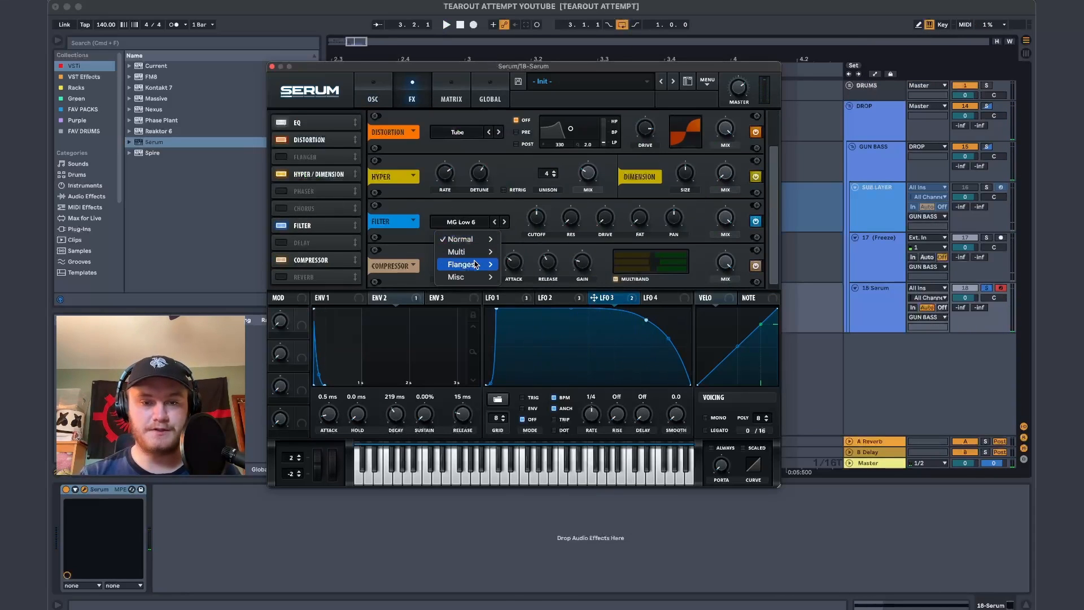
pyautogui.moveTo(475, 264)
pyautogui.click(529, 389)
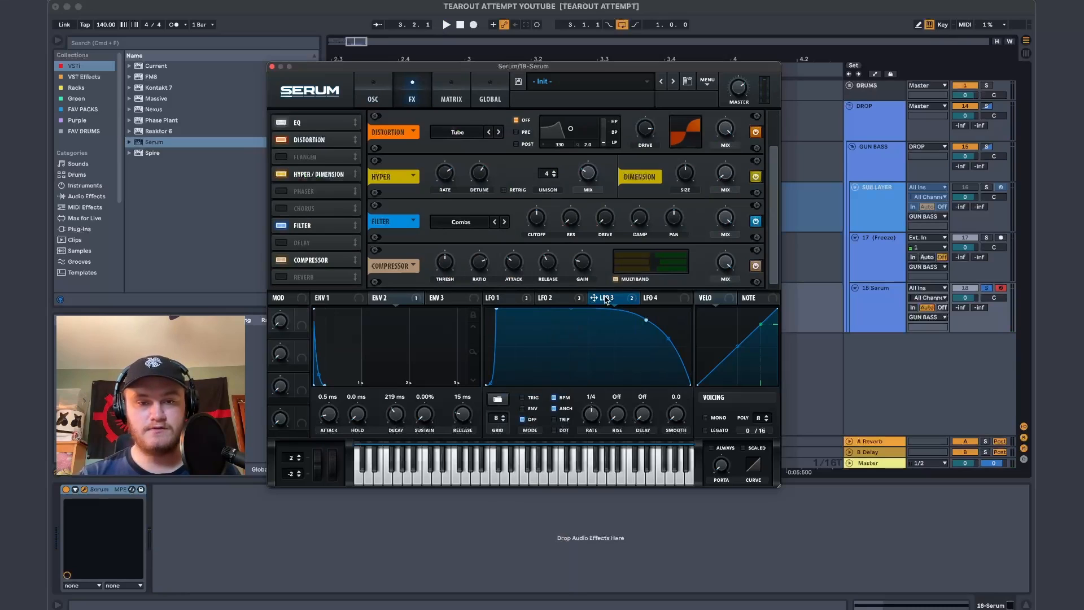
# Modulate the filter effect's cutoff with LFO 3, setting the cutoff to about 39 Hz, and close the plugin window
pyautogui.moveTo(535, 237)
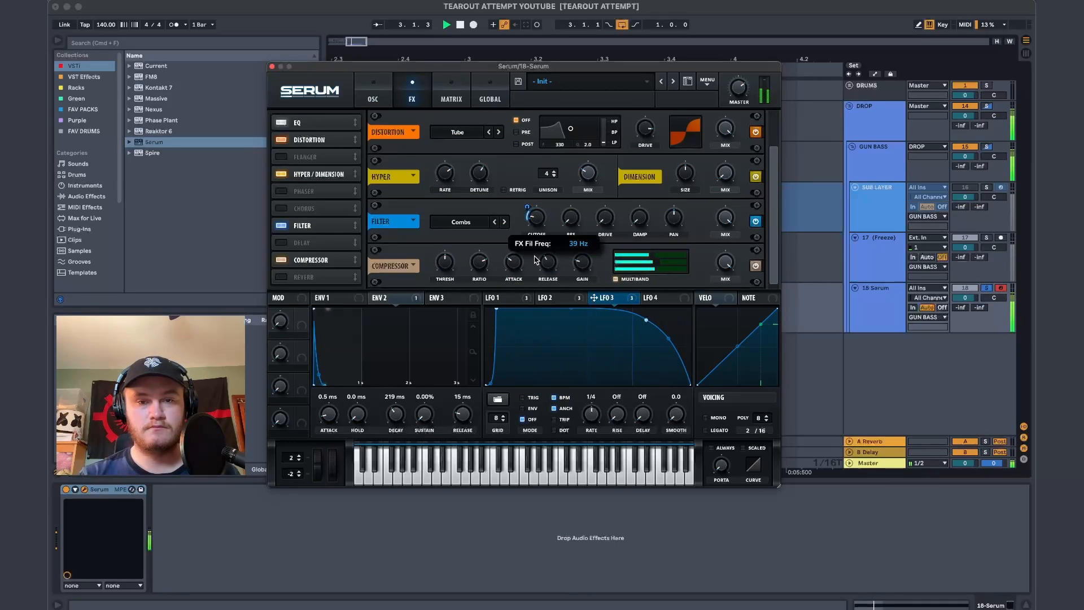
pyautogui.press('space')
pyautogui.click(373, 90)
pyautogui.click(272, 66)
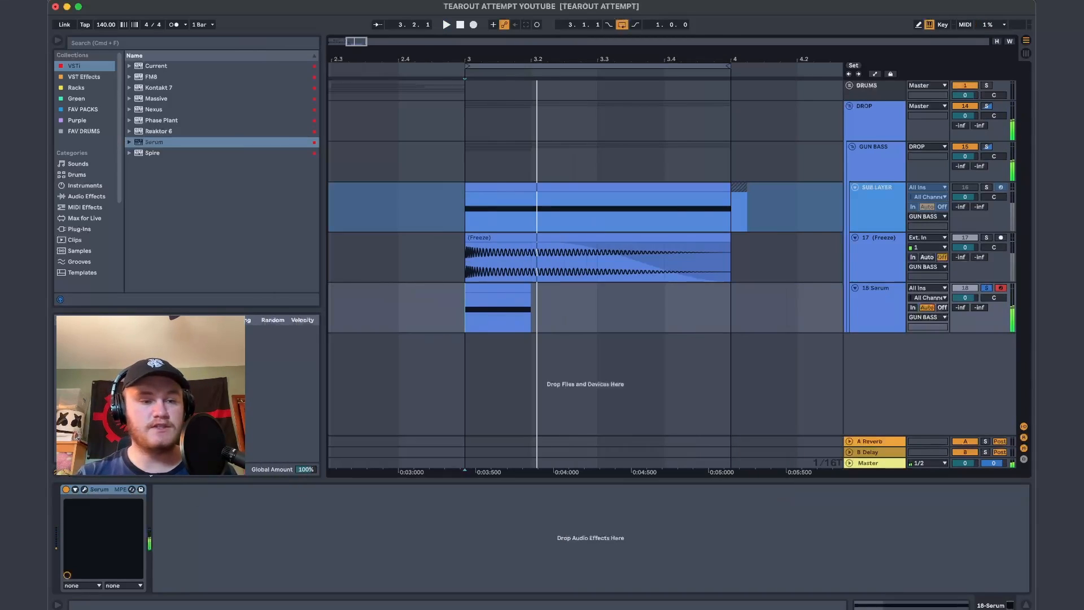
# Play the Serum bass and review its oscillator settings and effects chain
pyautogui.click(84, 489)
pyautogui.press('space')
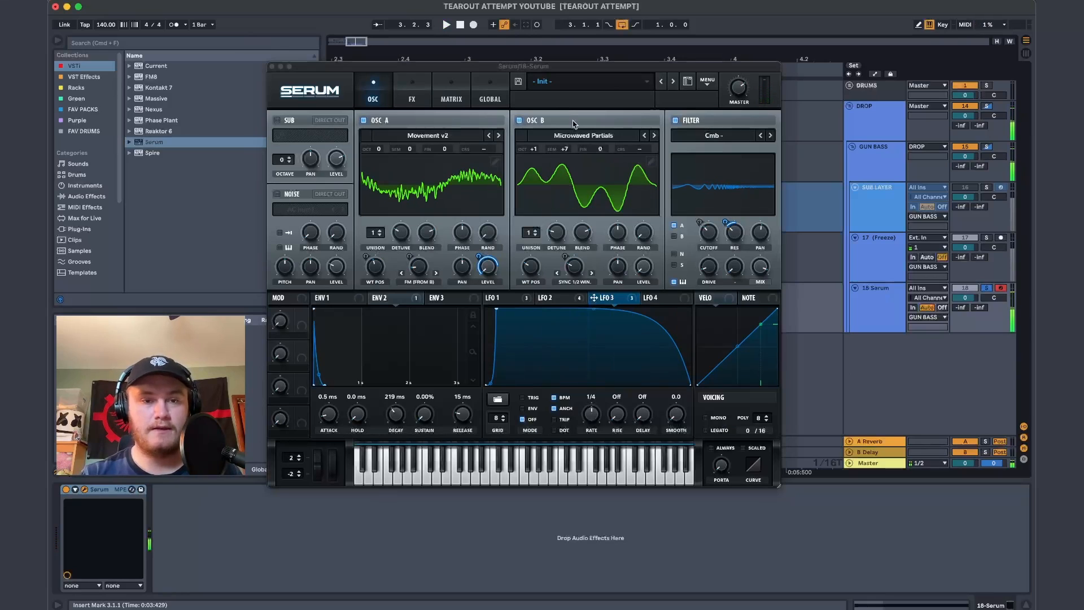
pyautogui.press('space')
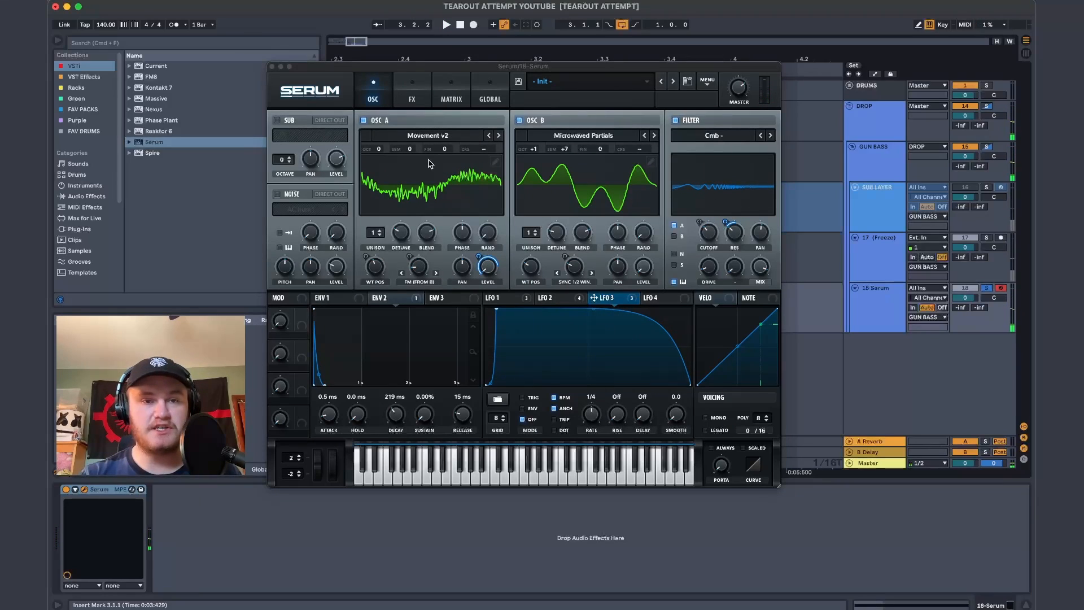
pyautogui.press('space')
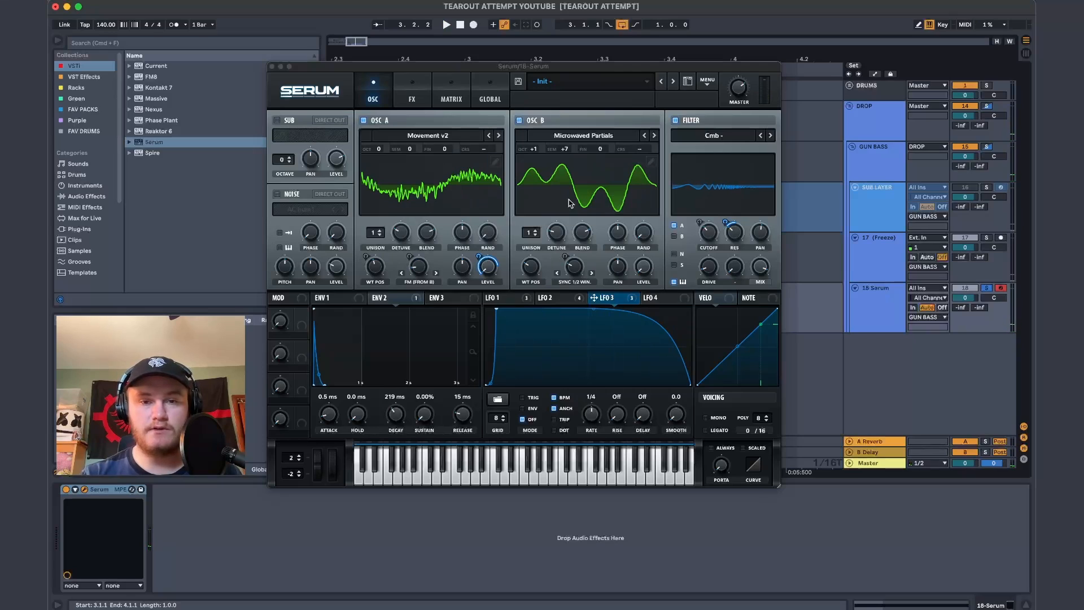
pyautogui.press('space')
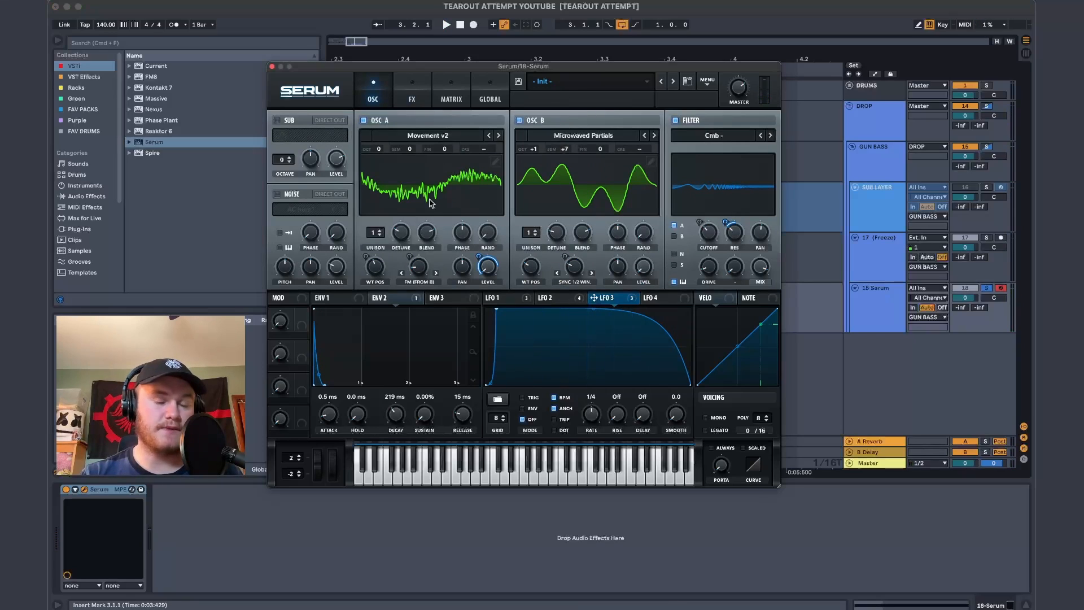
pyautogui.click(412, 86)
pyautogui.moveTo(772, 149)
pyautogui.mouseDown()
pyautogui.moveTo(773, 191)
pyautogui.moveTo(772, 115)
pyautogui.moveTo(773, 213)
pyautogui.moveTo(778, 162)
pyautogui.mouseUp()
pyautogui.press('space')
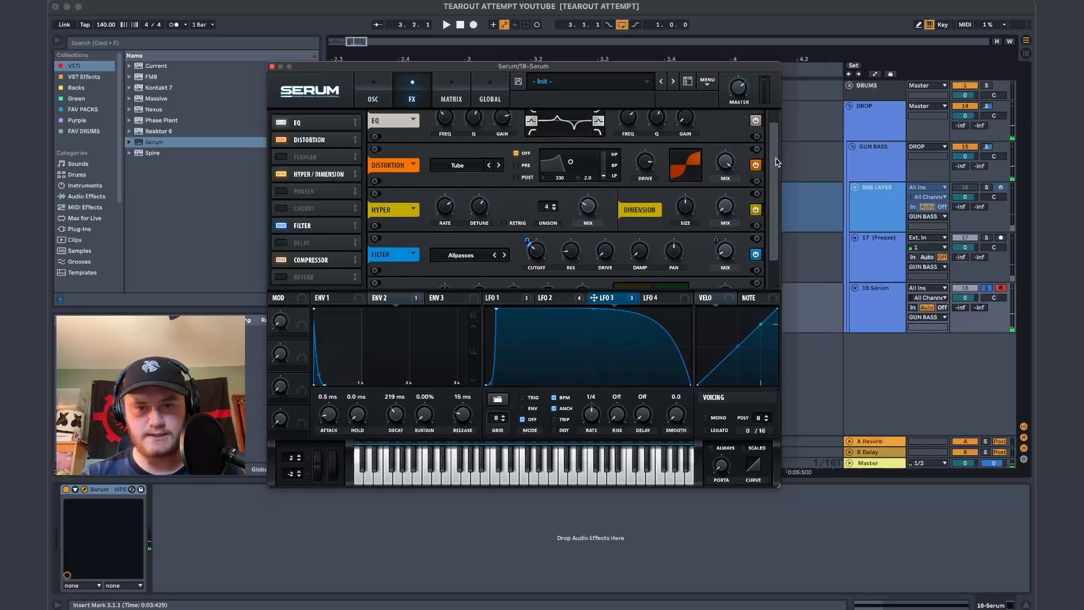
pyautogui.click(369, 93)
pyautogui.click(411, 99)
pyautogui.click(373, 101)
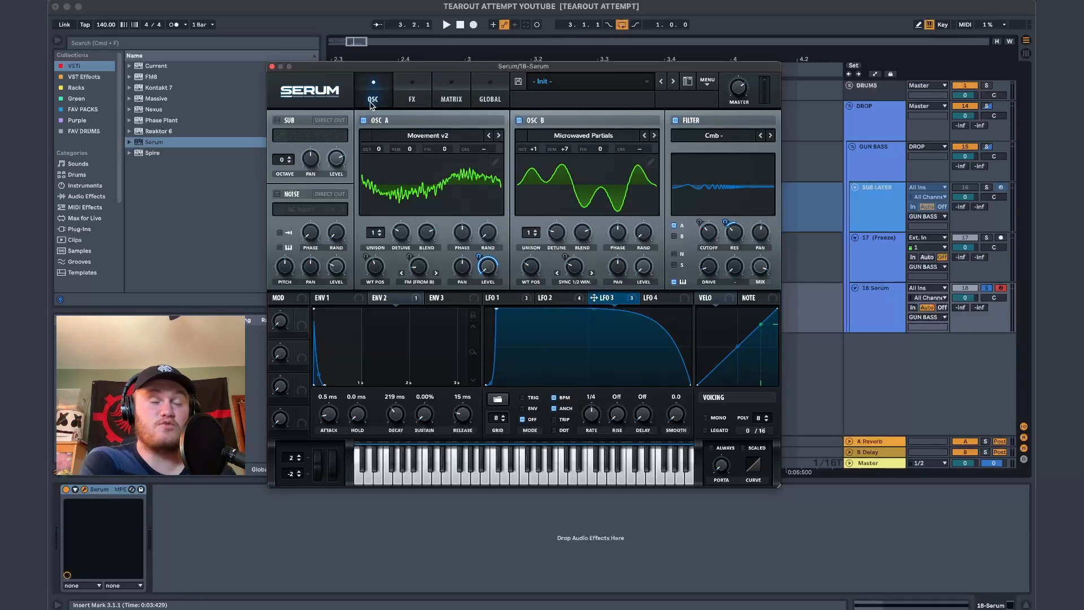
pyautogui.click(406, 86)
pyautogui.click(372, 90)
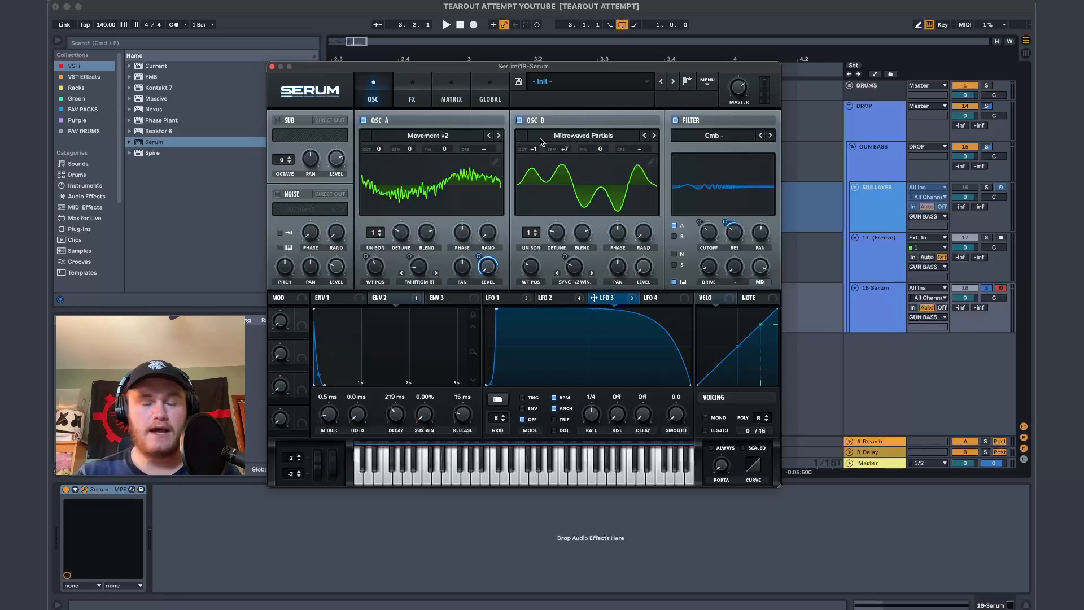
# Raise oscillator B's octave to +2 and play the bass
pyautogui.moveTo(535, 148); pyautogui.dragTo(540, 136)
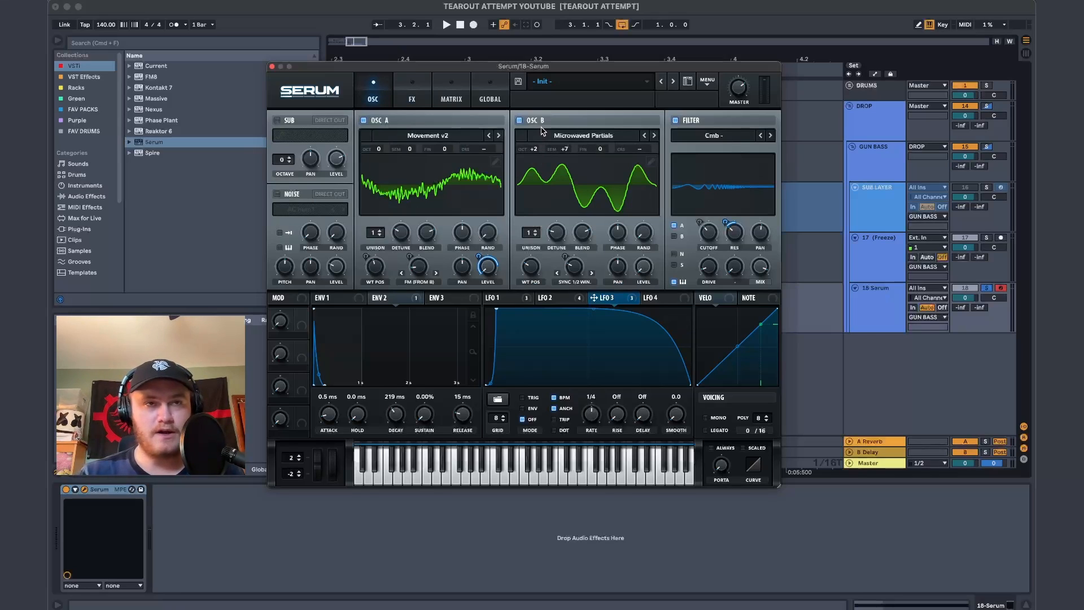
pyautogui.press('space')
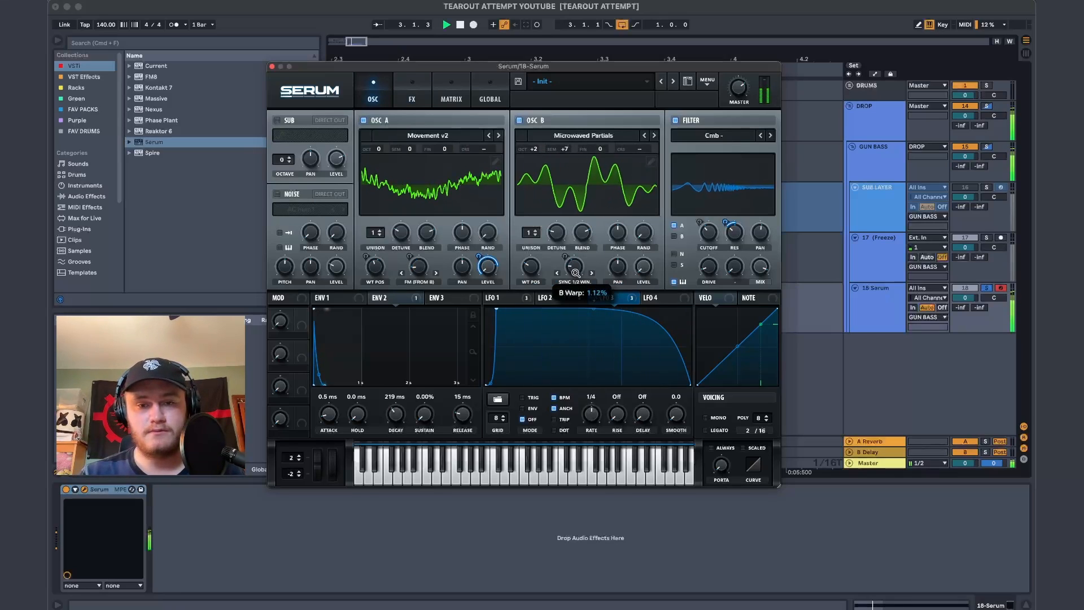
pyautogui.press('space')
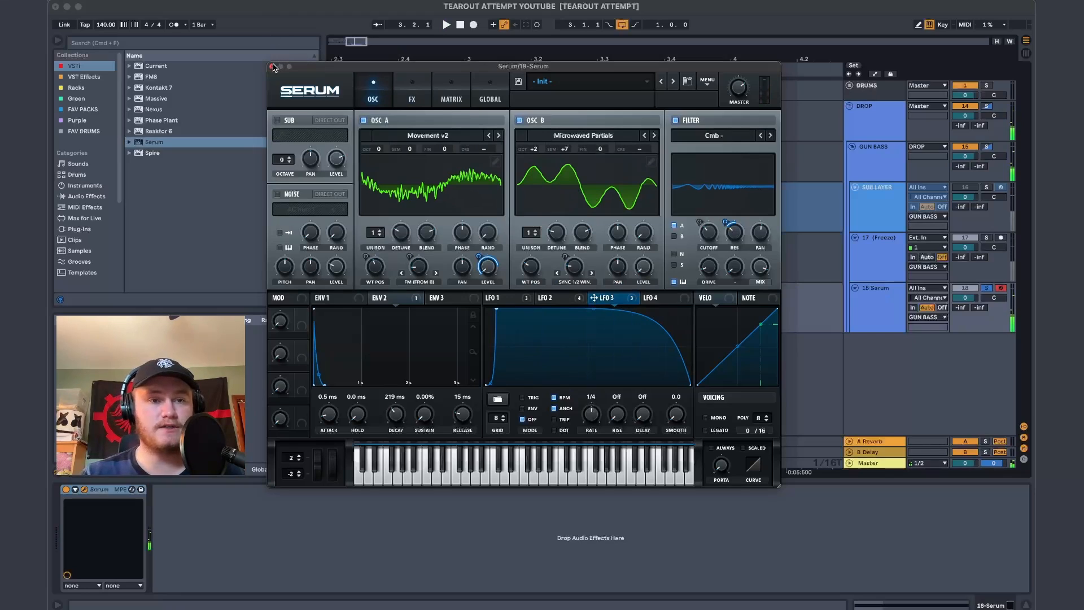
# Add Multiband Dynamics to the 18 Serum track with the time at 204 % and the amount at 63 %
pyautogui.click(868, 303)
pyautogui.click(86, 196)
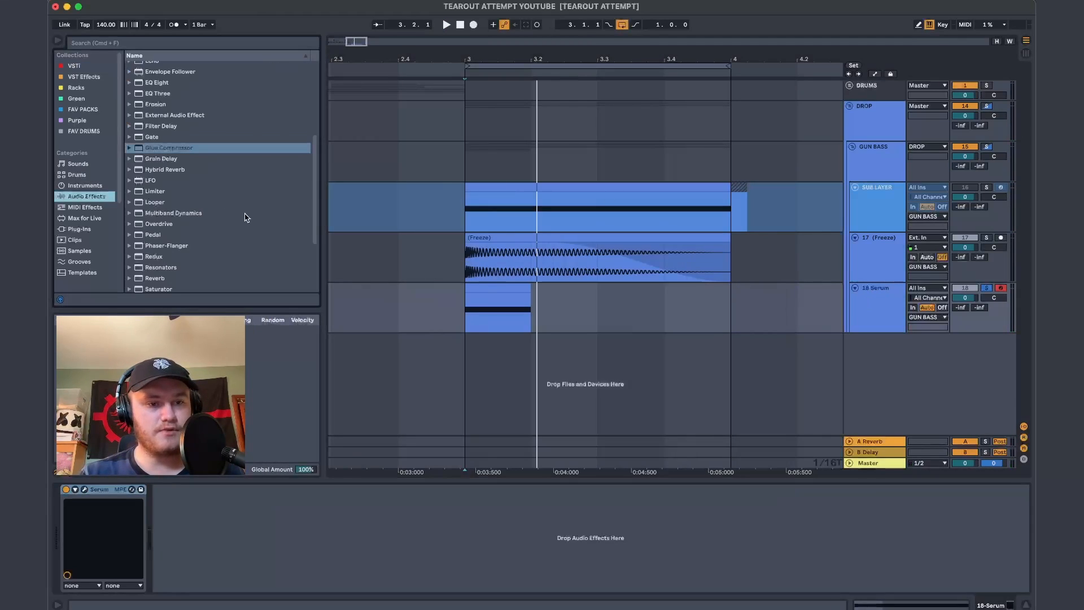
pyautogui.doubleClick(173, 213)
pyautogui.moveTo(413, 546); pyautogui.dragTo(412, 533)
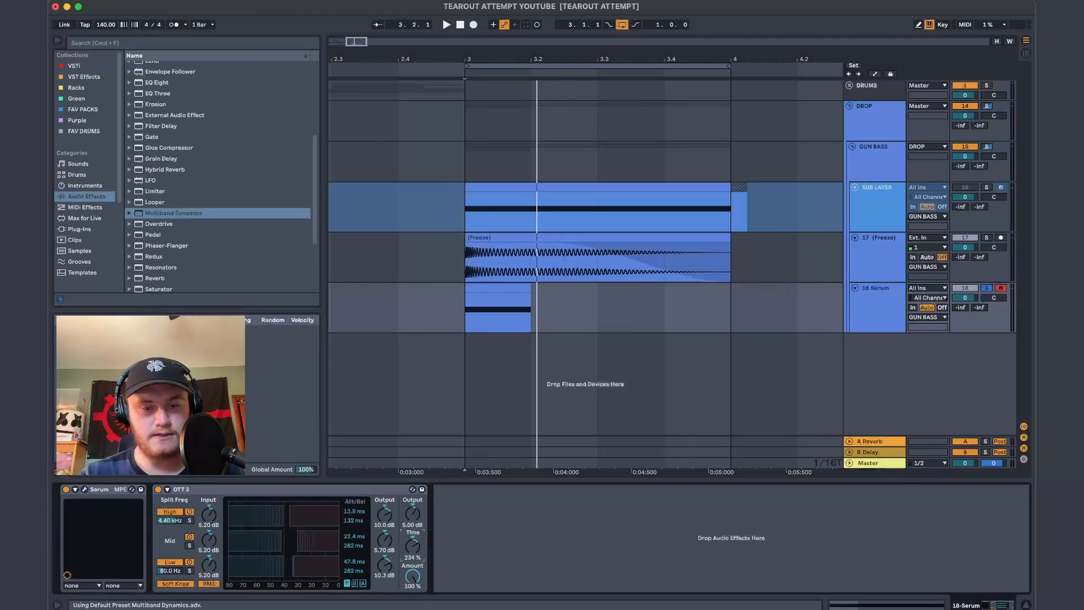
pyautogui.moveTo(413, 577); pyautogui.dragTo(413, 598)
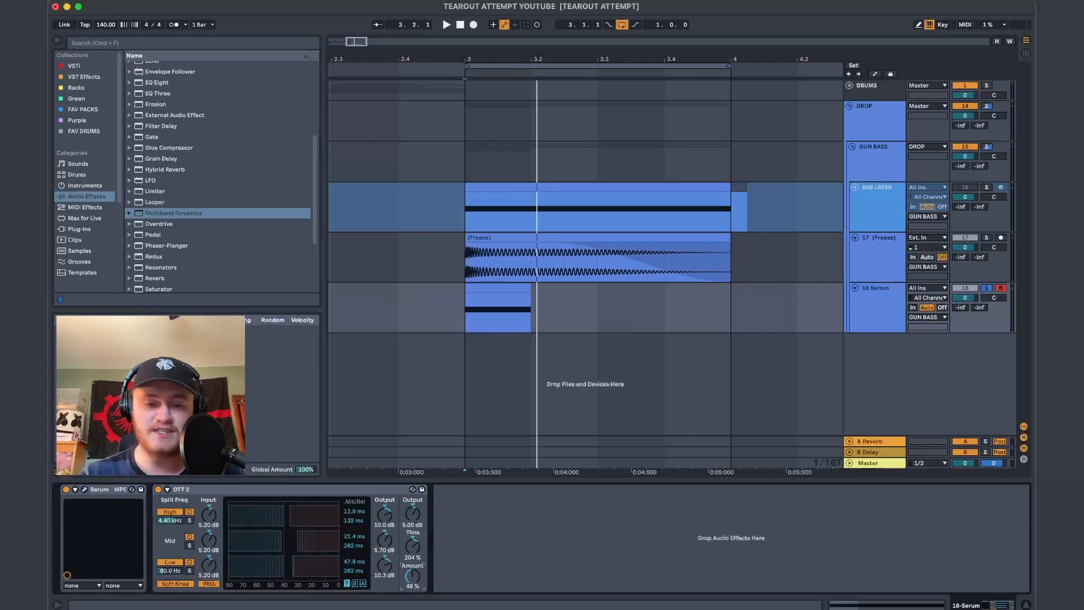
# Add an EQ Eight after the OTT with a low cut at about 200 Hz and a 4.09 dB dip at 6.12 kHz
pyautogui.scroll(5, 153, 250)
pyautogui.doubleClick(153, 240)
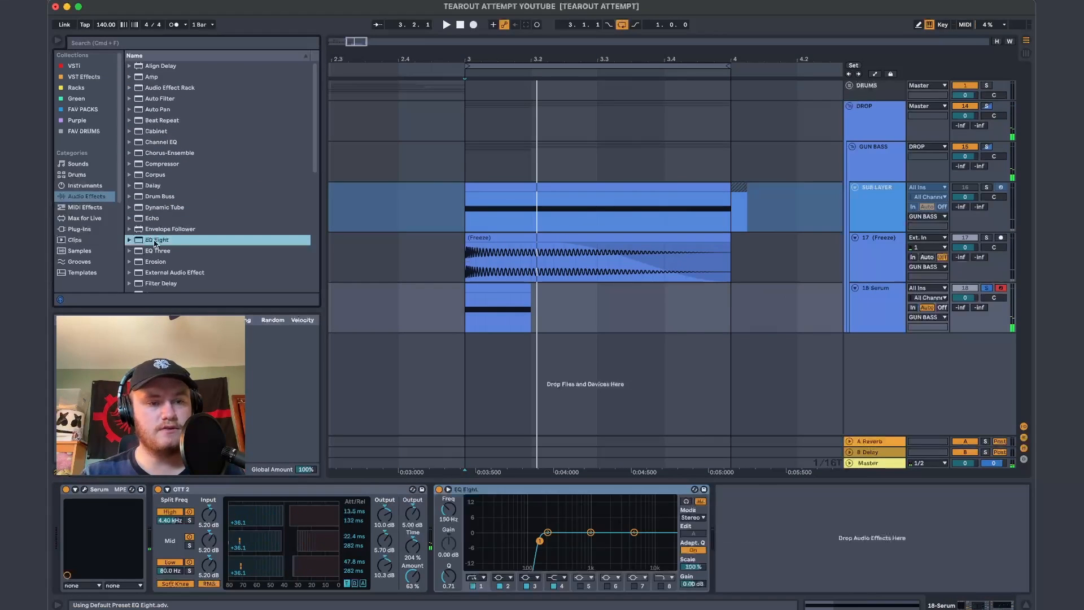
pyautogui.press('Return')
pyautogui.press('space')
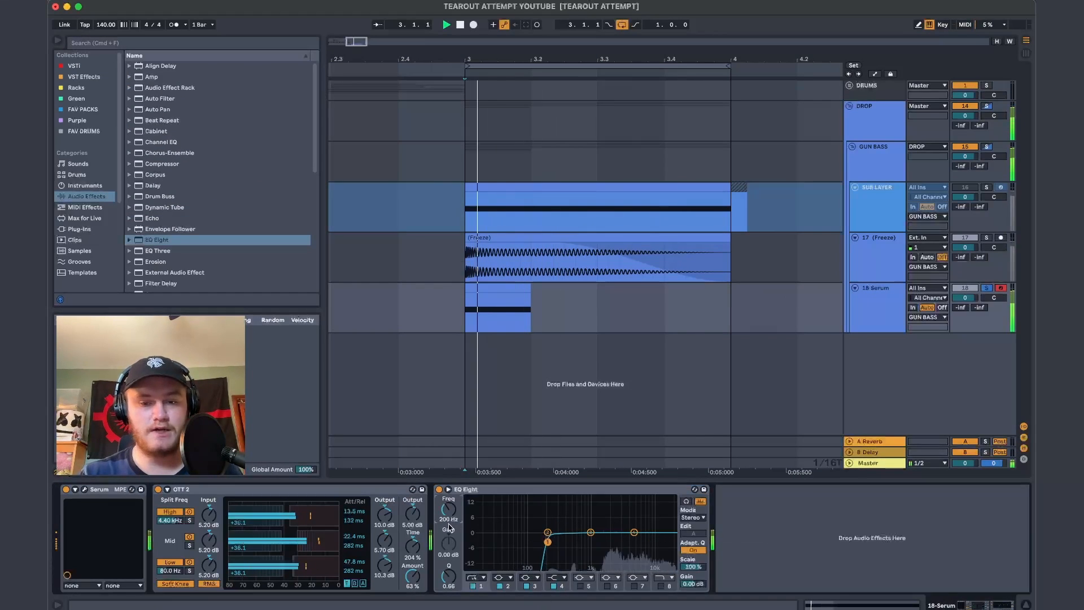
pyautogui.moveTo(591, 533); pyautogui.dragTo(639, 542)
pyautogui.press('space')
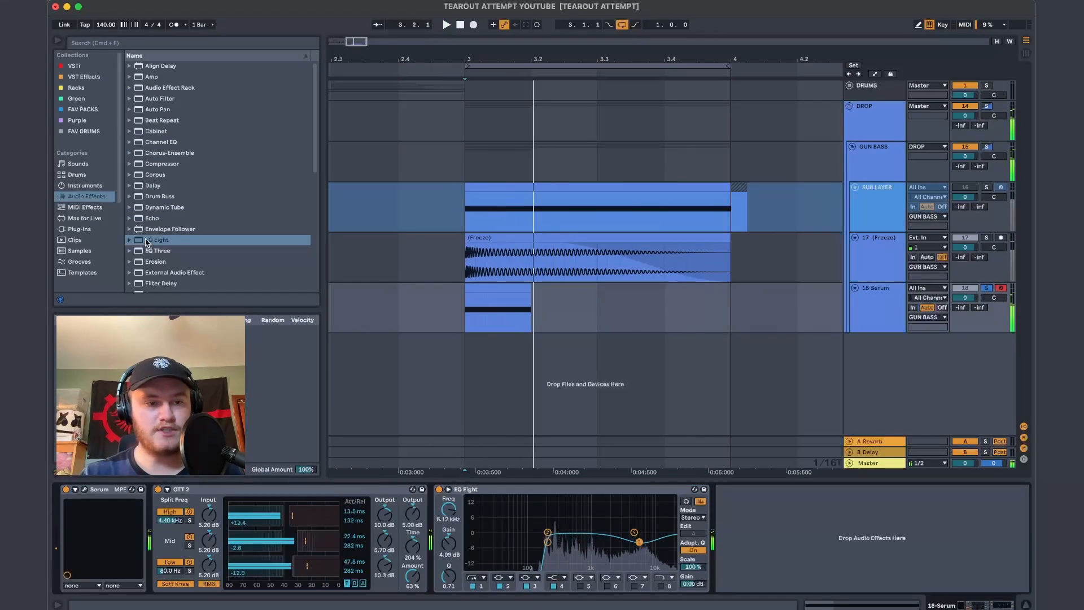
# Insert another EQ Eight directly after Serum with bell cuts of about 4.3 dB at 150 Hz and 7.3 dB at 6.81 kHz
pyautogui.moveTo(146, 241); pyautogui.dragTo(164, 525)
pyautogui.click(194, 577)
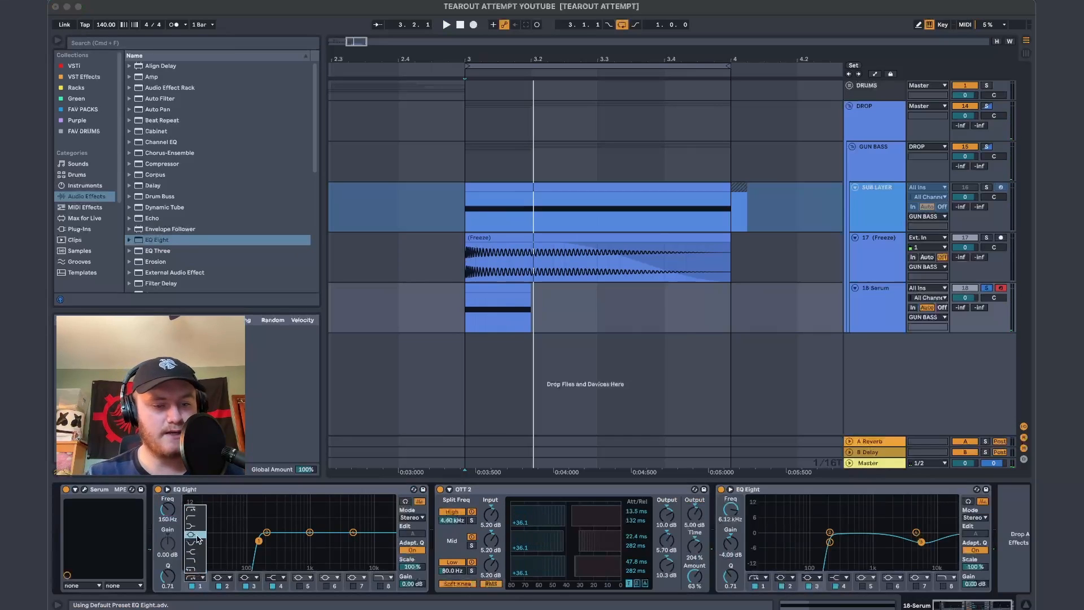
pyautogui.click(191, 534)
pyautogui.moveTo(259, 532); pyautogui.dragTo(311, 532)
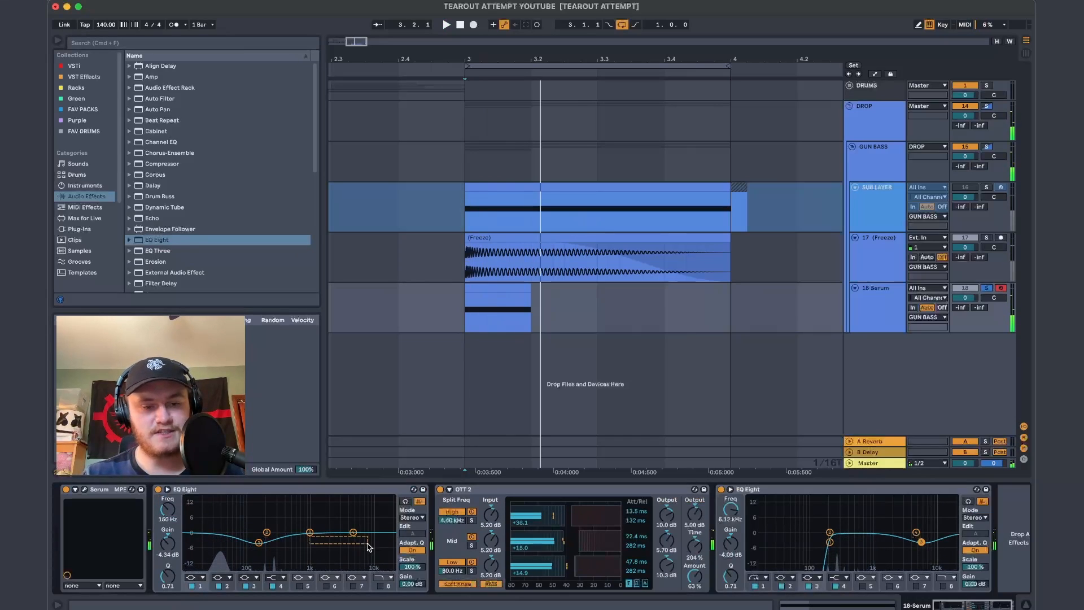
pyautogui.moveTo(376, 548); pyautogui.dragTo(360, 549)
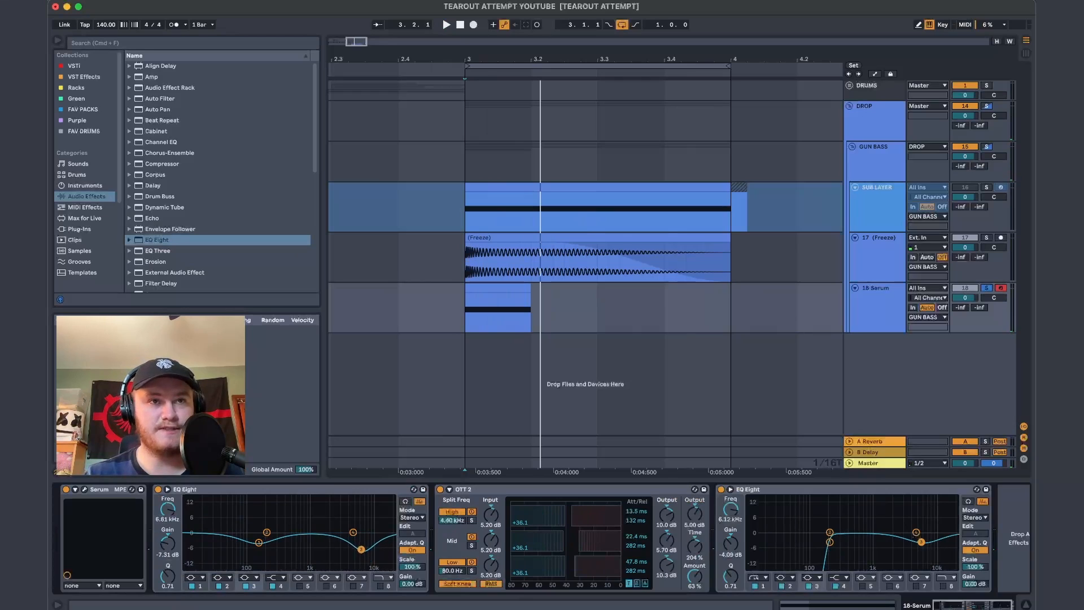
# Soften the first EQ's high dip and boost 284 Hz by about 3.35 dB while playing the bass
pyautogui.moveTo(258, 542); pyautogui.dragTo(258, 535)
pyautogui.press('space')
pyautogui.moveTo(354, 542); pyautogui.dragTo(355, 538)
pyautogui.press('space')
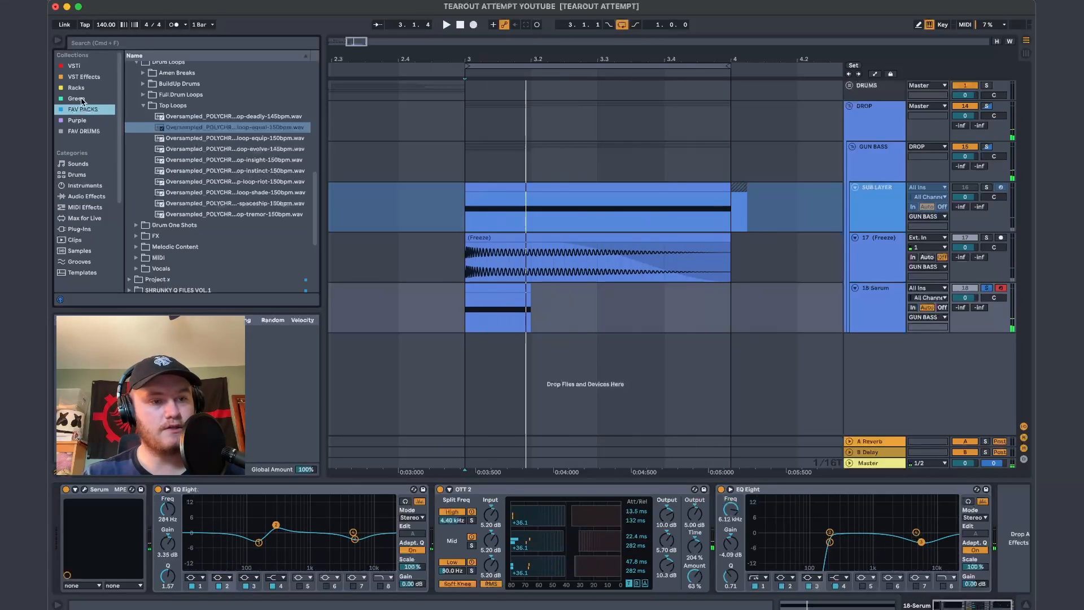
# Insert the Rift distortion between the first EQ Eight and the OTT
pyautogui.click(87, 77)
pyautogui.click(153, 219)
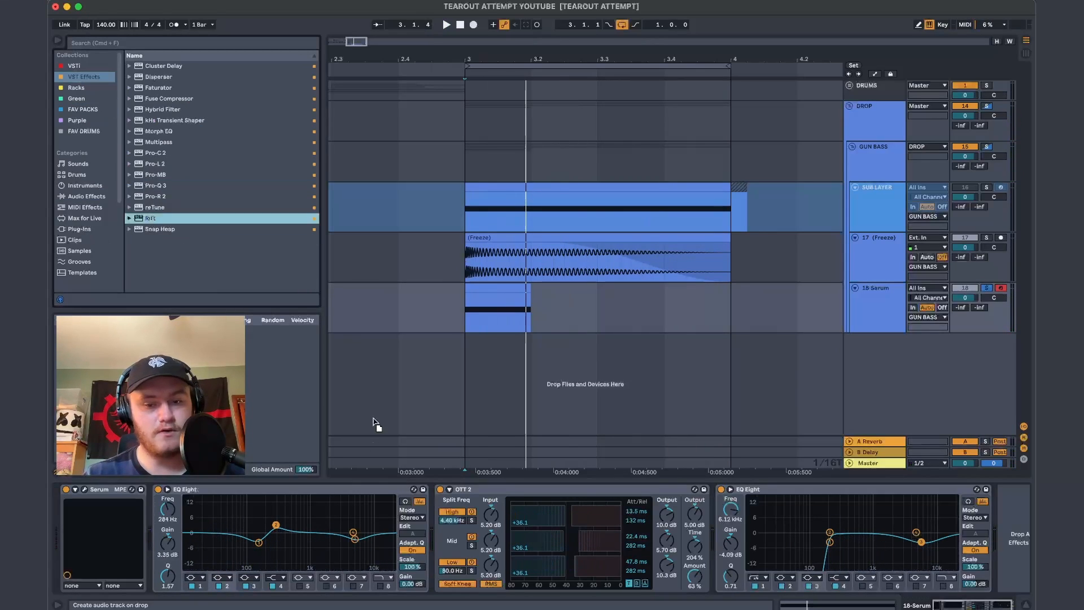
pyautogui.moveTo(430, 537); pyautogui.dragTo(768, 563)
pyautogui.moveTo(579, 497); pyautogui.dragTo(535, 507)
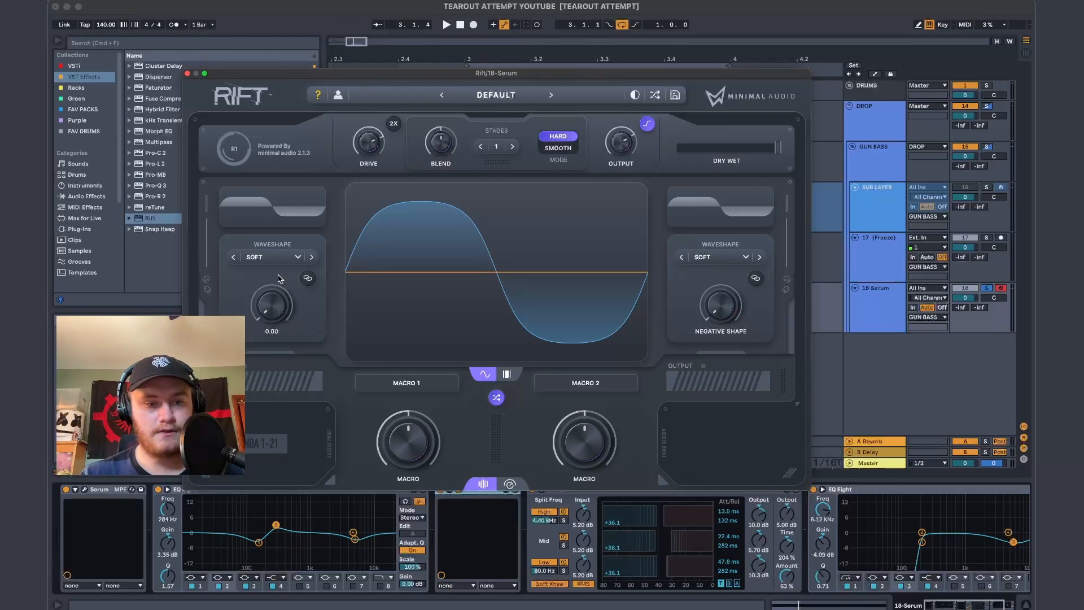
# Set Rift's positive shape to the Insig bit depth and toggle its shape link
pyautogui.click(279, 258)
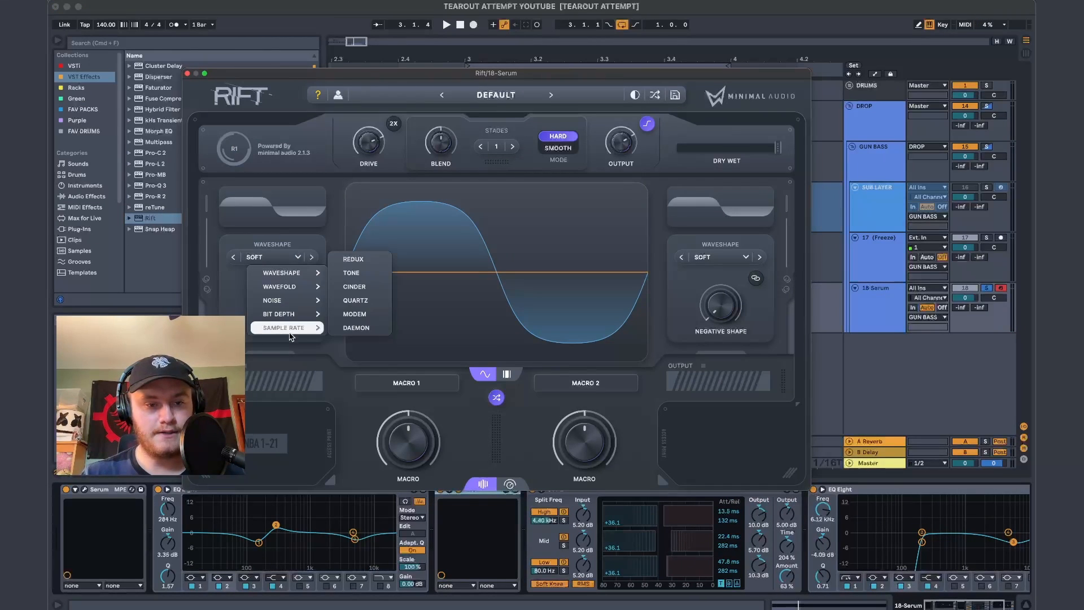
pyautogui.moveTo(301, 314)
pyautogui.click(352, 274)
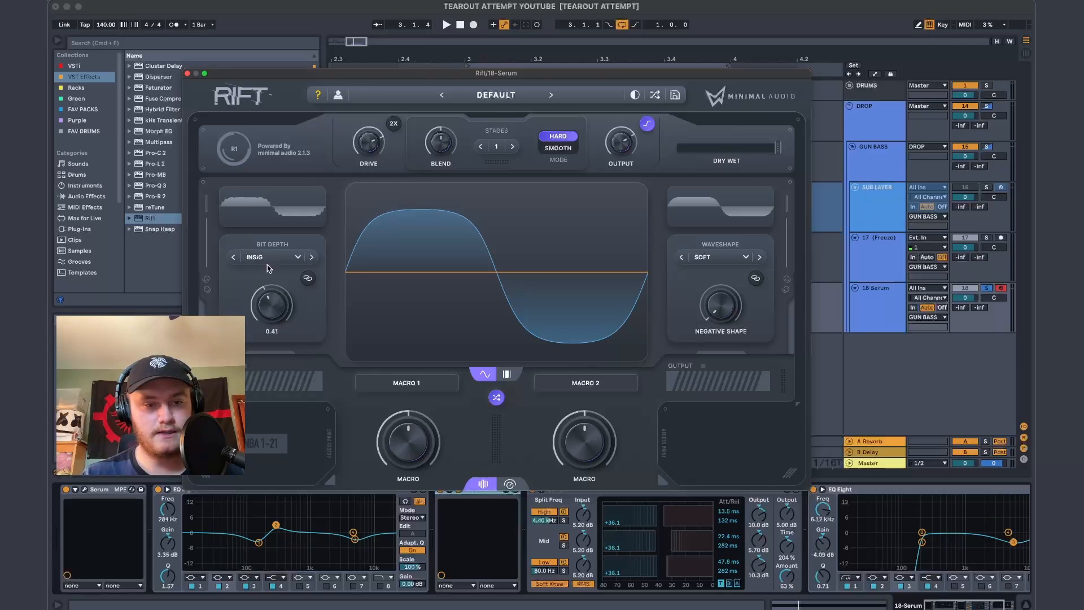
pyautogui.click(308, 278)
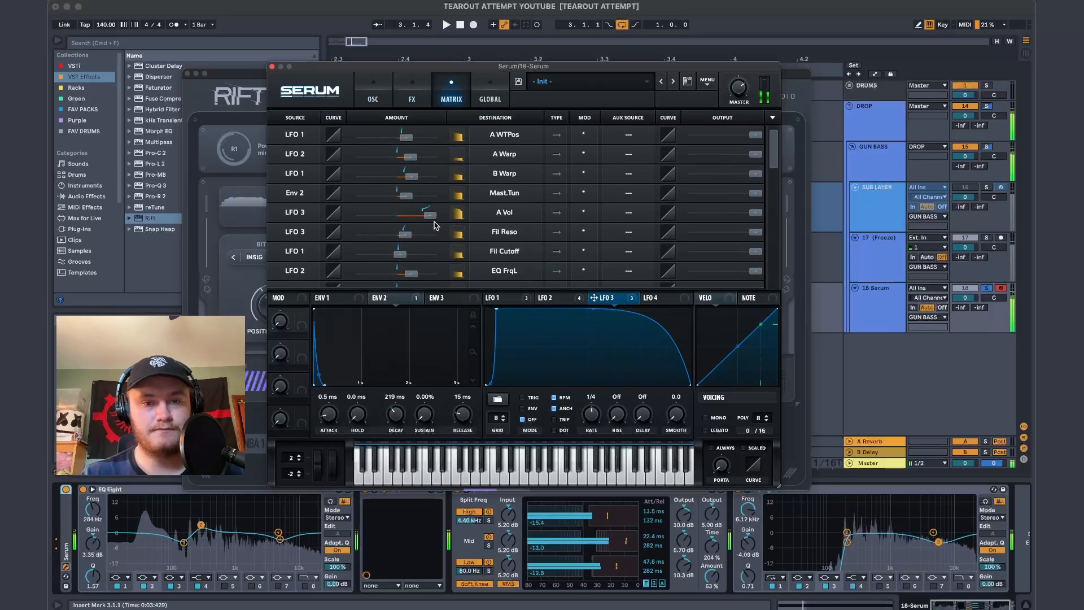
# Check the Env 2 modulation amount on Serum's master tuning during playback, and close the Serum window
pyautogui.moveTo(406, 201)
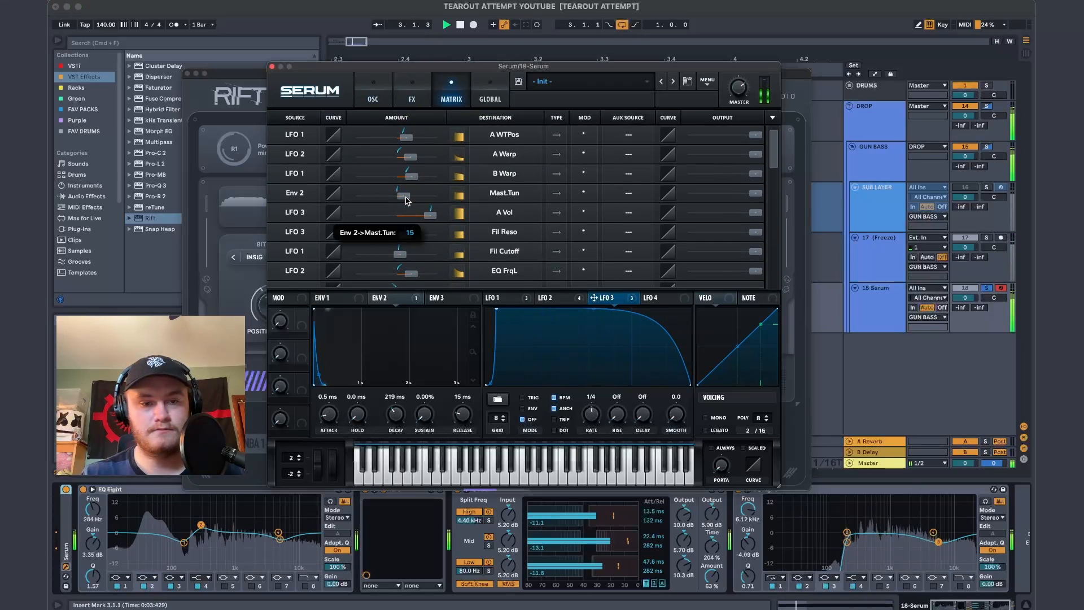
pyautogui.click(271, 66)
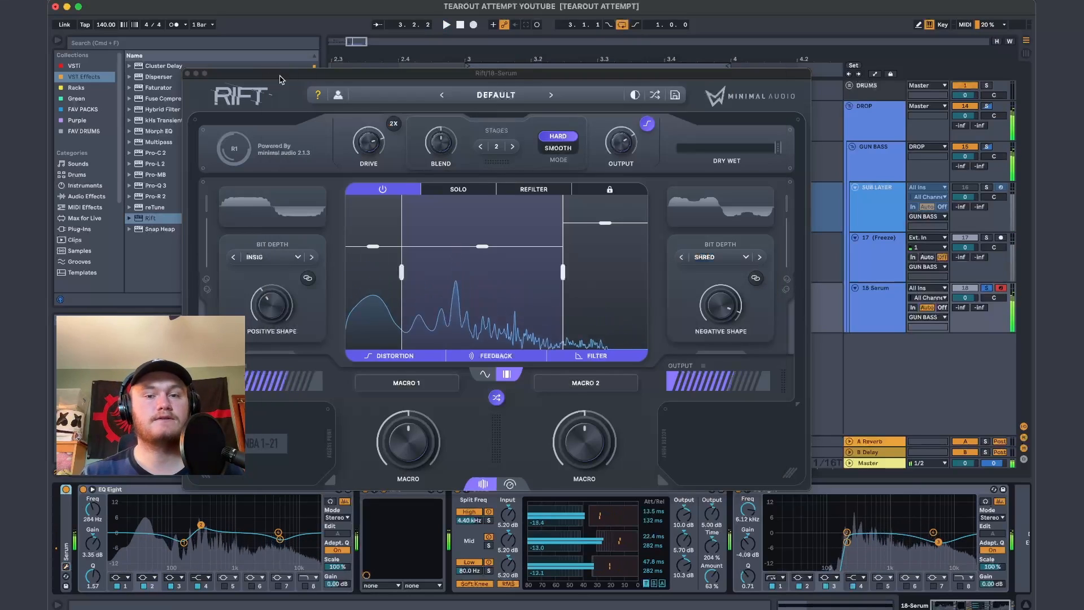
pyautogui.press('space')
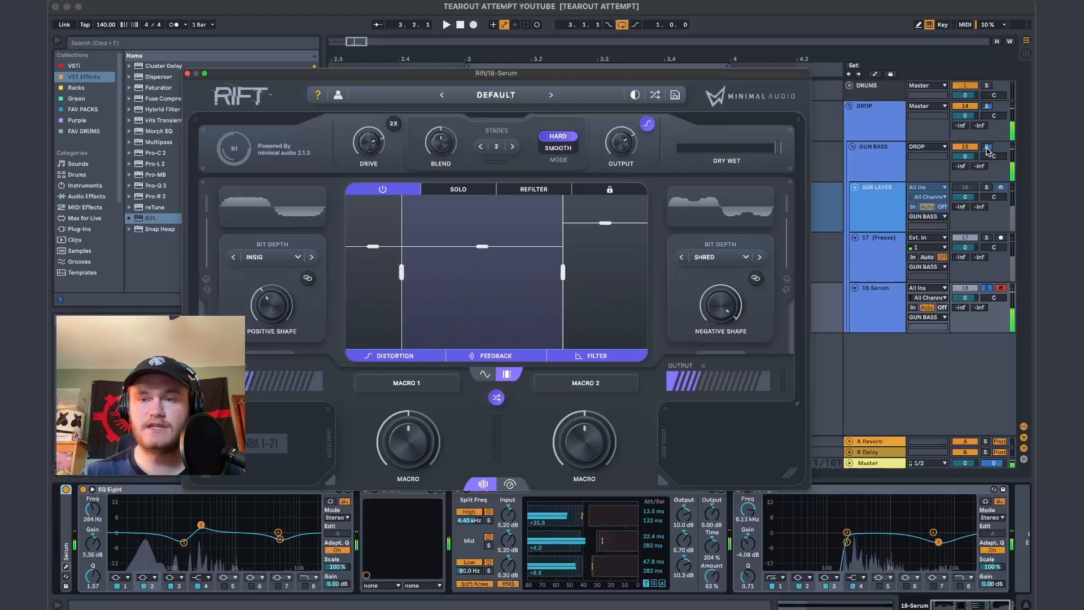
# Solo the GUN BASS group to hear all layers and shorten the frozen clip to end midway between 3.3 and 3.4
pyautogui.click(987, 148)
pyautogui.press('space')
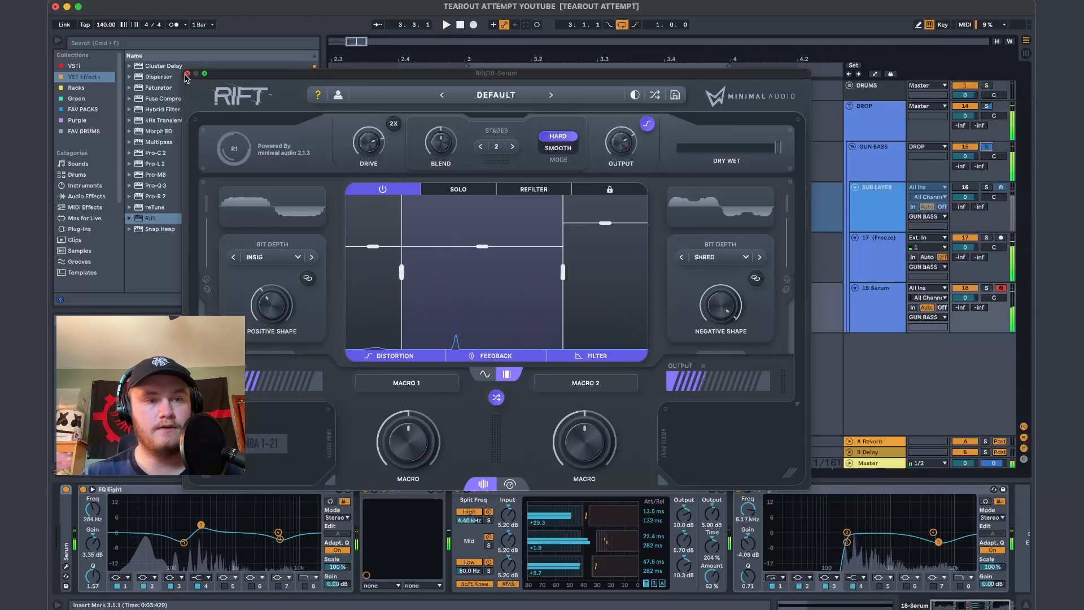
pyautogui.click(187, 73)
pyautogui.moveTo(659, 263); pyautogui.dragTo(634, 285)
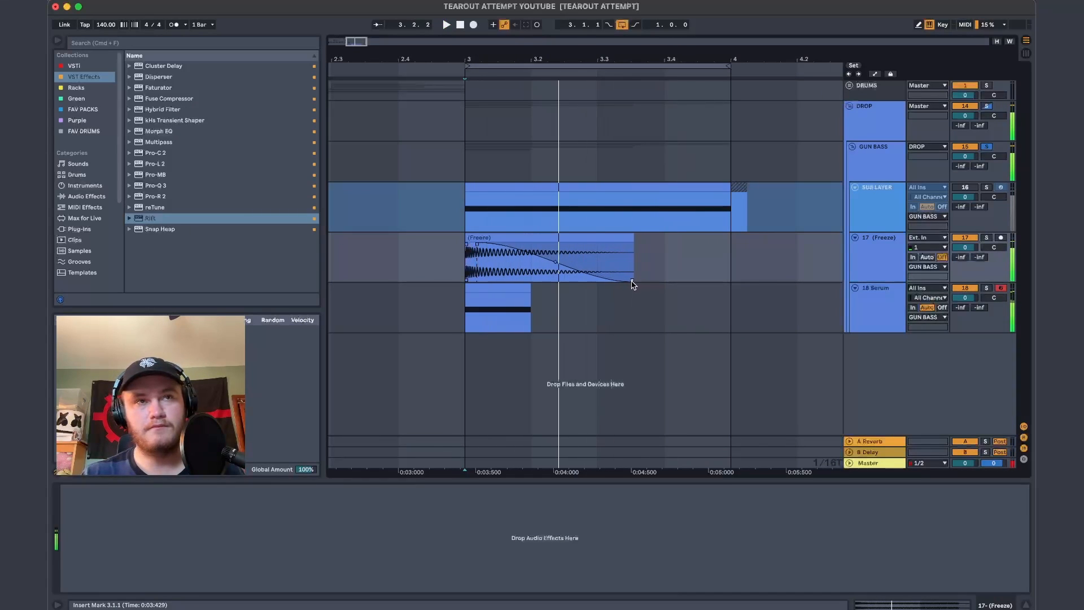
# Solo the 18 Serum track and play its processed bass
pyautogui.click(893, 300)
pyautogui.click(987, 289)
pyautogui.press('space')
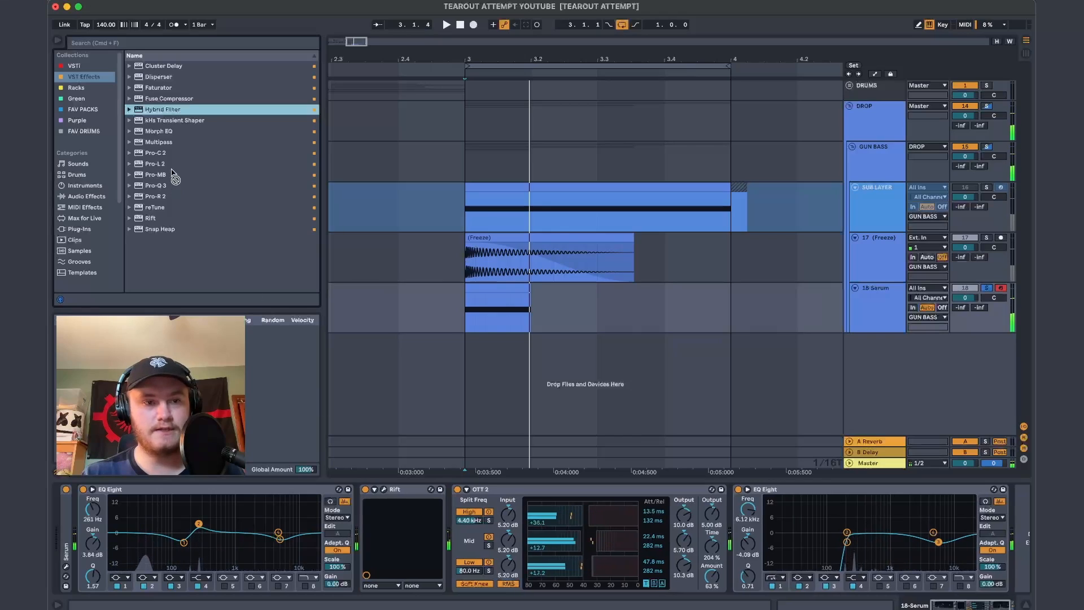
# Try a grouped Cluster Delay between Rift and the OTT, and delete it from the chain
pyautogui.moveTo(169, 66); pyautogui.dragTo(501, 512)
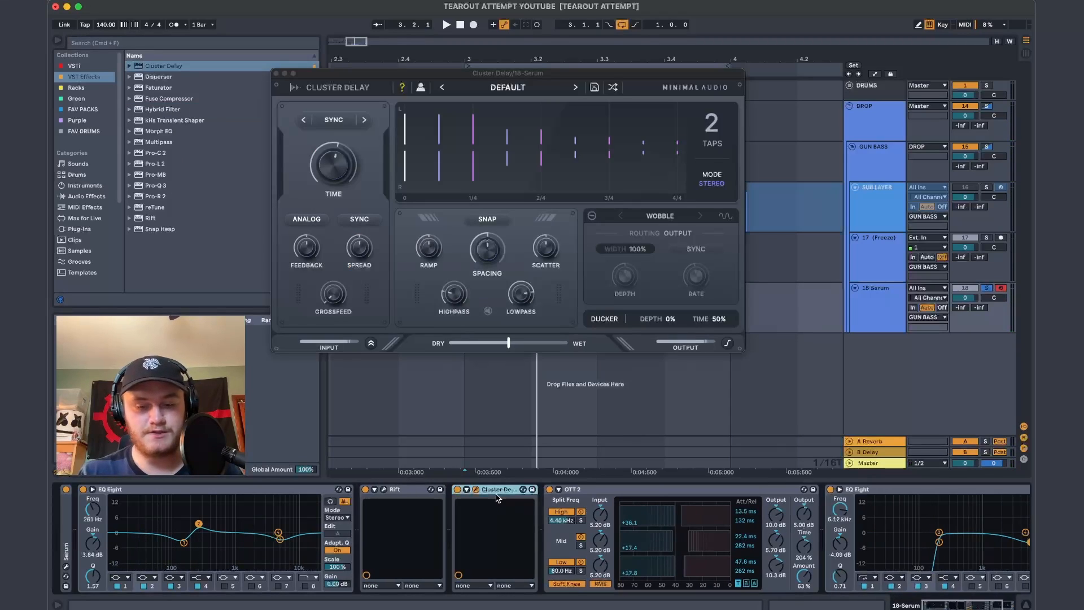
pyautogui.press('super+g')
pyautogui.click(460, 521)
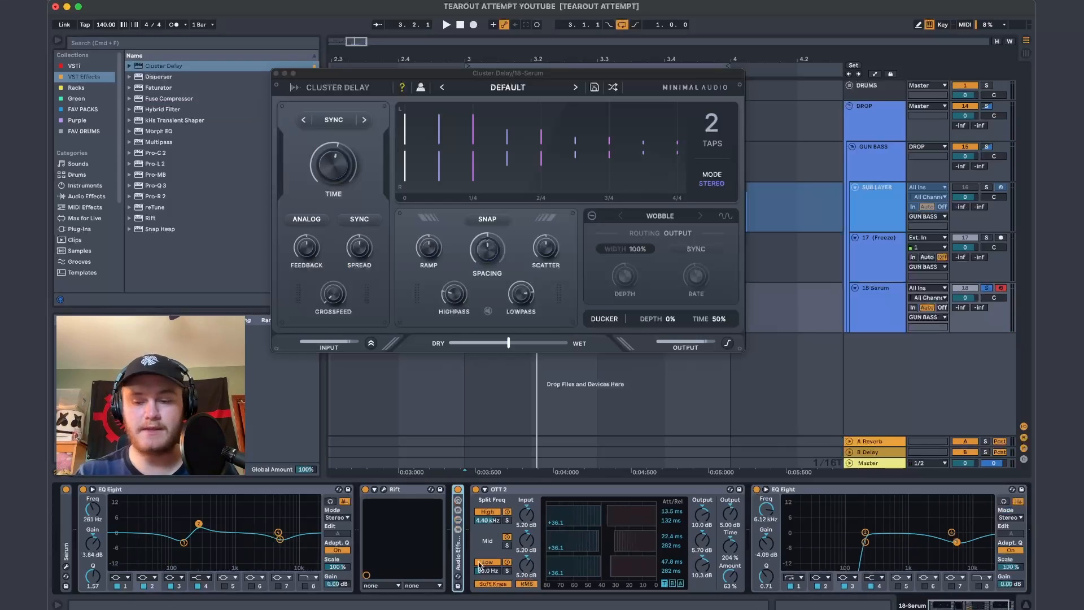
pyautogui.press('Delete')
# Insert a Delay audio effect between Rift and the OTT
pyautogui.click(86, 197)
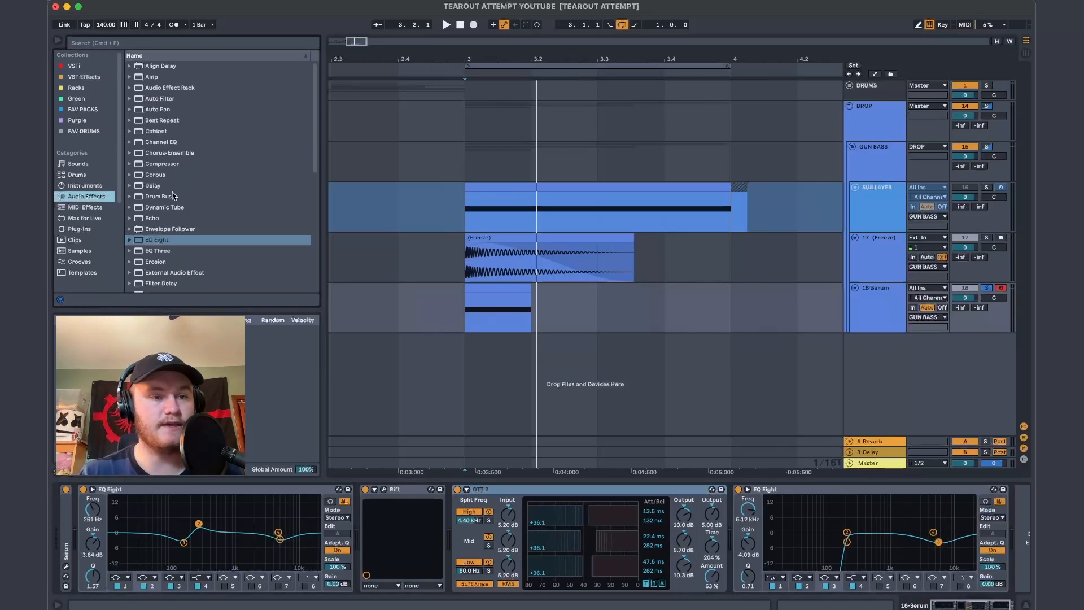
pyautogui.moveTo(142, 189); pyautogui.dragTo(488, 528)
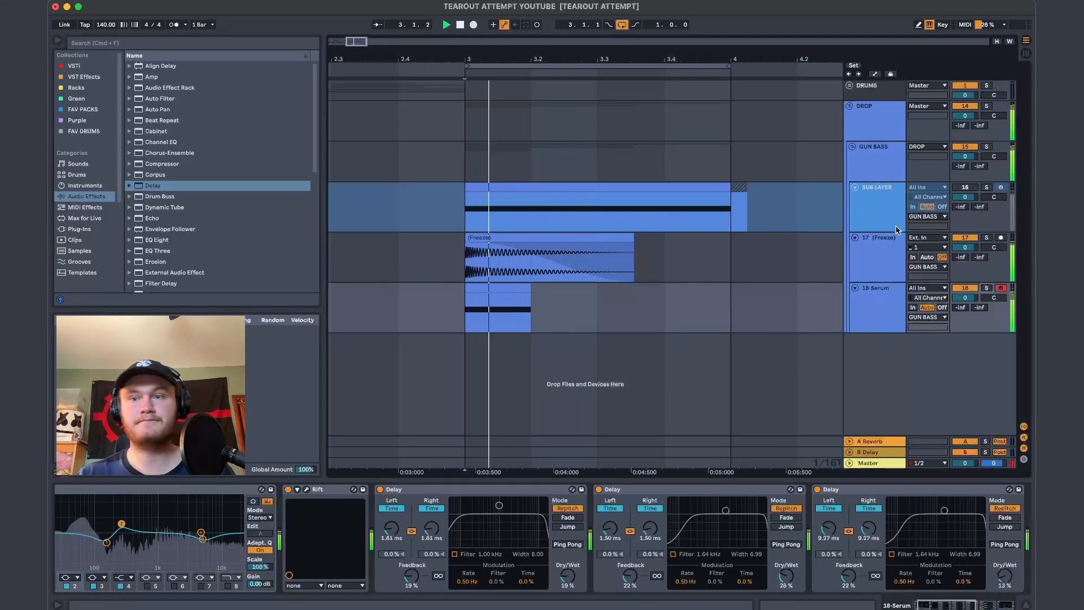
# Add an audio track with the KSHMR Punchy Kick 08 D# sample at bar 3 and move it above the Serum track
pyautogui.press('space')
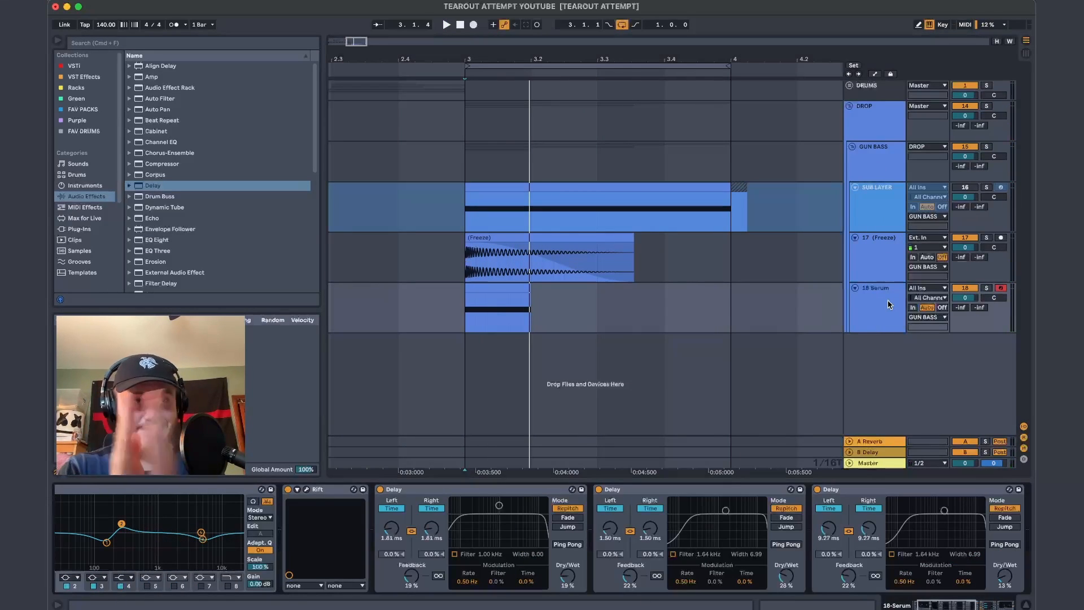
pyautogui.press('super+t')
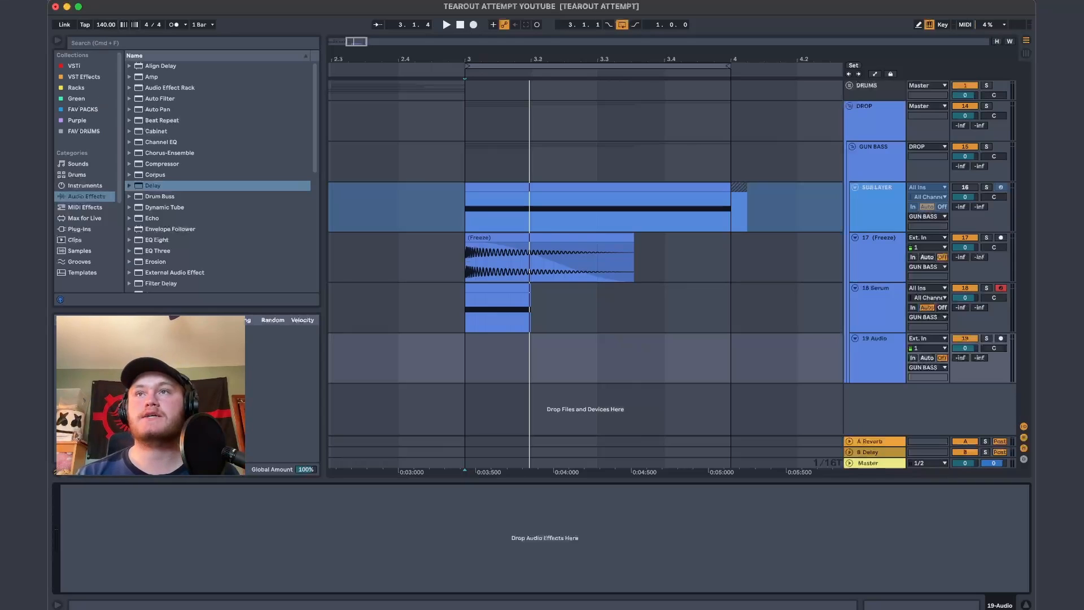
pyautogui.press('super+Tab')
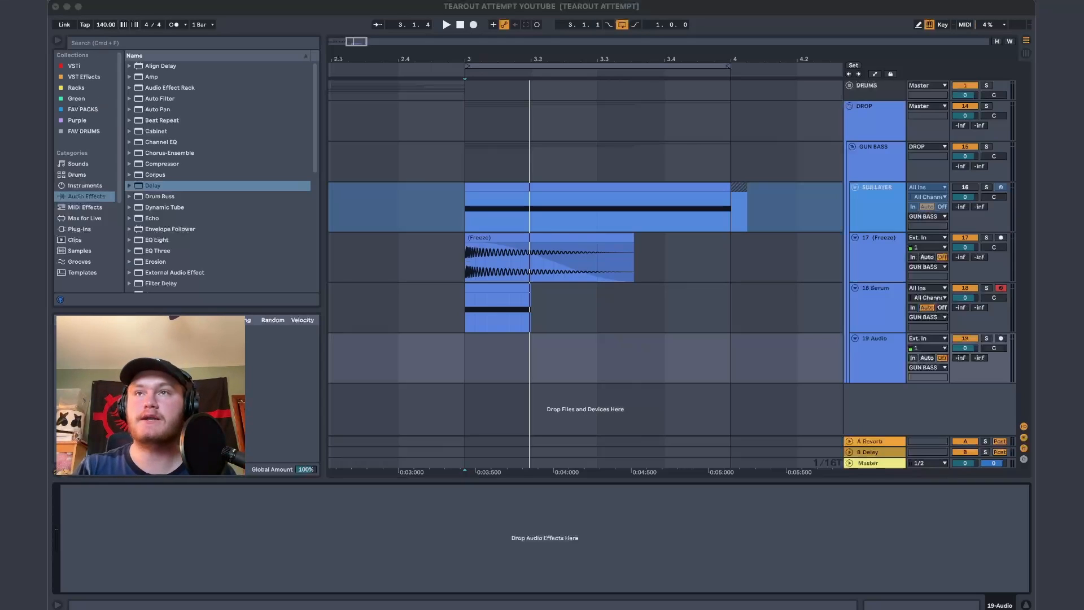
pyautogui.moveTo(509, 283); pyautogui.dragTo(466, 367)
pyautogui.moveTo(876, 349); pyautogui.dragTo(881, 305)
# Shorten the kick clip to about 0.11 seconds and play it with the other gun bass layers
pyautogui.moveTo(537, 289); pyautogui.dragTo(477, 290)
pyautogui.click(472, 308)
pyautogui.press('space')
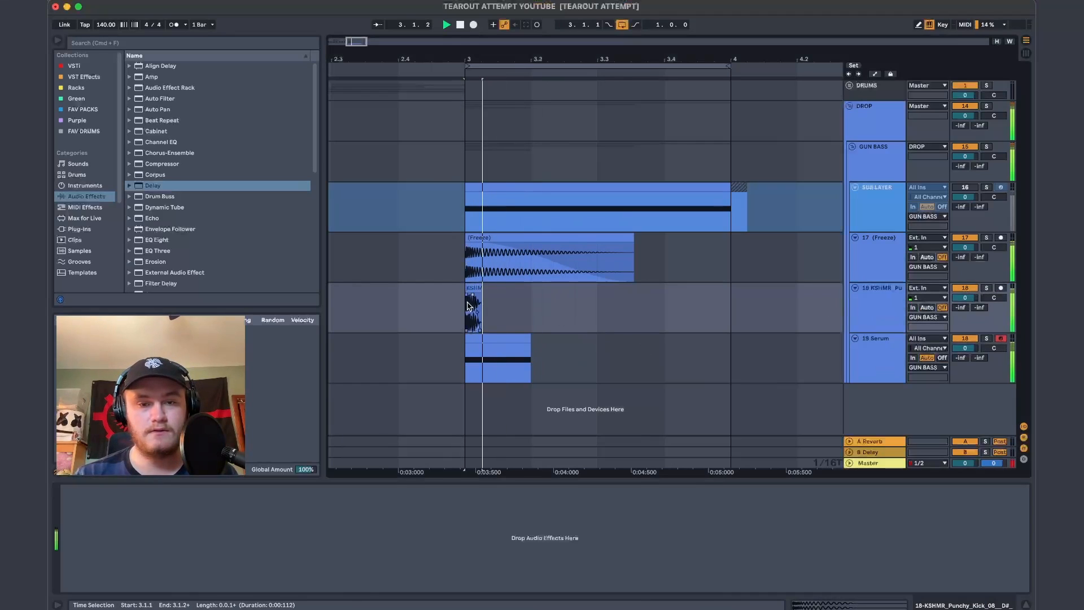
# Add Pro-Q 3 to the kick track and create a 12 dB/oct low cut at about 276 Hz
pyautogui.press('+')
pyautogui.press('+')
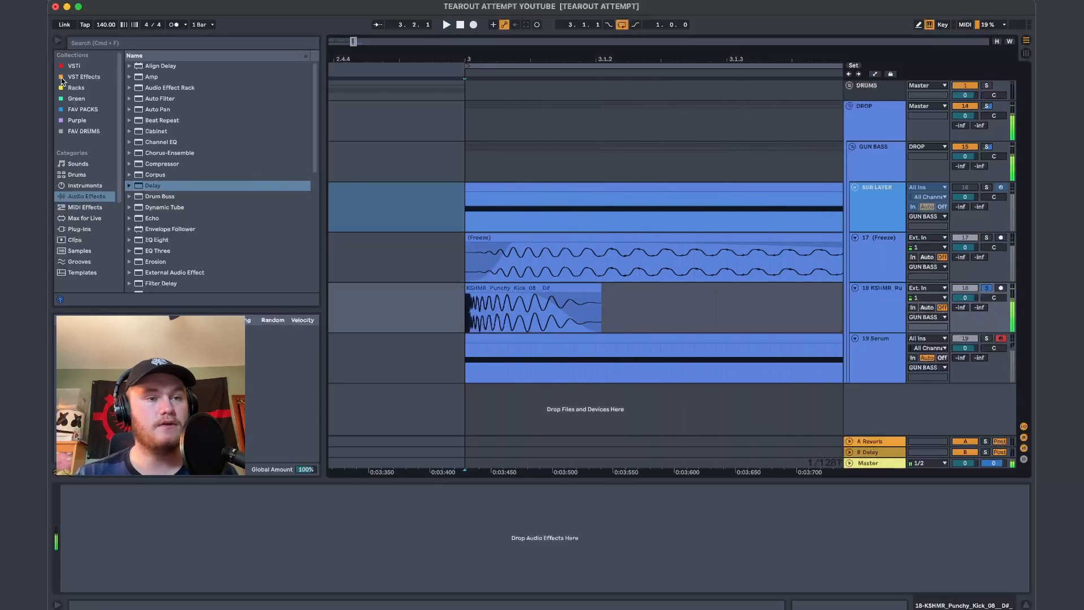
pyautogui.click(84, 77)
pyautogui.moveTo(158, 187); pyautogui.dragTo(428, 191)
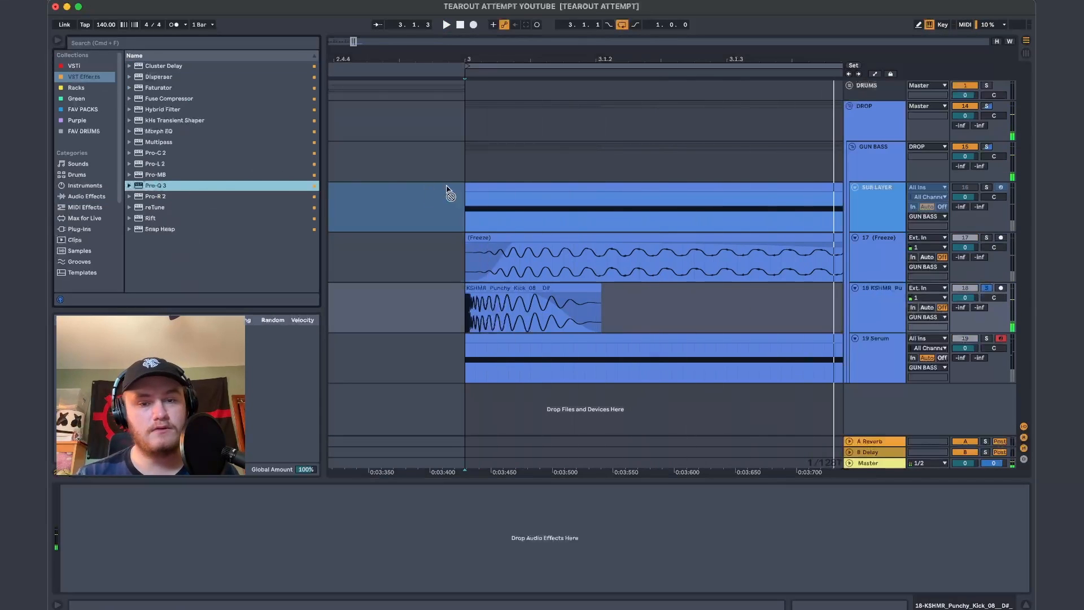
pyautogui.moveTo(472, 304); pyautogui.dragTo(473, 304)
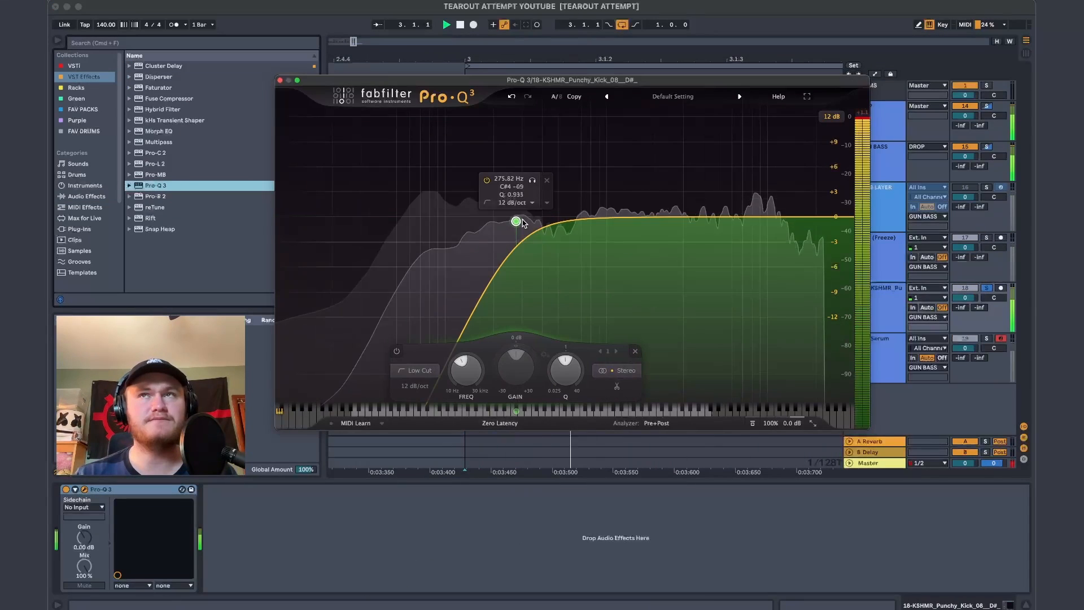
pyautogui.click(986, 288)
pyautogui.press('space')
pyautogui.click(280, 80)
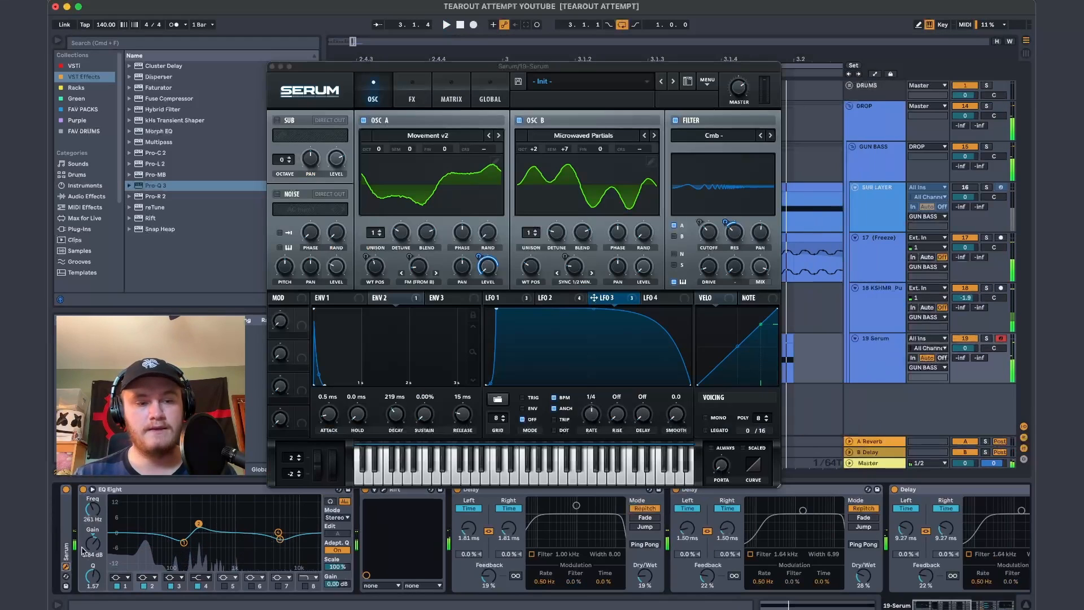
# Try oscillator B of the gun bass Serum at +1 octave while playing the layers
pyautogui.click(434, 267)
pyautogui.press('space')
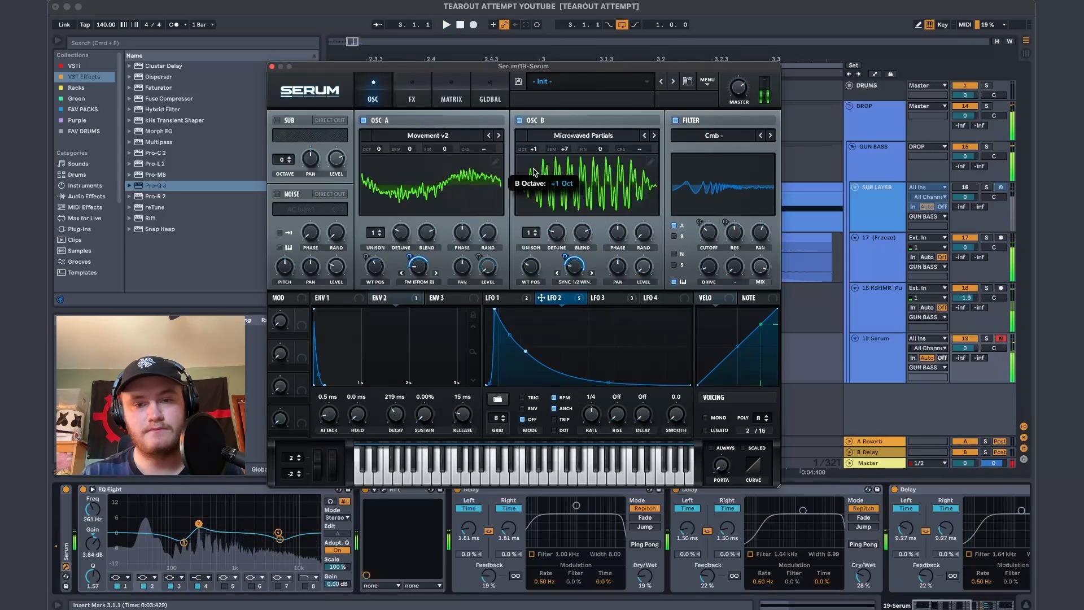
pyautogui.press('space')
pyautogui.click(534, 172)
# Load the VR Table 1 wavetable into Serum's oscillator B
pyautogui.click(584, 135)
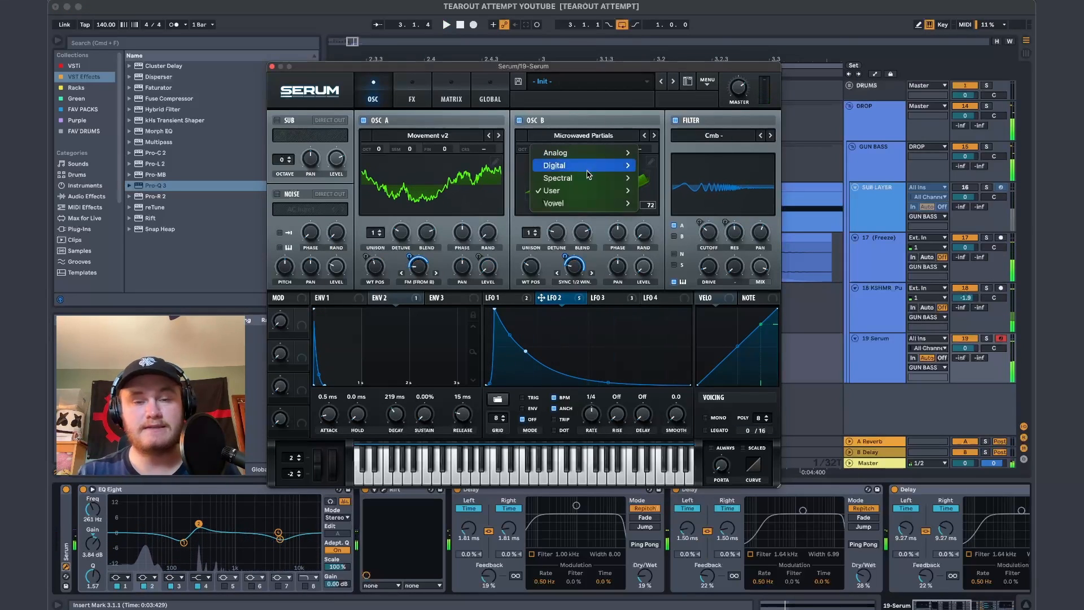
pyautogui.moveTo(581, 196)
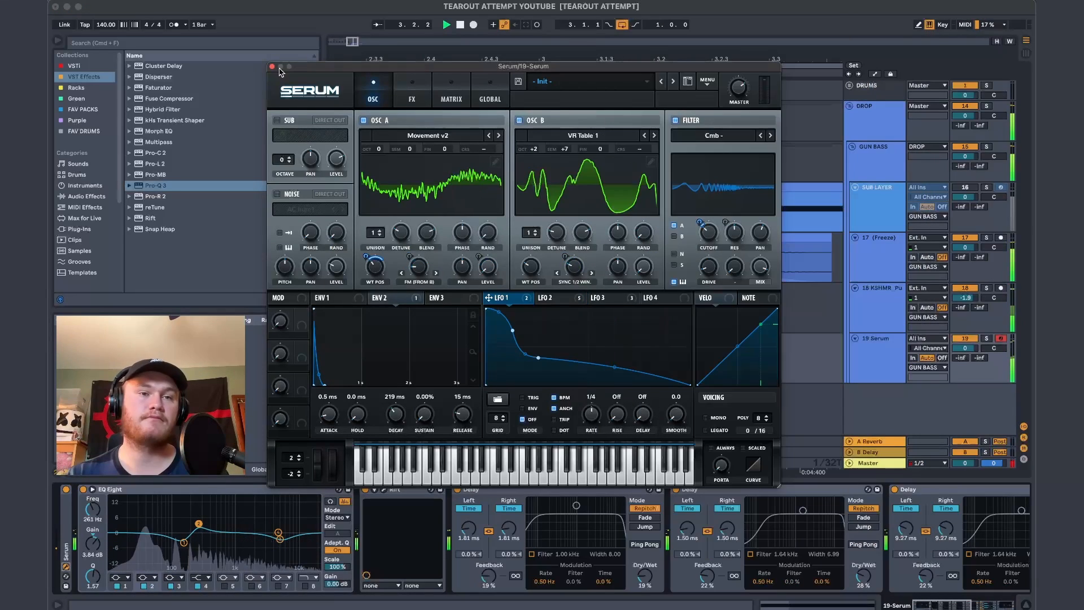
pyautogui.click(272, 67)
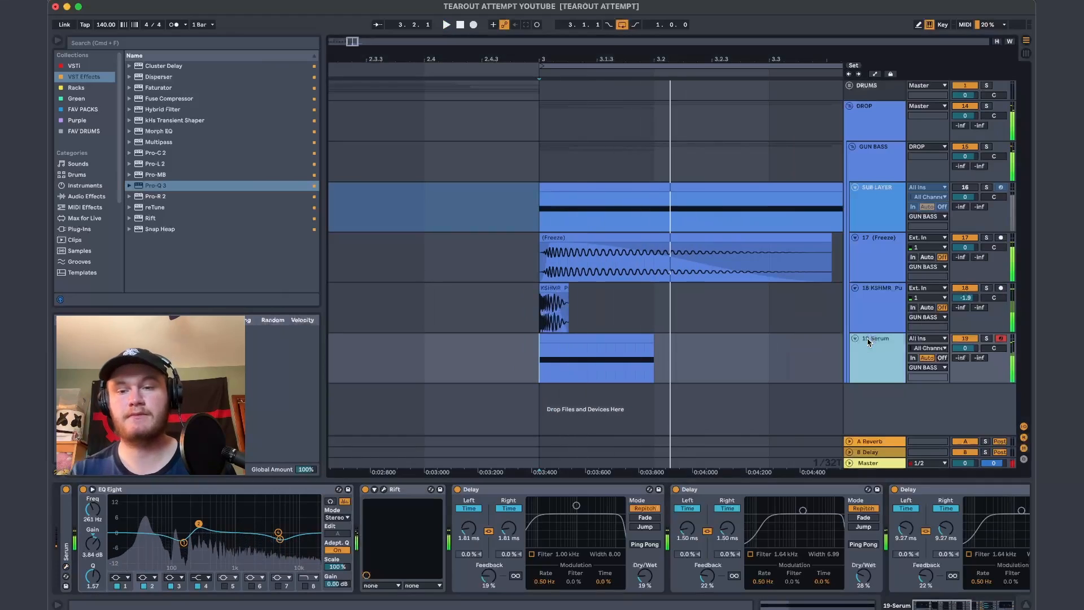
# Insert an audio track below the 19 Serum track and search the whole sample library for "Perc"
pyautogui.click(889, 359)
pyautogui.press('space')
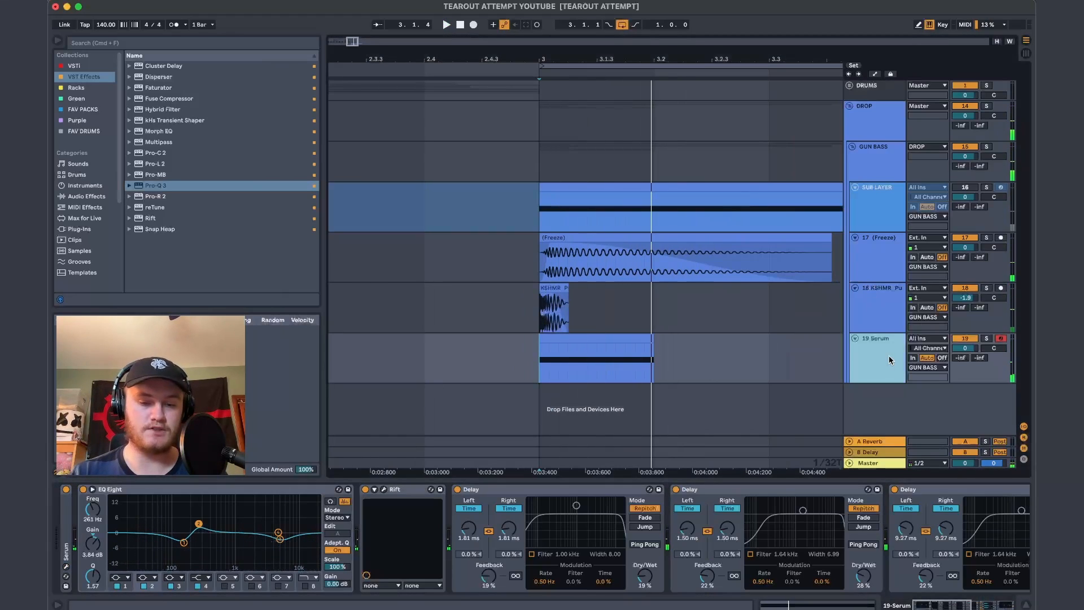
pyautogui.press('super+t')
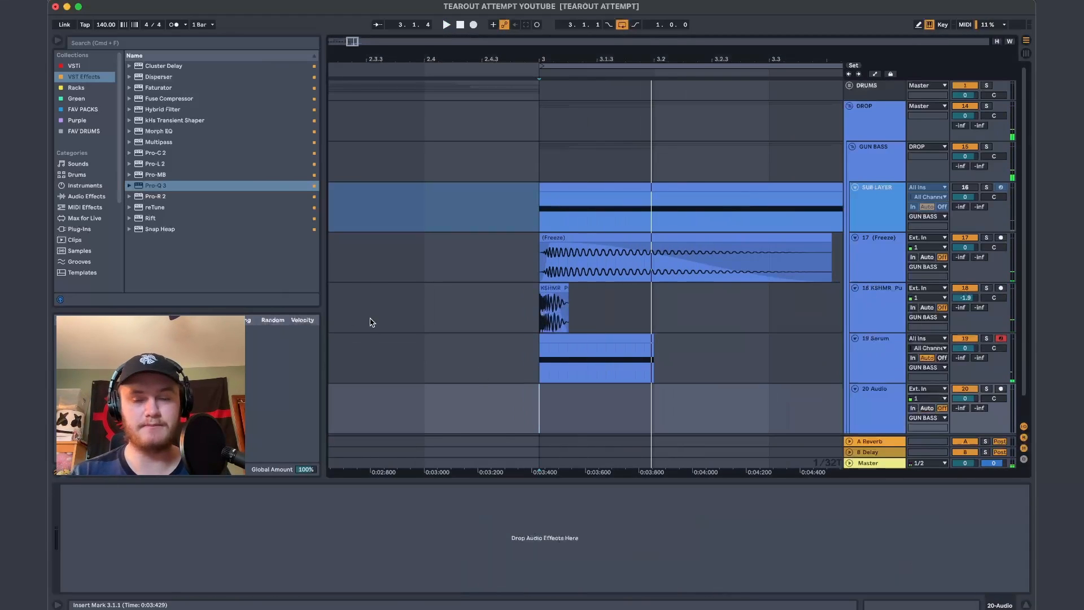
pyautogui.click(84, 41)
pyautogui.write('Per')
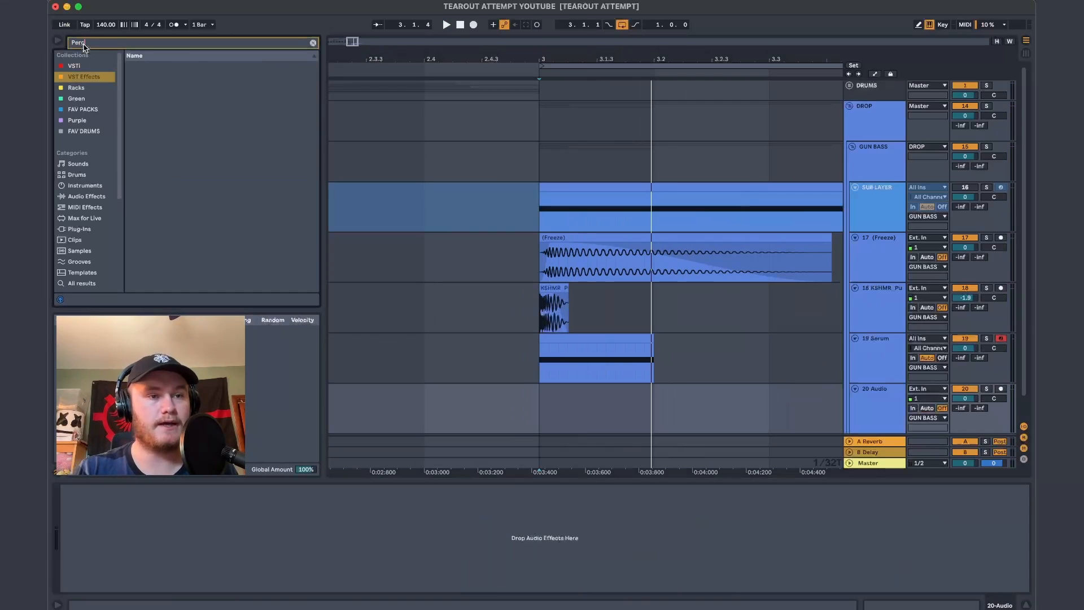
pyautogui.write('c')
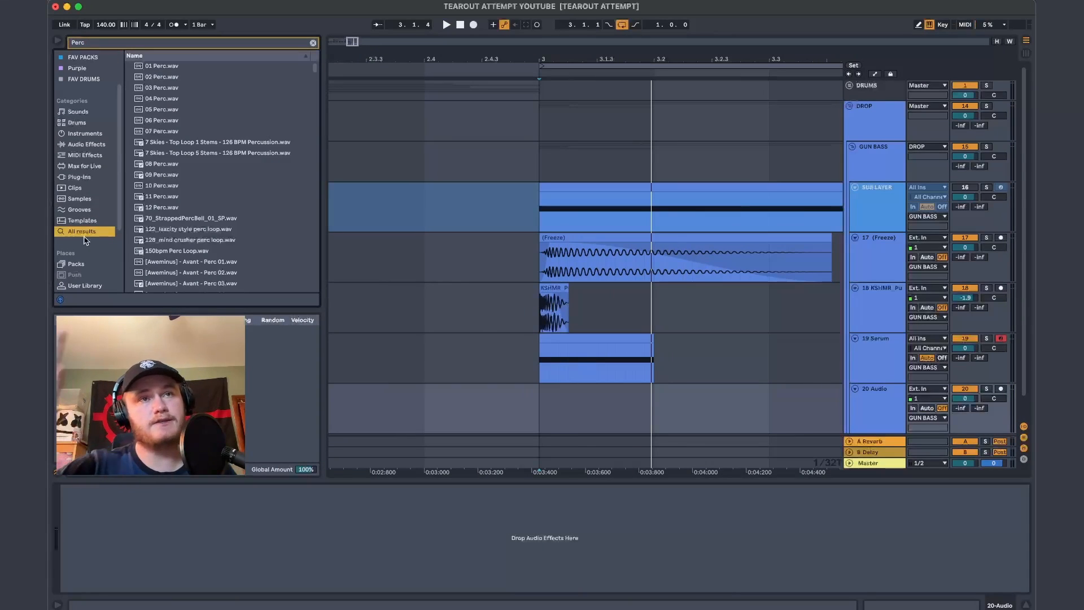
# Audition the [Aweminus] Avant Perc samples for a percussive layer
pyautogui.scroll(-4, 218, 176)
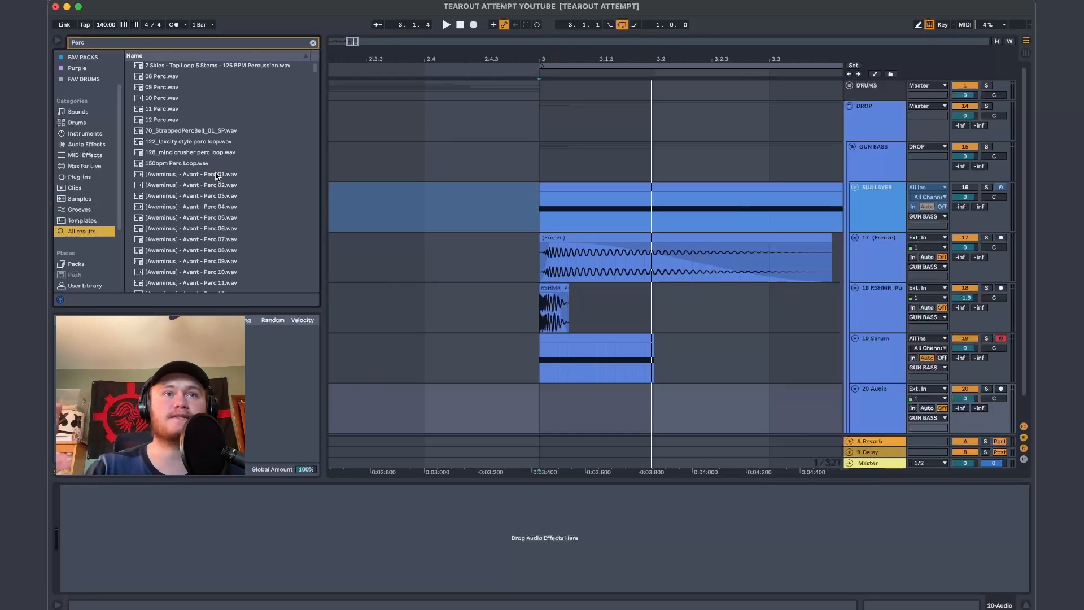
pyautogui.click(224, 219)
pyautogui.click(226, 229)
pyautogui.click(227, 239)
pyautogui.click(226, 250)
pyautogui.scroll(-2, 225, 264)
pyautogui.click(226, 128)
pyautogui.click(227, 108)
pyautogui.click(227, 138)
pyautogui.click(235, 255)
pyautogui.click(232, 289)
pyautogui.click(241, 234)
pyautogui.click(241, 211)
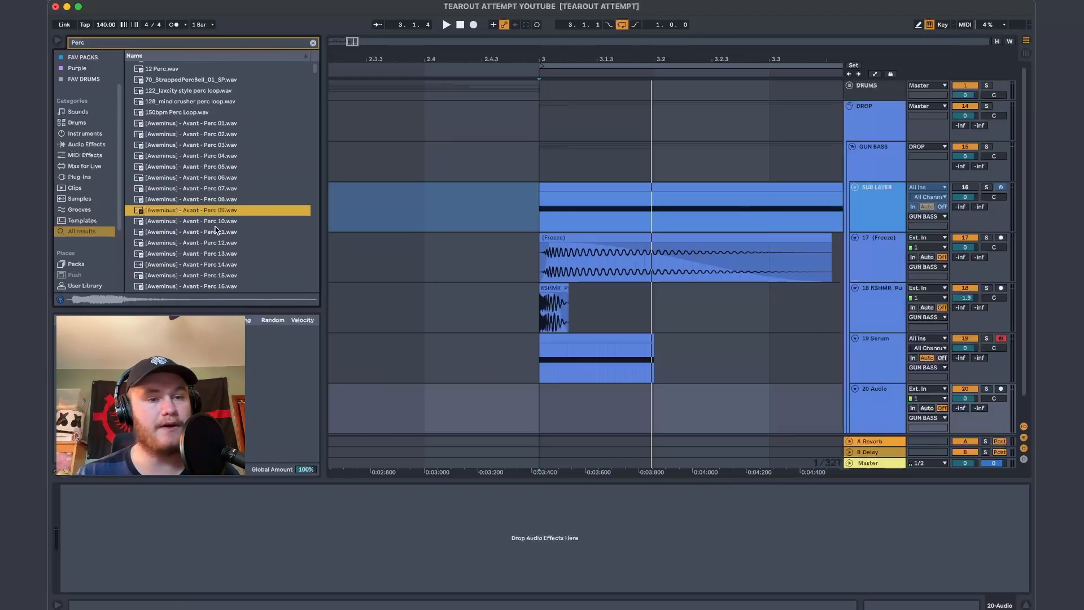
# Place [Aweminus] - Avant - Perc 09 at bar 3 on the new audio track and set its volume to -4.8 dB
pyautogui.moveTo(200, 212); pyautogui.dragTo(559, 418)
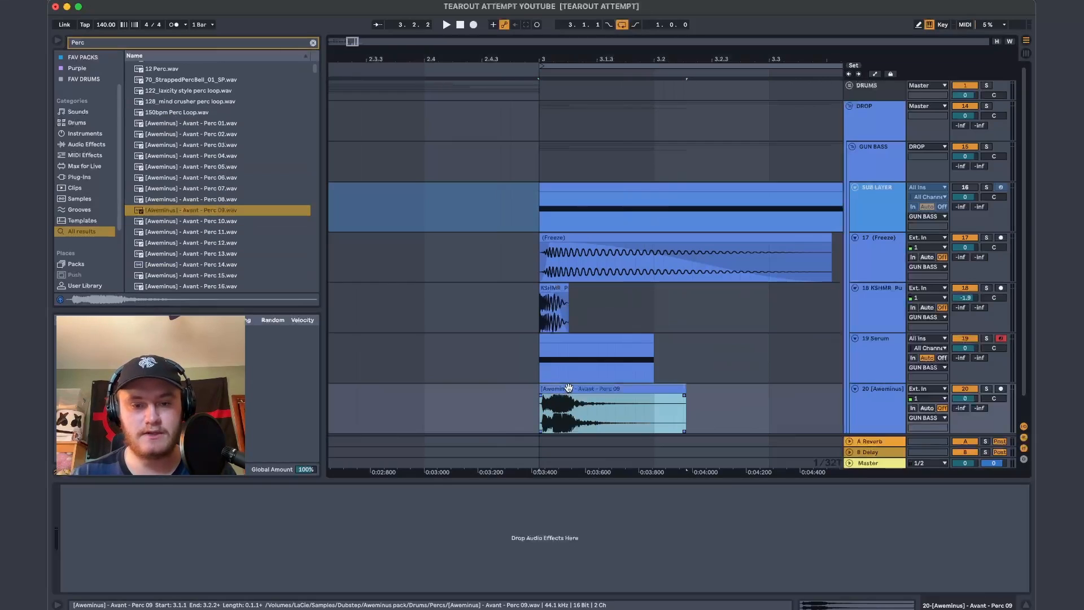
pyautogui.scroll(2, 568, 387)
pyautogui.click(461, 415)
pyautogui.press('space')
pyautogui.moveTo(965, 398); pyautogui.dragTo(965, 415)
pyautogui.press('space')
pyautogui.press('space')
pyautogui.press('space')
# Try a different transposition for the Perc 09 clip
pyautogui.scroll(-4, 651, 362)
pyautogui.hscroll(1, 622, 357)
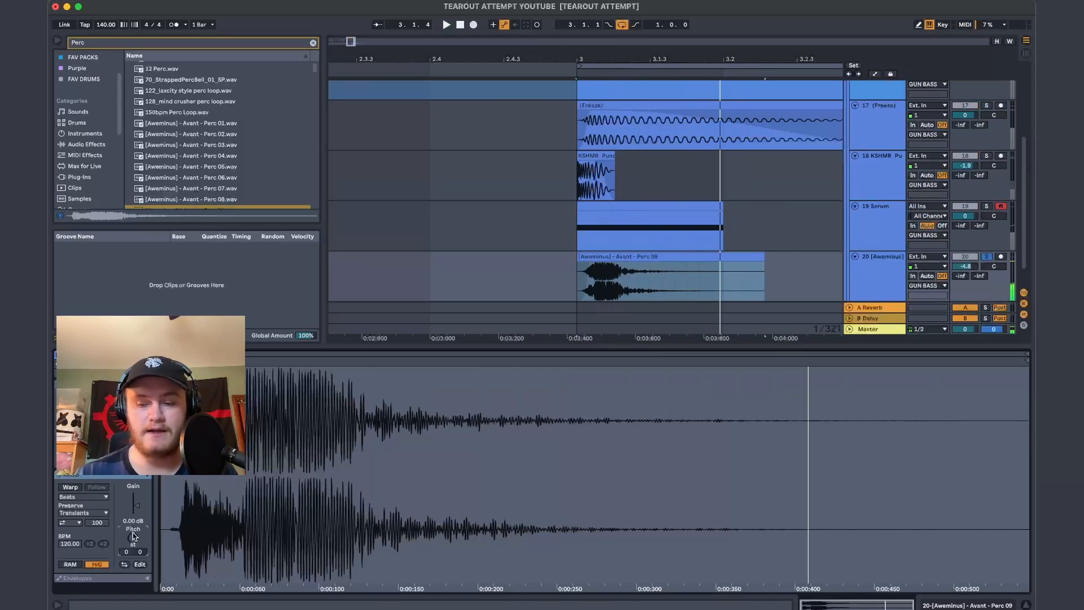
pyautogui.moveTo(132, 533); pyautogui.dragTo(132, 536)
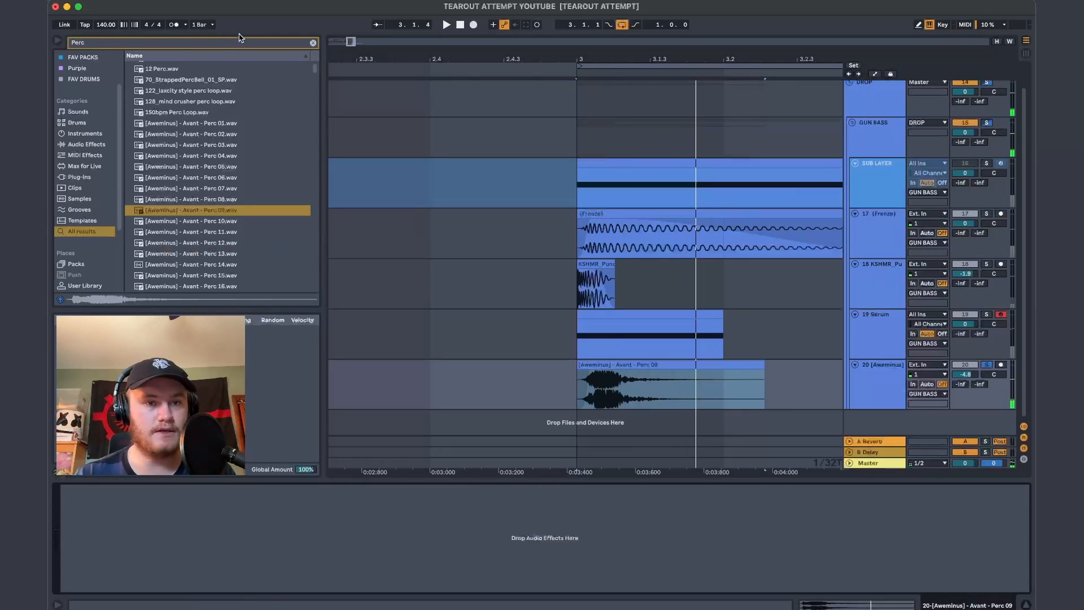
# Clear the sample search and add Pro-Q 3 to the Perc 09 track
pyautogui.click(314, 42)
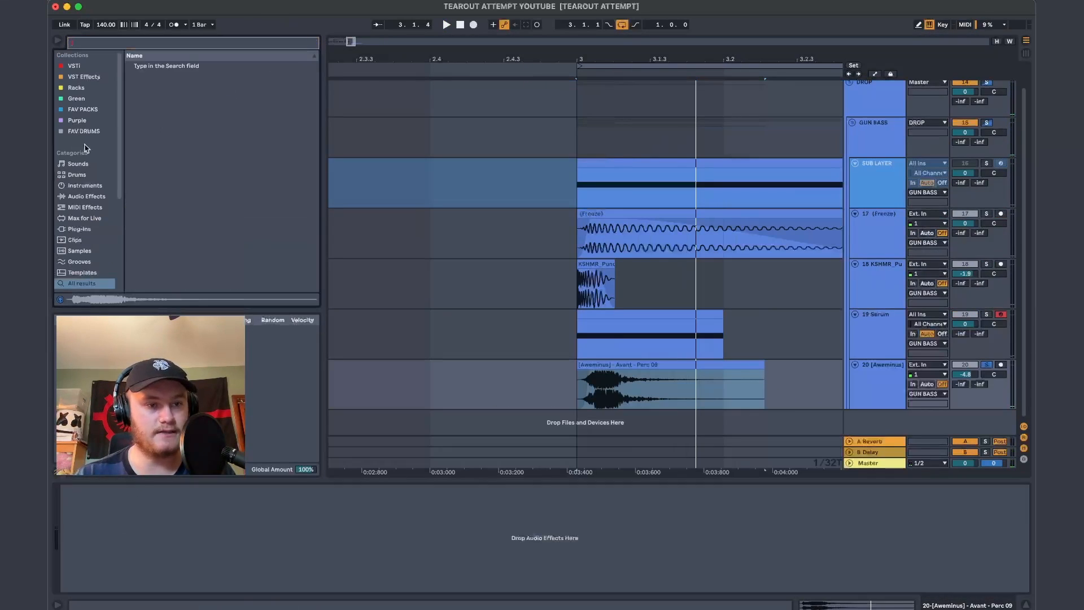
pyautogui.click(99, 77)
pyautogui.doubleClick(155, 185)
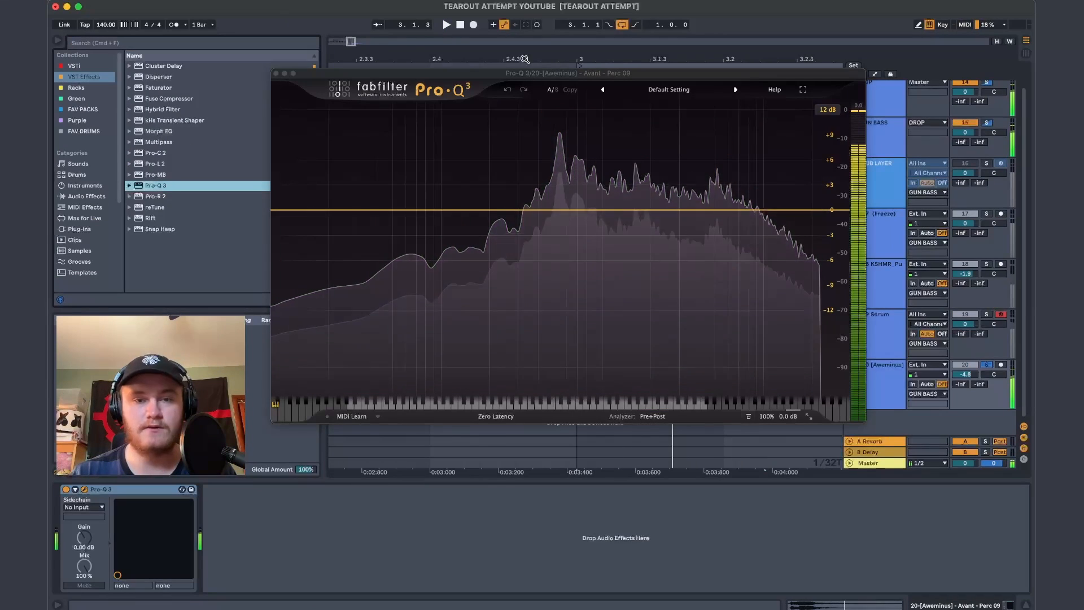
pyautogui.click(293, 91)
# Transpose the Perc 09 clip up 2 semitones and set its track volume to -7.6 dB
pyautogui.click(648, 367)
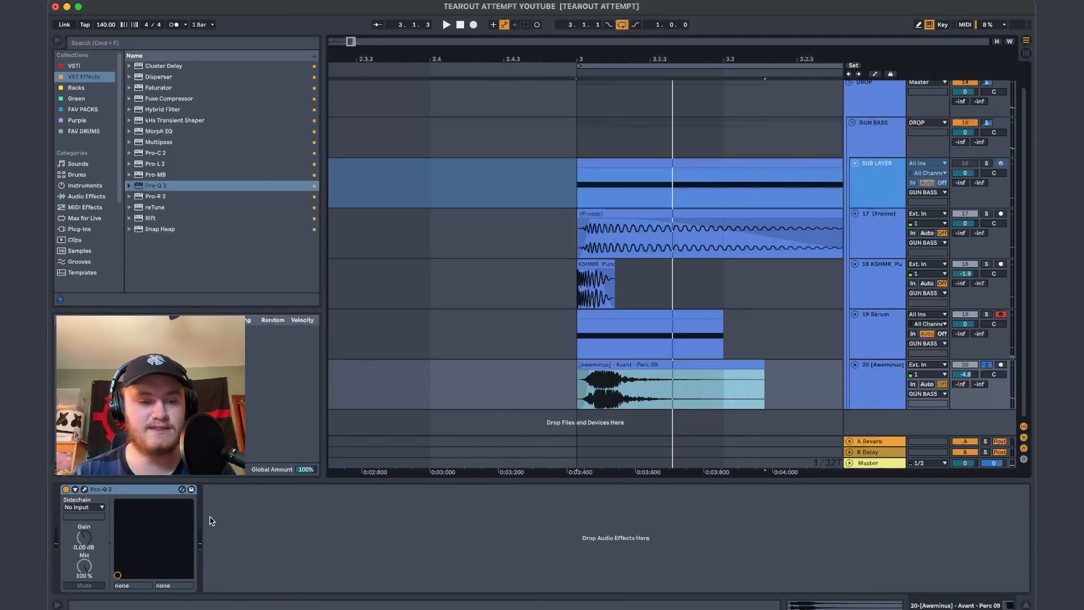
pyautogui.doubleClick(647, 369)
pyautogui.moveTo(134, 538); pyautogui.dragTo(133, 533)
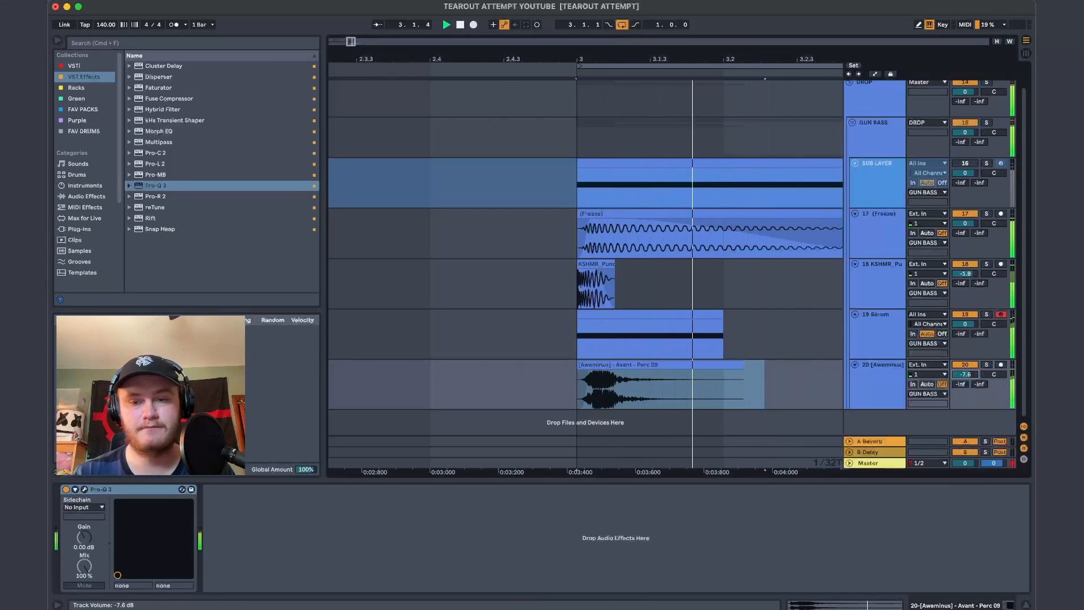
# Turn on warping for the Perc 09 clip and set its warp mode to Tones
pyautogui.doubleClick(634, 368)
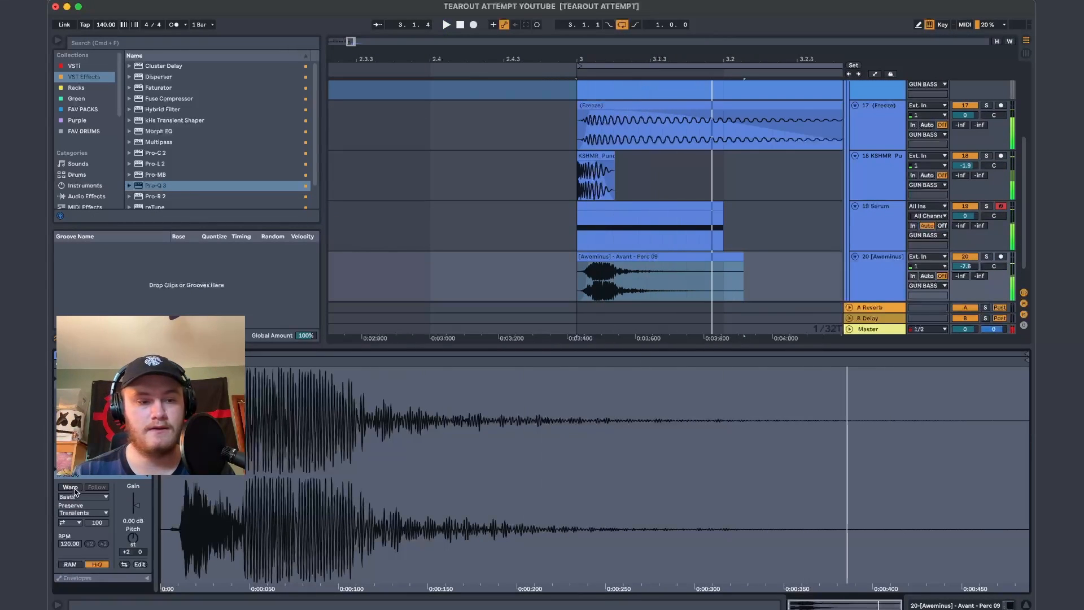
pyautogui.click(70, 487)
pyautogui.click(75, 497)
pyautogui.click(77, 514)
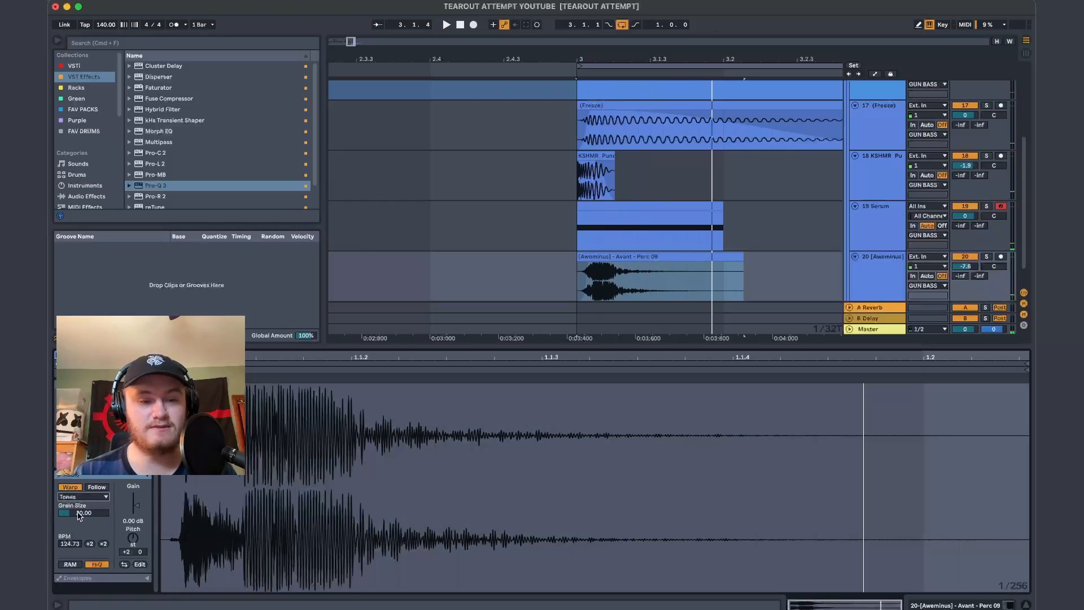
# Stretch the warped Perc 09 clip to a longer duration and trim its end to just before 3.3
pyautogui.moveTo(743, 256); pyautogui.dragTo(888, 254)
pyautogui.press('space')
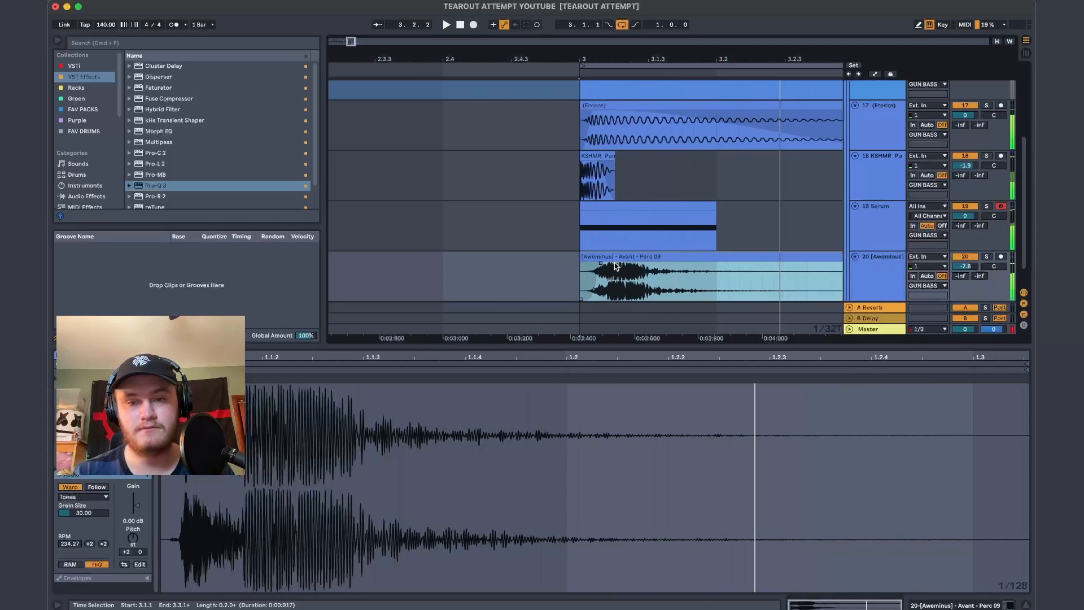
pyautogui.press('-')
pyautogui.moveTo(748, 253); pyautogui.dragTo(751, 253)
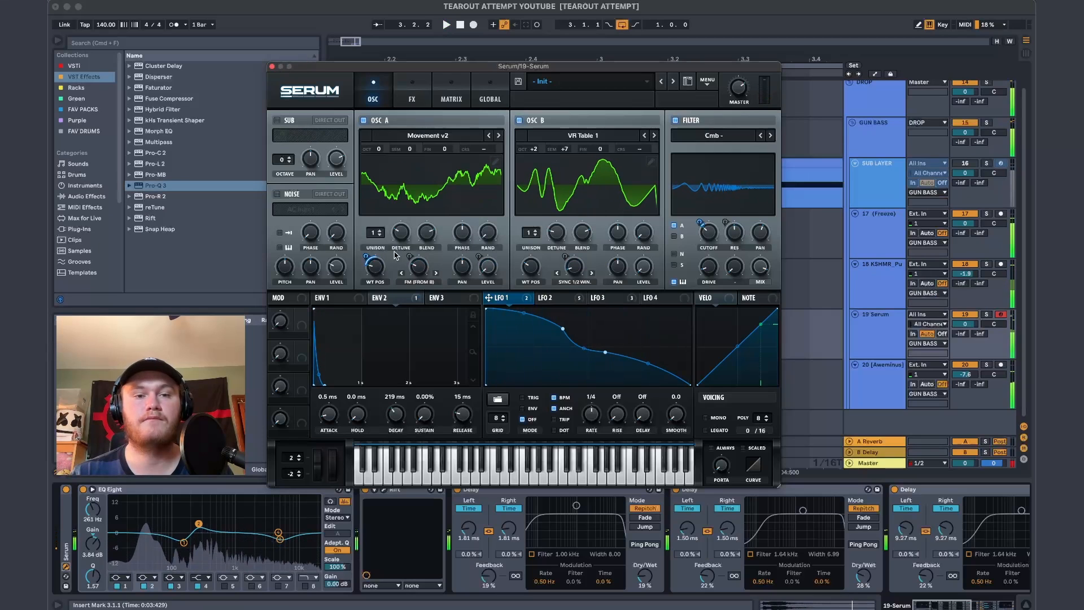
# Play the gun bass layers and assign LFO 1 to oscillator B's wavetable position in the 19 Serum track
pyautogui.press('space')
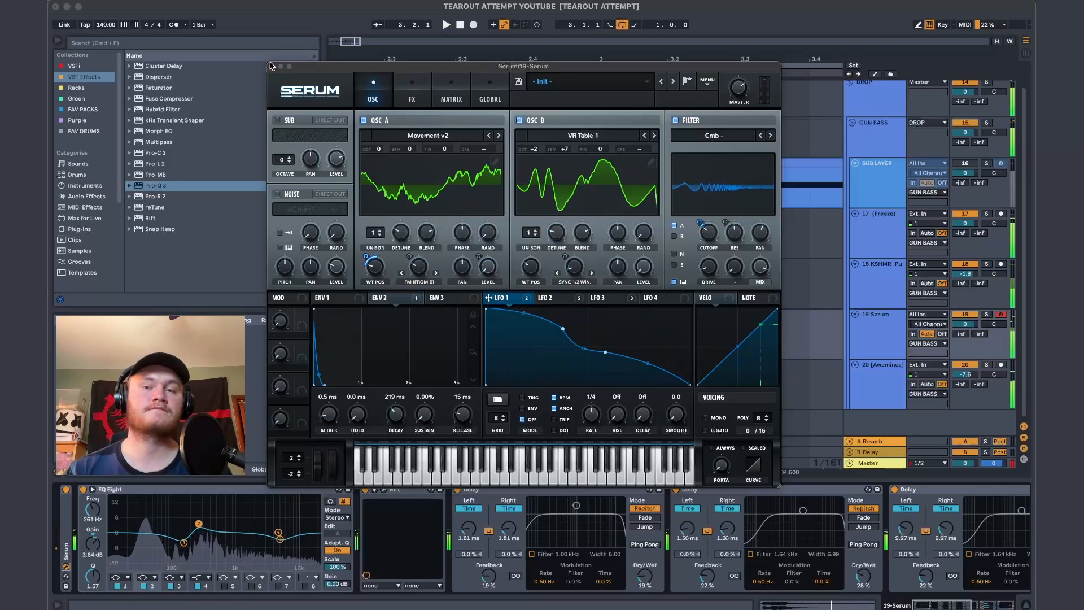
pyautogui.click(272, 67)
pyautogui.click(588, 212)
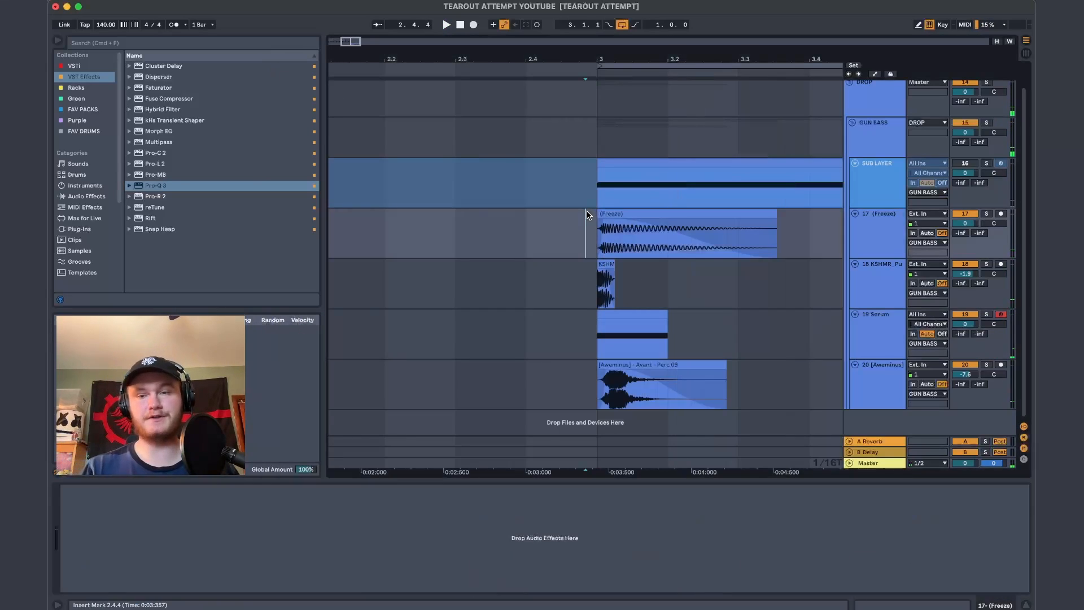
pyautogui.press('space')
pyautogui.hscroll(2, 587, 214)
pyautogui.click(719, 317)
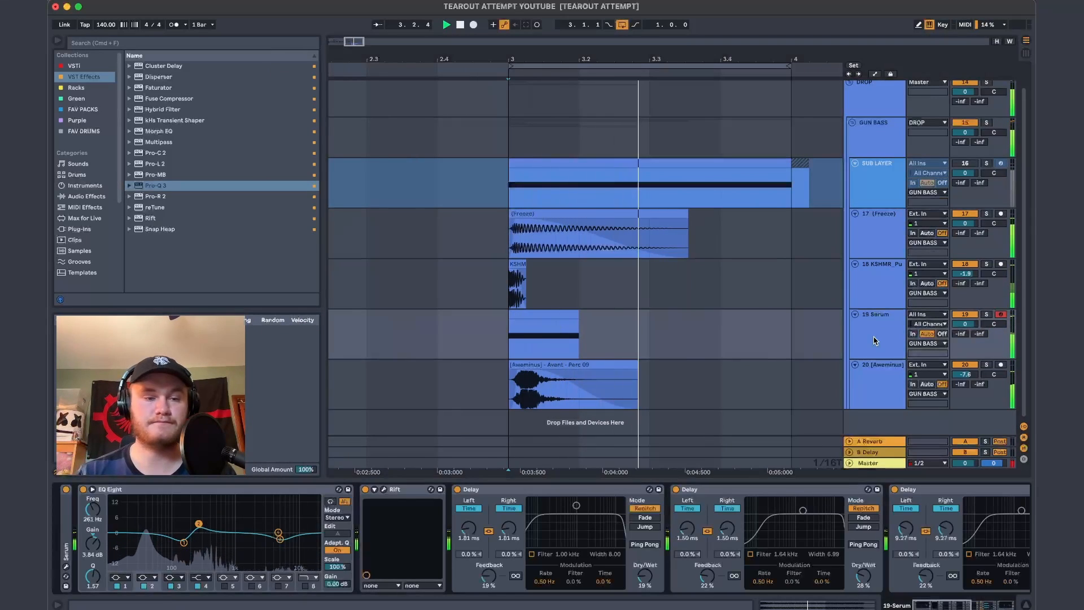
pyautogui.press('space')
pyautogui.click(66, 566)
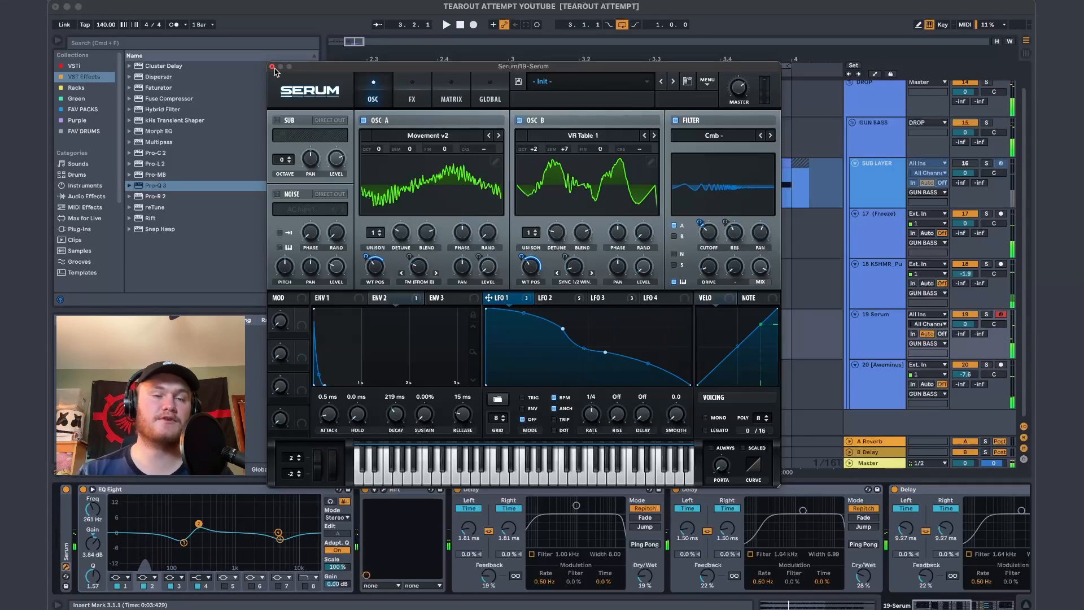
pyautogui.click(272, 66)
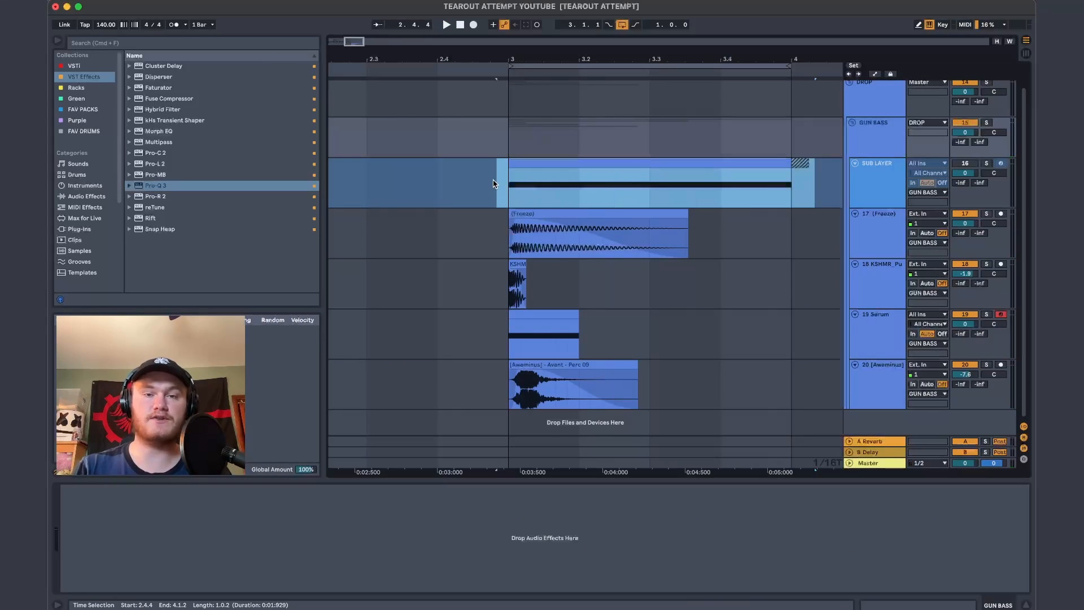
# Deactivate the SUB LAYER clip and play the remaining gun bass layers from bar 3
pyautogui.press('0')
pyautogui.press('space')
pyautogui.click(511, 123)
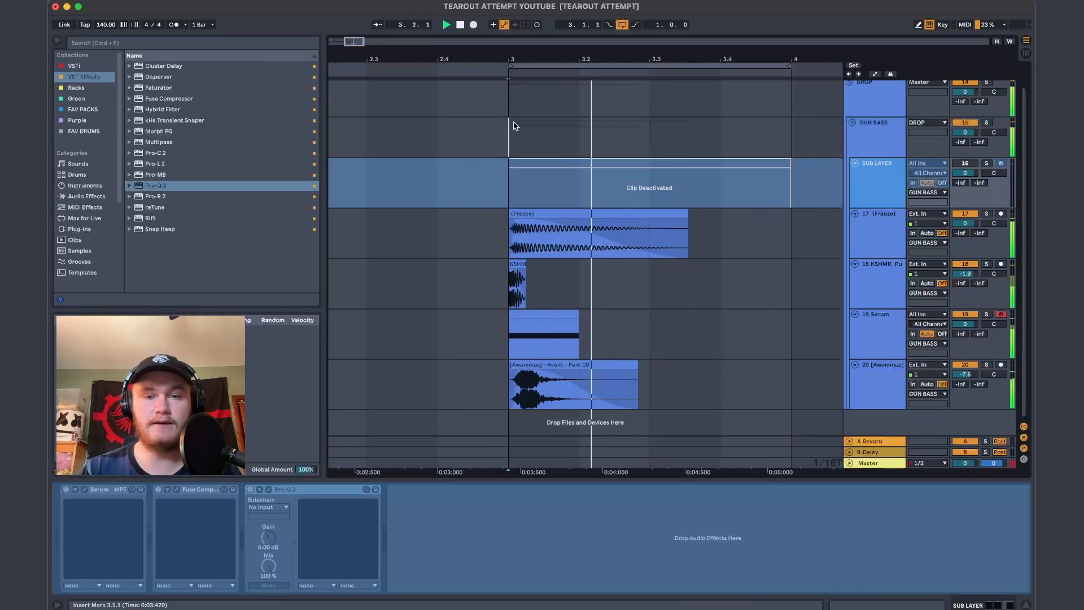
pyautogui.press('space')
pyautogui.press('space')
pyautogui.press('space')
pyautogui.press('space')
pyautogui.scroll(5, 661, 332)
pyautogui.press('space')
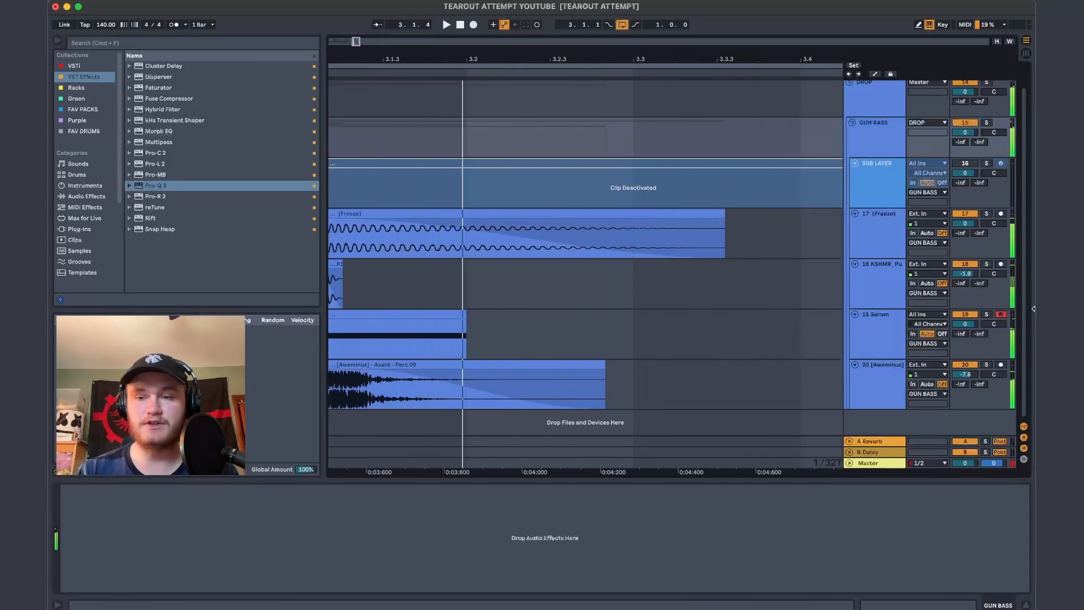
# Solo the 19 Serum track and play it from bar 3
pyautogui.click(986, 314)
pyautogui.press('space')
pyautogui.hscroll(-3, 516, 388)
pyautogui.press('space')
pyautogui.press('space')
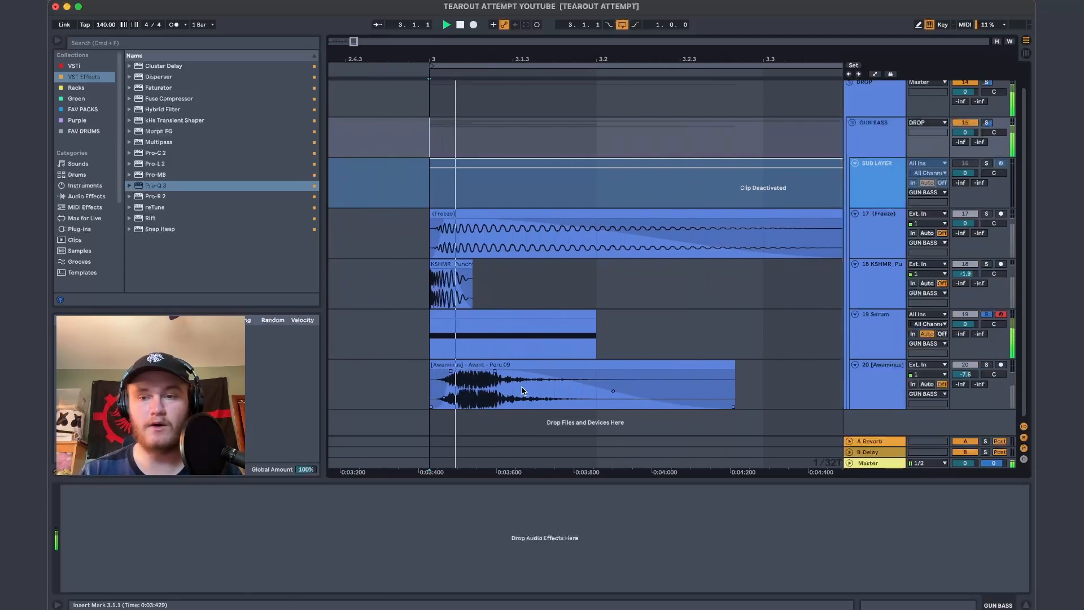
# Inspect the Serum patch on the 19 Serum track and listen to the bass layers together
pyautogui.click(890, 344)
pyautogui.press('space')
pyautogui.click(66, 567)
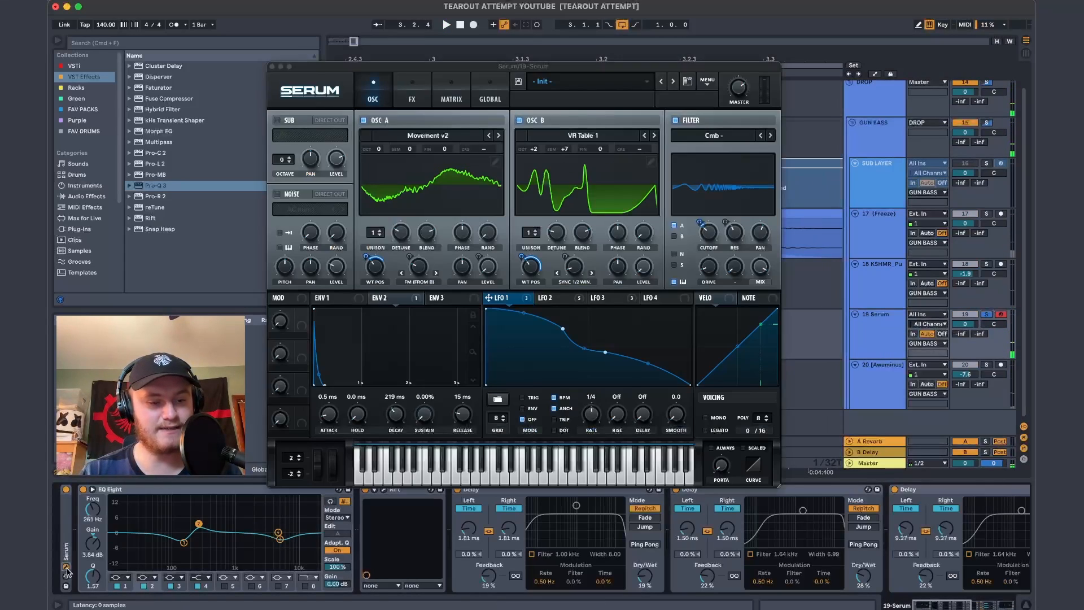
pyautogui.press('space')
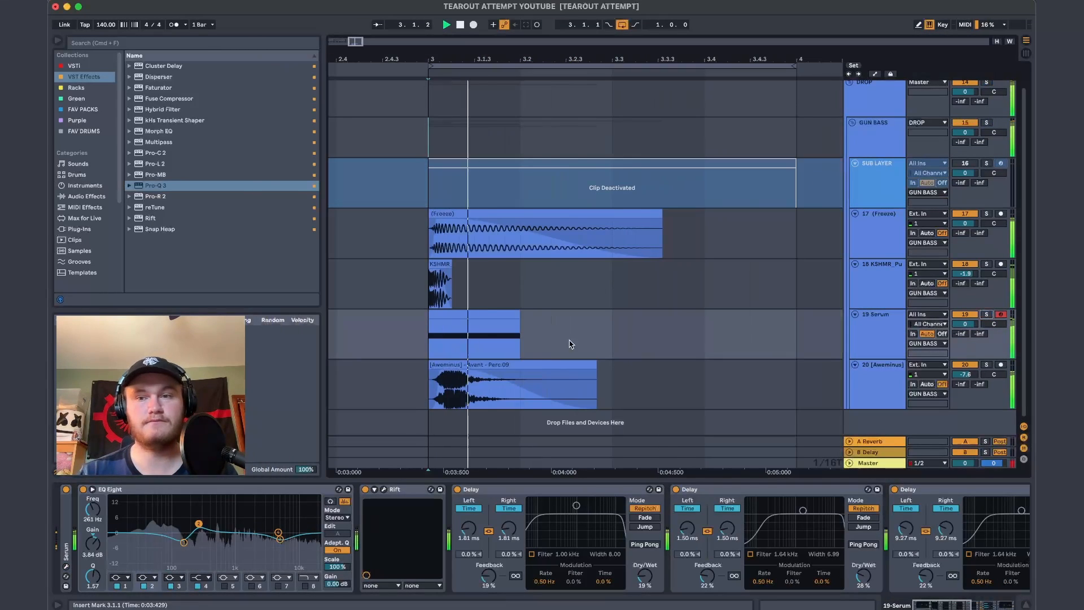
pyautogui.press('space')
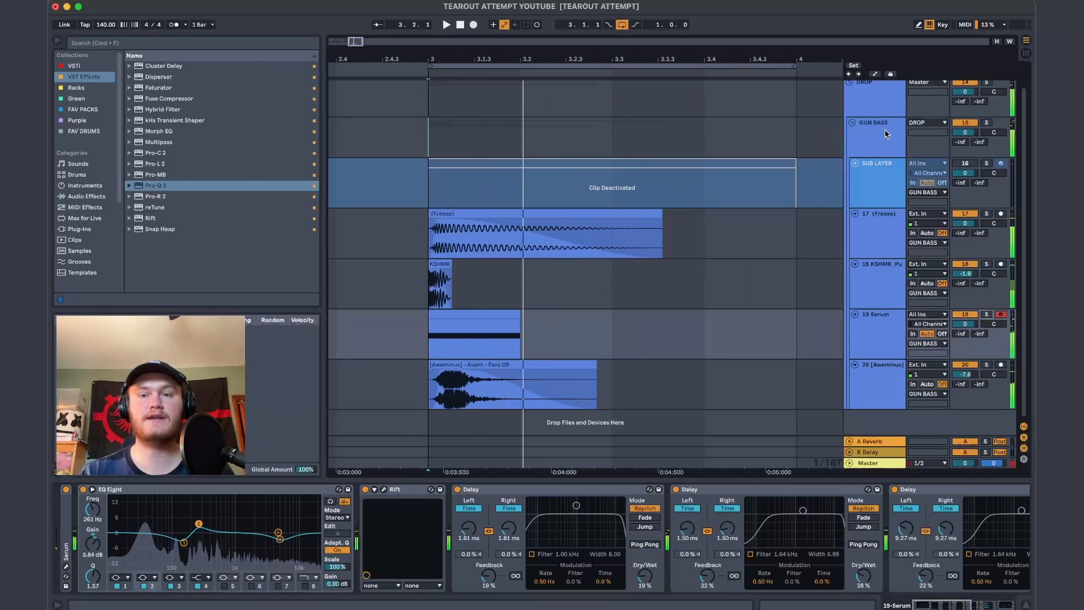
# Add Disperser to the GUN BASS group, set its frequency to about 207 Hz and switch the device off
pyautogui.click(888, 134)
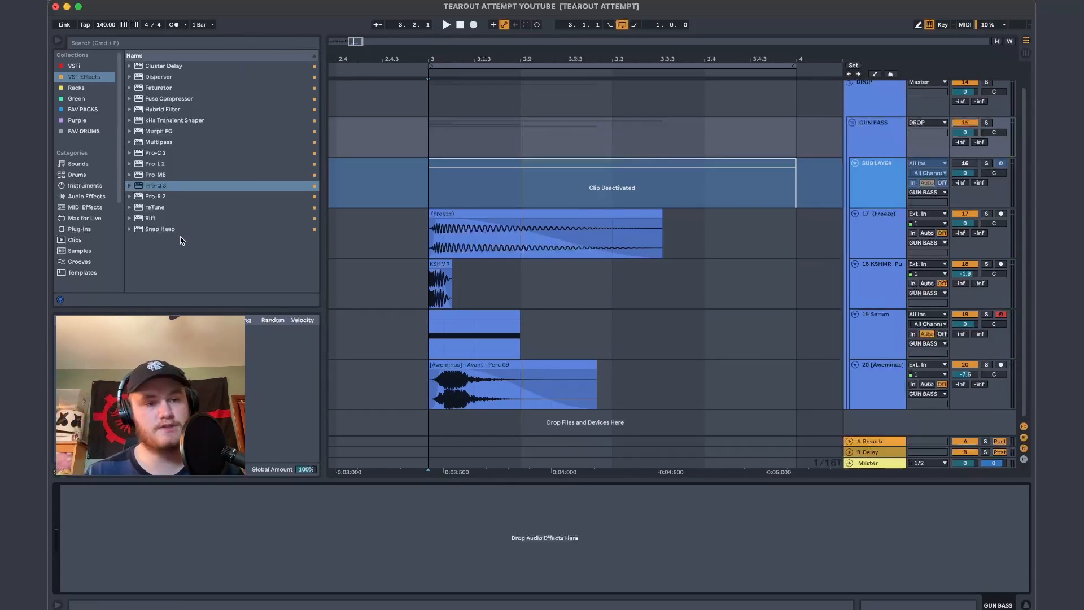
pyautogui.moveTo(159, 76); pyautogui.dragTo(494, 135)
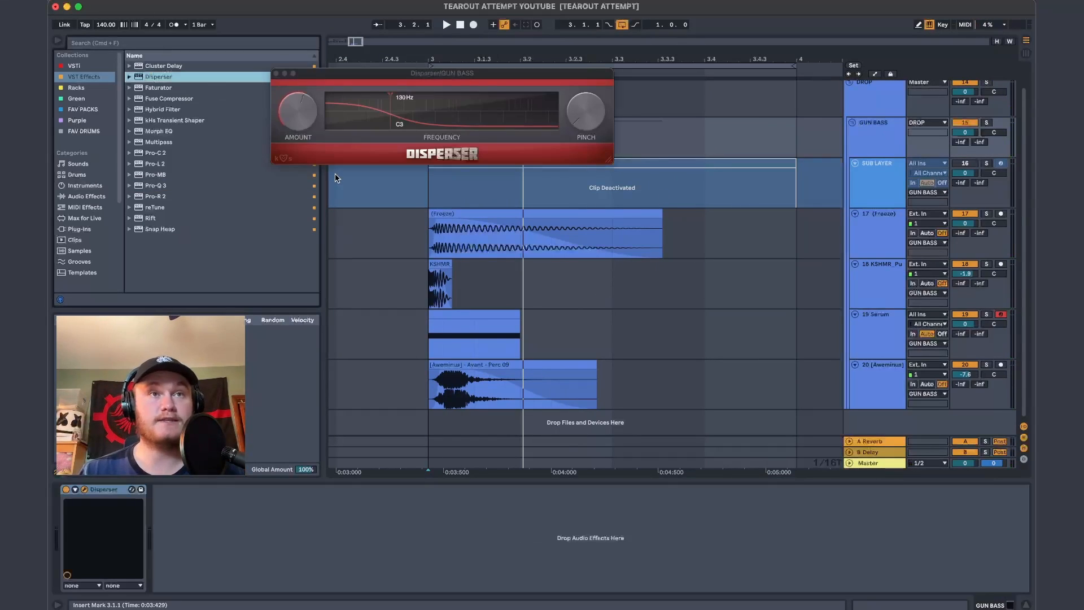
pyautogui.moveTo(388, 93)
pyautogui.mouseDown()
pyautogui.moveTo(391, 129)
pyautogui.moveTo(381, 122)
pyautogui.mouseUp()
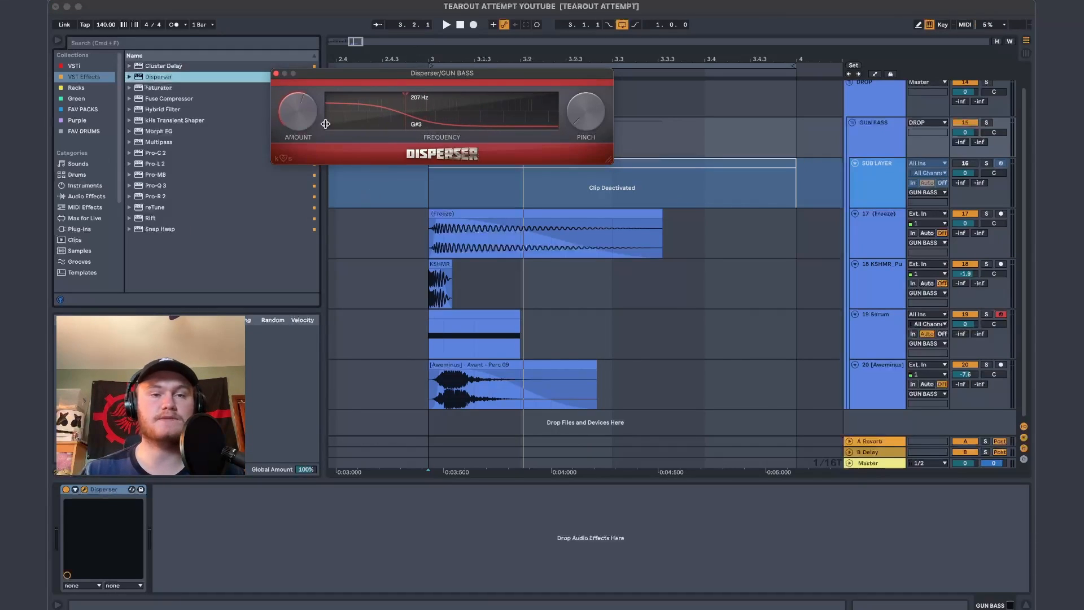
pyautogui.click(276, 73)
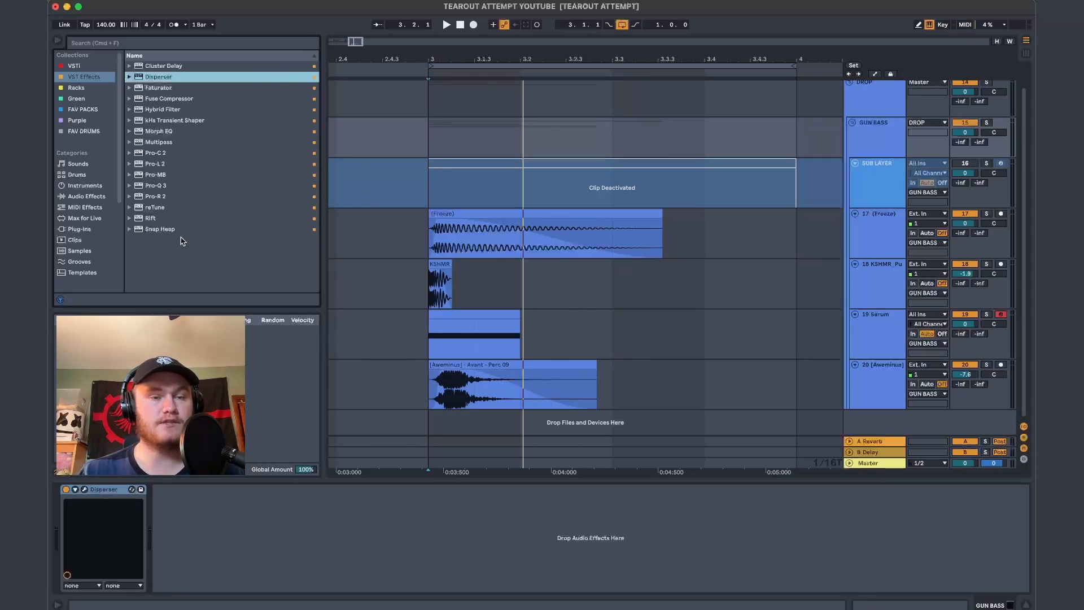
pyautogui.click(66, 489)
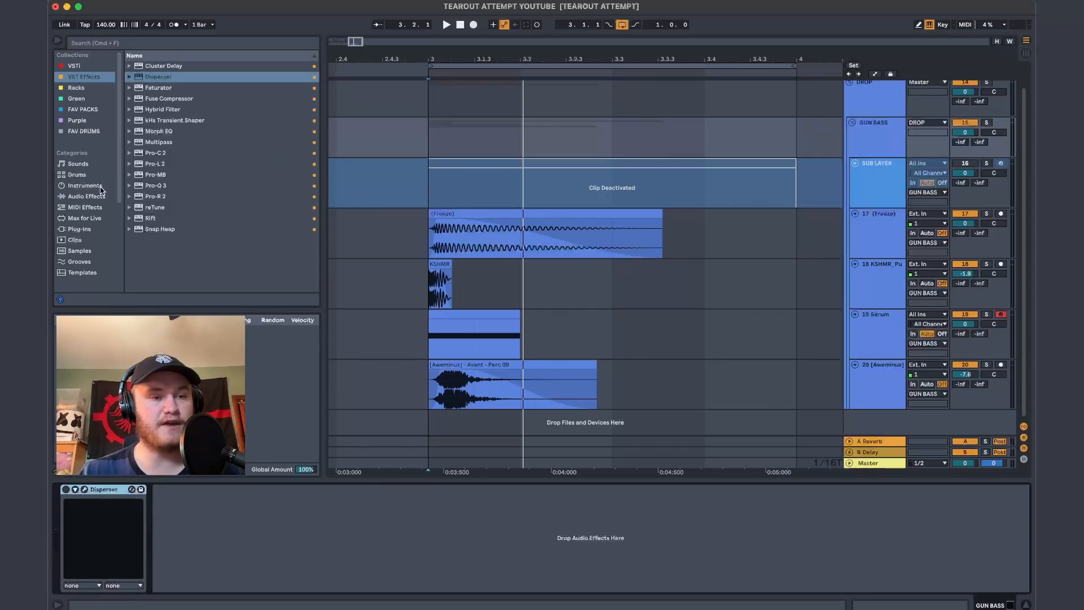
# Add EQ Three after Disperser, group it into an Audio Effect Rack and hide the rack's chain list
pyautogui.click(100, 195)
pyautogui.scroll(-3, 191, 144)
pyautogui.moveTo(158, 131); pyautogui.dragTo(183, 497)
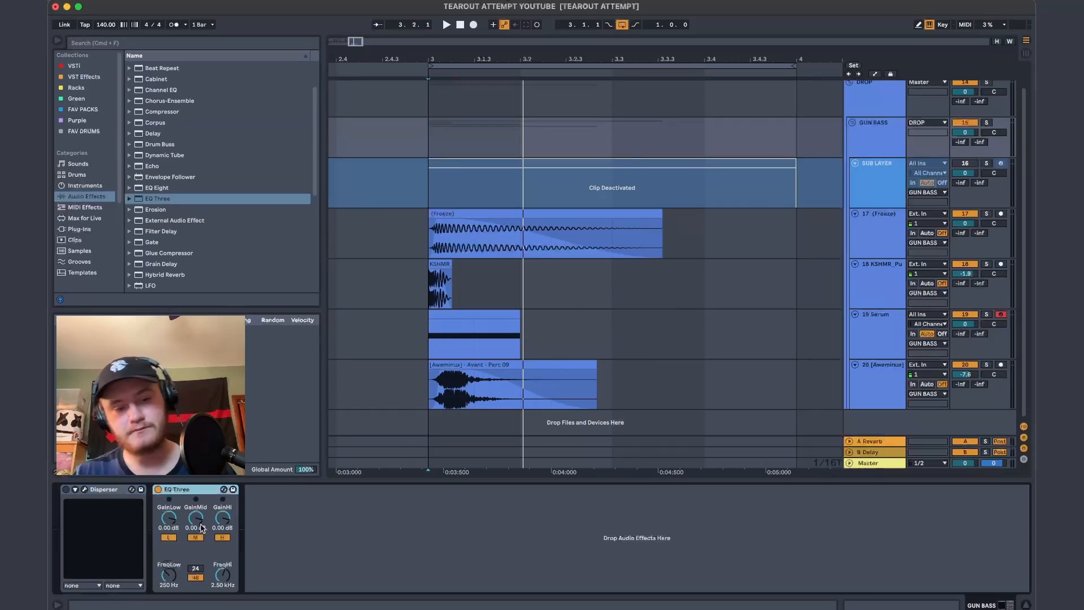
pyautogui.press('super+g')
pyautogui.click(158, 529)
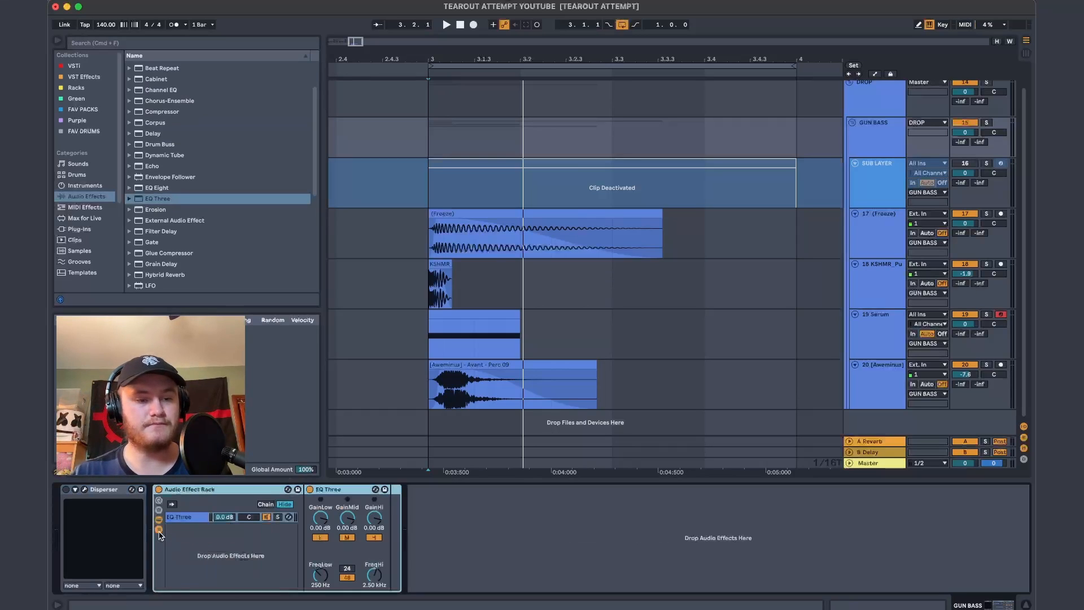
pyautogui.click(159, 529)
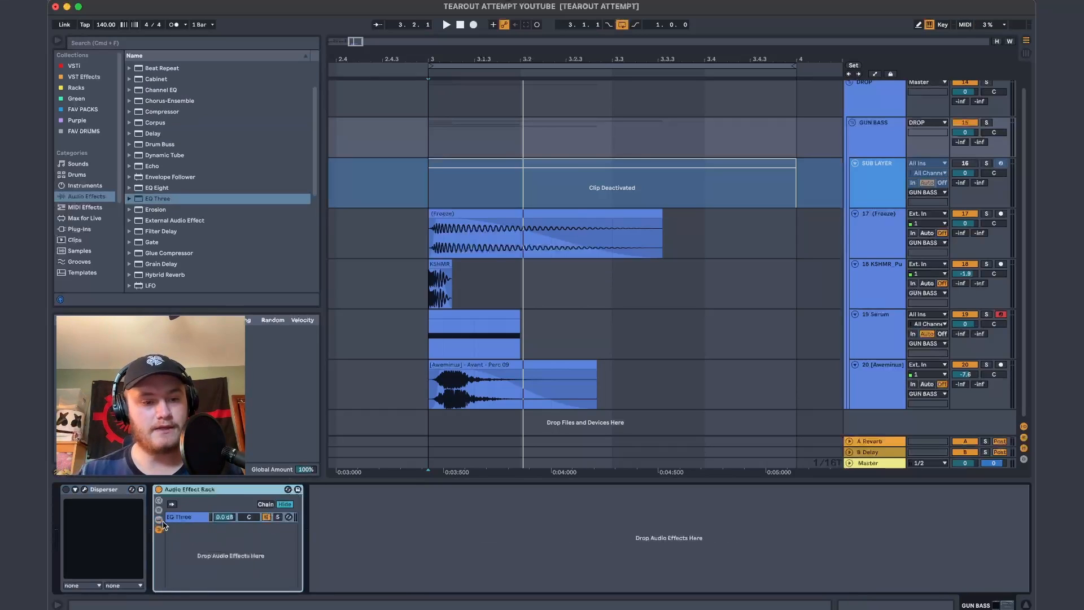
pyautogui.click(159, 519)
pyautogui.click(159, 529)
# Duplicate EQ Three until the rack holds eight copies, audition the stack and delete the whole rack
pyautogui.click(191, 491)
pyautogui.press('super+d')
pyautogui.press('super+d')
pyautogui.press('super+d')
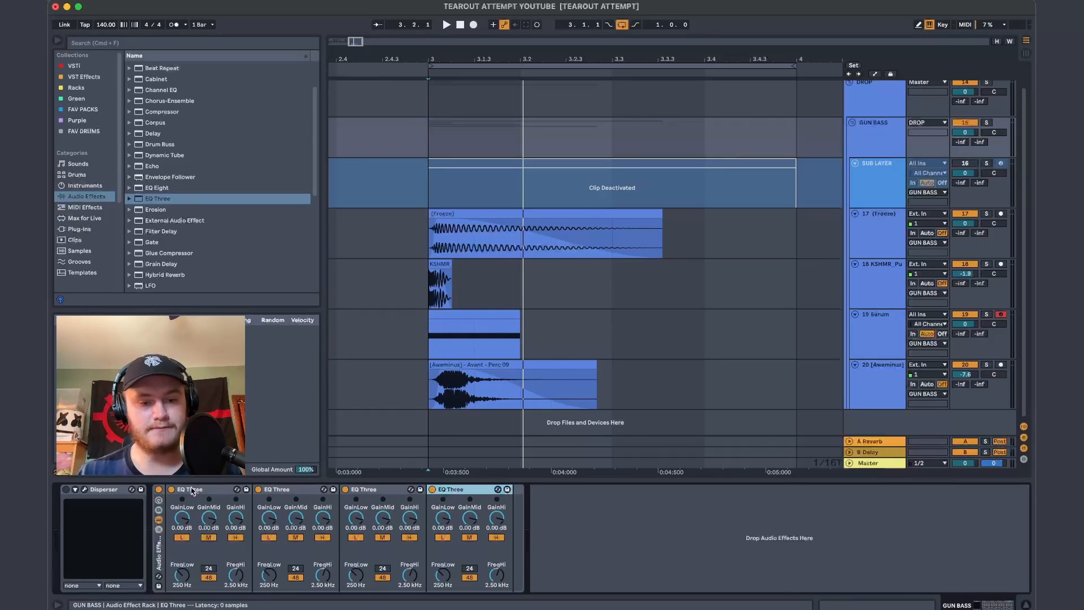
pyautogui.press('super+d')
pyautogui.press('super+d')
pyautogui.press('super+d')
pyautogui.press('super+d')
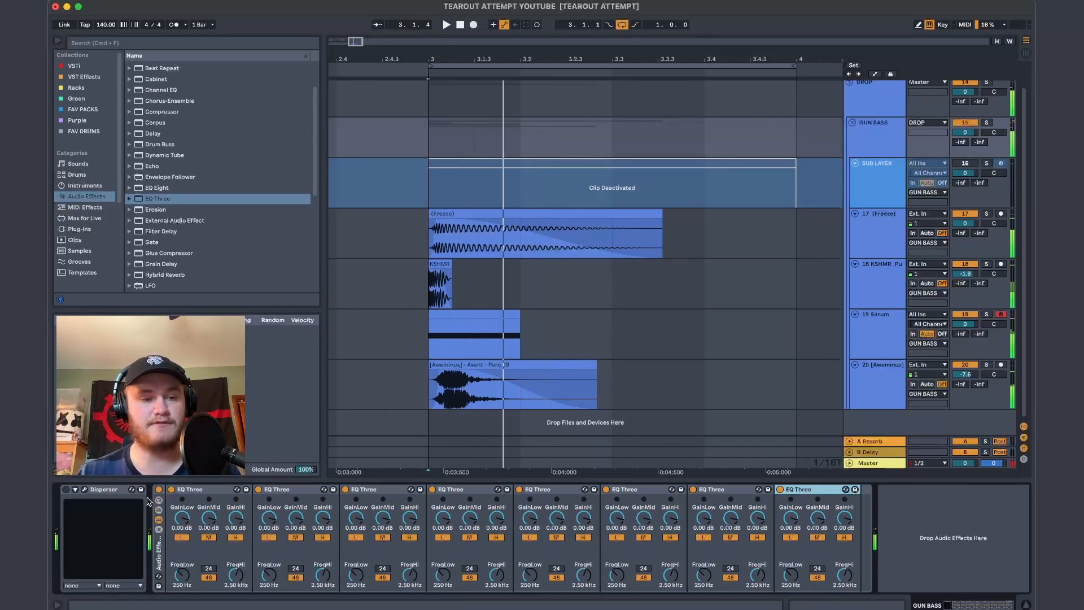
pyautogui.click(159, 546)
pyautogui.press('Delete')
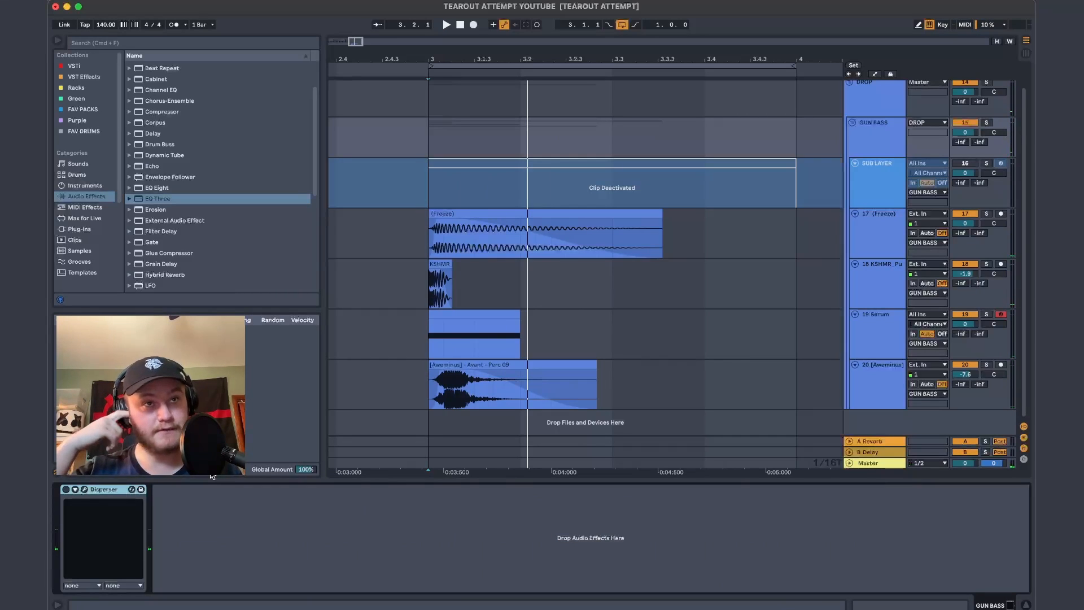
# Switch Disperser back on and sweep its frequency during playback, settling at about 158 Hz
pyautogui.click(84, 490)
pyautogui.moveTo(397, 102)
pyautogui.mouseDown()
pyautogui.moveTo(439, 113)
pyautogui.moveTo(399, 119)
pyautogui.mouseUp()
pyautogui.press('space')
pyautogui.press('space')
pyautogui.press('space')
pyautogui.press('space')
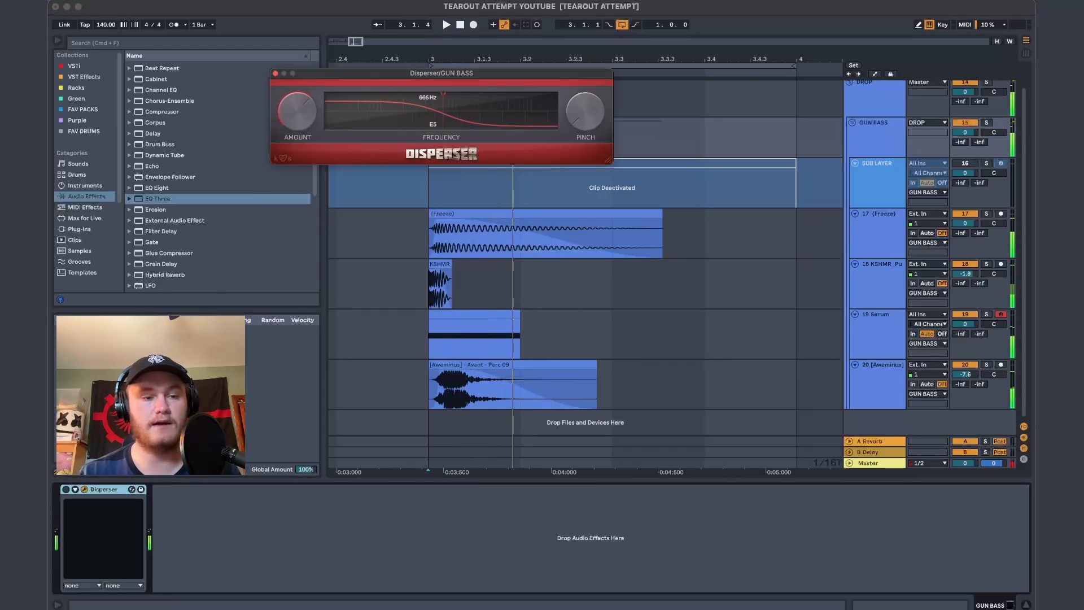
# Duplicate Disperser on the GUN BASS group and listen to the bass with both copies
pyautogui.click(104, 489)
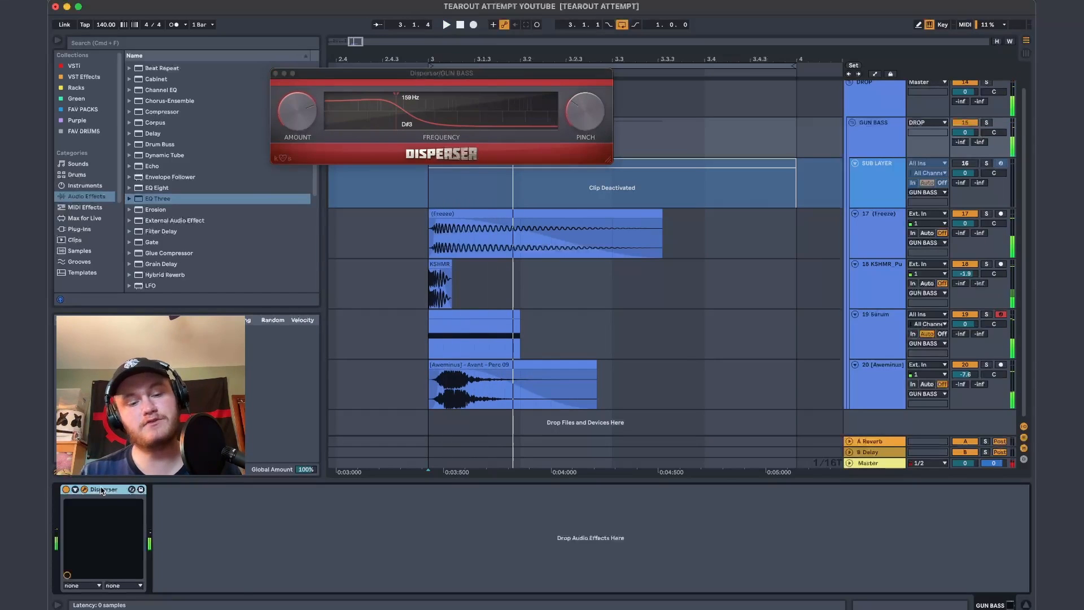
pyautogui.press('super+d')
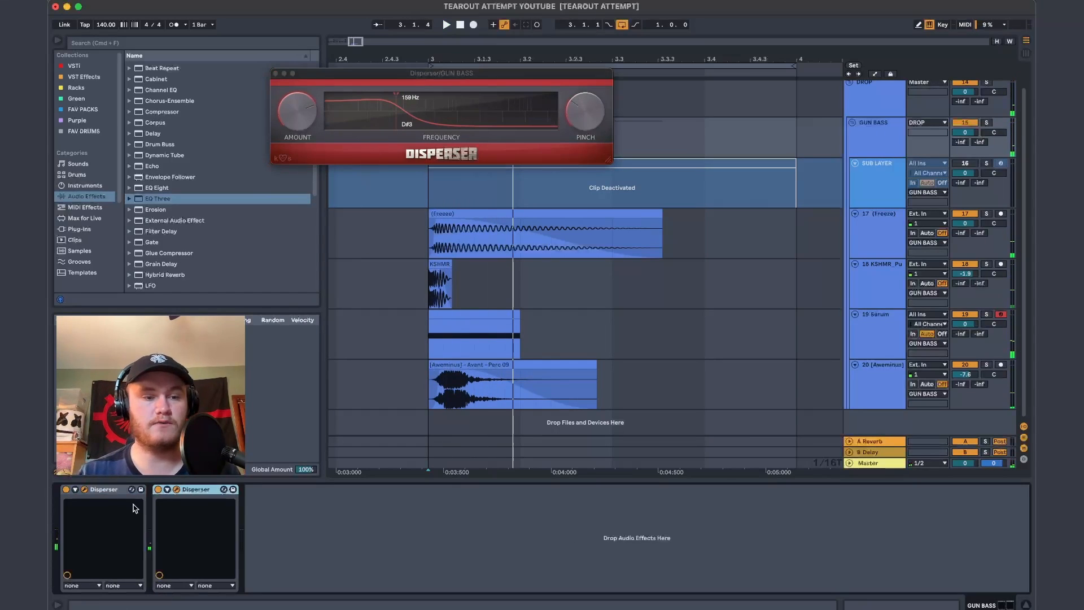
pyautogui.moveTo(335, 274); pyautogui.dragTo(371, 192)
pyautogui.moveTo(409, 227); pyautogui.dragTo(489, 228)
pyautogui.press('space')
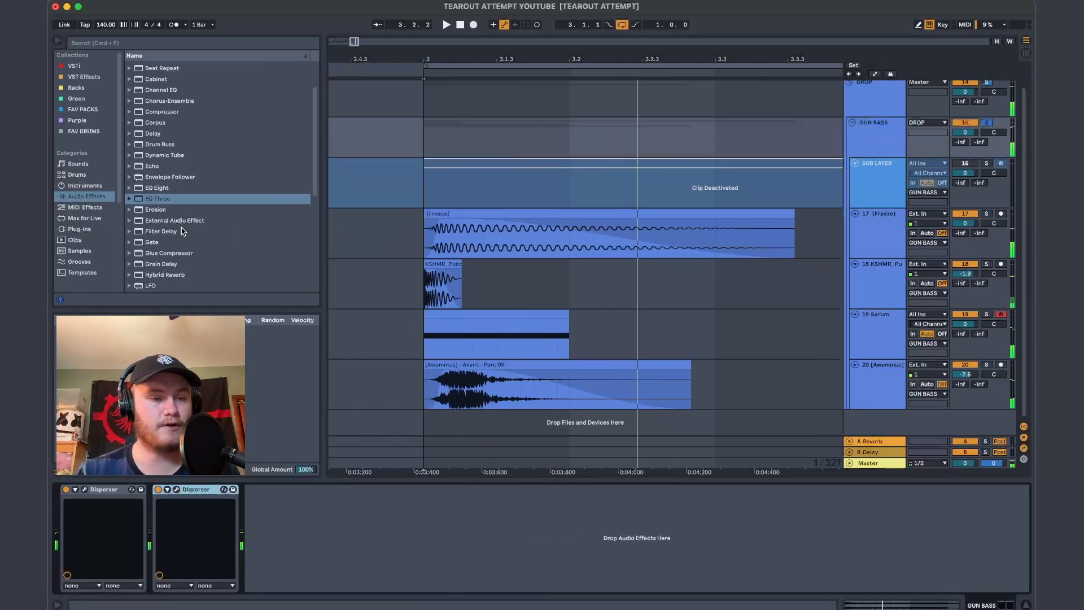
# Add Multiband Dynamics after the two Dispersers and set its time to 302% and amount to 63%
pyautogui.scroll(-8, 180, 228)
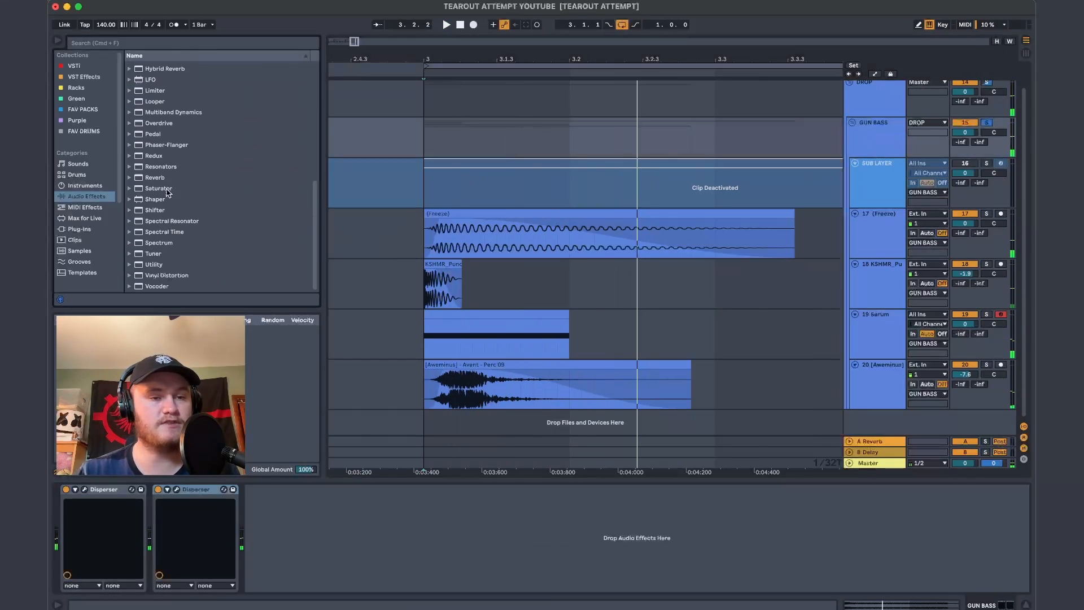
pyautogui.doubleClick(180, 112)
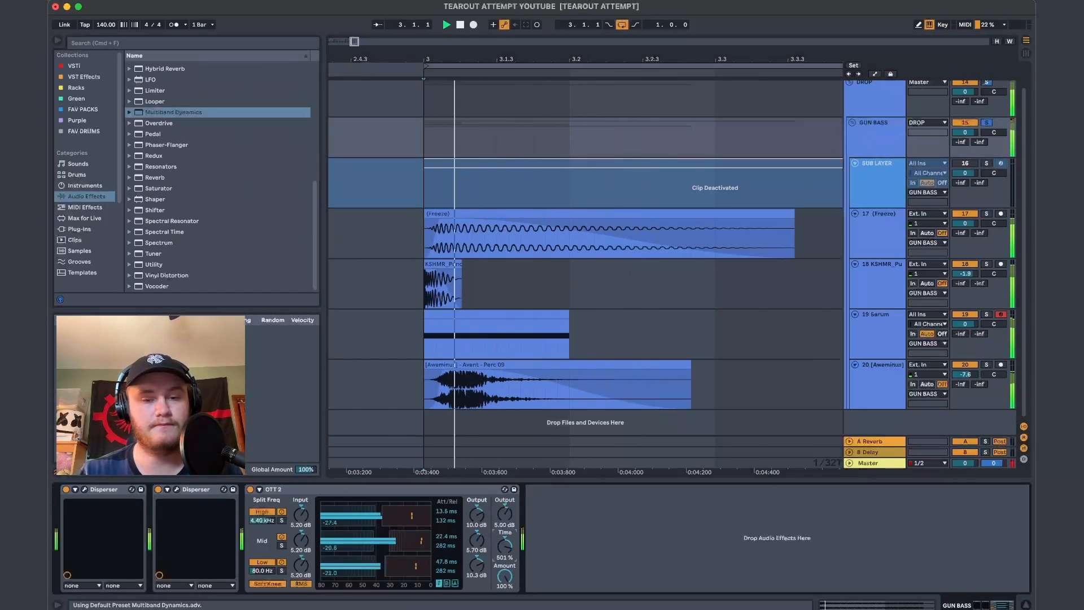
pyautogui.moveTo(504, 576); pyautogui.dragTo(505, 600)
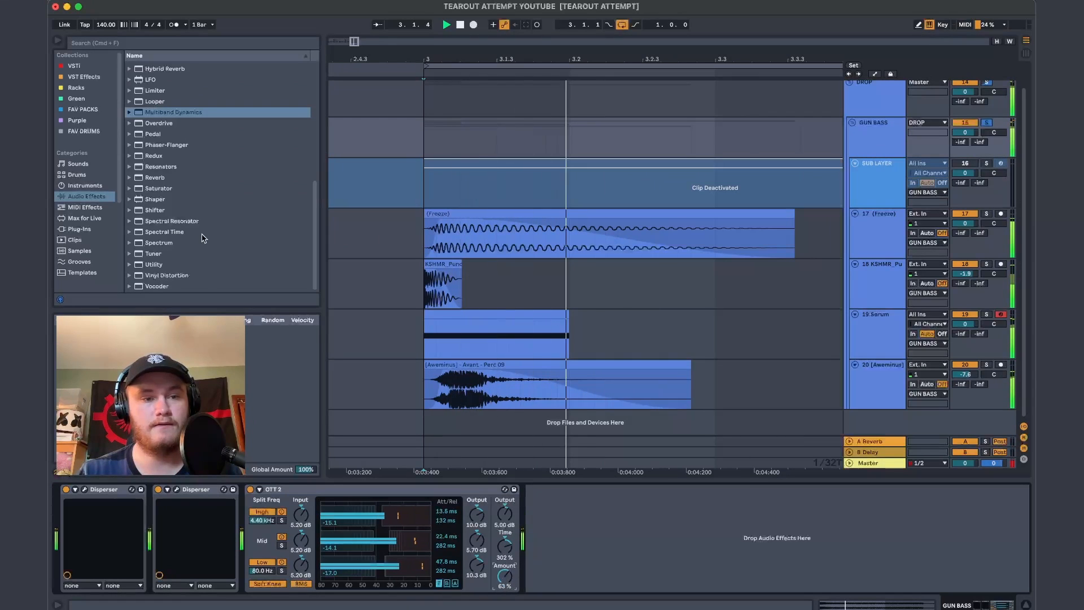
pyautogui.scroll(8, 203, 237)
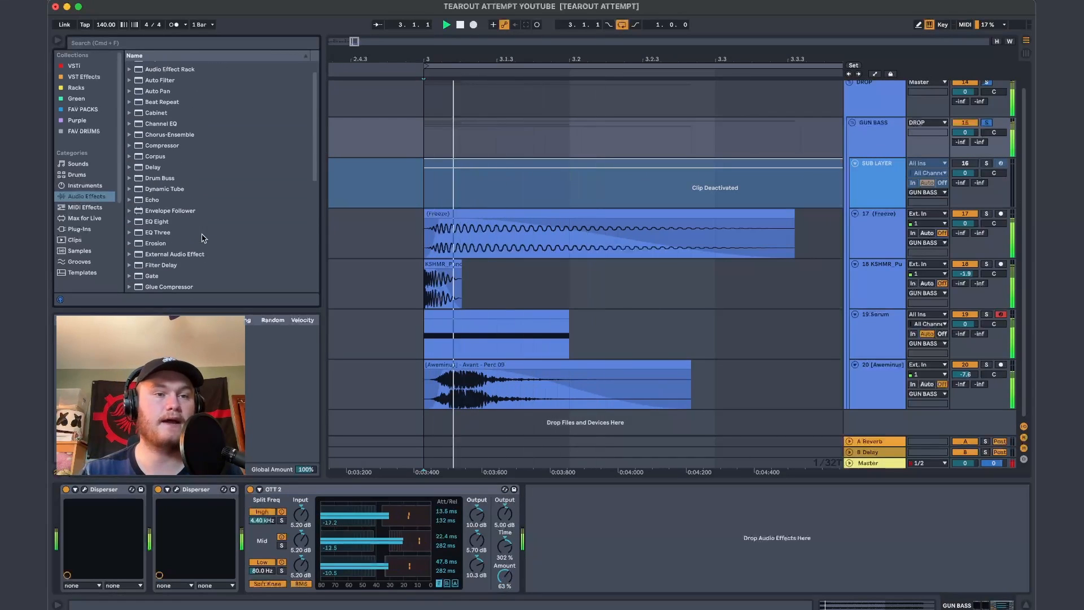
pyautogui.press('space')
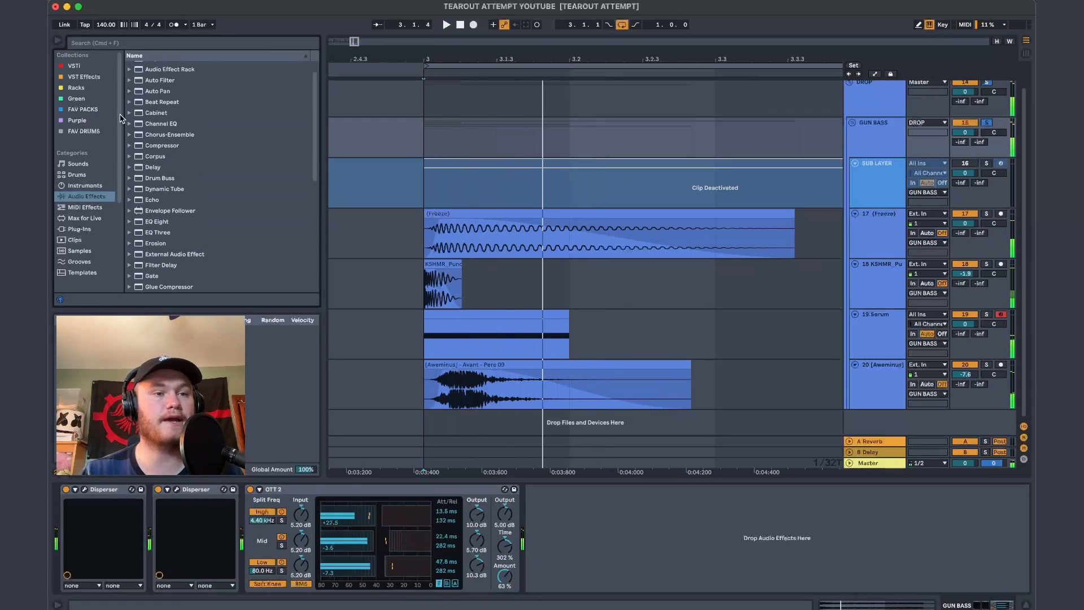
# Insert a Saturator between the second Disperser and the multiband compressor and lower its Base to about 5.14
pyautogui.scroll(-8, 215, 192)
pyautogui.moveTo(161, 188); pyautogui.dragTo(312, 544)
pyautogui.click(257, 573)
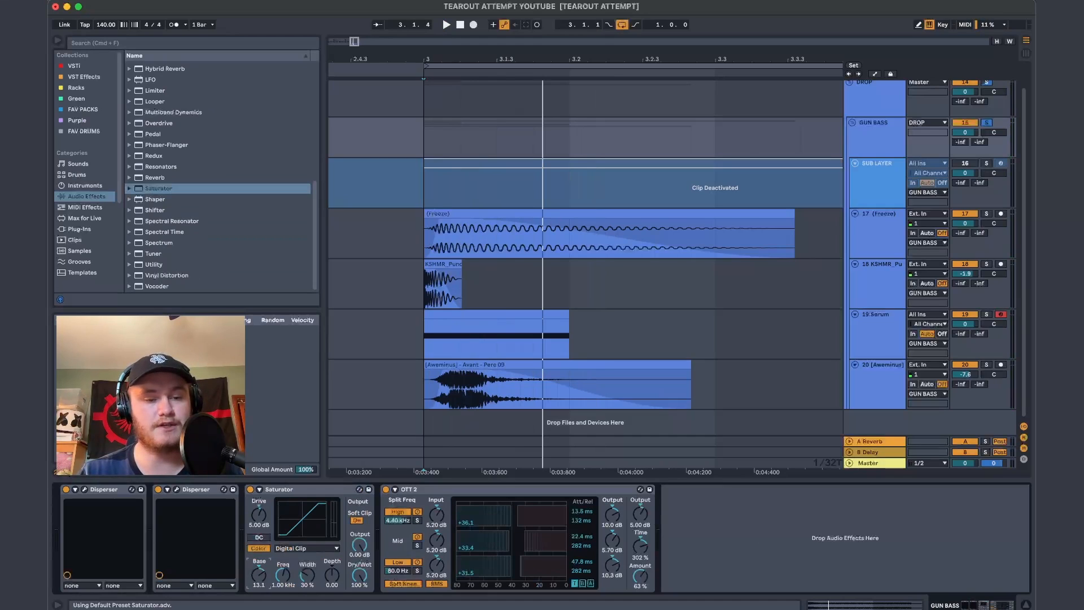
pyautogui.moveTo(258, 574); pyautogui.dragTo(257, 587)
pyautogui.press('space')
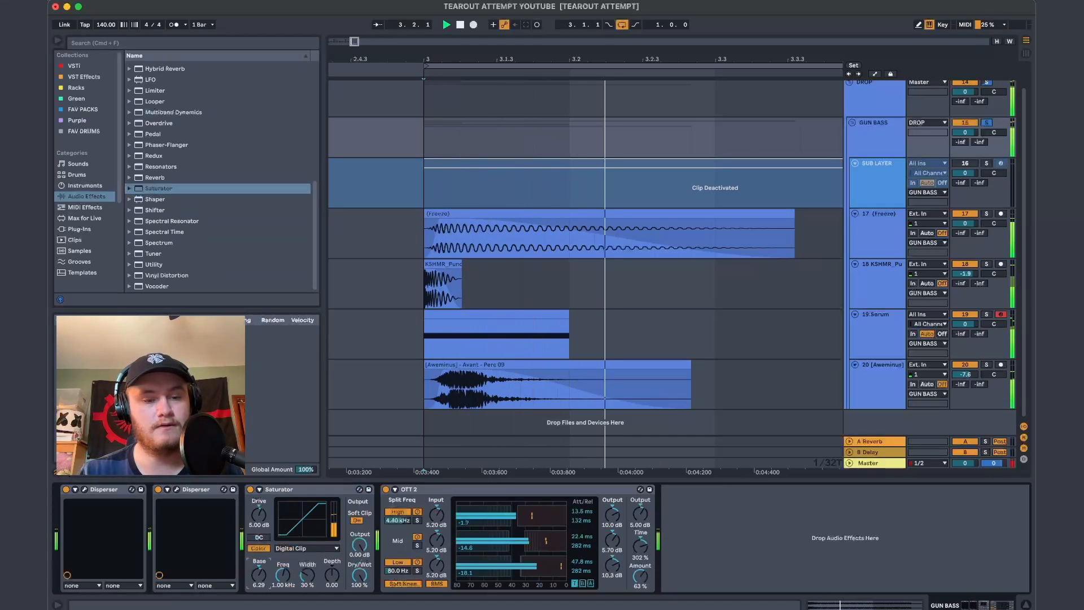
# Try the Saturator ahead of both Dispersers, listen, and return it to its place before the multiband compressor
pyautogui.moveTo(279, 489); pyautogui.dragTo(110, 552)
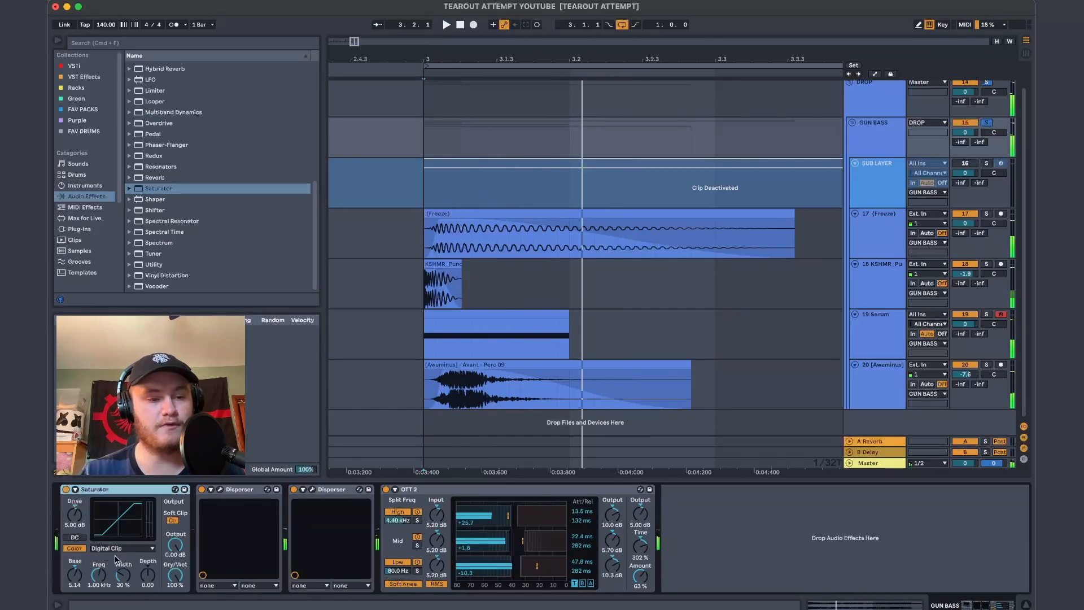
pyautogui.press('space')
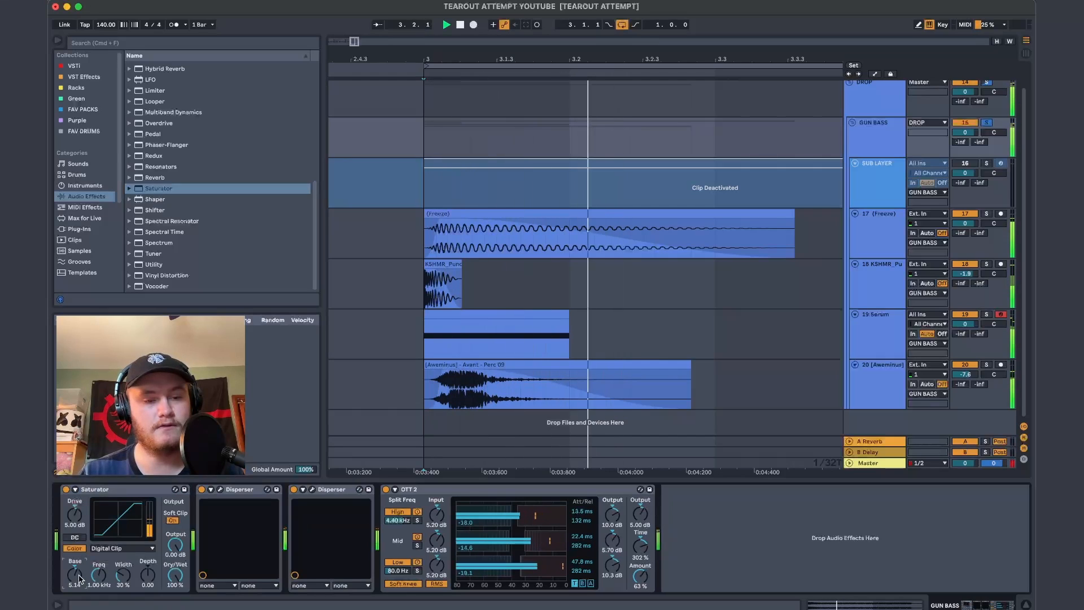
pyautogui.moveTo(96, 490); pyautogui.dragTo(316, 536)
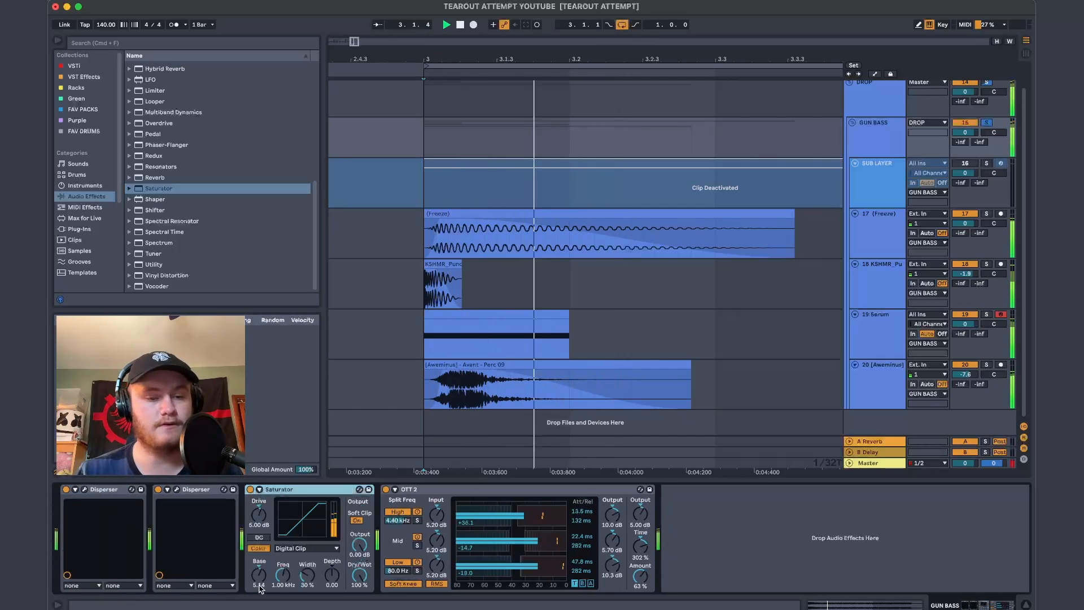
# Open Serum on the 19 Serum track, set OSC B's octave to +3 and solo the track
pyautogui.click(318, 546)
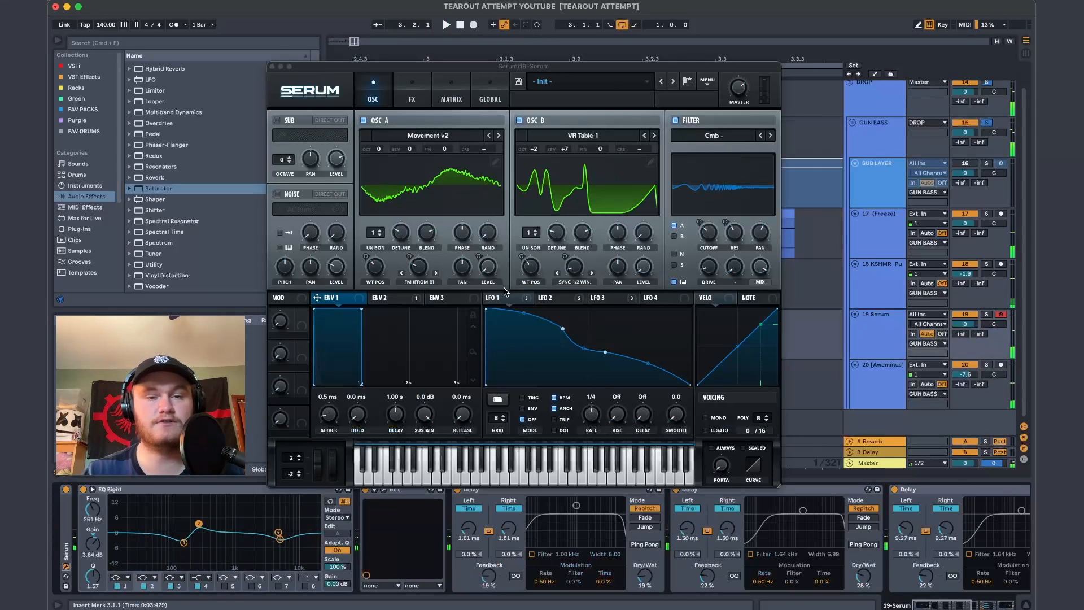
pyautogui.click(422, 271)
pyautogui.press('space')
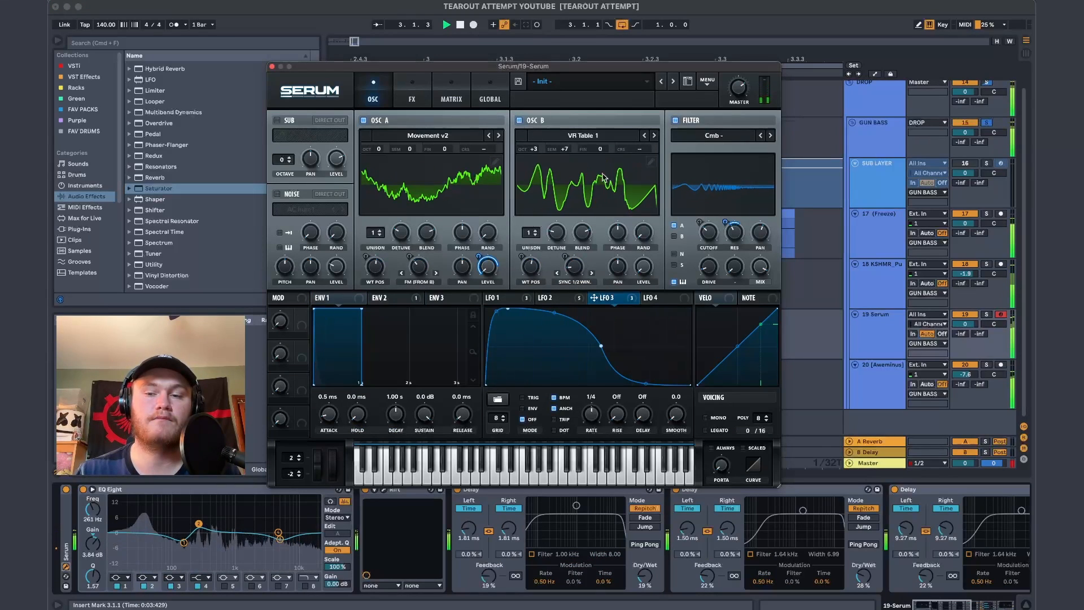
pyautogui.press('space')
pyautogui.click(986, 314)
pyautogui.click(909, 324)
pyautogui.click(903, 324)
# Browse the wavetable categories for OSC B and the user wavetables for OSC A in Serum
pyautogui.click(603, 123)
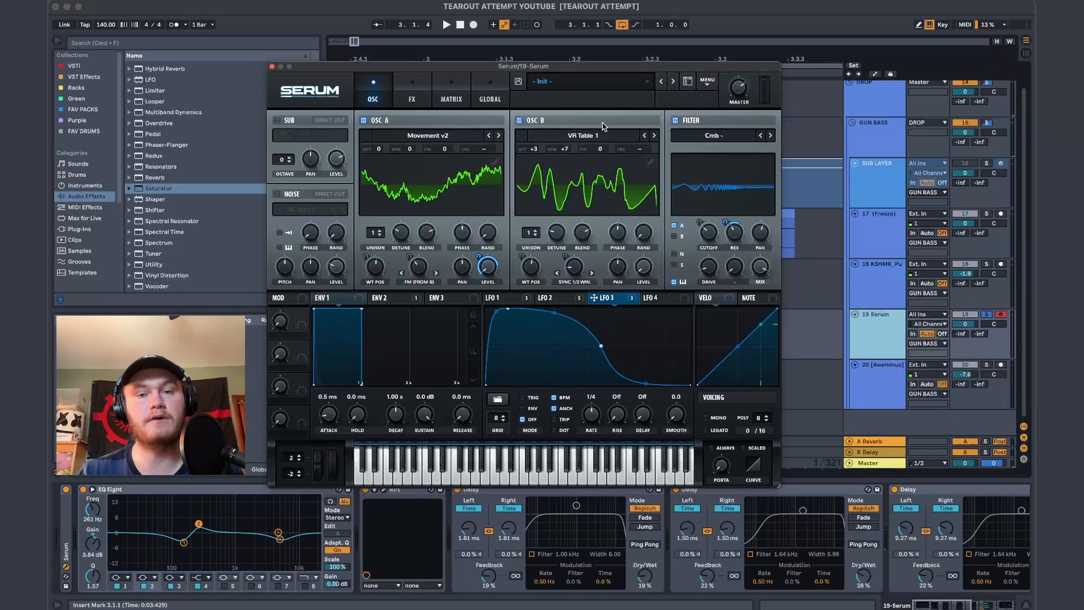
pyautogui.click(603, 135)
pyautogui.moveTo(585, 178)
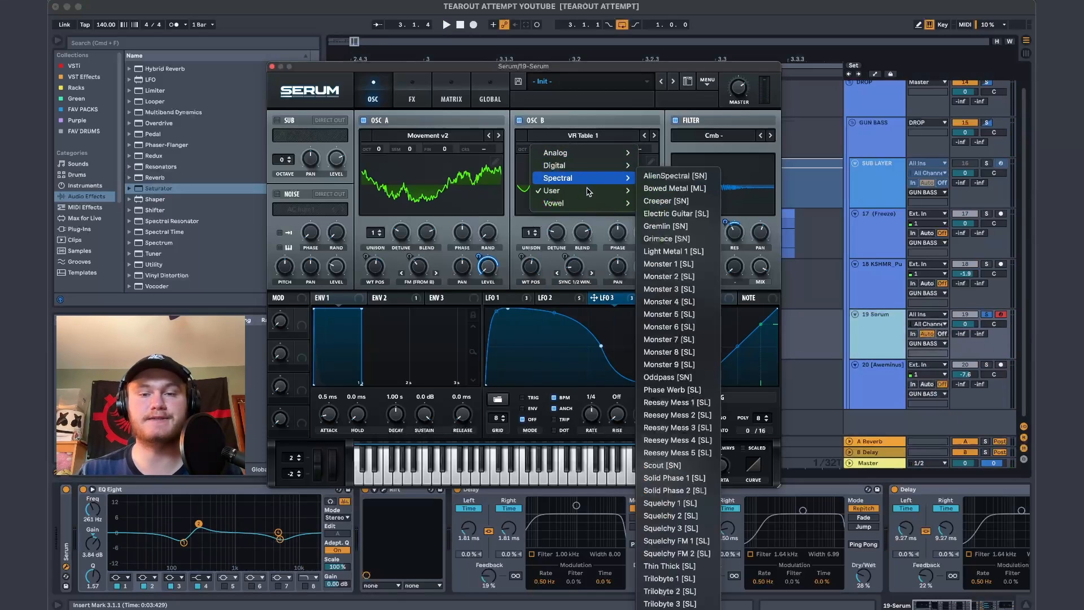
pyautogui.click(695, 249)
pyautogui.click(428, 135)
pyautogui.moveTo(431, 194)
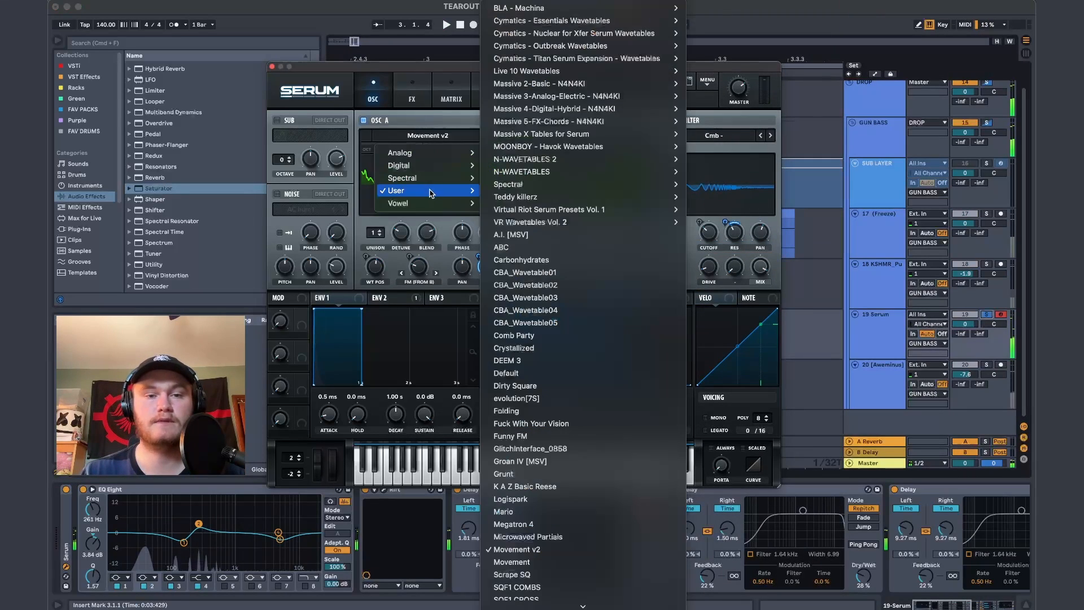
pyautogui.scroll(-1, 581, 342)
pyautogui.scroll(7, 580, 343)
pyautogui.click(581, 499)
# Close Serum and examine the 19 Serum track's effects chain, from the delays through OTT to EQ Eight
pyautogui.moveTo(618, 337); pyautogui.dragTo(626, 318)
pyautogui.press('super+w')
pyautogui.hscroll(15, 389, 525)
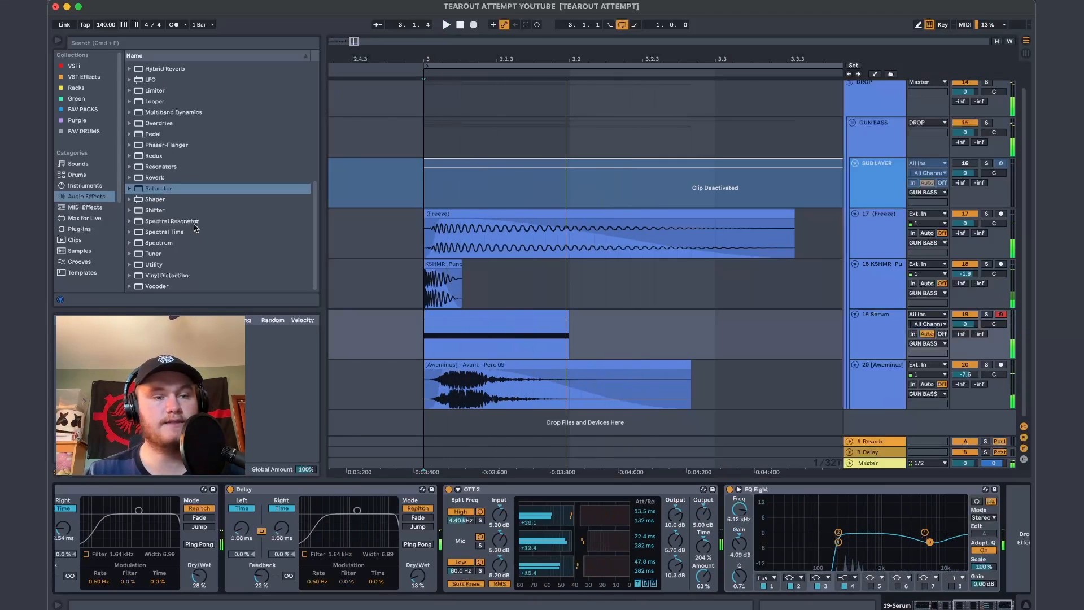
pyautogui.hscroll(-10, 517, 489)
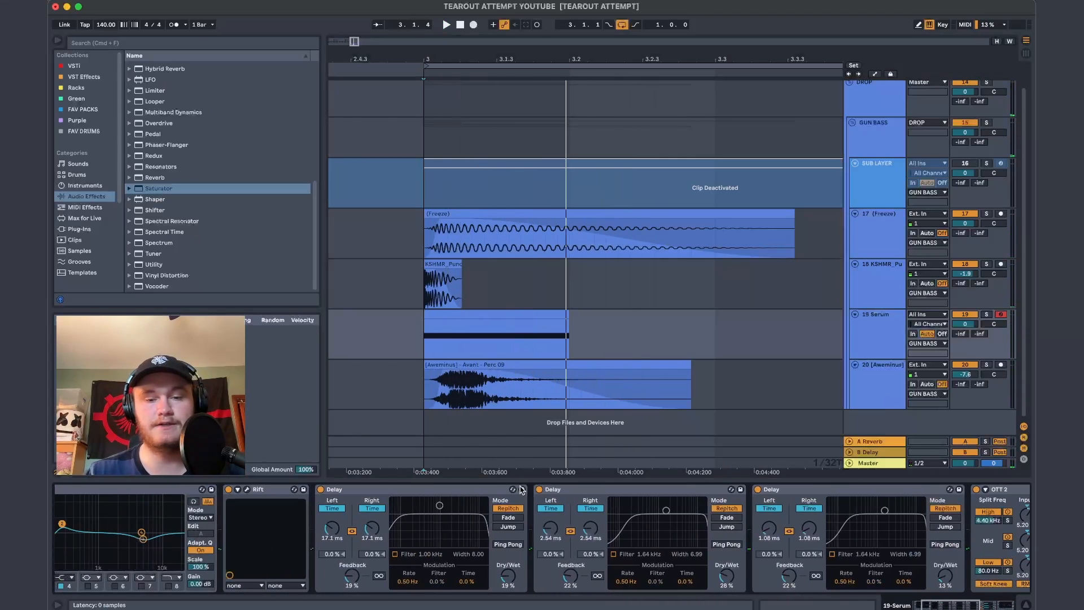
# Insert Corpus between the delays and OTT on the 19 Serum track, set its resonator to Plate and listen
pyautogui.doubleClick(465, 487)
pyautogui.scroll(10, 166, 139)
pyautogui.moveTo(164, 174); pyautogui.dragTo(395, 505)
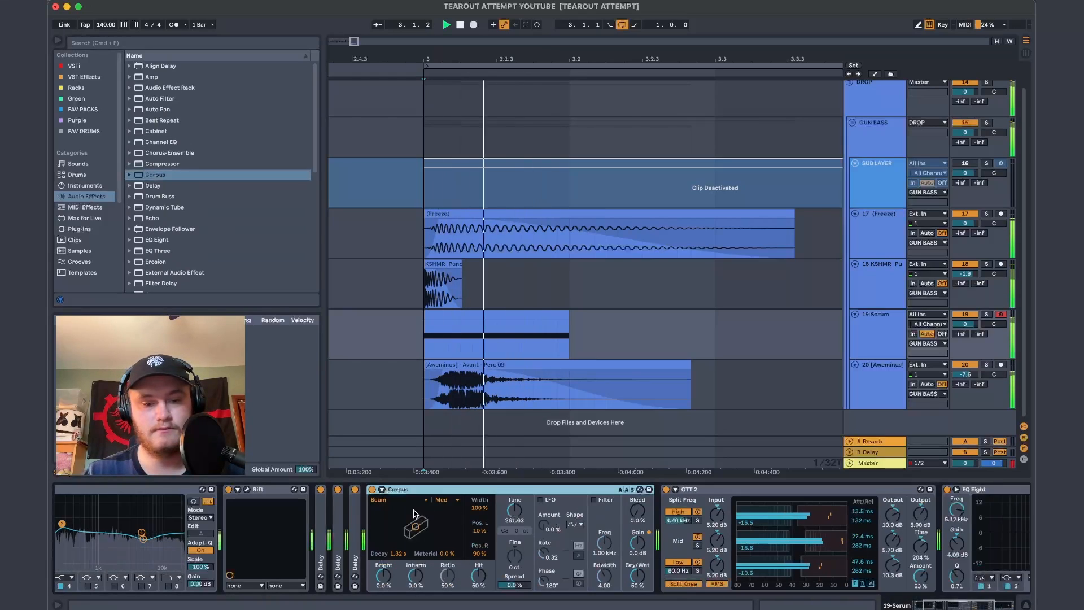
pyautogui.click(398, 499)
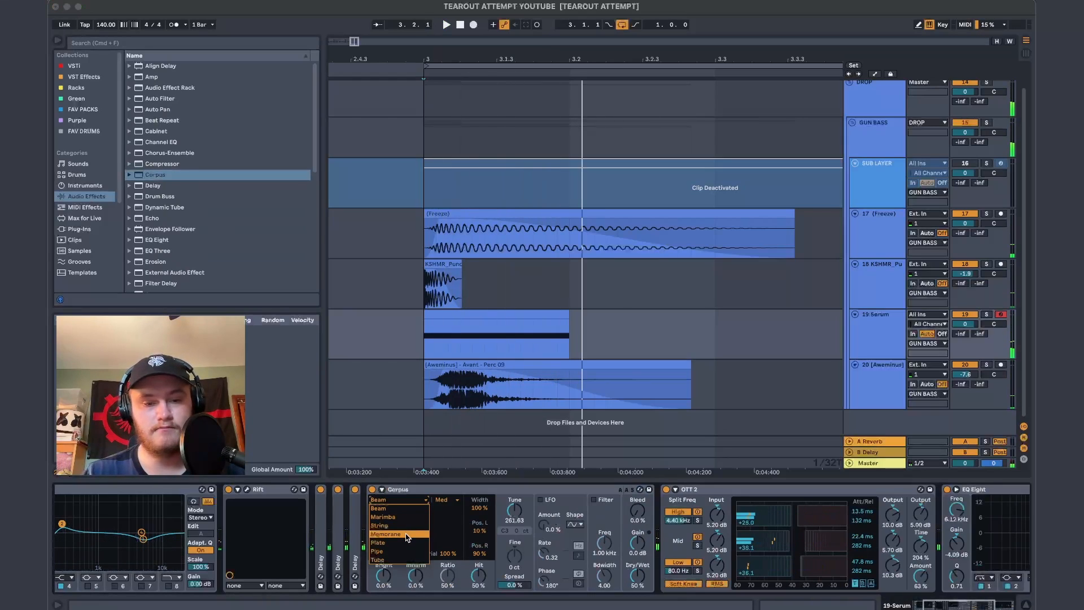
pyautogui.click(404, 544)
pyautogui.press('space')
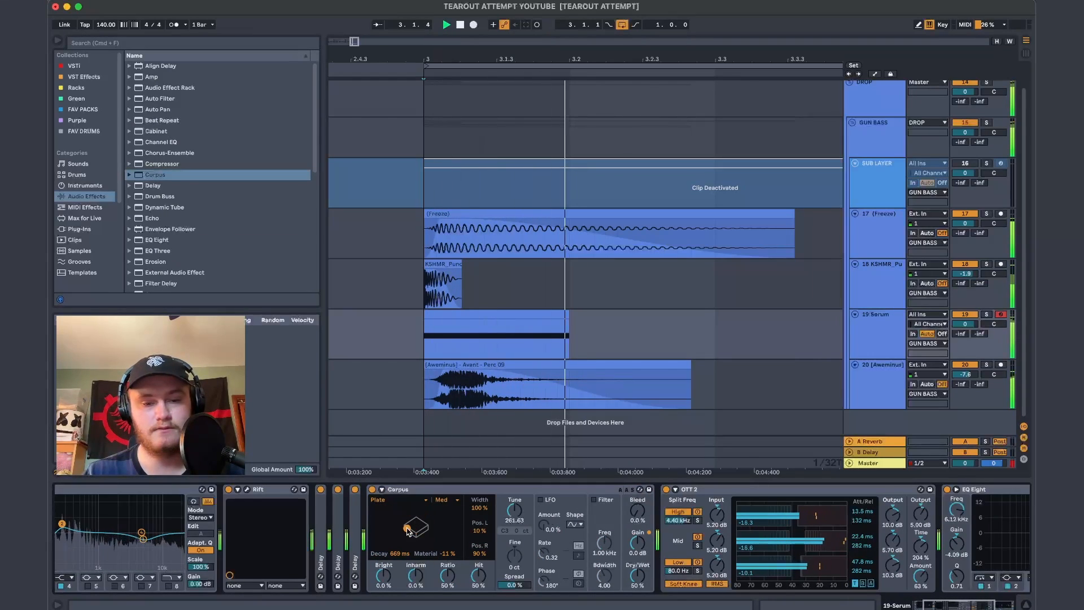
# Open Serum on the 19 Serum track, lower OSC A's FM (from B) amount and listen
pyautogui.click(66, 566)
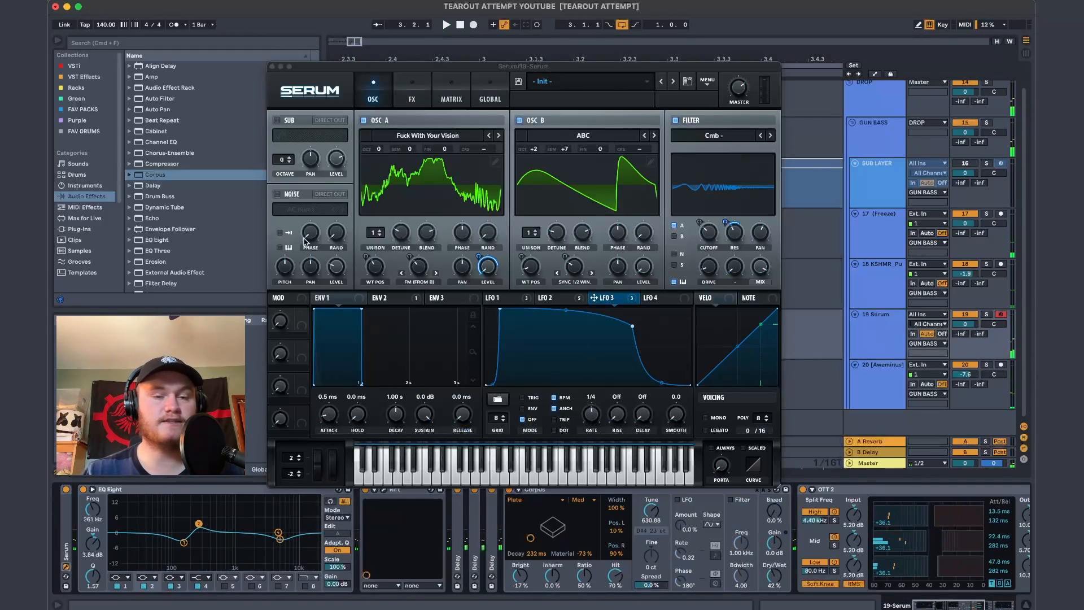
pyautogui.moveTo(427, 262); pyautogui.dragTo(426, 281)
pyautogui.press('space')
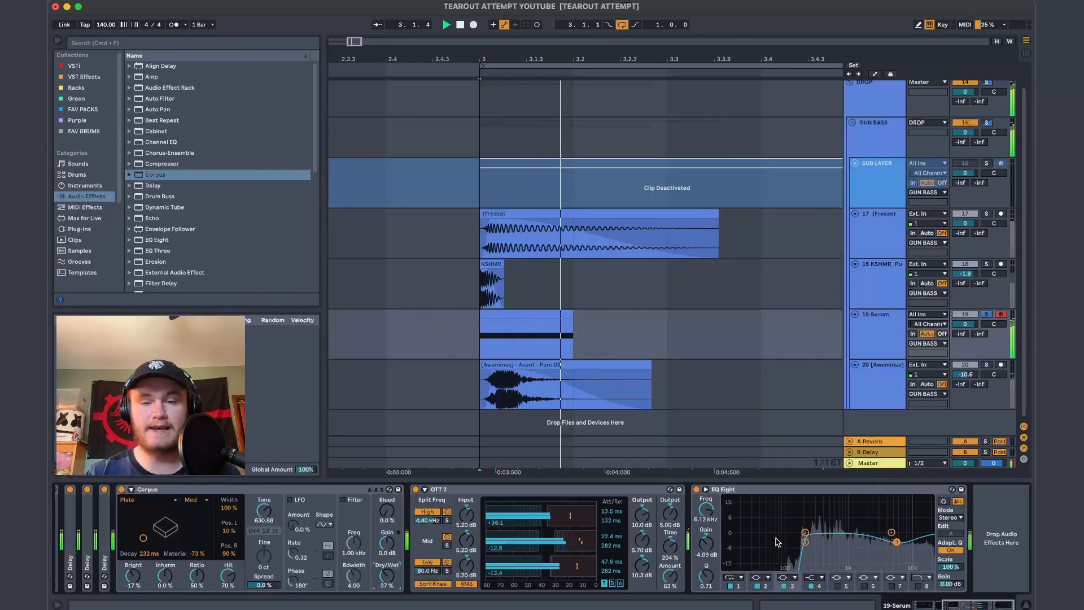
# Insert Pro-Q 3 between OTT and EQ Eight on the 19 Serum track and cut the resonant peaks around E6 and E#5
pyautogui.click(84, 76)
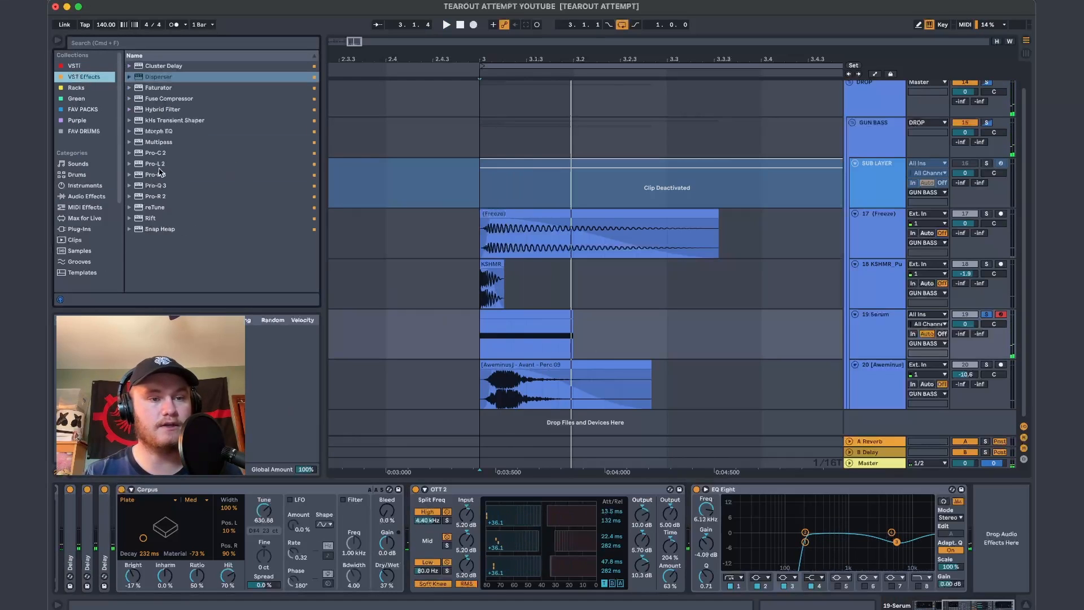
pyautogui.moveTo(160, 186)
pyautogui.mouseDown()
pyautogui.moveTo(241, 193)
pyautogui.moveTo(724, 519)
pyautogui.moveTo(719, 541)
pyautogui.mouseUp()
pyautogui.press('space')
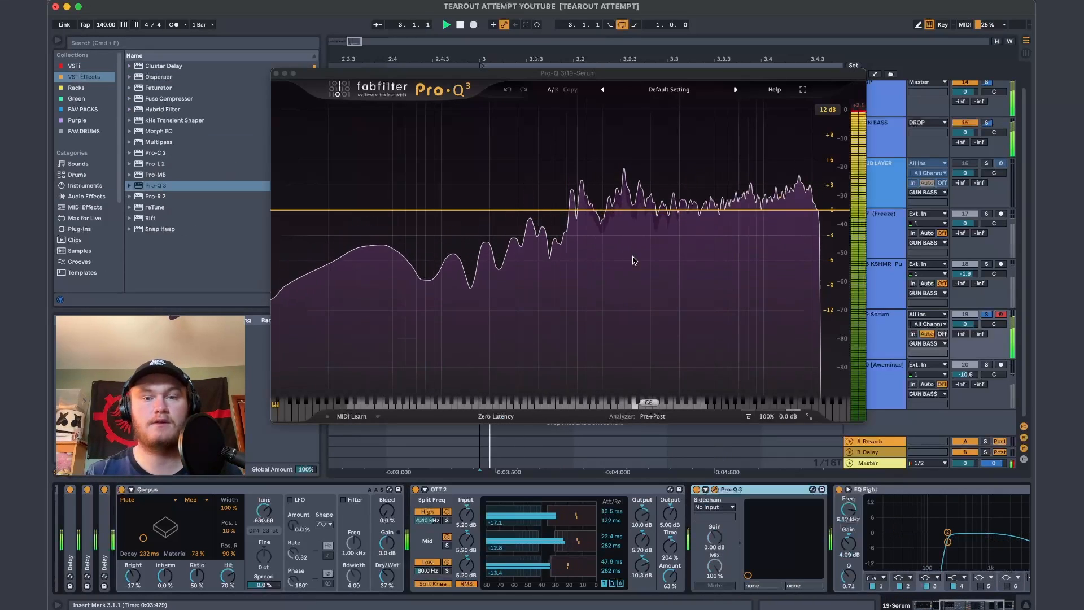
pyautogui.moveTo(625, 153)
pyautogui.press('space')
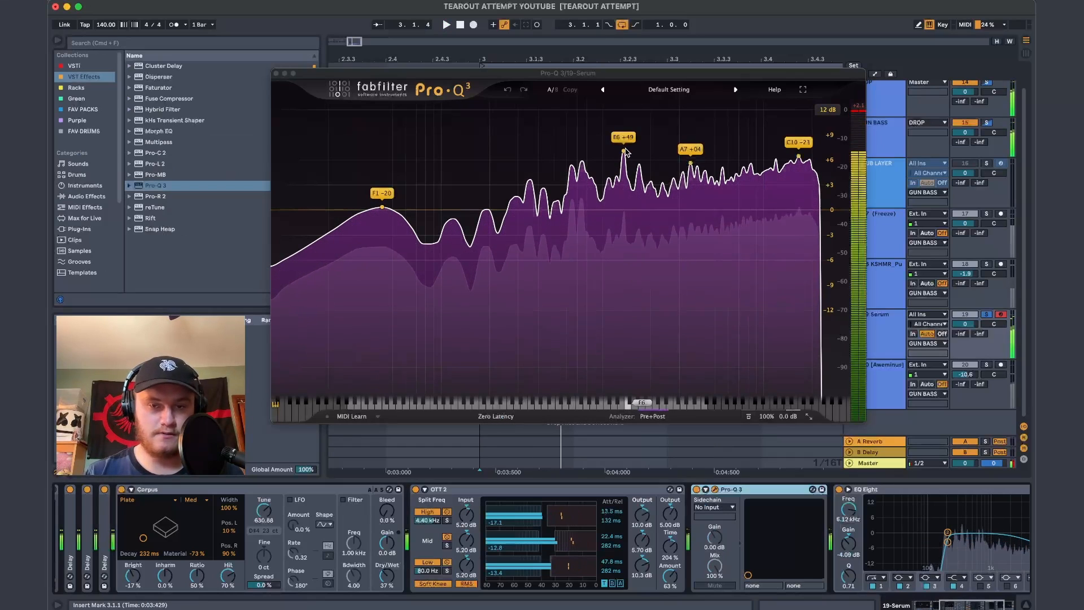
pyautogui.moveTo(623, 151)
pyautogui.mouseDown()
pyautogui.moveTo(623, 189)
pyautogui.moveTo(623, 172)
pyautogui.mouseUp()
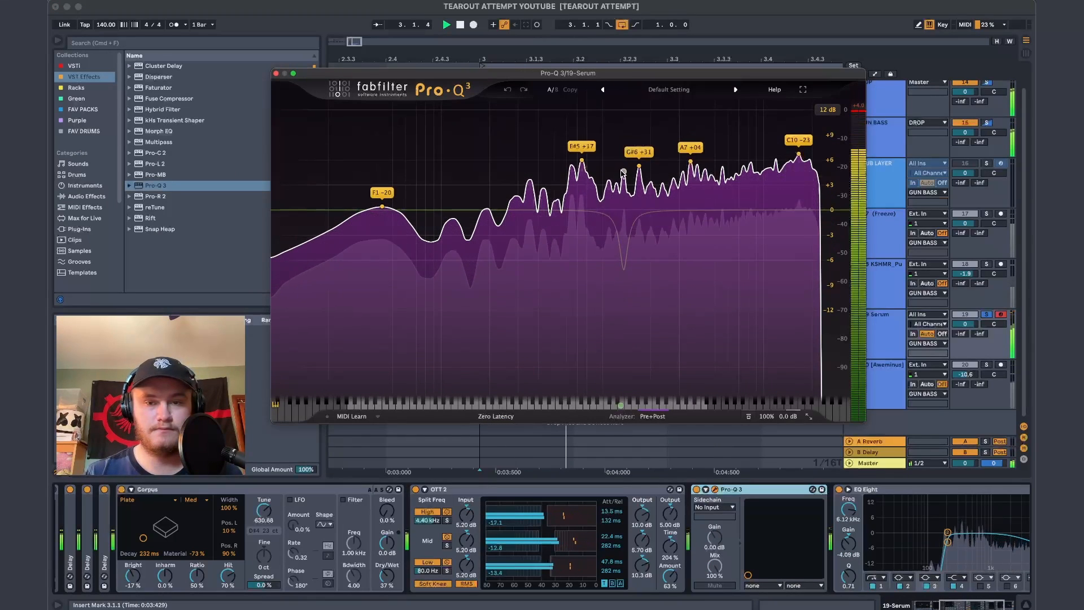
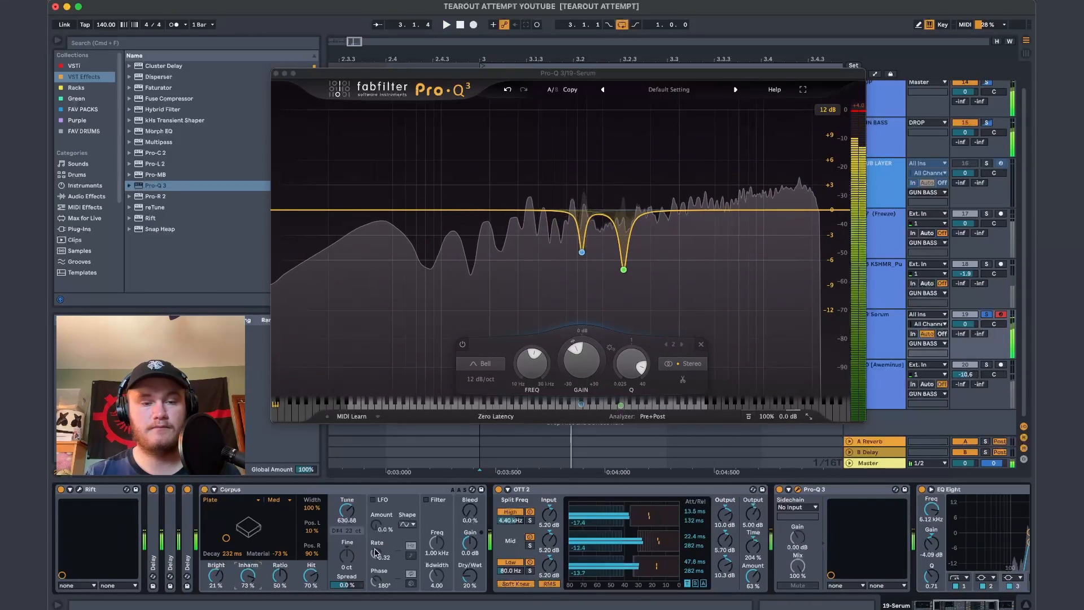
pyautogui.click(275, 73)
# Insert Pro-Q 3 before the Saturator on the GUN BASS group and cut about 8.7 dB near 158 Hz with a Q of about 2.3
pyautogui.click(910, 132)
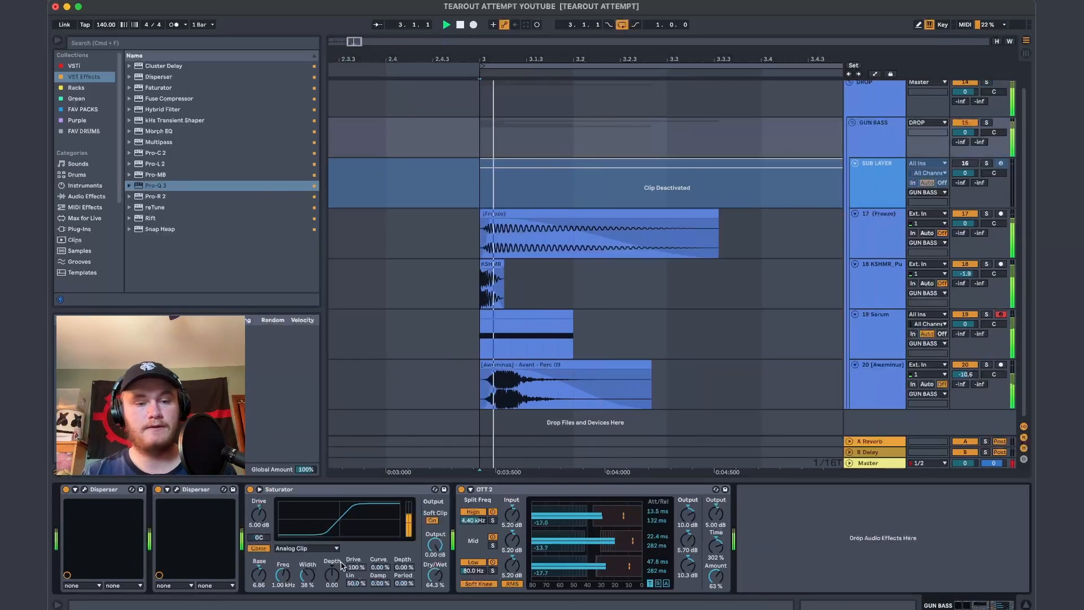
pyautogui.moveTo(155, 185); pyautogui.dragTo(340, 559)
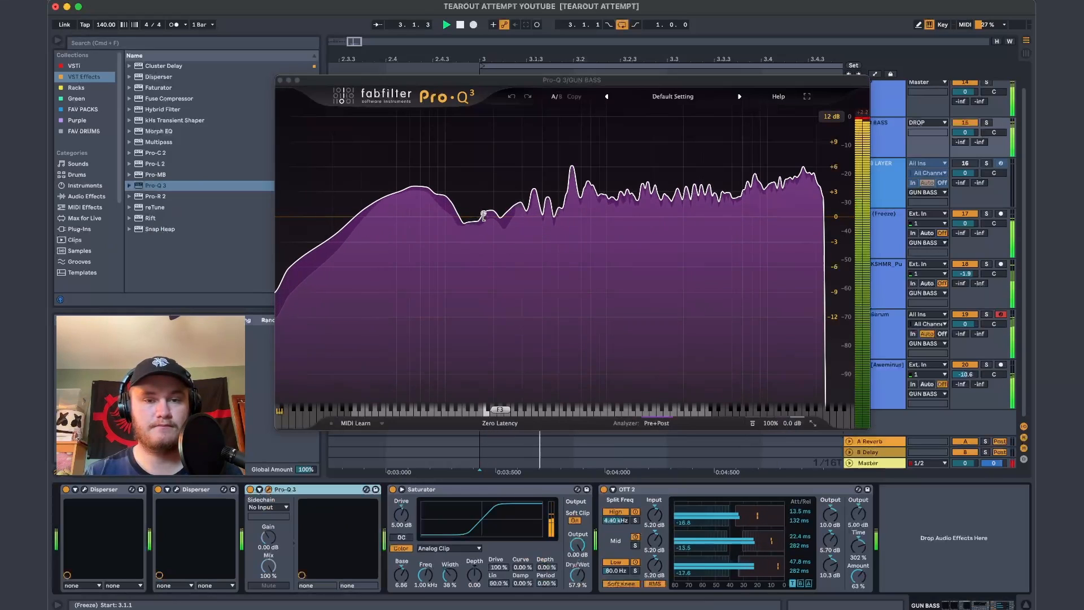
pyautogui.press('space')
pyautogui.moveTo(489, 209); pyautogui.dragTo(478, 255)
pyautogui.press('space')
pyautogui.scroll(2, 473, 254)
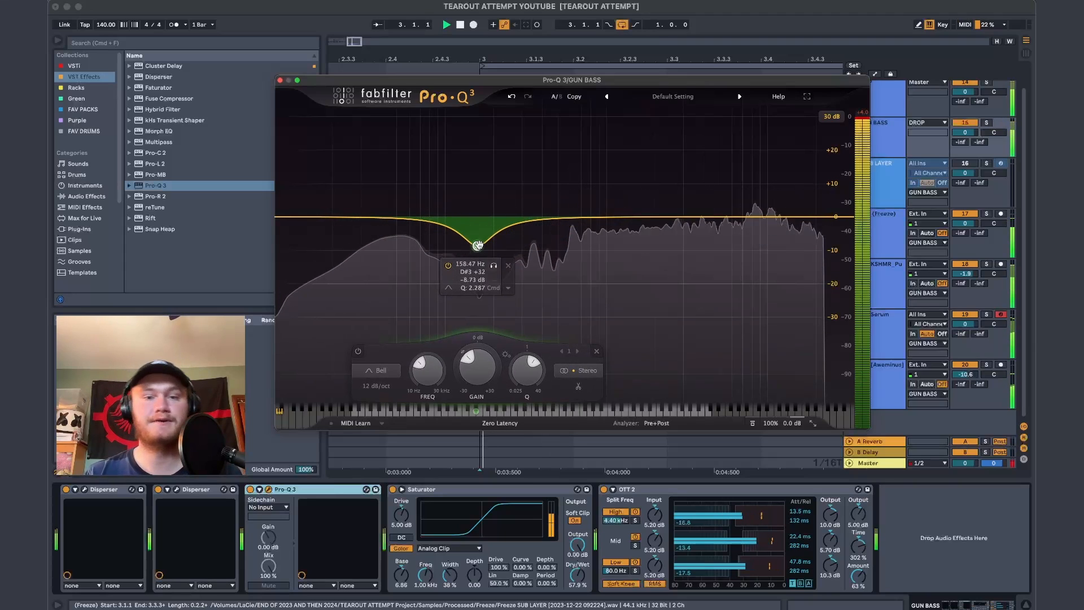
# Add a bell cut of about 2.3 dB near 4.5 kHz in the group's Pro-Q 3 and close the equalizer
pyautogui.moveTo(678, 215); pyautogui.dragTo(708, 221)
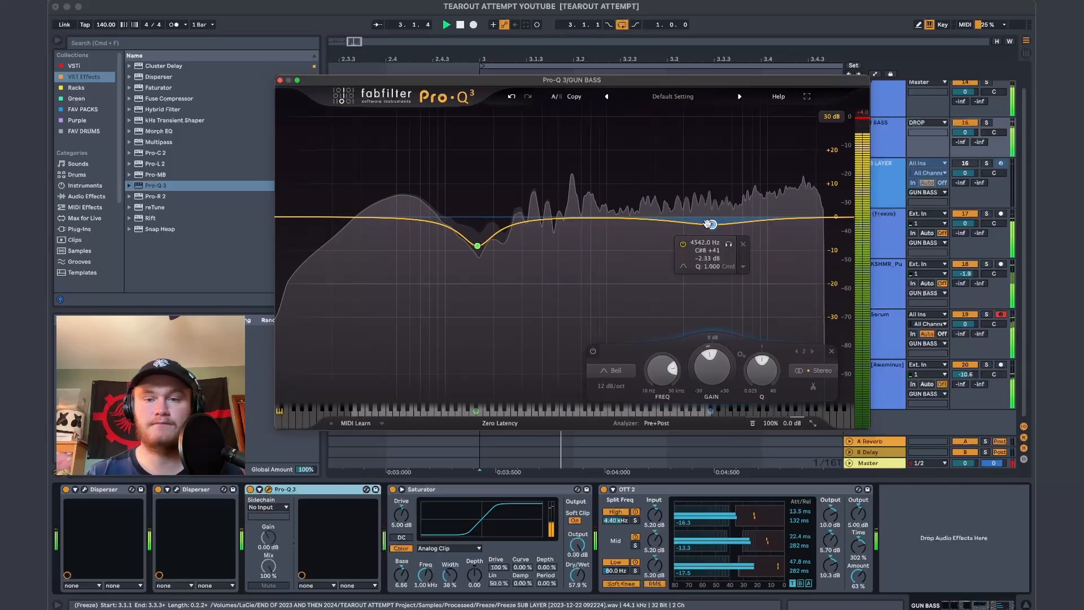
pyautogui.click(280, 80)
pyautogui.press('space')
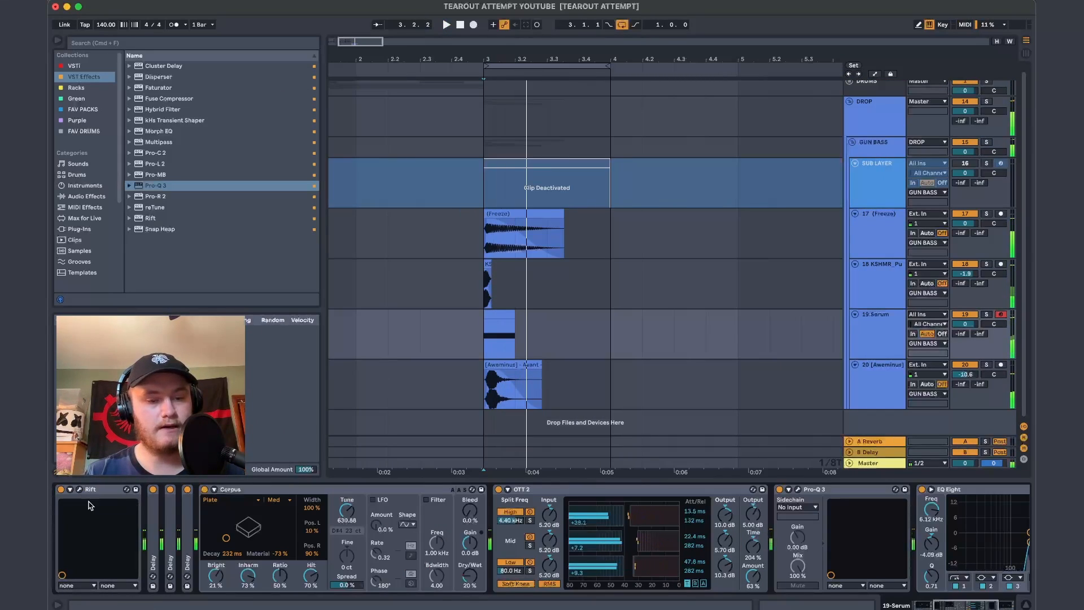
# Review the Serum patch on the 19 Serum track during playback
pyautogui.hscroll(-5, 113, 503)
pyautogui.click(65, 566)
pyautogui.press('space')
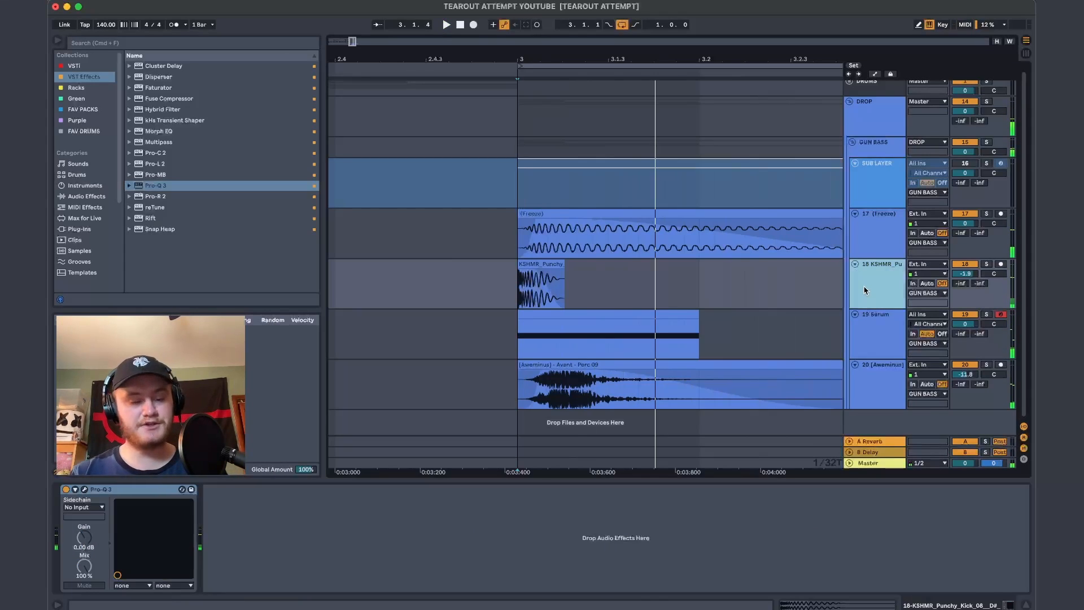
# Add an audio track below 18 KSHMR, search the browser for Perc and place Cymatics - Grime Perc 49 at bar 3
pyautogui.press('super+t')
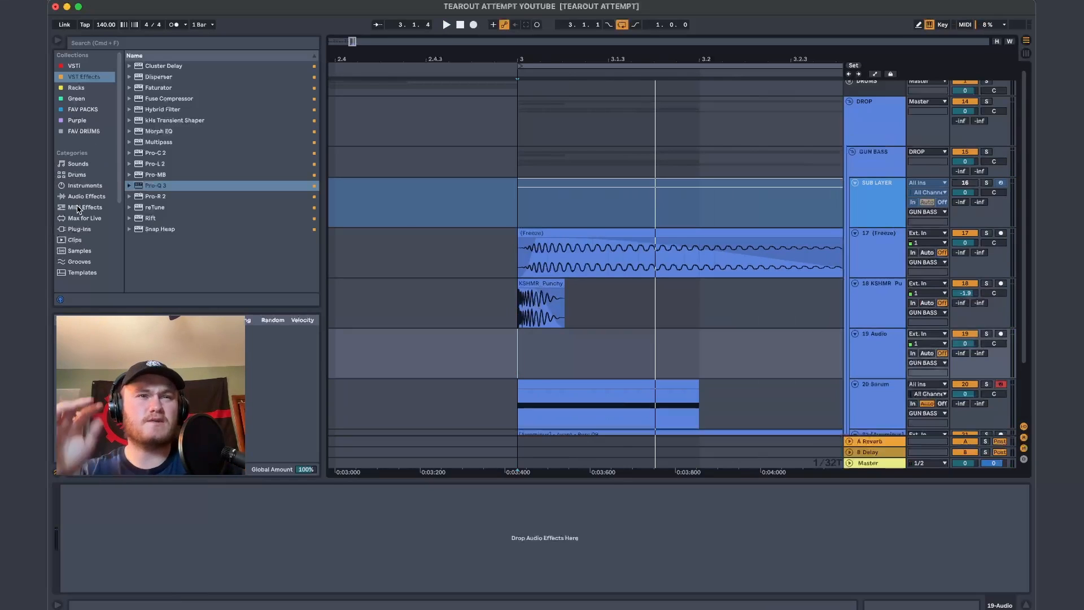
pyautogui.click(104, 45)
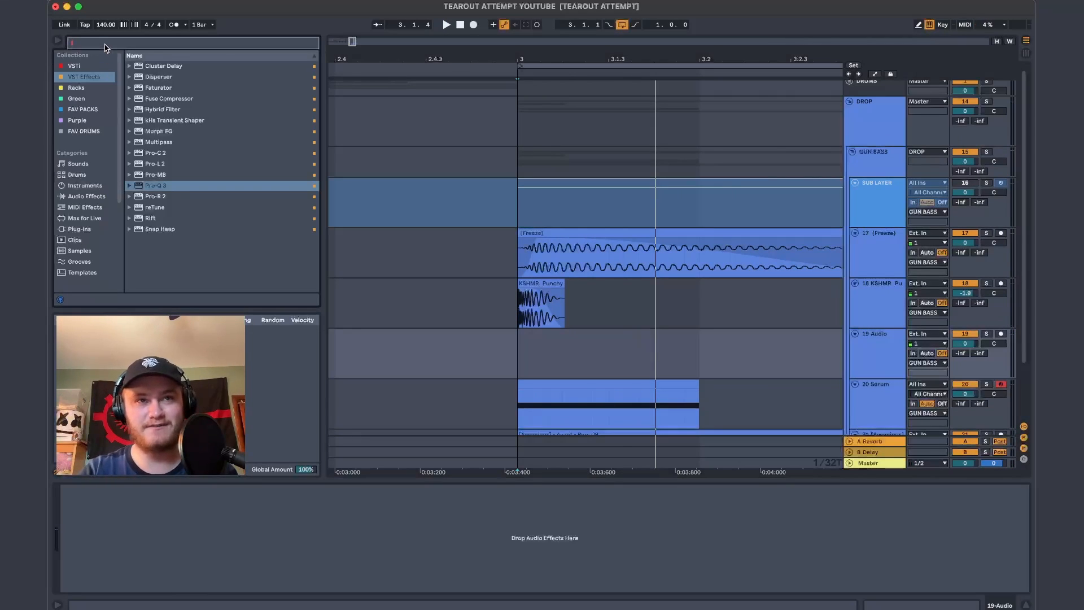
pyautogui.write('Perc')
pyautogui.scroll(-5, 224, 276)
pyautogui.scroll(-3, 224, 276)
pyautogui.moveTo(224, 279); pyautogui.dragTo(647, 332)
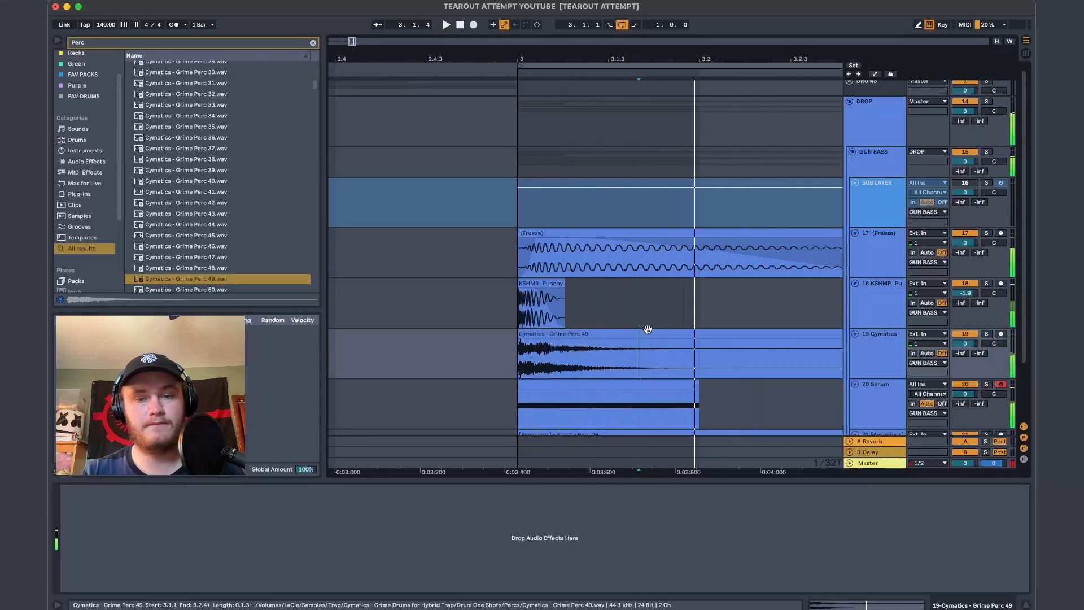
# Shorten the Cymatics - Grime Perc 49 clip to about 151 ms by splitting it and deleting its tail
pyautogui.press('super+e')
pyautogui.click(648, 333)
pyautogui.press('Delete')
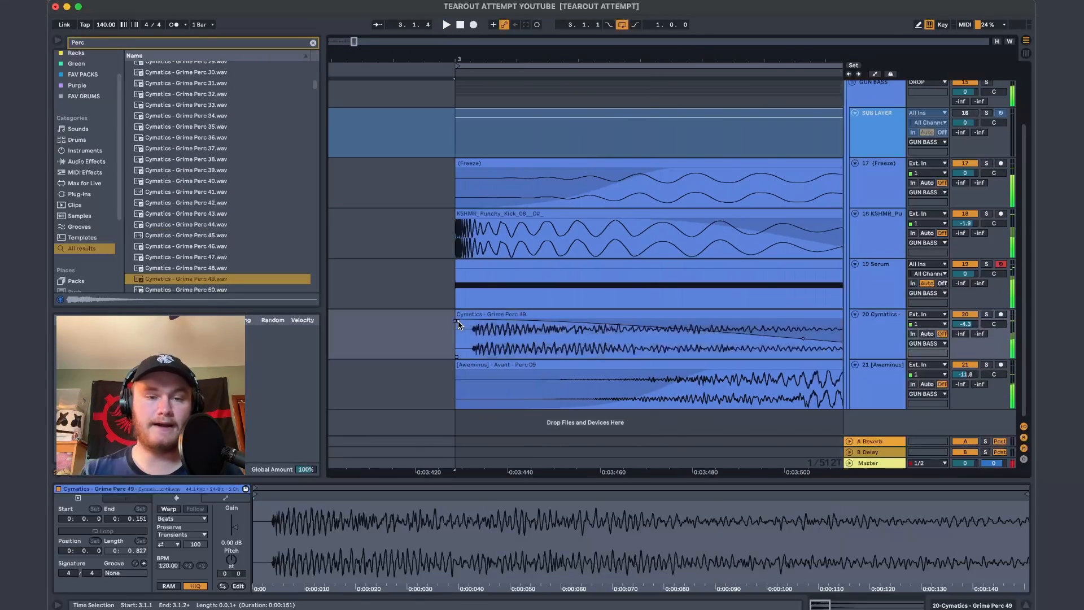
# Listen to the layered gun bass with the added Grime Perc 49 layer
pyautogui.click(434, 337)
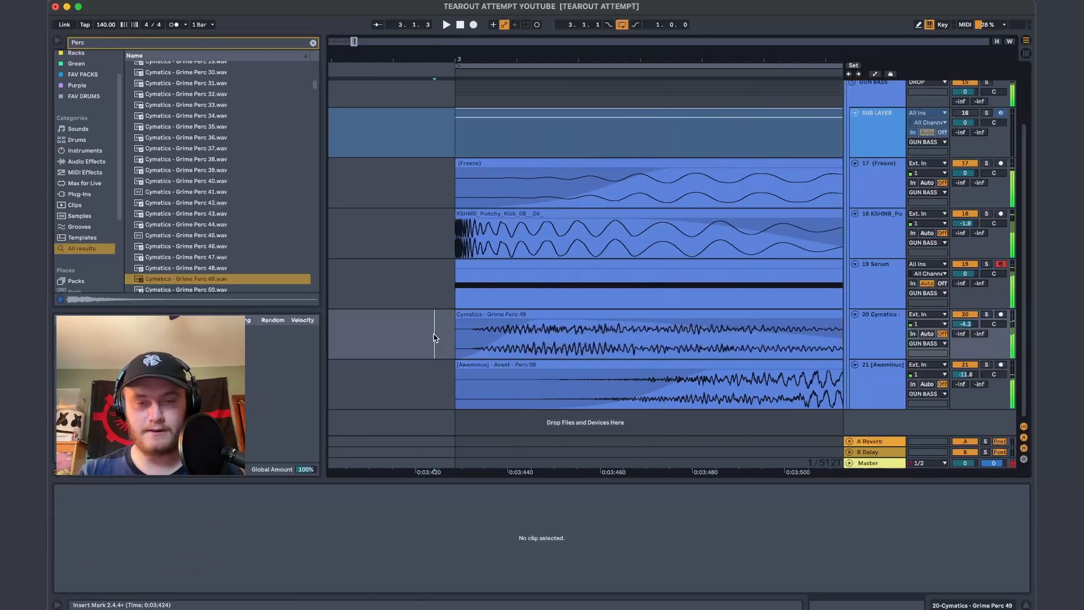
pyautogui.press('-')
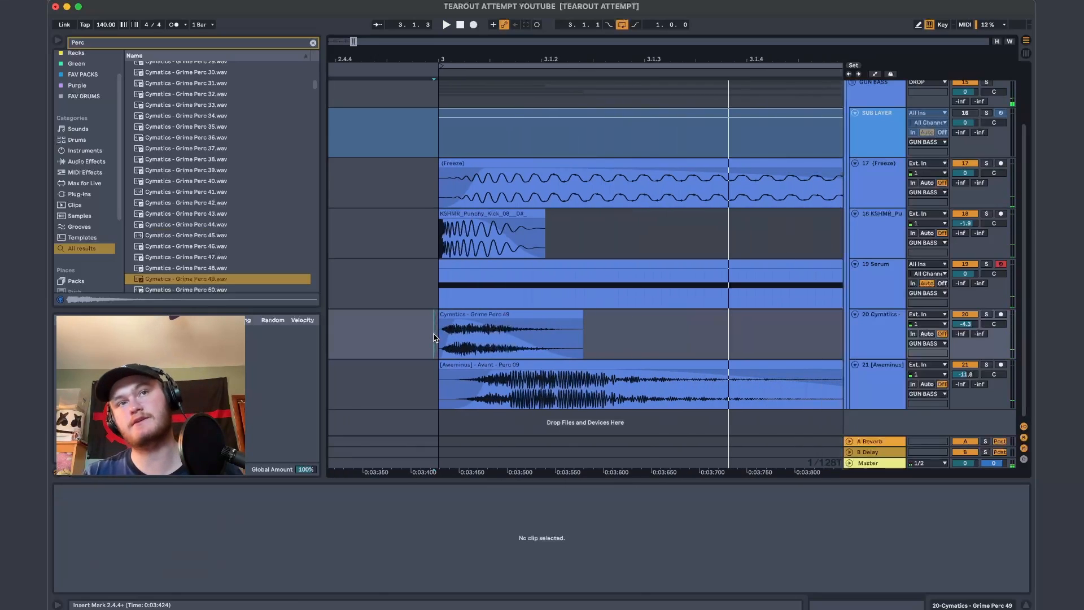
pyautogui.press('space')
pyautogui.press('-')
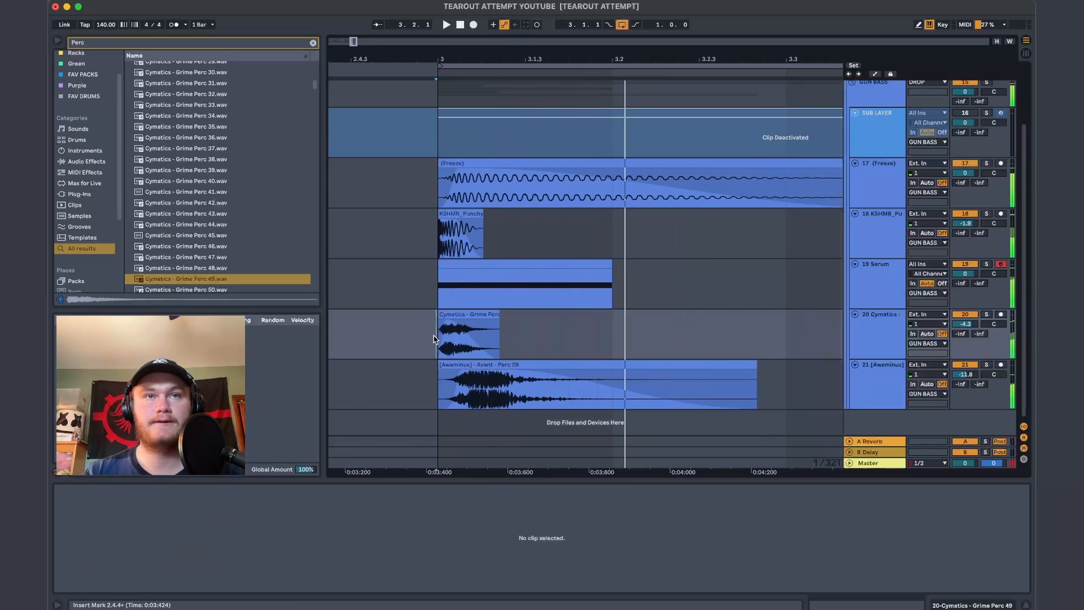
pyautogui.hscroll(3, 513, 340)
pyautogui.scroll(2, 514, 340)
pyautogui.press('space')
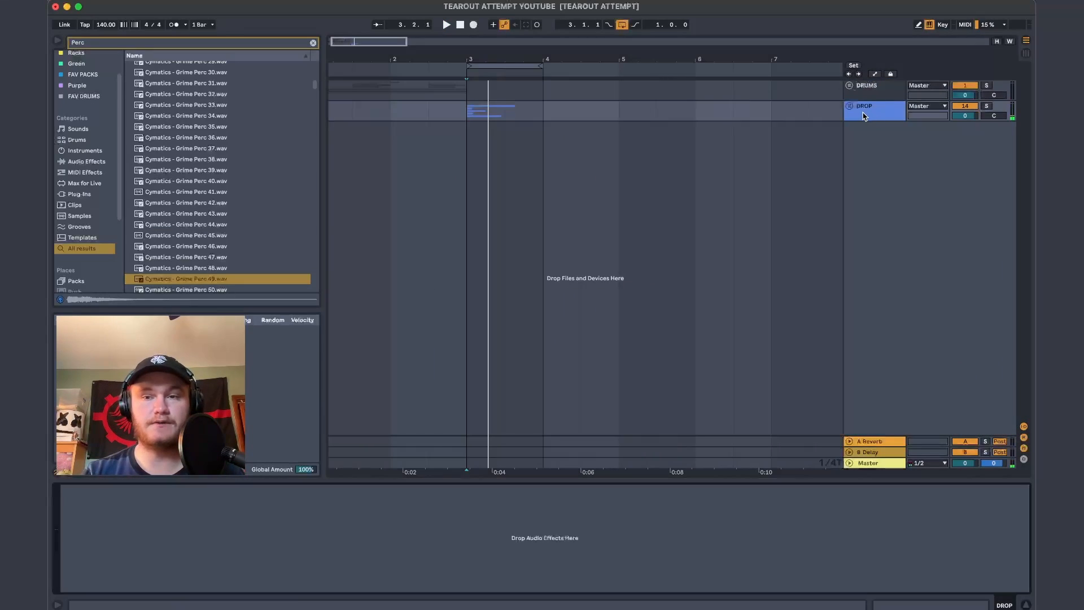
# Unfold the DROP group, then select the GUN BASS group inside it and collapse it
pyautogui.click(847, 110)
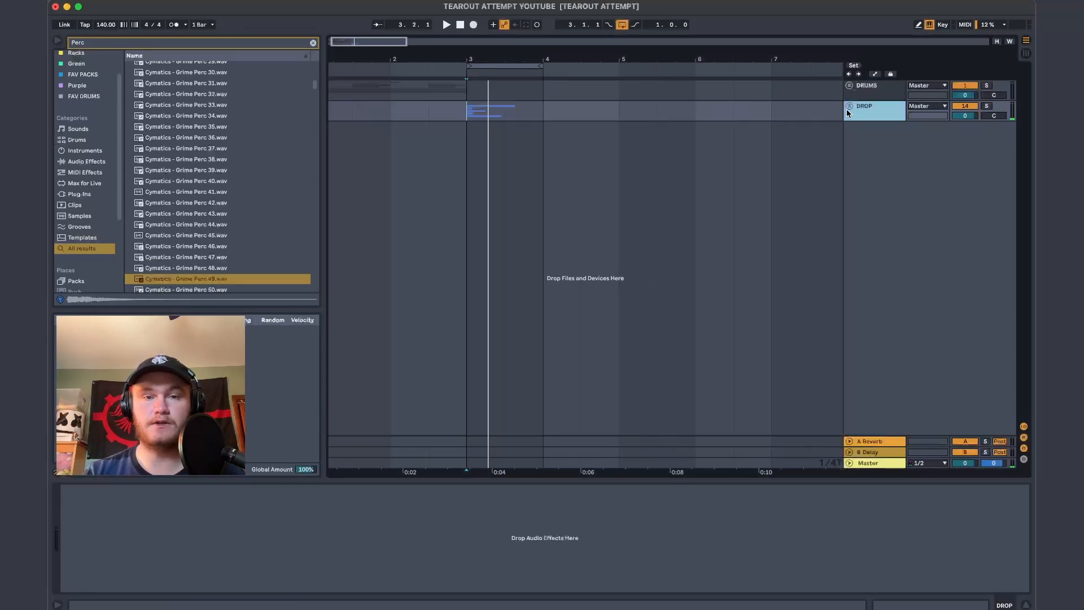
pyautogui.click(849, 107)
pyautogui.click(882, 168)
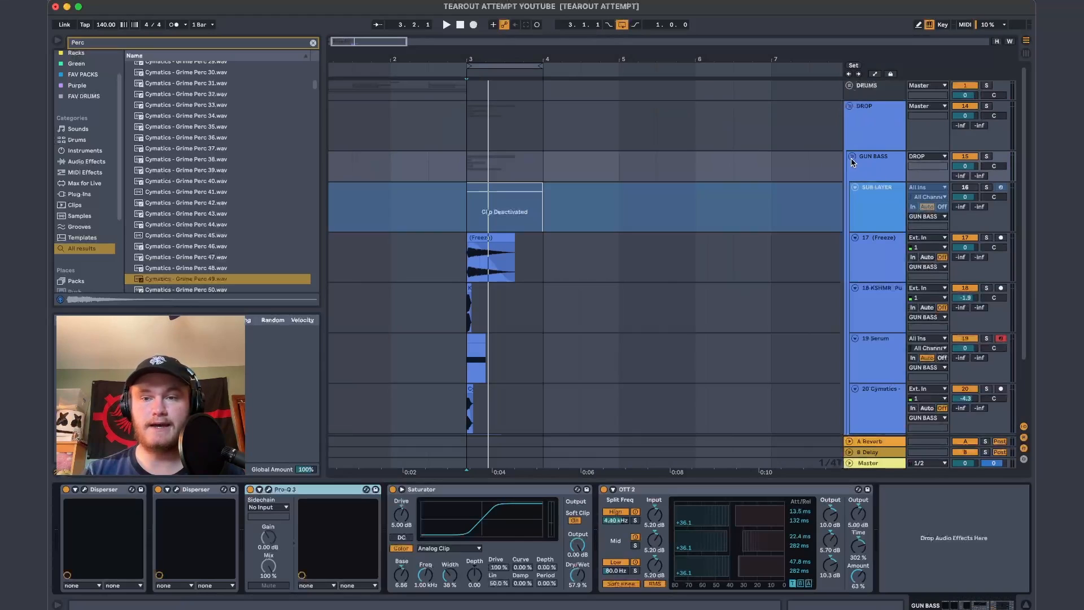
pyautogui.click(852, 158)
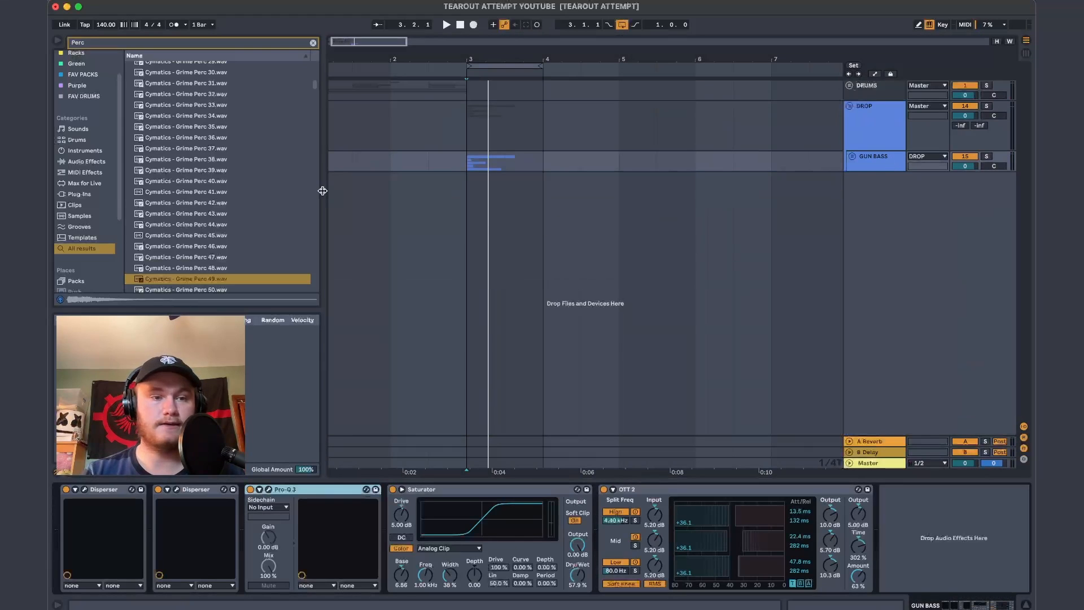
# Add Pro-Q 3 at the end of the GUN BASS chain and shape bell cuts, including about 3.6 dB near 19.3 kHz
pyautogui.click(81, 77)
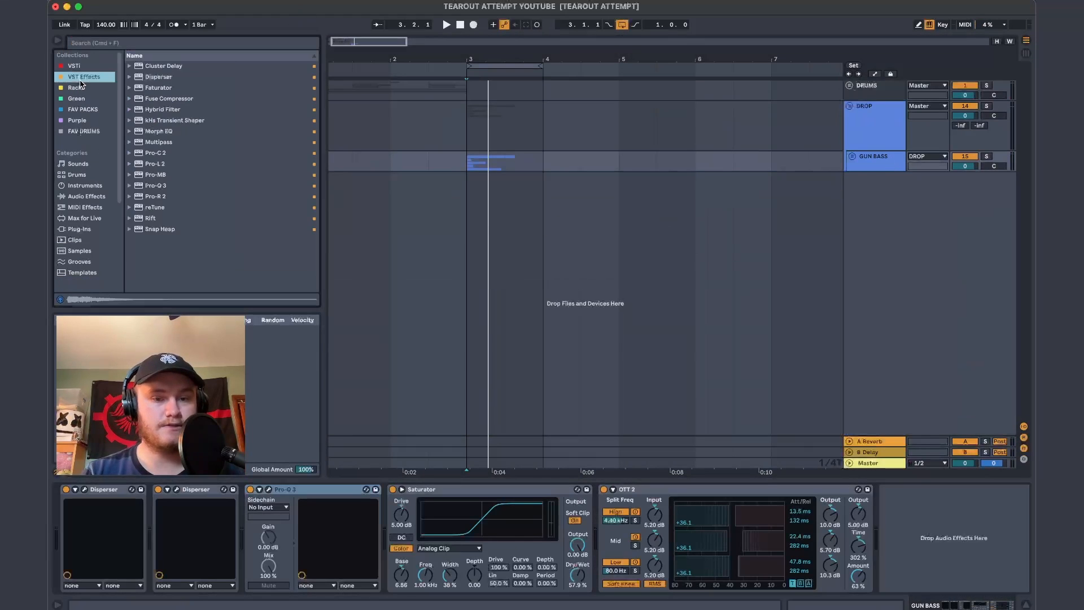
pyautogui.doubleClick(155, 186)
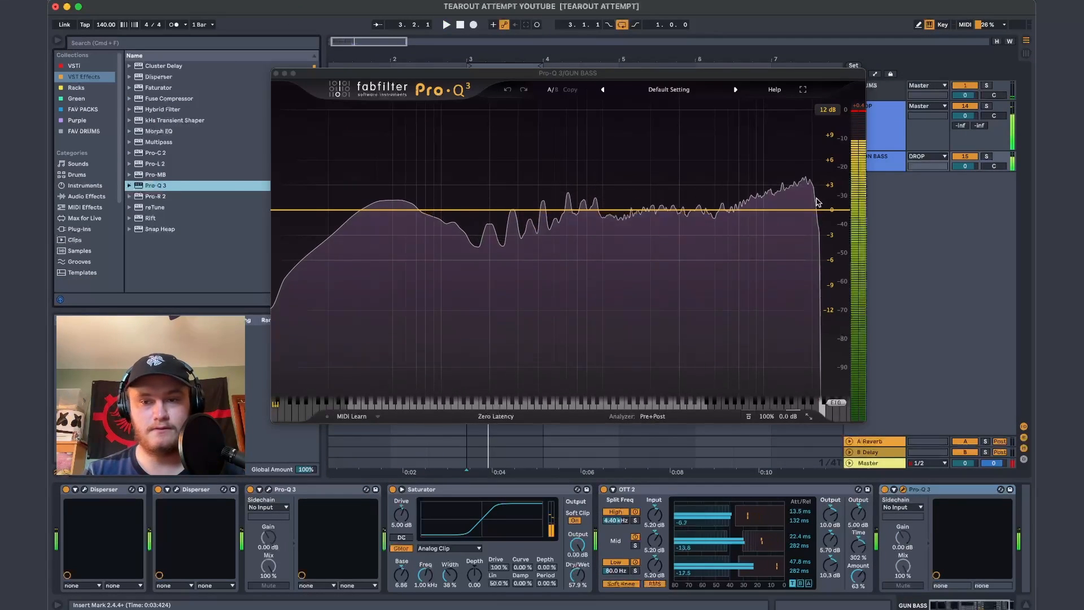
pyautogui.press('space')
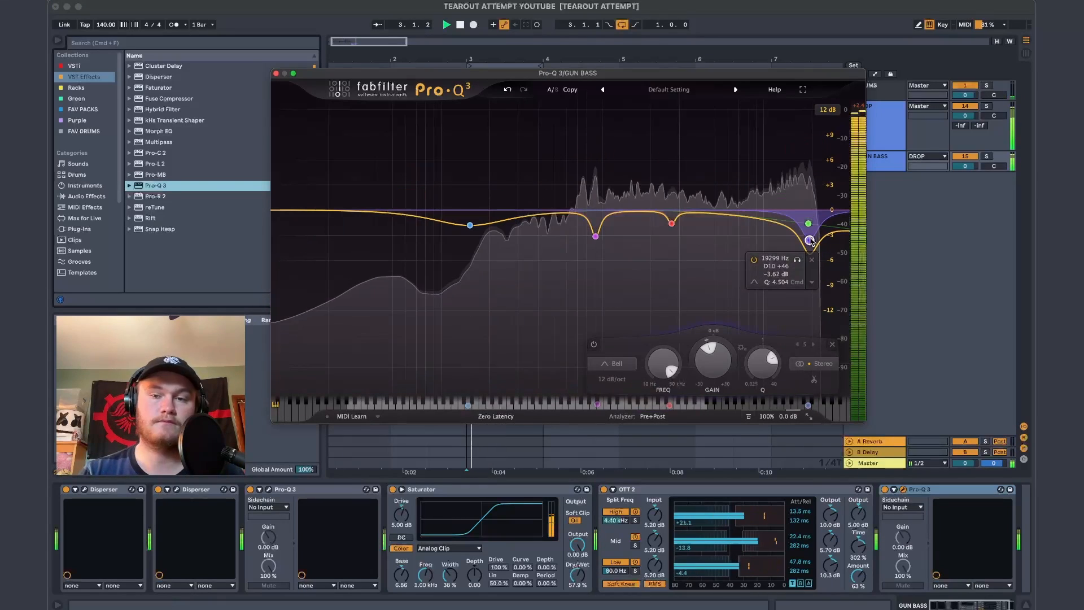
pyautogui.click(276, 74)
pyautogui.press('space')
# Set the Saturator's Dry/Wet to 57.1 % and insert Pro-L 2 after OTT with the Bass – Limiter 1 preset and +2.6 gain
pyautogui.click(575, 576)
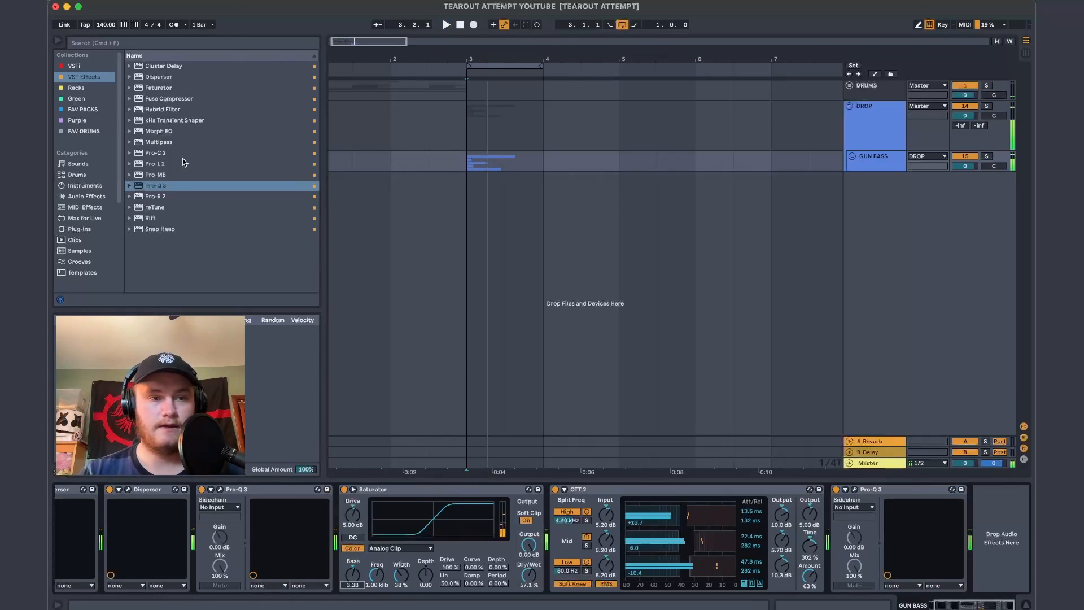
pyautogui.moveTo(161, 163); pyautogui.dragTo(823, 503)
pyautogui.press('space')
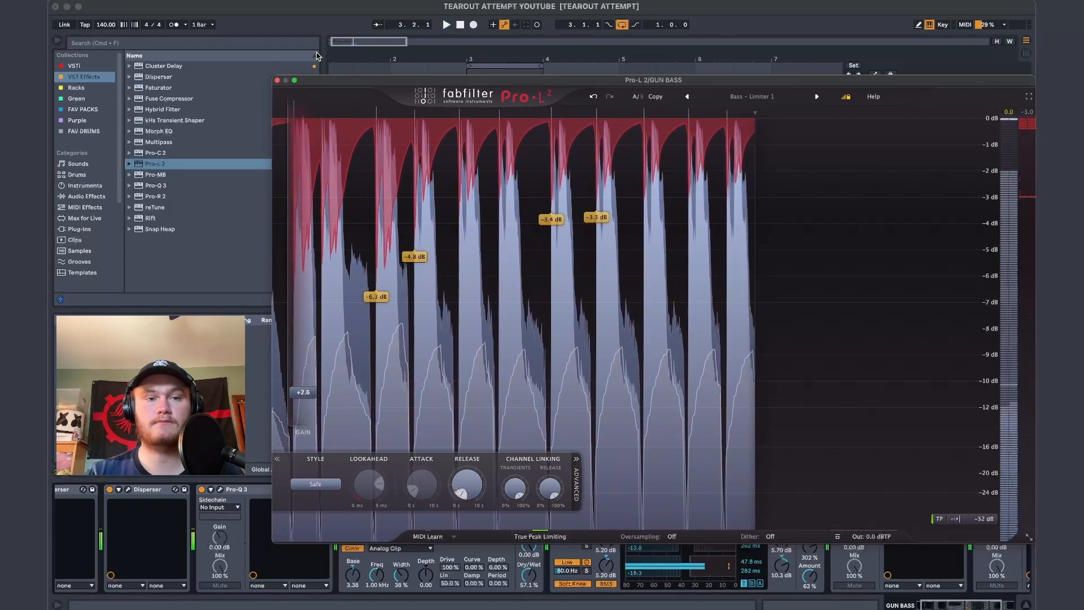
pyautogui.click(277, 81)
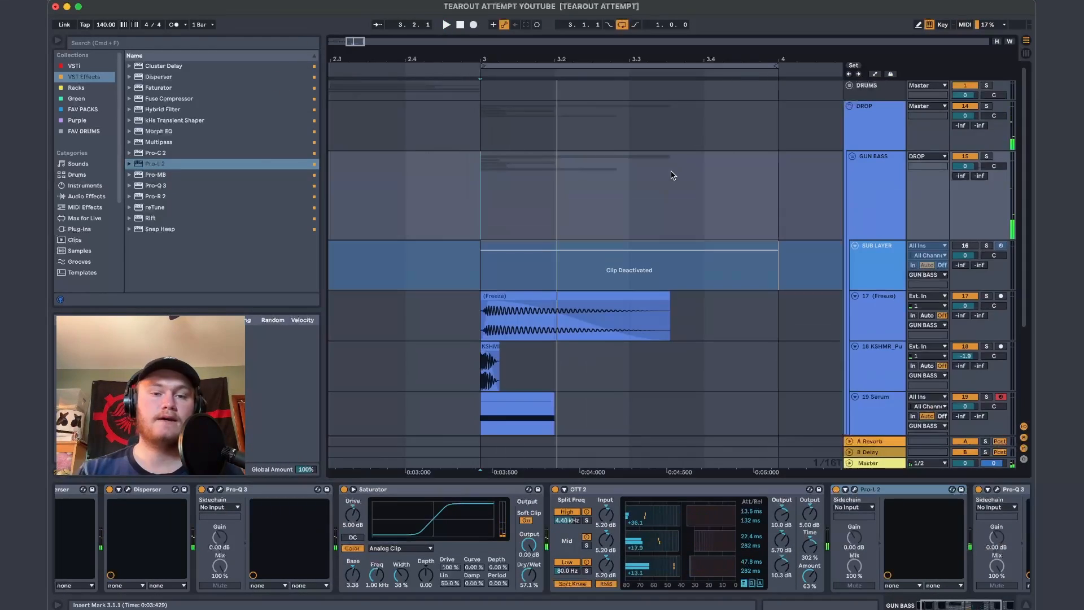
# Play back the gun bass layers and inspect the Serum layer's patch, closing its window again
pyautogui.scroll(-5, 672, 174)
pyautogui.click(855, 271)
pyautogui.press('space')
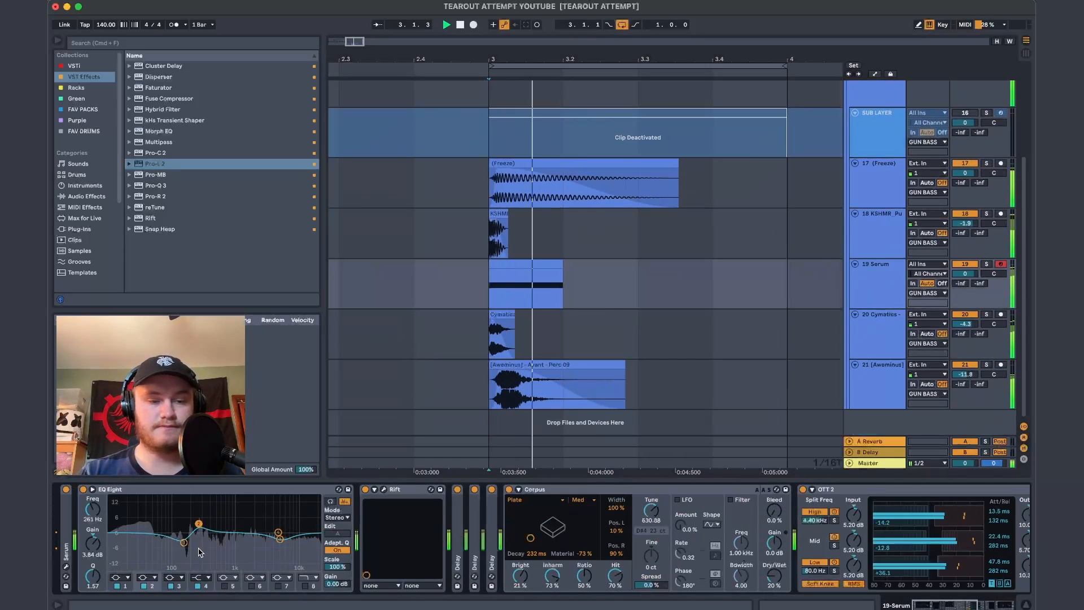
pyautogui.click(66, 566)
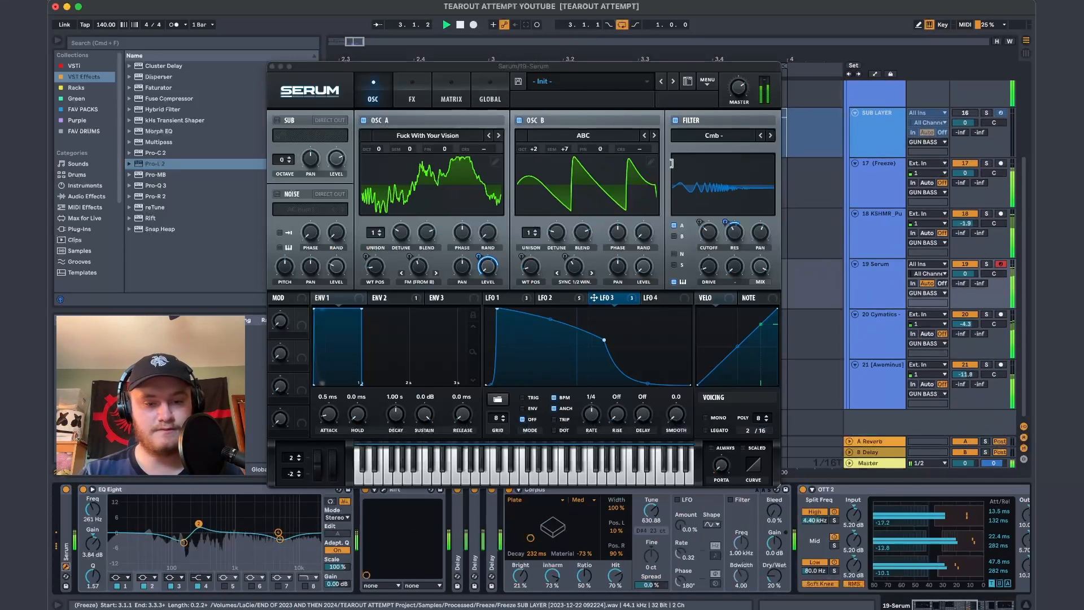
pyautogui.click(272, 66)
pyautogui.scroll(4, 856, 136)
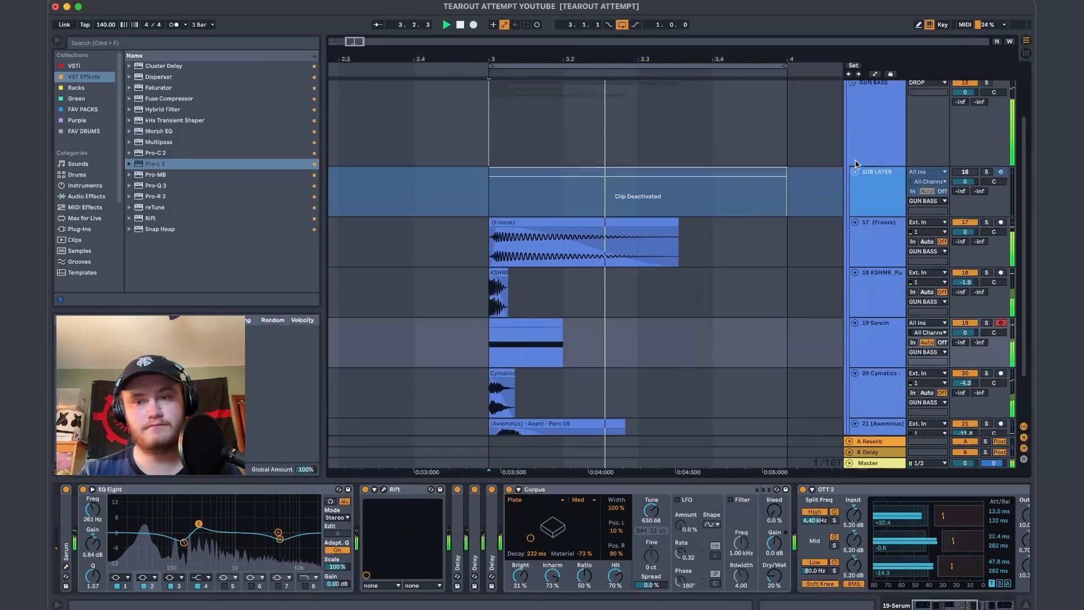
# Fold the GUN BASS group, add an audio track below it and set that track's input to GUN BASS
pyautogui.click(852, 124)
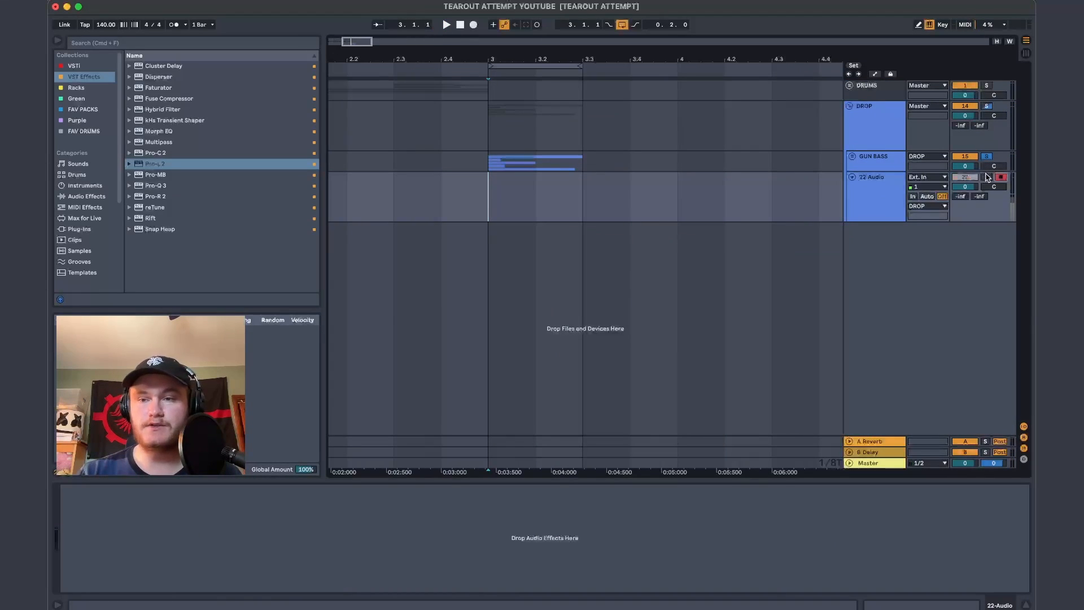
pyautogui.click(879, 156)
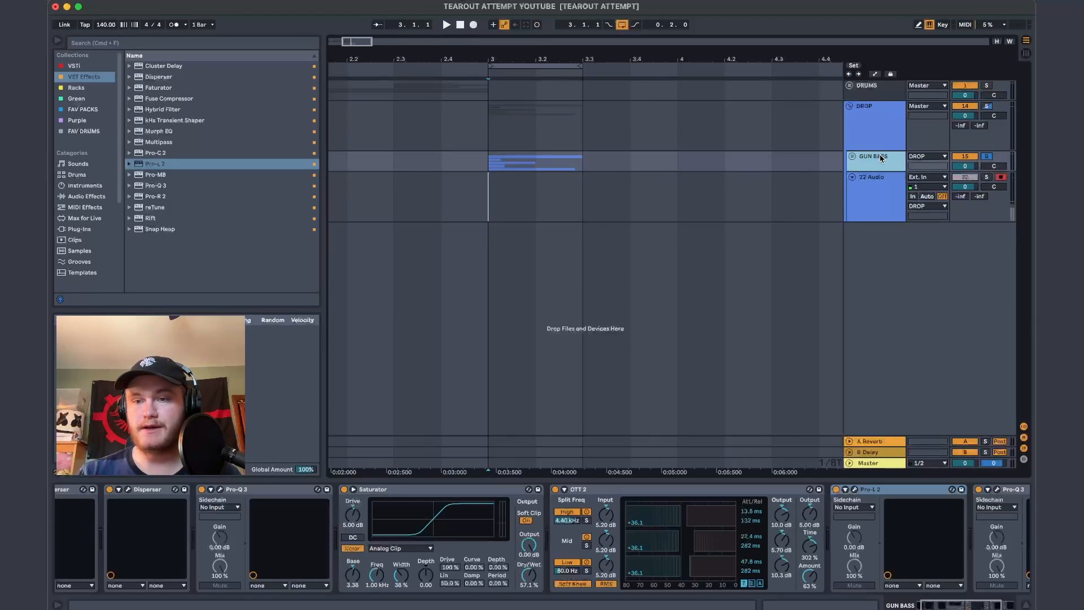
pyautogui.click(879, 189)
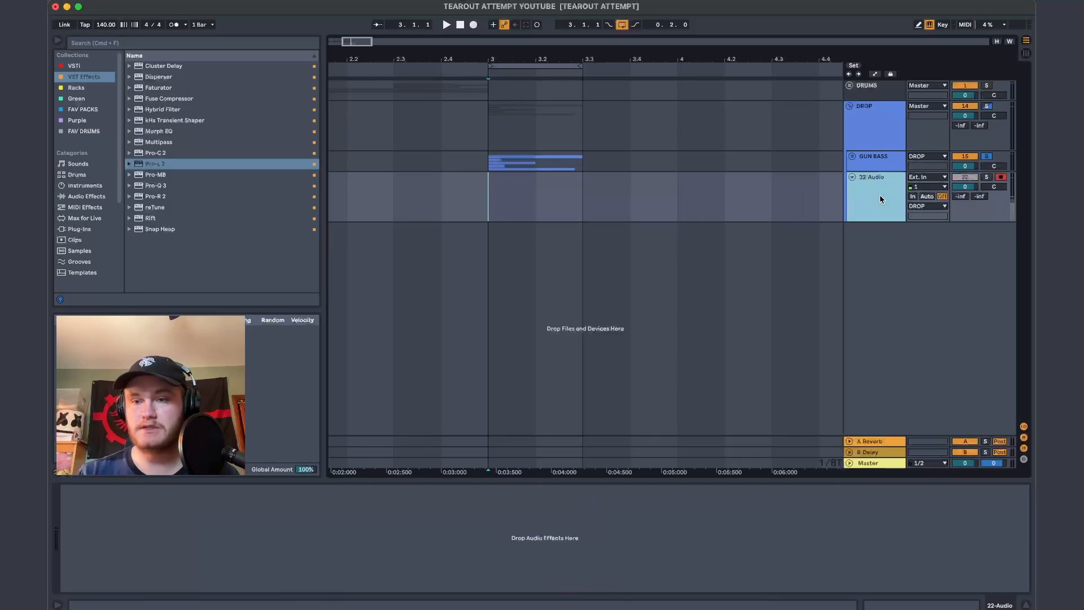
pyautogui.click(937, 178)
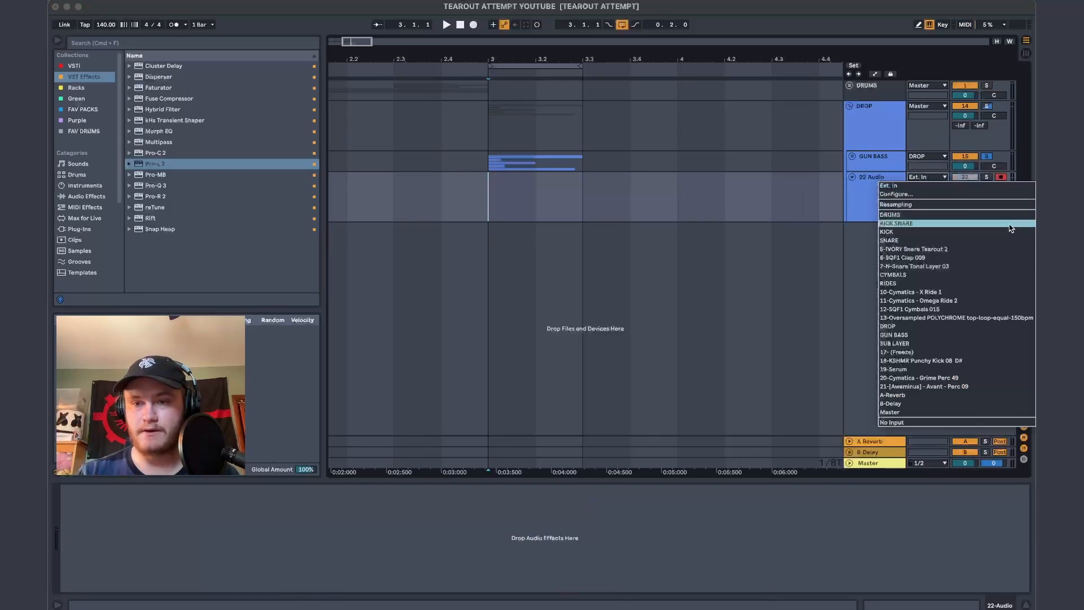
pyautogui.click(920, 334)
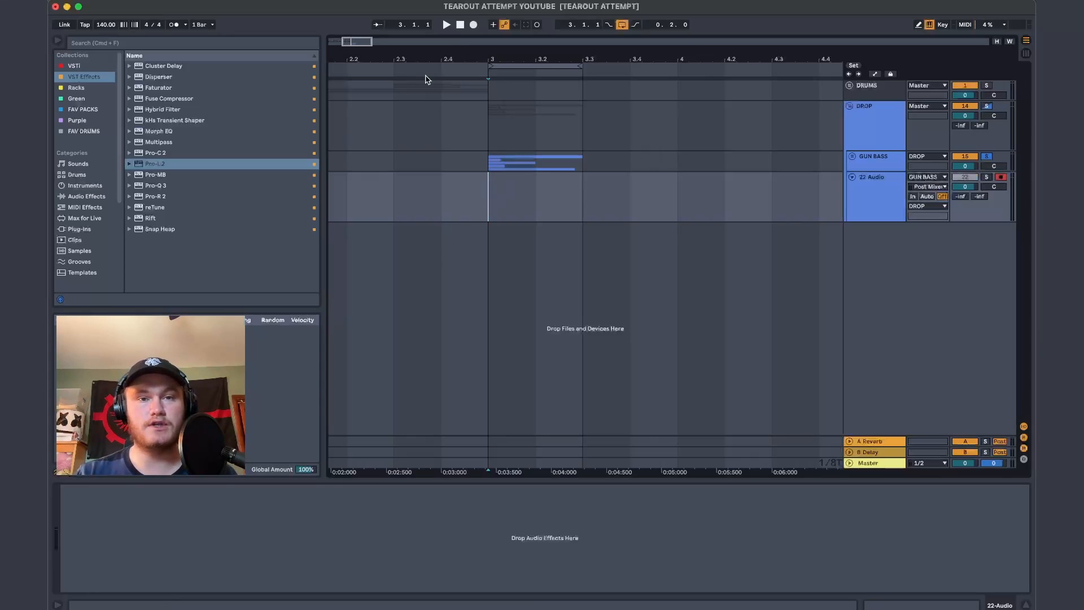
# Unfold the GUN BASS group and record its output onto the new audio track, starting at bar 3
pyautogui.click(880, 165)
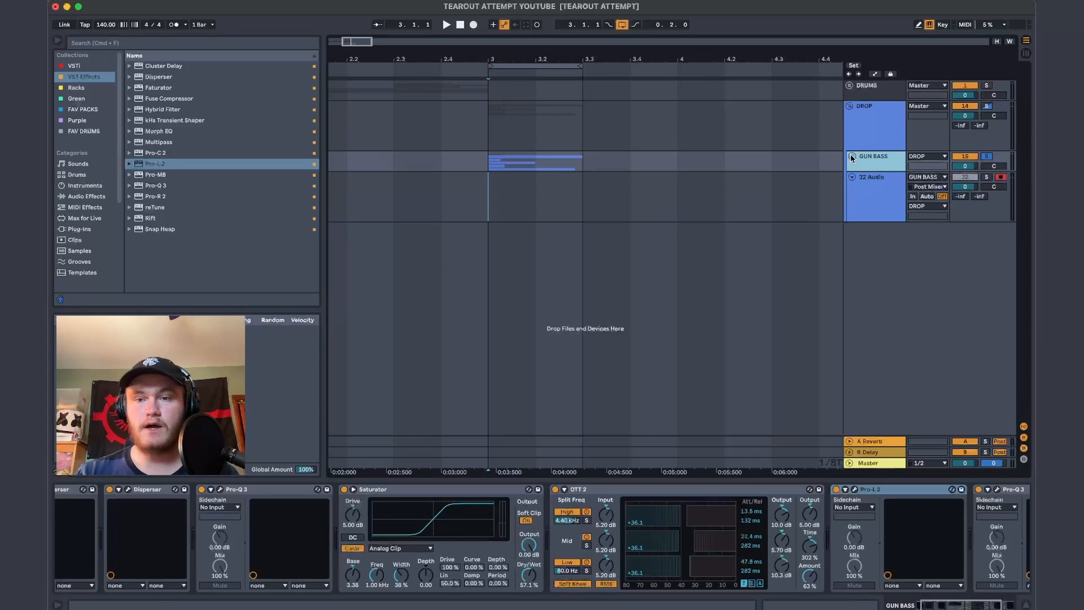
pyautogui.hscroll(-2, 247, 565)
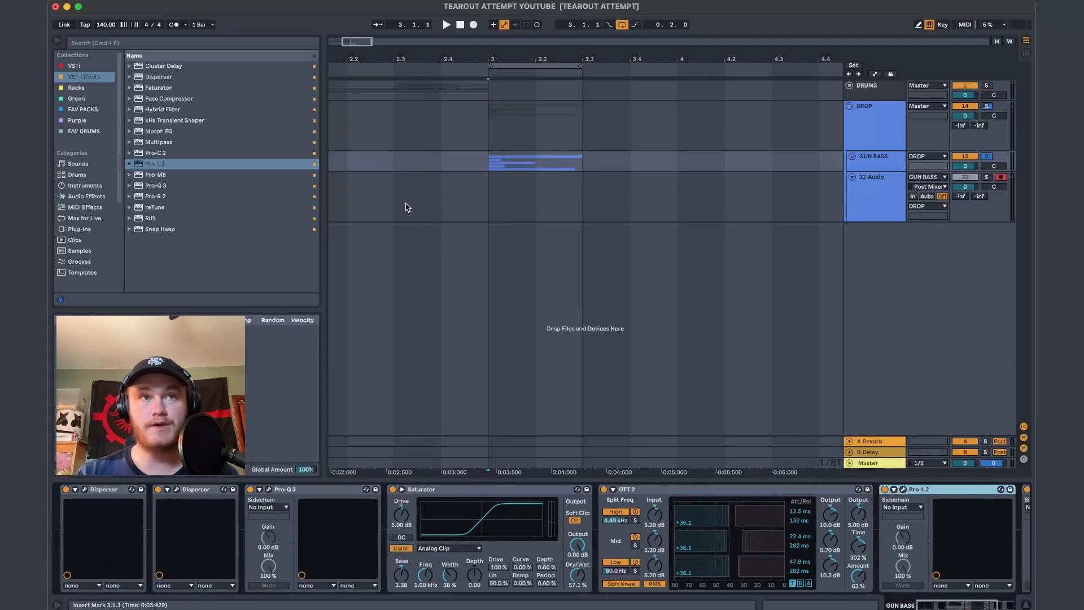
pyautogui.doubleClick(535, 162)
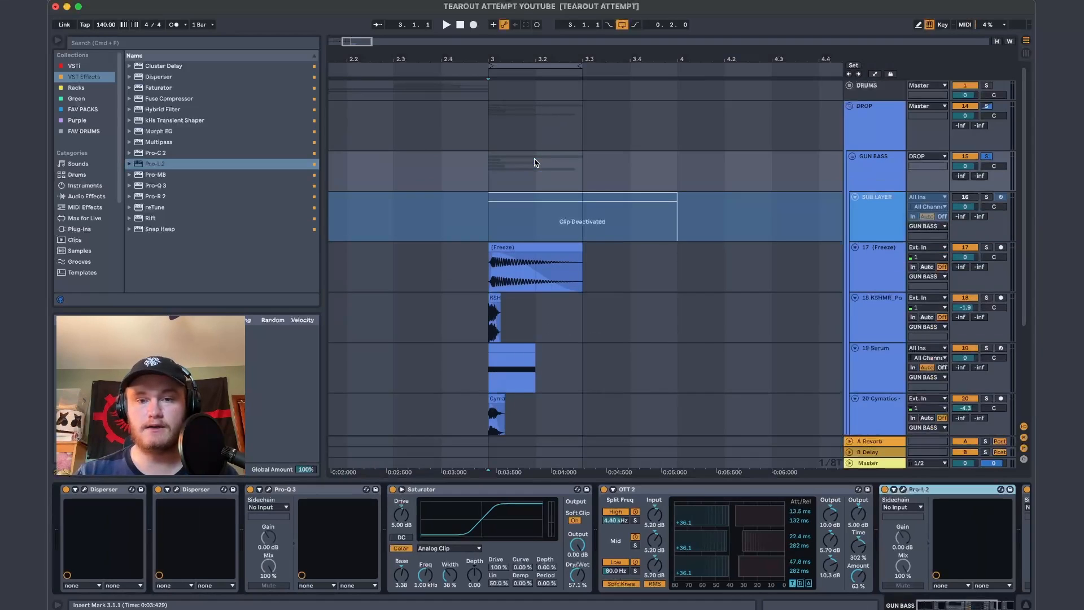
pyautogui.scroll(-5, 535, 165)
pyautogui.click(476, 409)
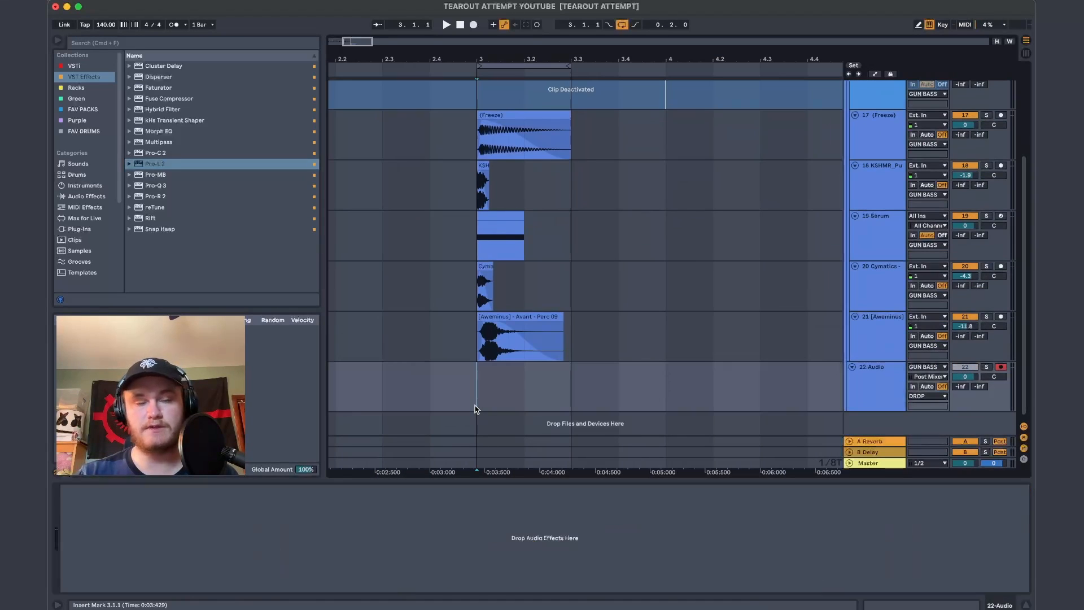
pyautogui.scroll(3, 487, 400)
pyautogui.click(461, 234)
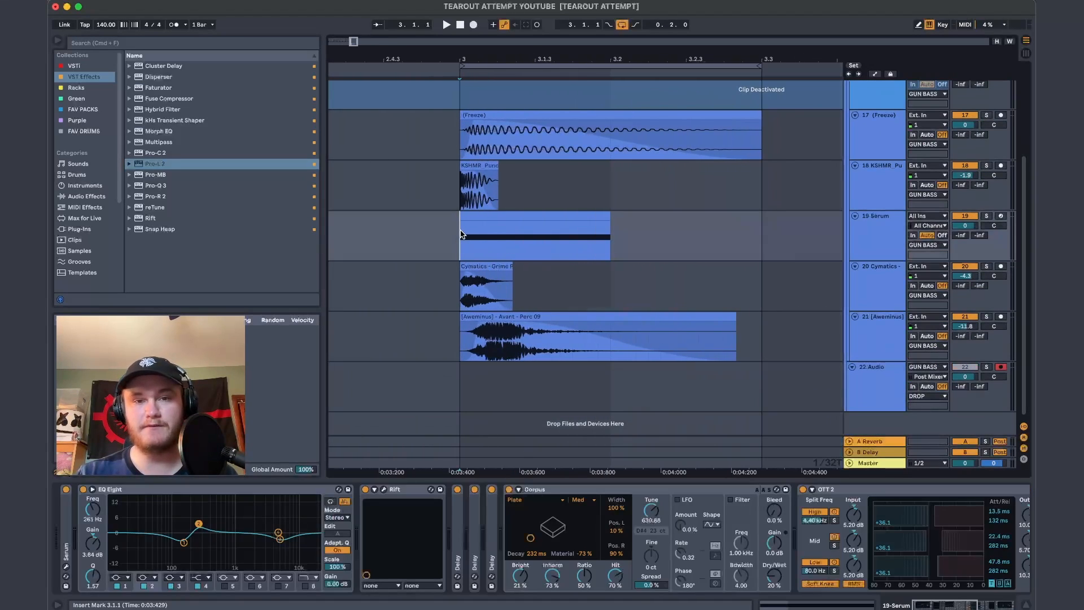
pyautogui.click(474, 213)
pyautogui.scroll(3, 491, 245)
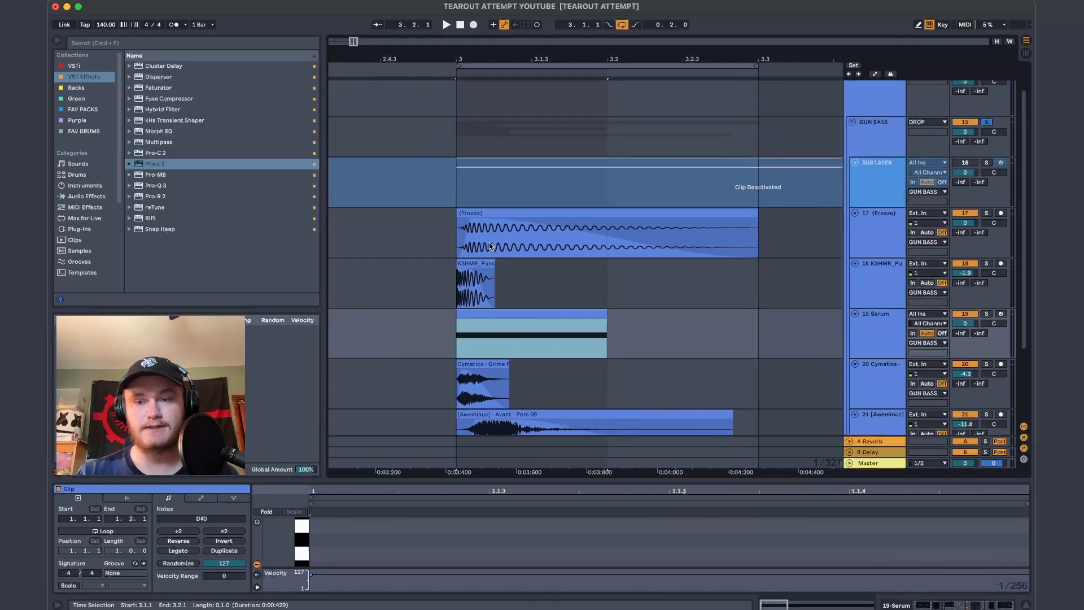
pyautogui.scroll(-5, 668, 237)
pyautogui.click(460, 388)
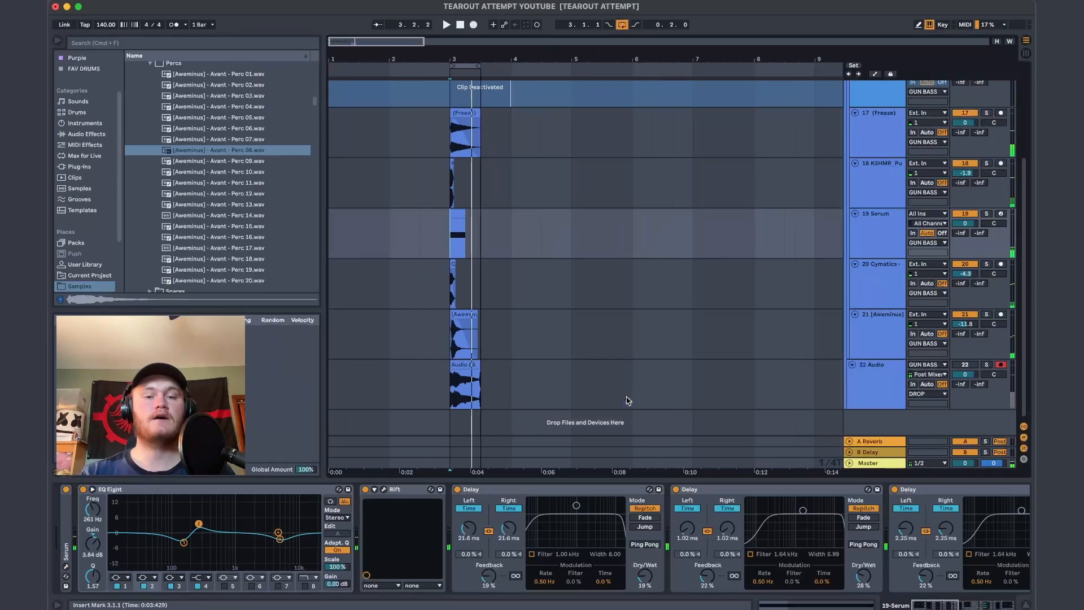
# Go to the drums at the start of the arrangement and set the loop to two bars from 1.1.1
pyautogui.scroll(5, 395, 303)
pyautogui.click(369, 90)
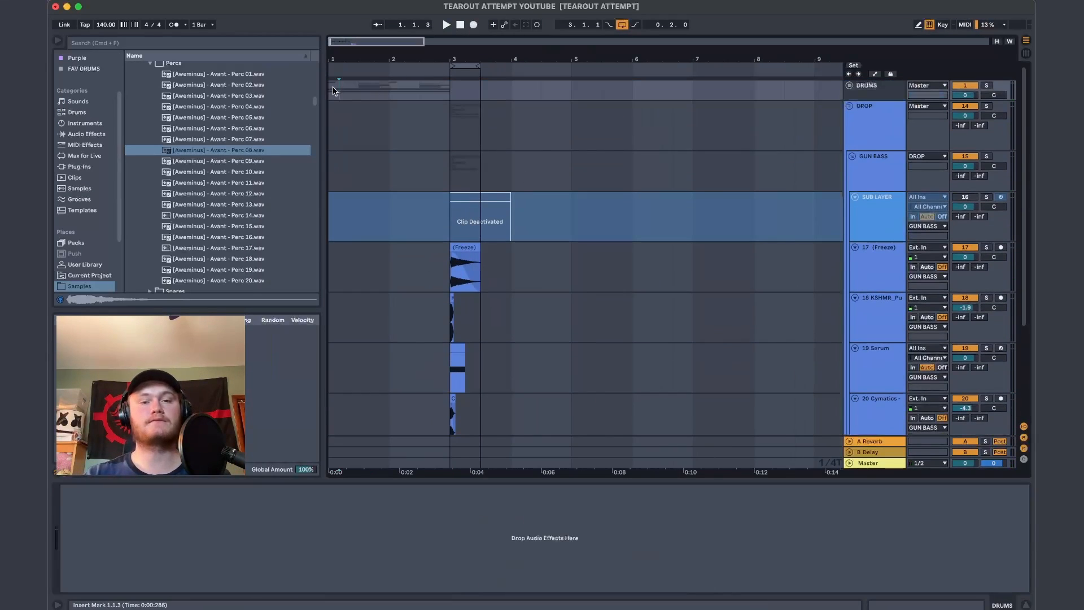
pyautogui.moveTo(462, 66)
pyautogui.mouseDown()
pyautogui.moveTo(293, 74)
pyautogui.moveTo(479, 66)
pyautogui.moveTo(450, 66)
pyautogui.mouseUp()
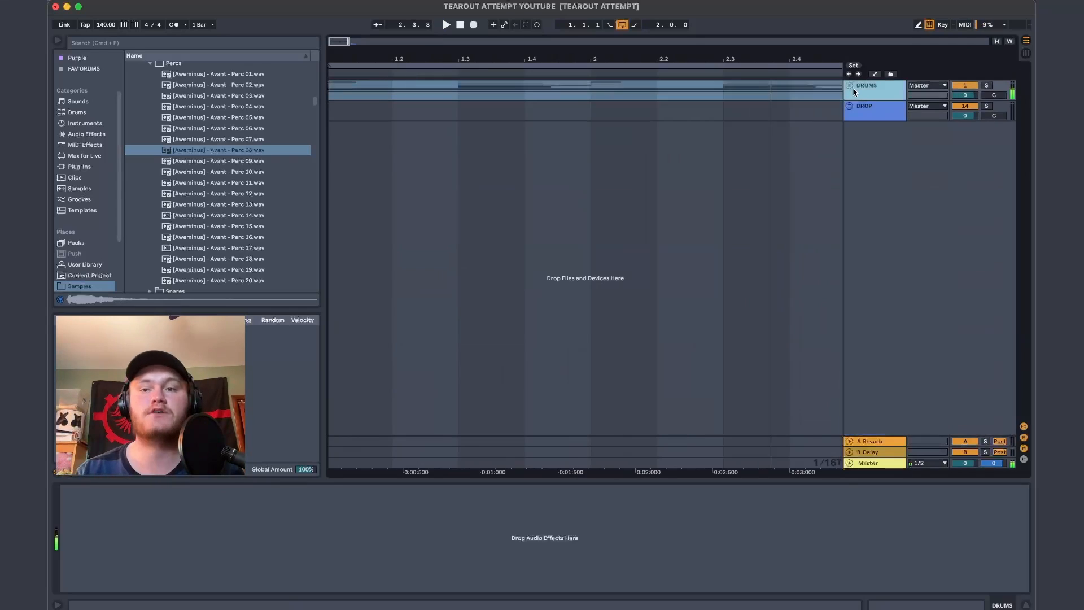
# Unfold the DRUMS group and insert a MIDI track named SC Trigger above KICK SNARE
pyautogui.click(849, 86)
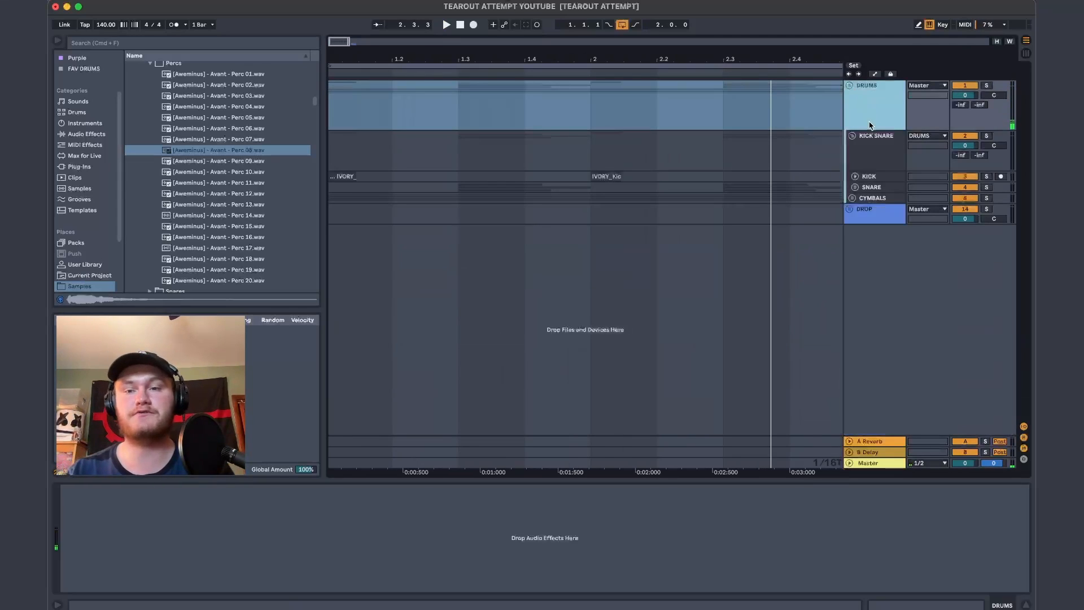
pyautogui.click(870, 137)
pyautogui.press('super+shift+t')
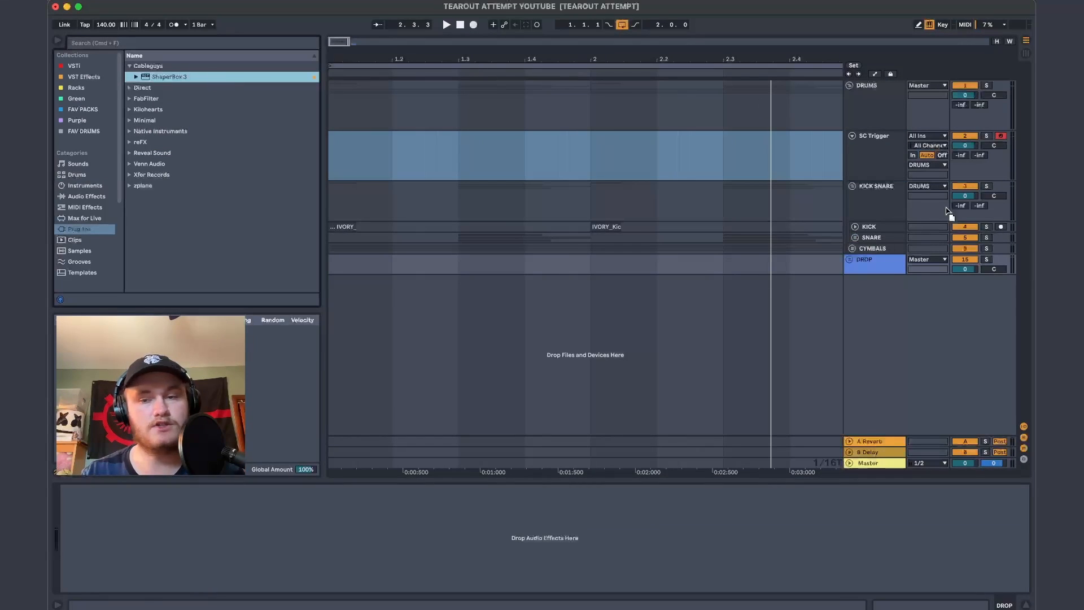
# Add ShaperBox 3 to the DROP group, choose the Volume Sidechain shaper and shorten its ducking curve
pyautogui.moveTo(876, 266); pyautogui.dragTo(873, 262)
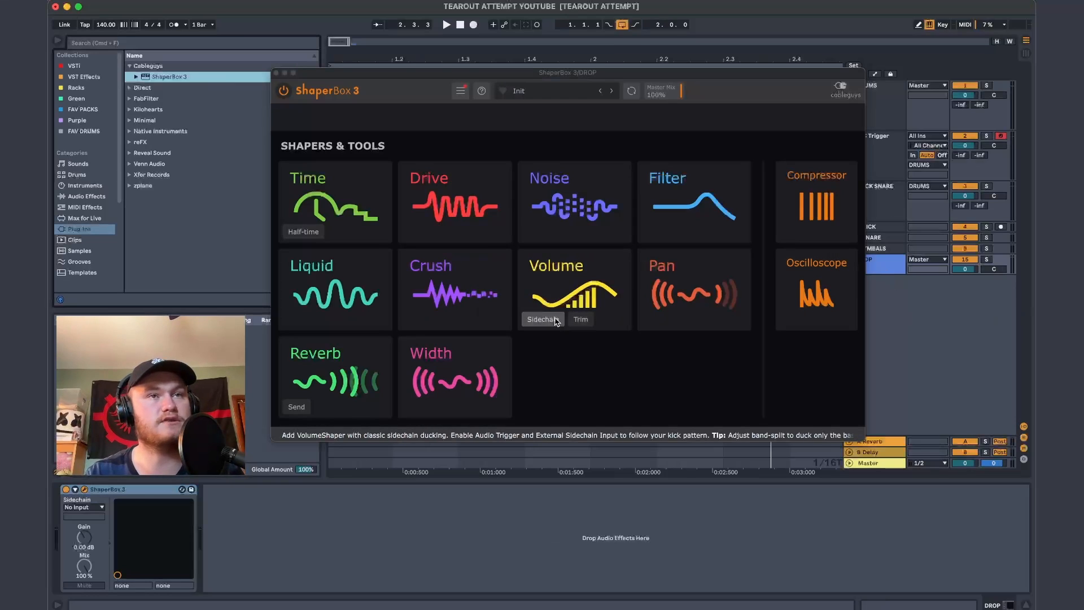
pyautogui.click(553, 320)
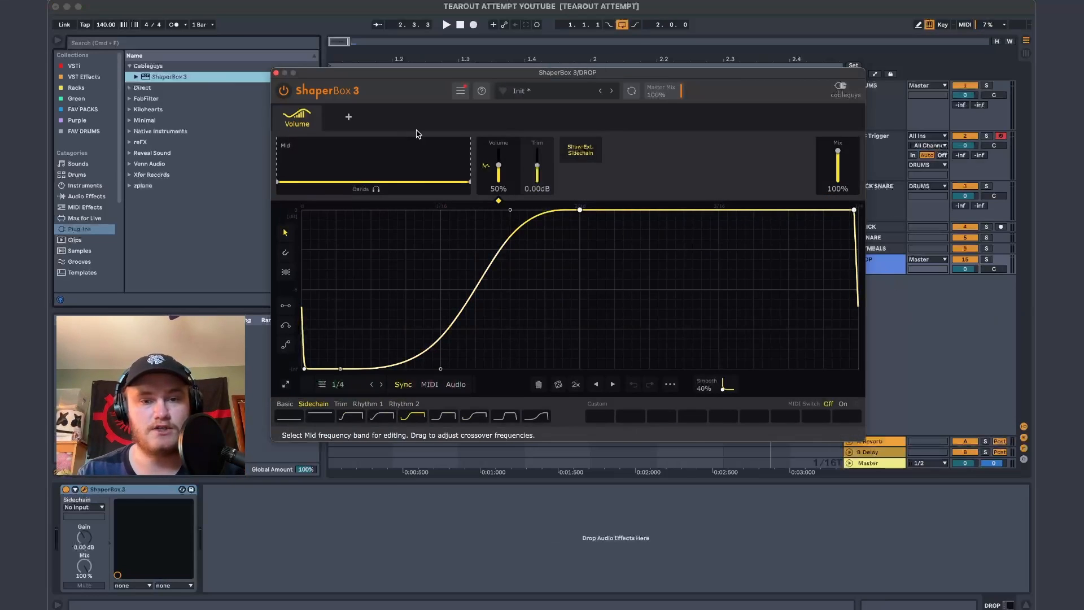
pyautogui.moveTo(511, 210); pyautogui.dragTo(441, 210)
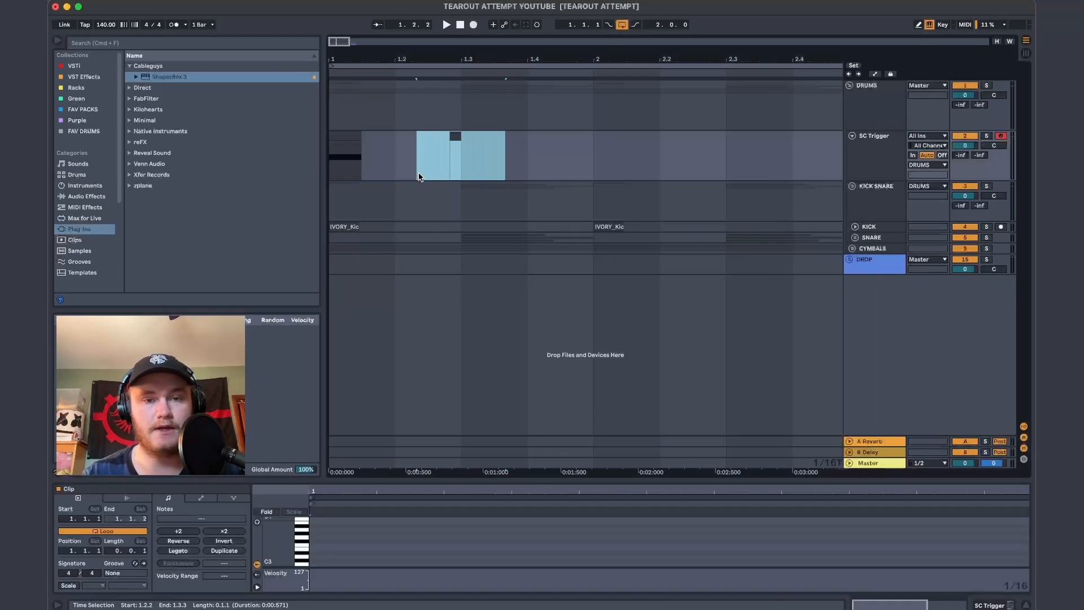
# Delete the extra SC Trigger clip and repeat the first trigger every two beats through bars 1 and 2
pyautogui.press('Delete')
pyautogui.click(458, 162)
pyautogui.moveTo(458, 162); pyautogui.dragTo(218, 162)
pyautogui.press('space')
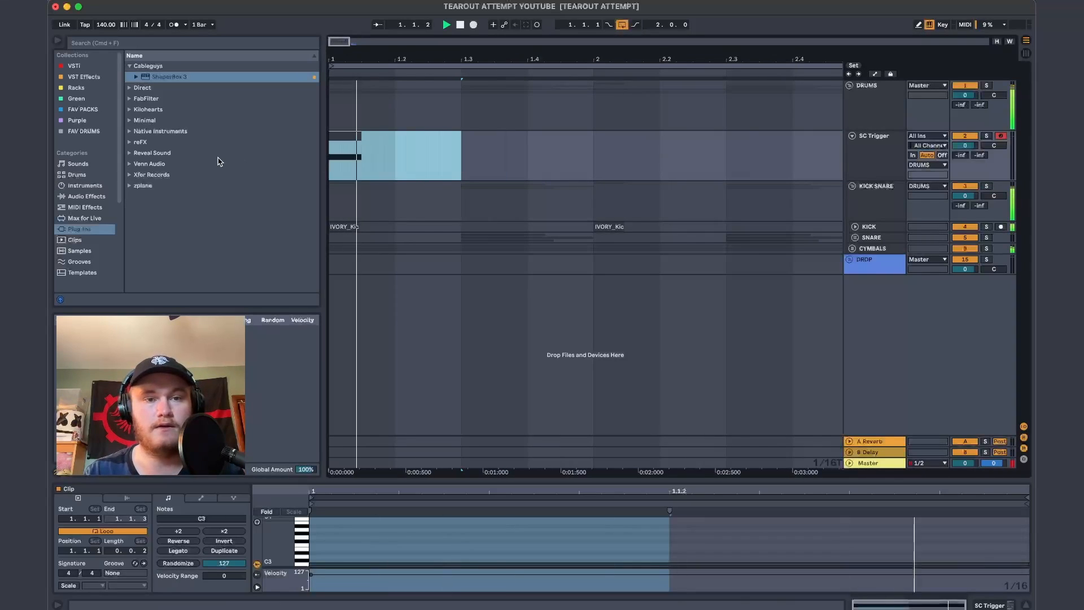
pyautogui.press('super+d')
pyautogui.press('super+d')
pyautogui.press('super+d')
pyautogui.press('super+d')
pyautogui.press('super+z')
# Unfold CYMBALS and check the DROP group's ShaperBox 3 volume curve while the loop plays
pyautogui.click(851, 249)
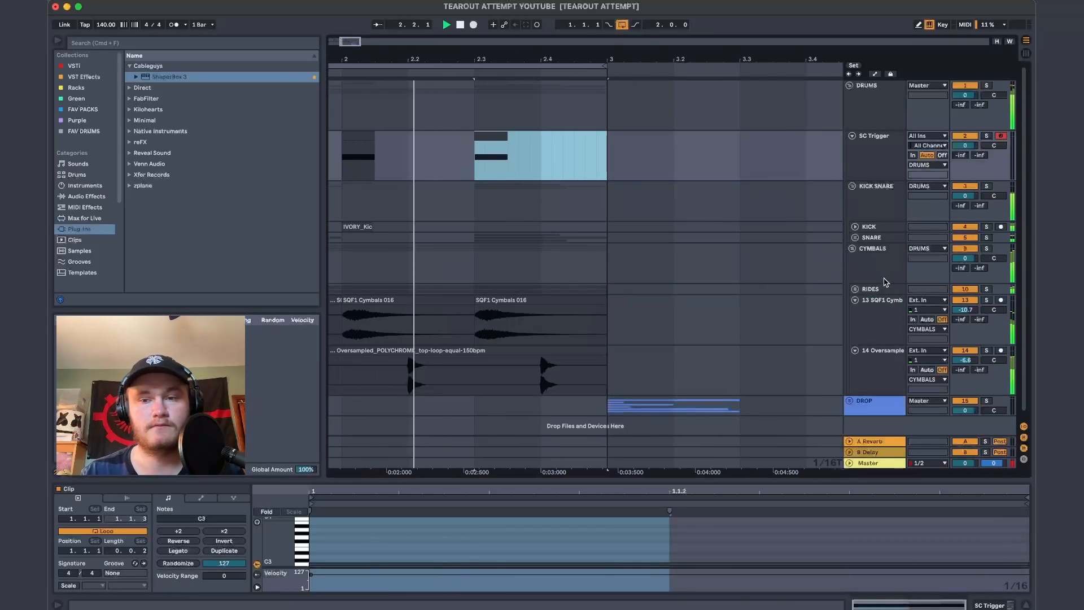
pyautogui.doubleClick(880, 398)
pyautogui.click(85, 490)
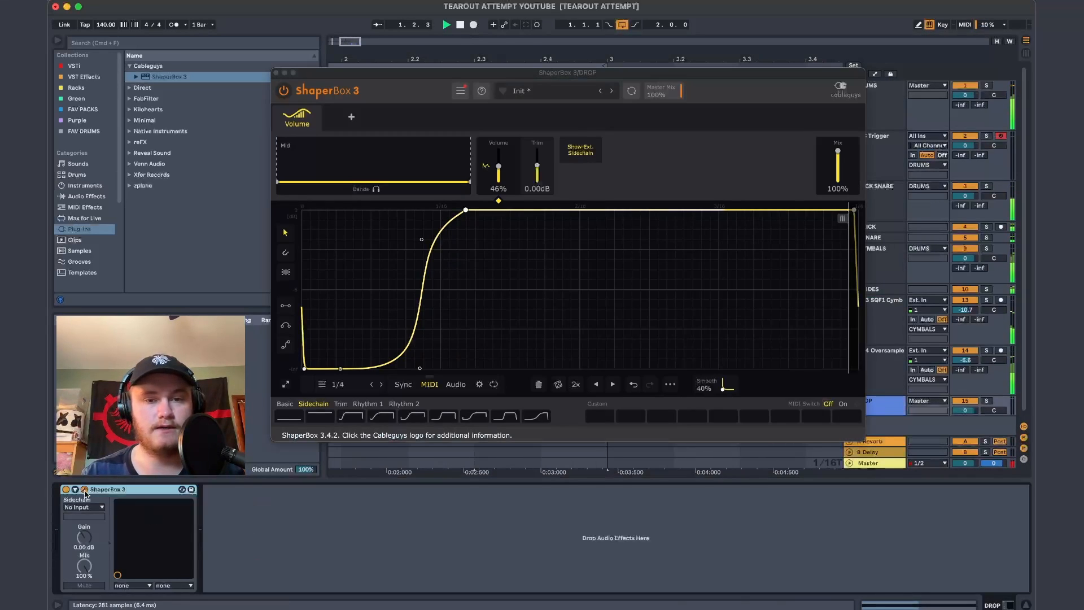
pyautogui.click(84, 490)
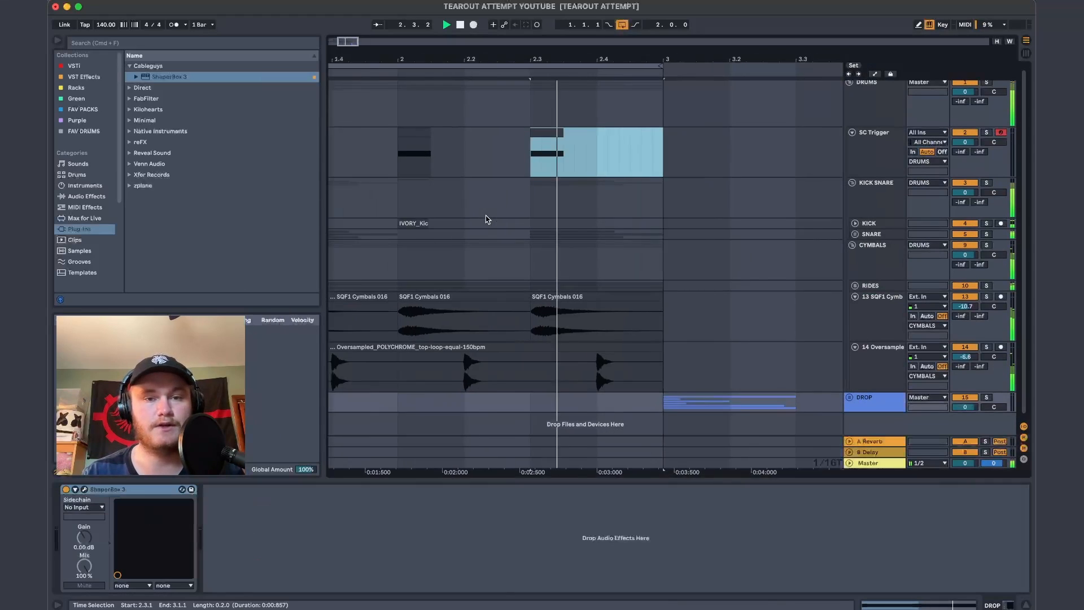
# Fold the drum subtracks, unfold the DROP group and copy the resampled Audio 86 clip to bar 1
pyautogui.keyDown('alt'); pyautogui.click(852, 129); pyautogui.keyUp('alt')
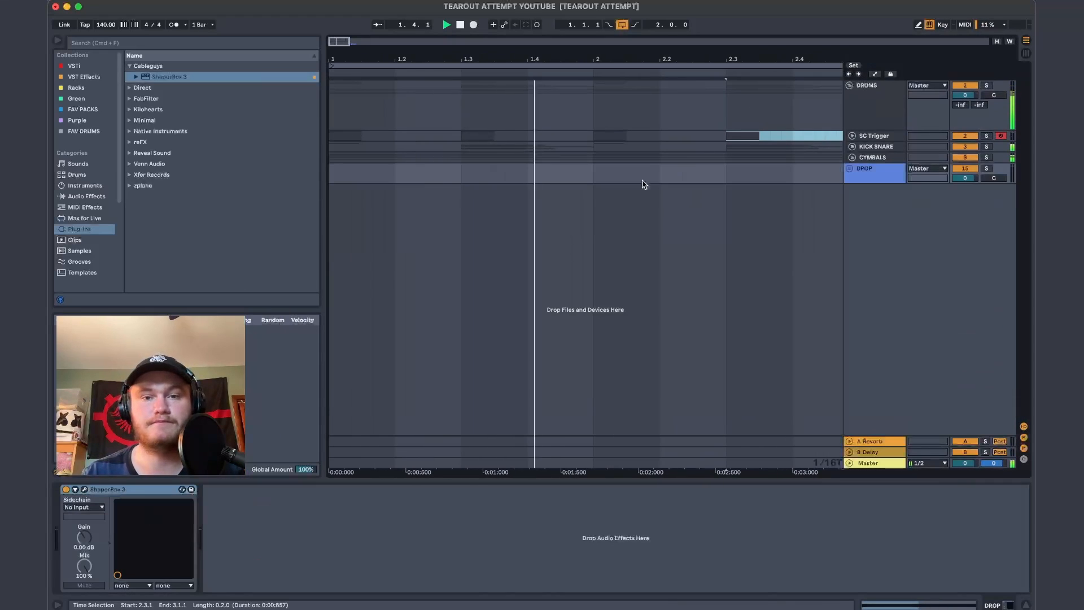
pyautogui.scroll(-5, 644, 184)
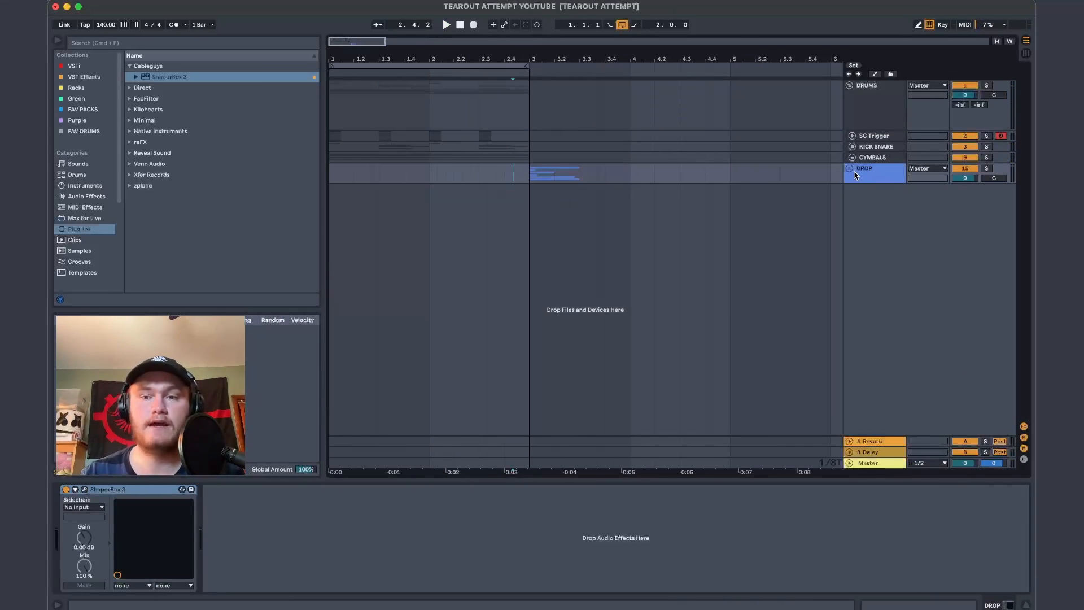
pyautogui.click(850, 169)
pyautogui.scroll(-5, 585, 271)
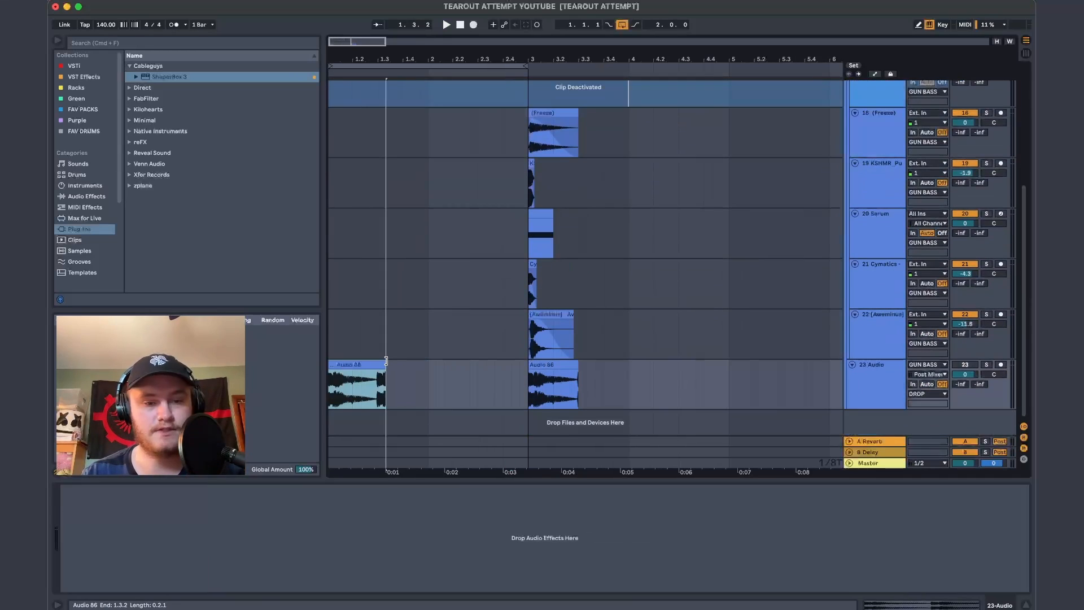
# Trim the bar 1 copy of Audio 86 to end at 1.3.1 and open its clip settings
pyautogui.moveTo(381, 365); pyautogui.dragTo(372, 364)
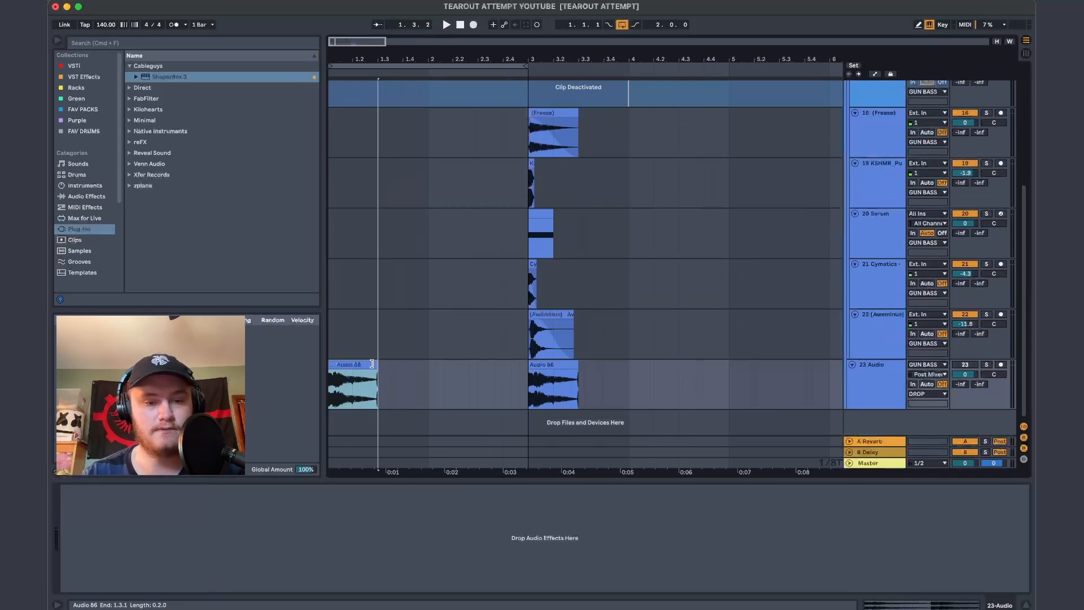
pyautogui.press('z')
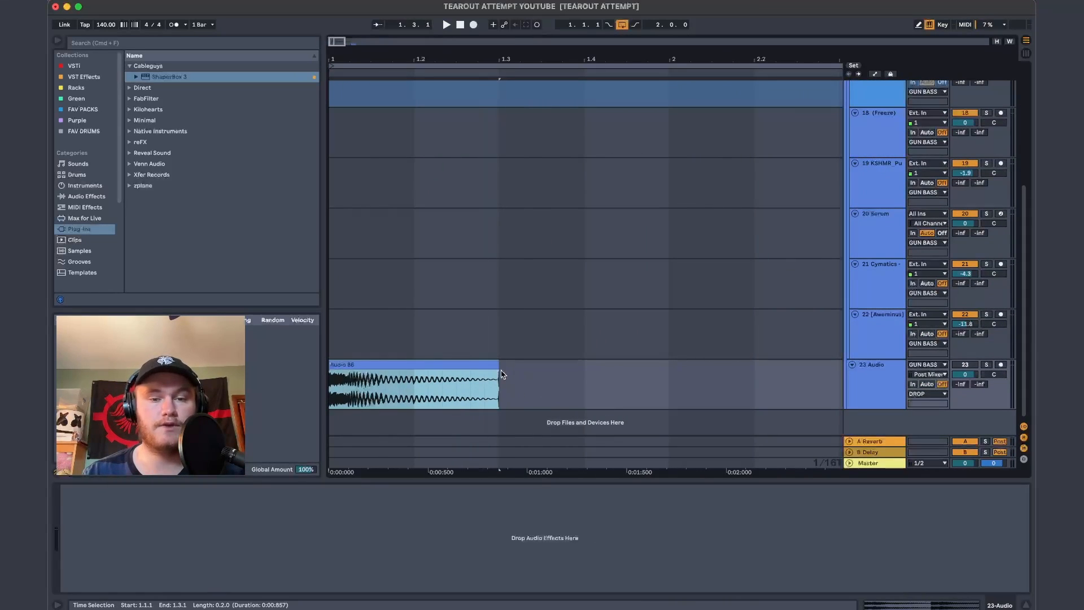
pyautogui.click(497, 374)
pyautogui.doubleClick(495, 373)
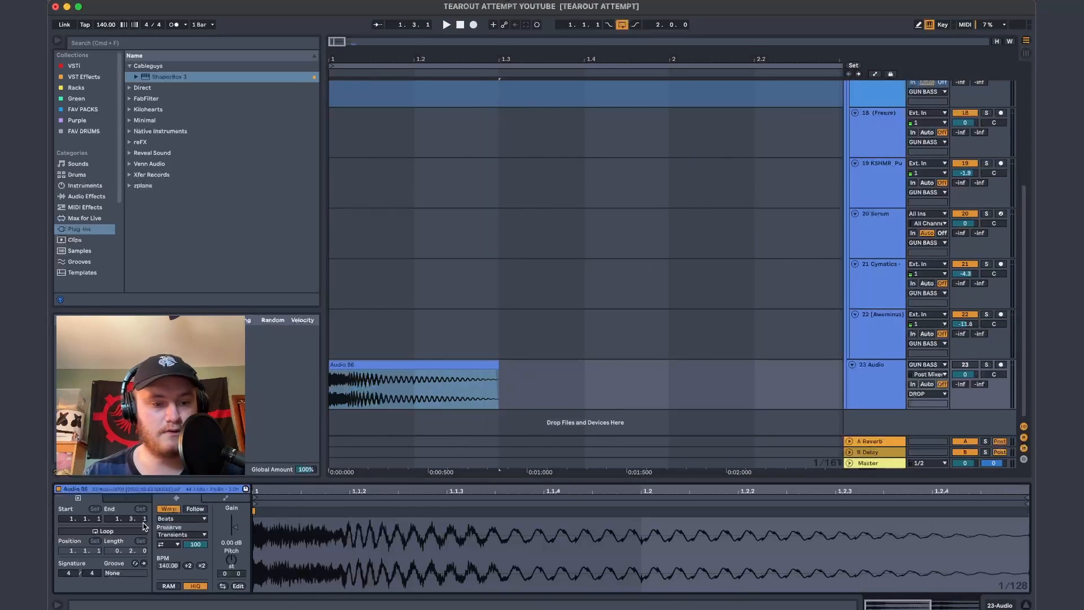
# Set the clip's warp mode to Texture and time-compress it to one beat, ending at 1.2.1
pyautogui.click(167, 520)
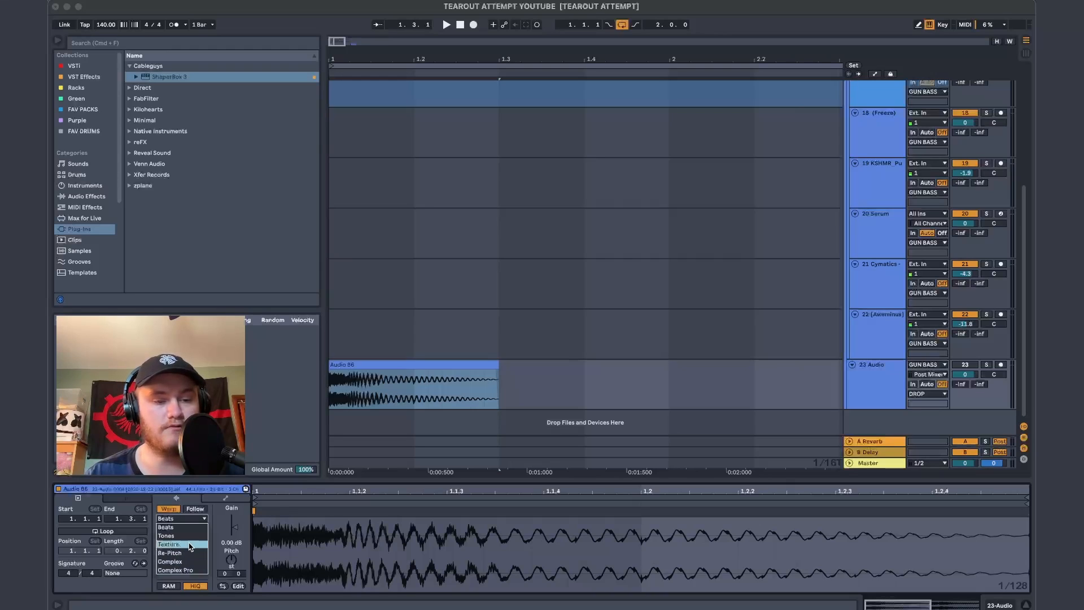
pyautogui.click(191, 545)
pyautogui.moveTo(504, 363); pyautogui.dragTo(417, 373)
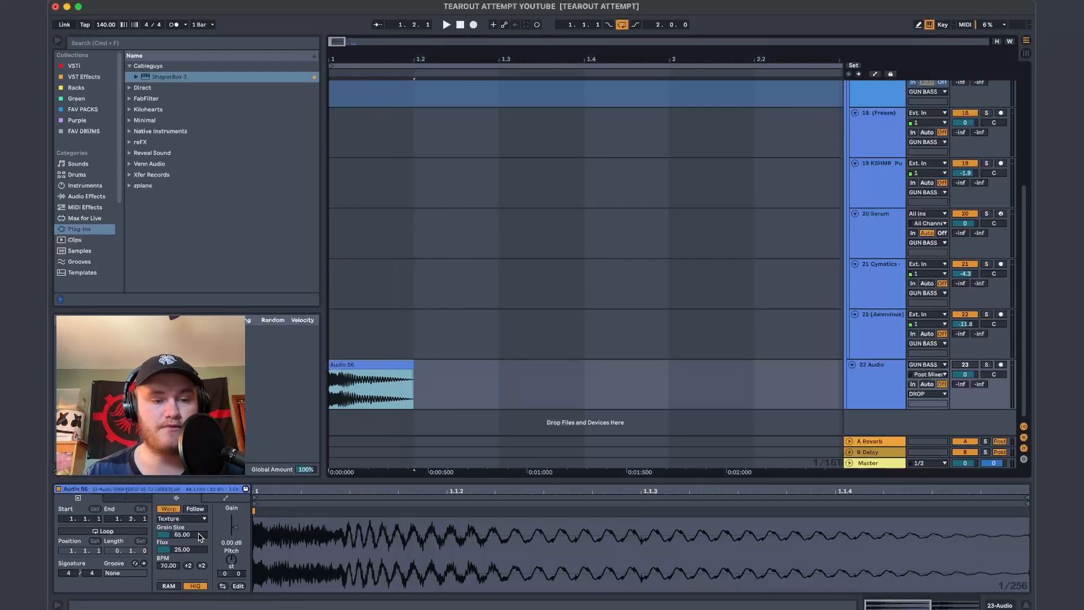
pyautogui.click(386, 376)
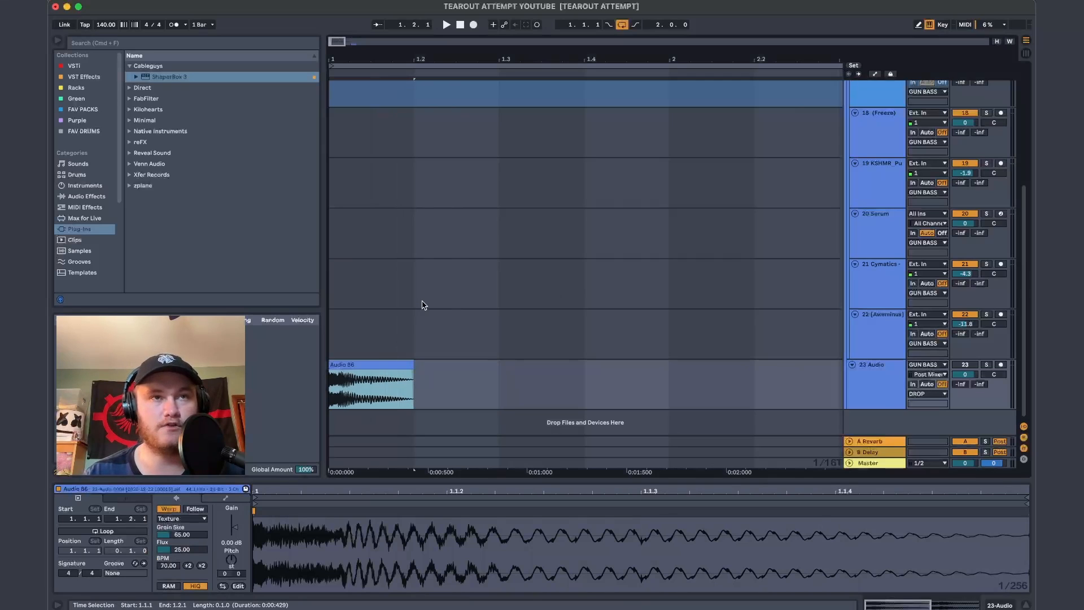
# Add FabFilter Pro-Q 3 to the resampled 23 Audio track
pyautogui.press('-')
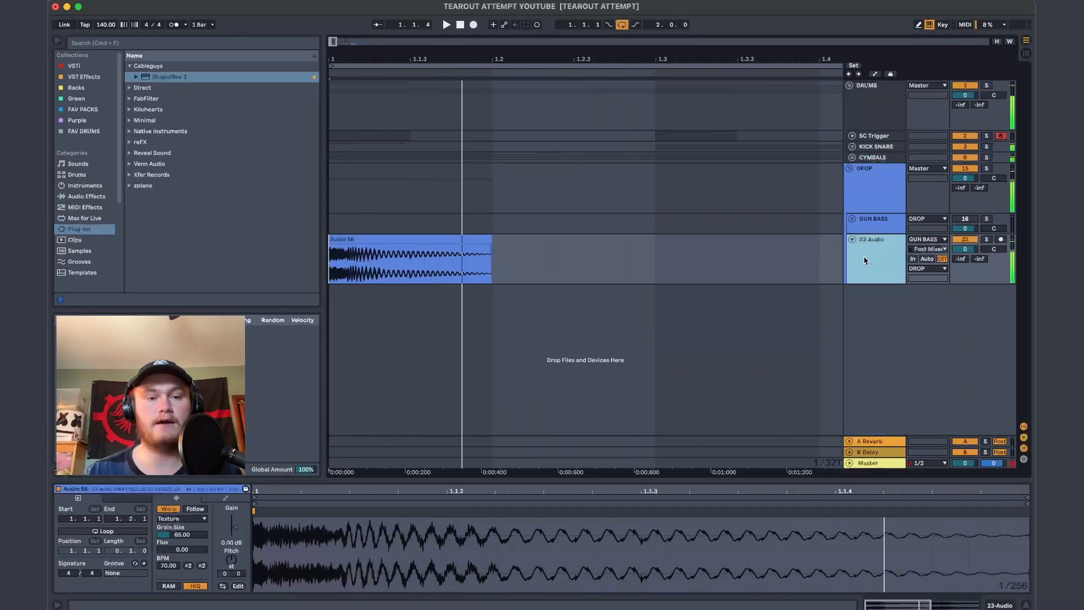
pyautogui.doubleClick(865, 259)
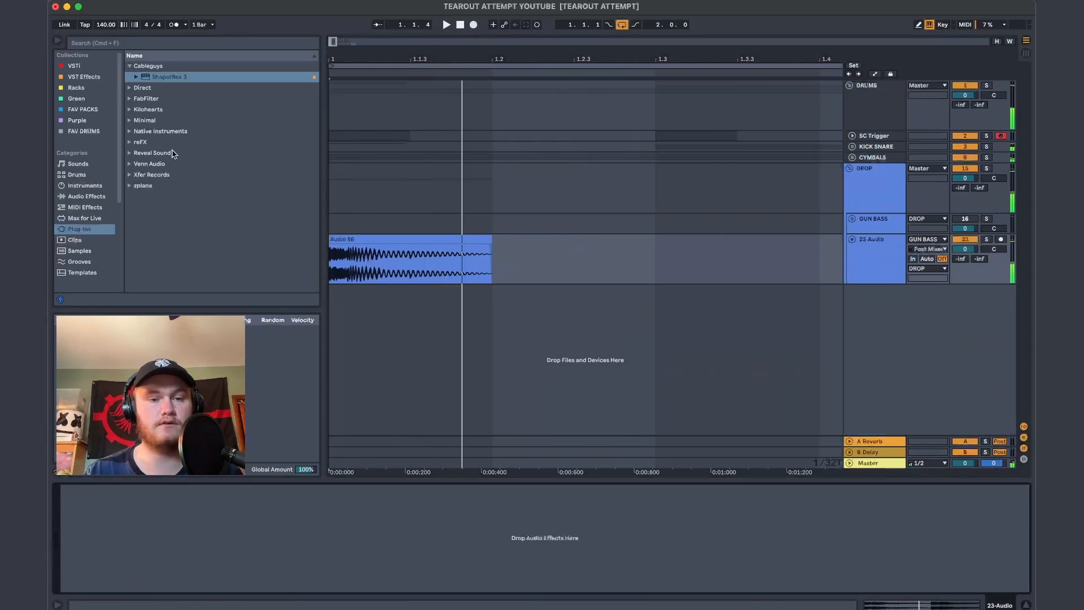
pyautogui.click(153, 100)
pyautogui.click(159, 142)
pyautogui.click(150, 131)
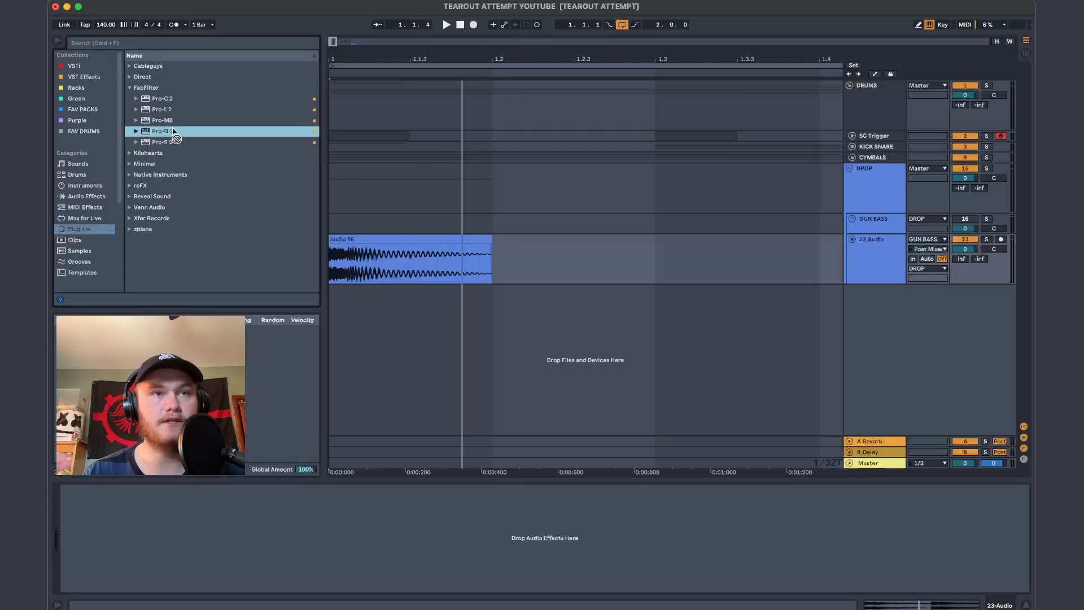
pyautogui.moveTo(525, 261); pyautogui.dragTo(525, 261)
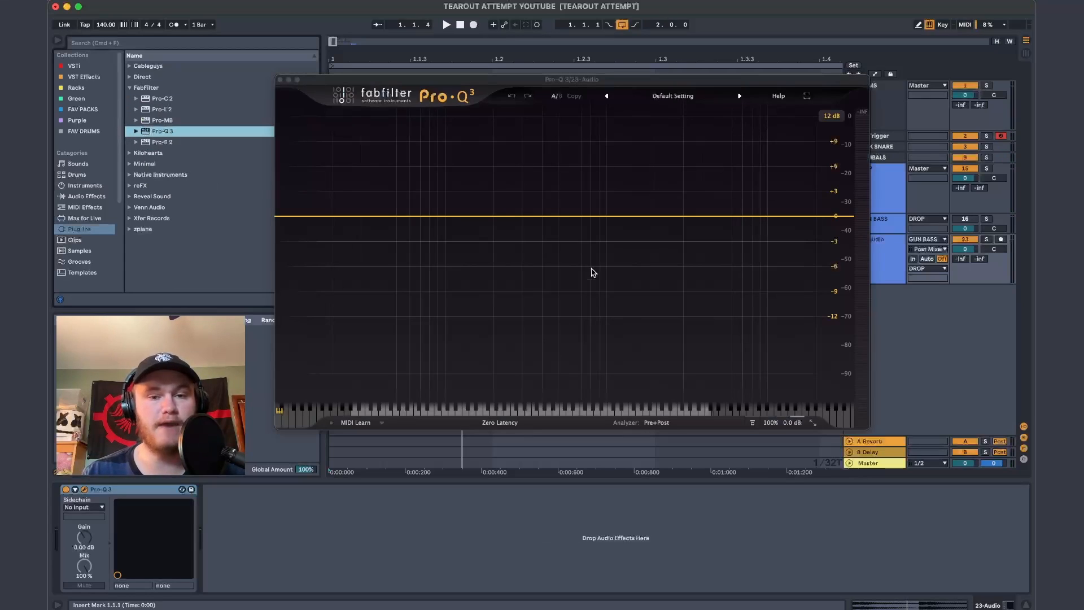
# Add a 96 dB/oct low cut band in Pro-Q 3, raise its cutoff frequency and hide the plug-in window
pyautogui.doubleClick(330, 218)
pyautogui.scroll(7, 332, 215)
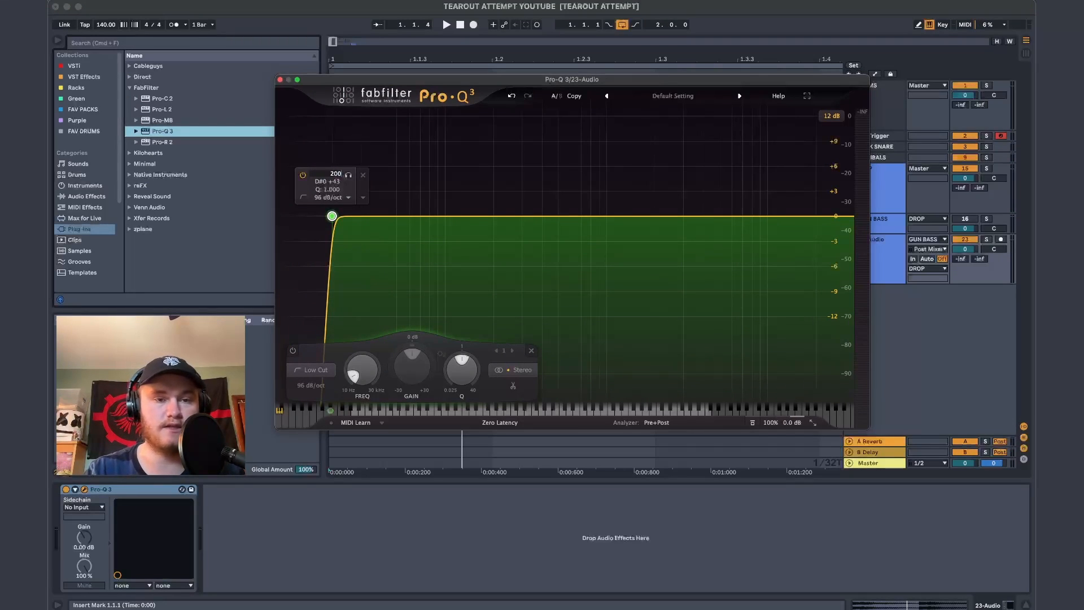
pyautogui.moveTo(332, 215); pyautogui.dragTo(494, 215)
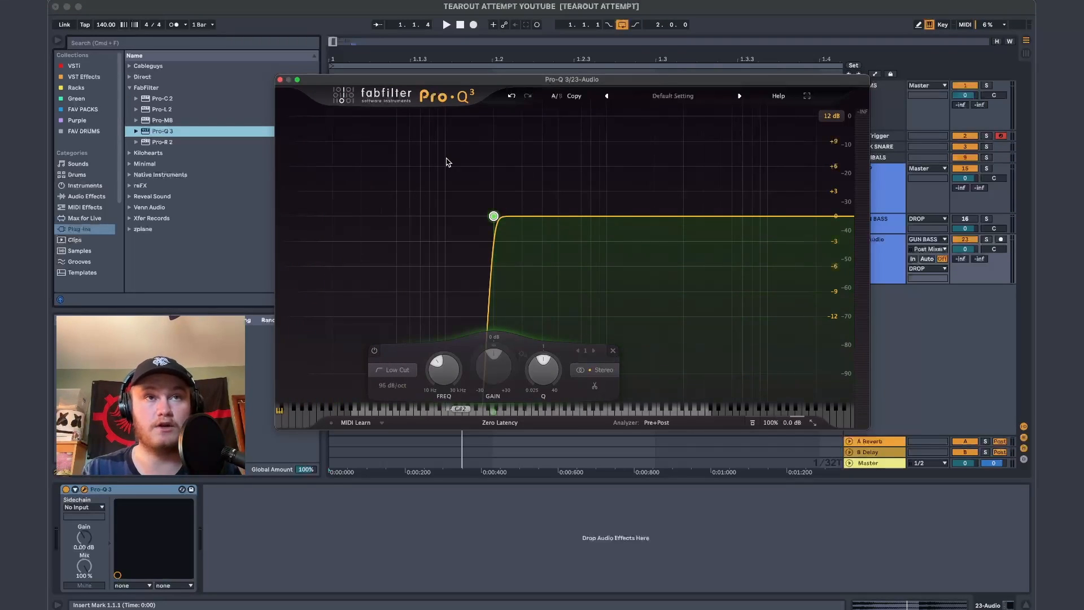
pyautogui.press('super+alt+p')
# Insert a MIDI track named SUB below the GUN BASS group and colour it white
pyautogui.click(883, 226)
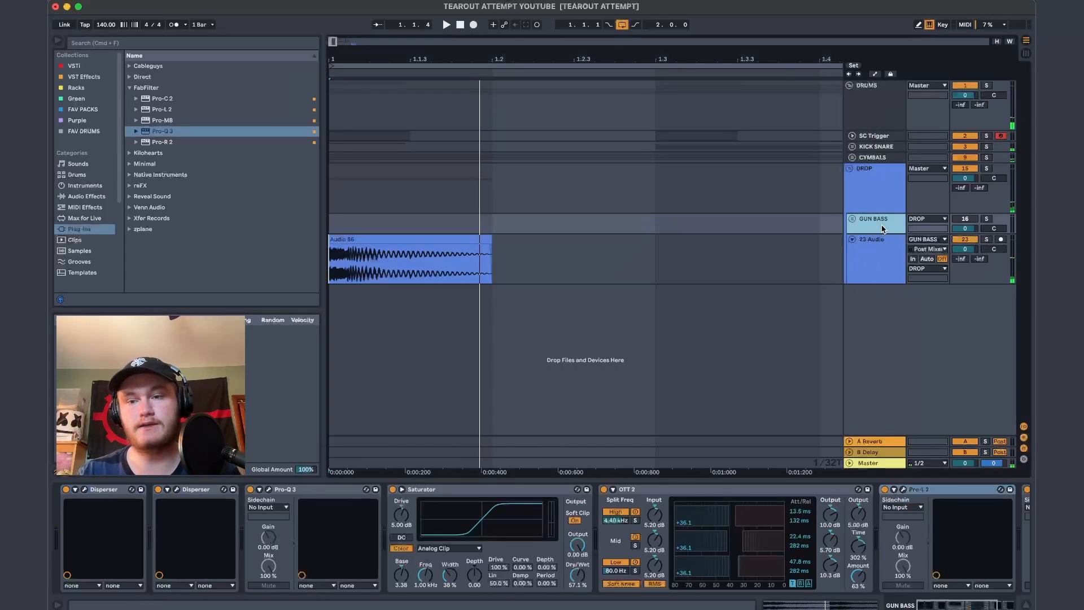
pyautogui.press('super+shift+t')
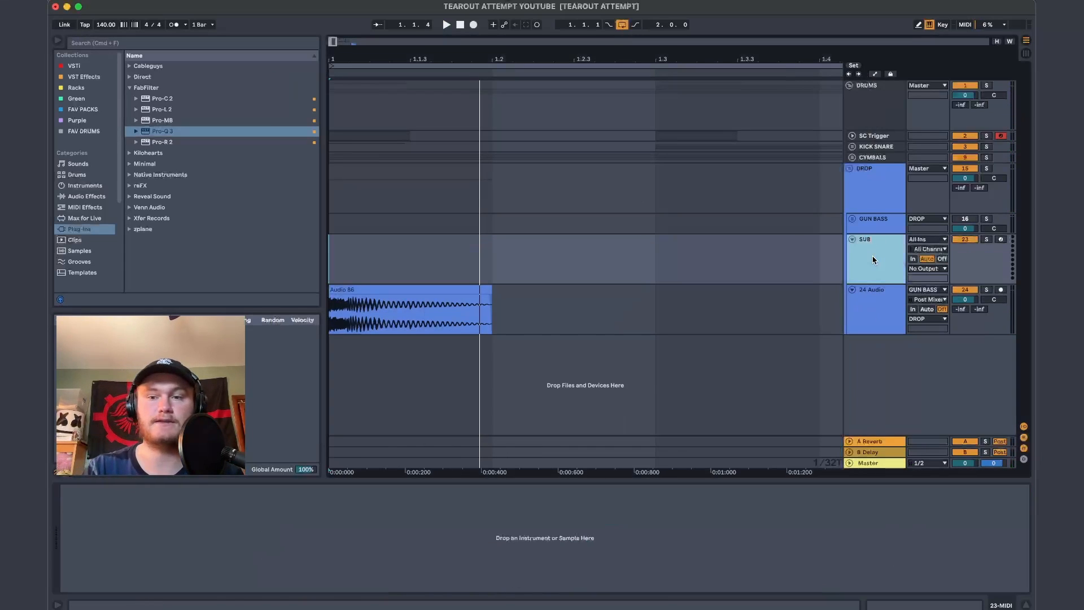
pyautogui.rightClick(879, 259)
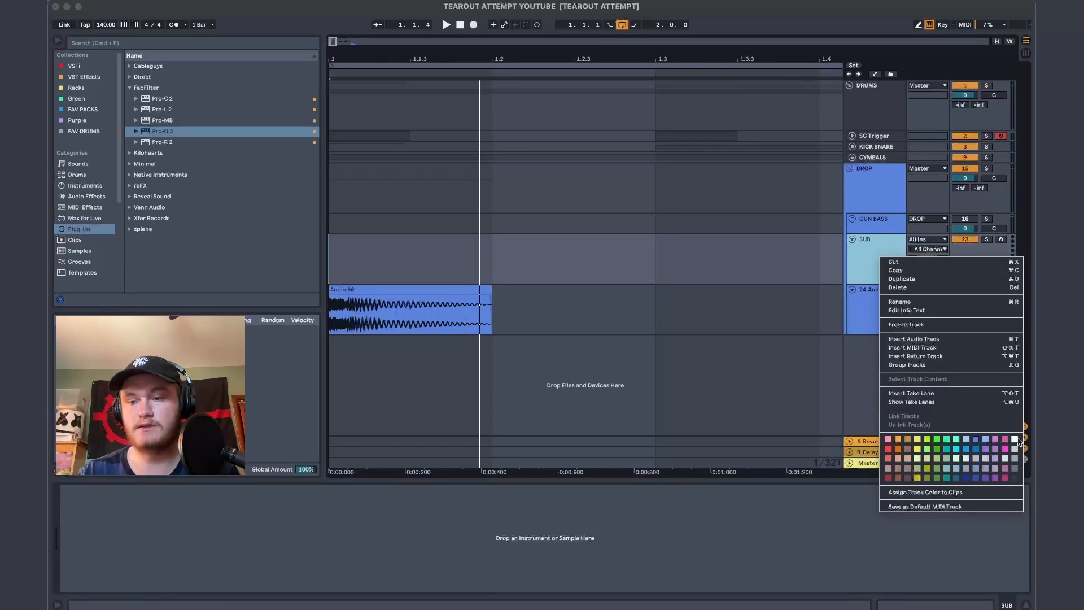
pyautogui.click(1021, 441)
pyautogui.rightClick(891, 263)
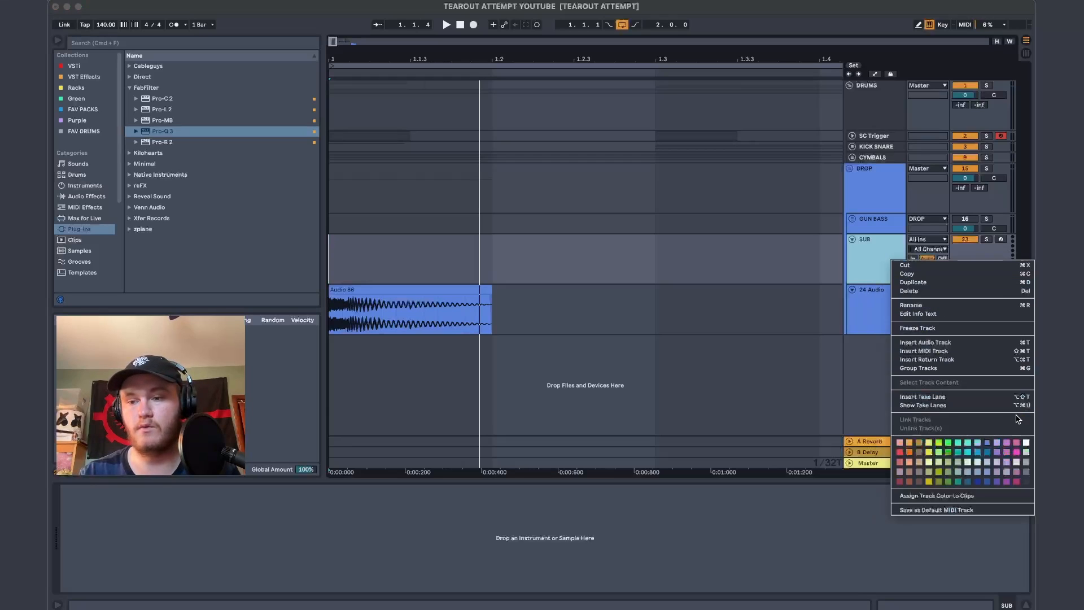
pyautogui.click(1026, 444)
# Load Phase Plant on the SUB track with the Amped Sub preset and adjust the envelope's decay
pyautogui.click(77, 68)
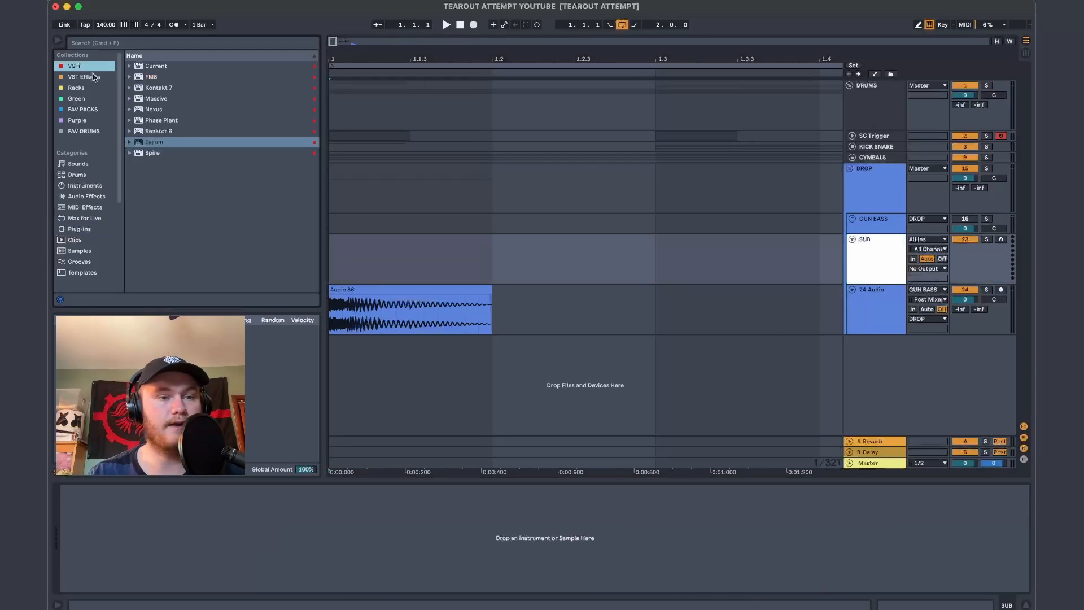
pyautogui.moveTo(159, 118); pyautogui.dragTo(434, 259)
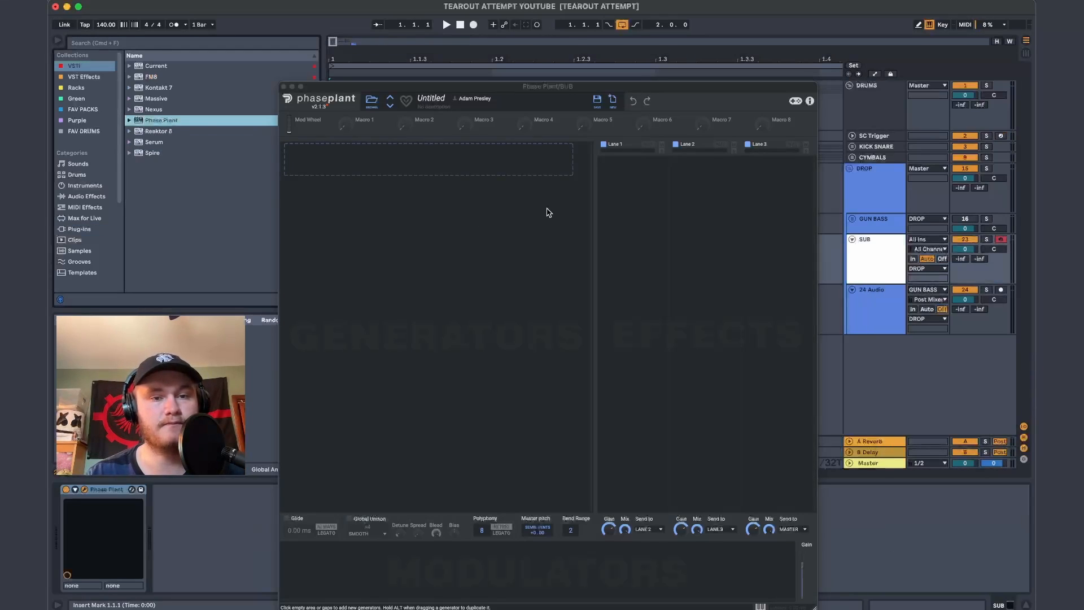
pyautogui.click(371, 100)
pyautogui.doubleClick(420, 160)
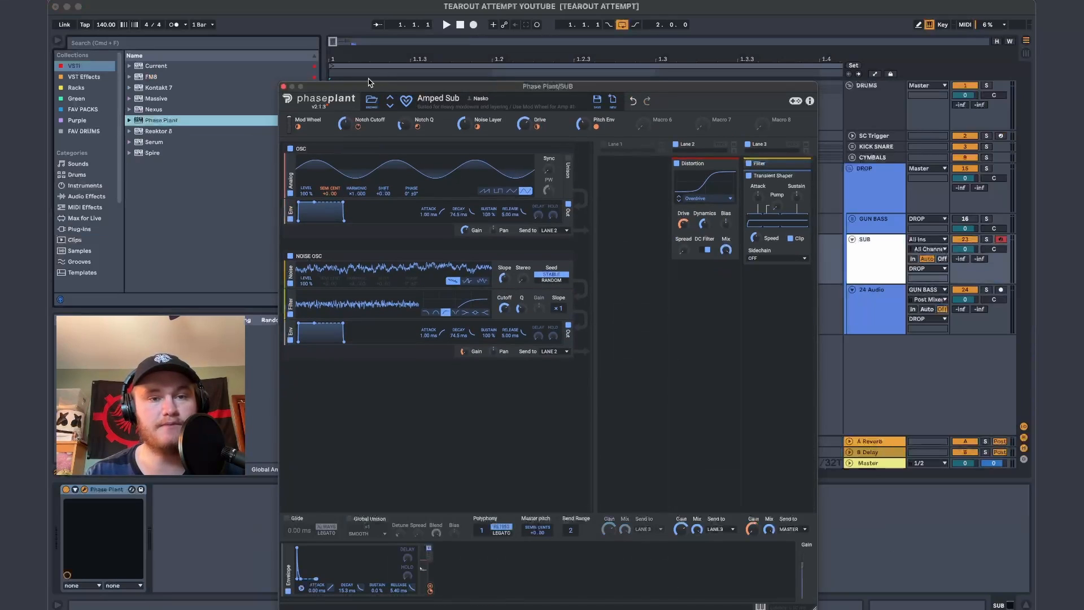
pyautogui.moveTo(347, 590); pyautogui.dragTo(346, 562)
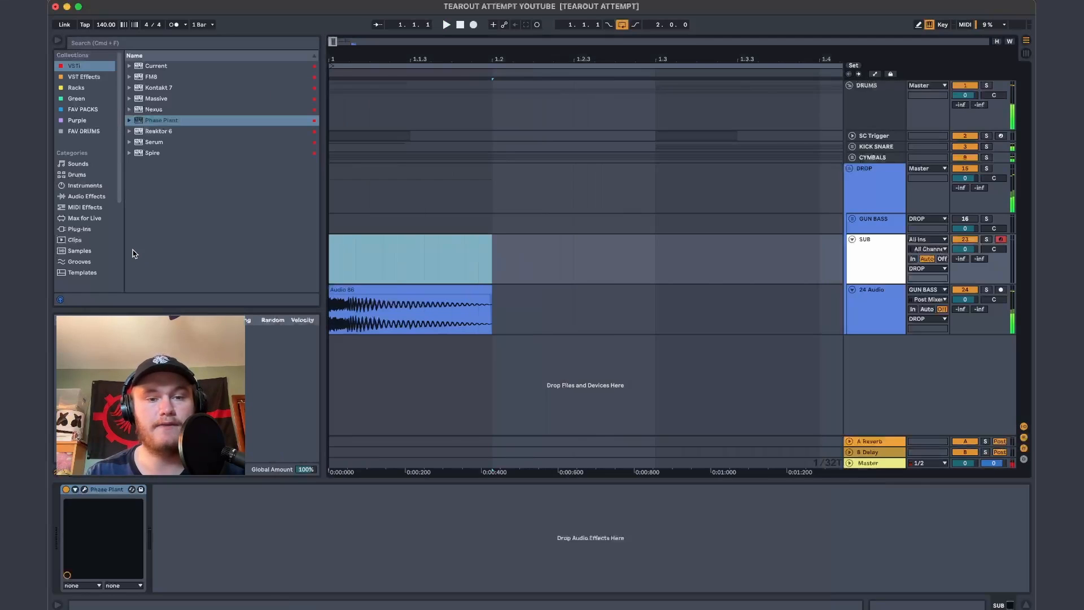
# Create a one-beat MIDI clip on SUB and duplicate it together with the one-beat audio clip to fill bars 1 and 2
pyautogui.press('super+shift+m')
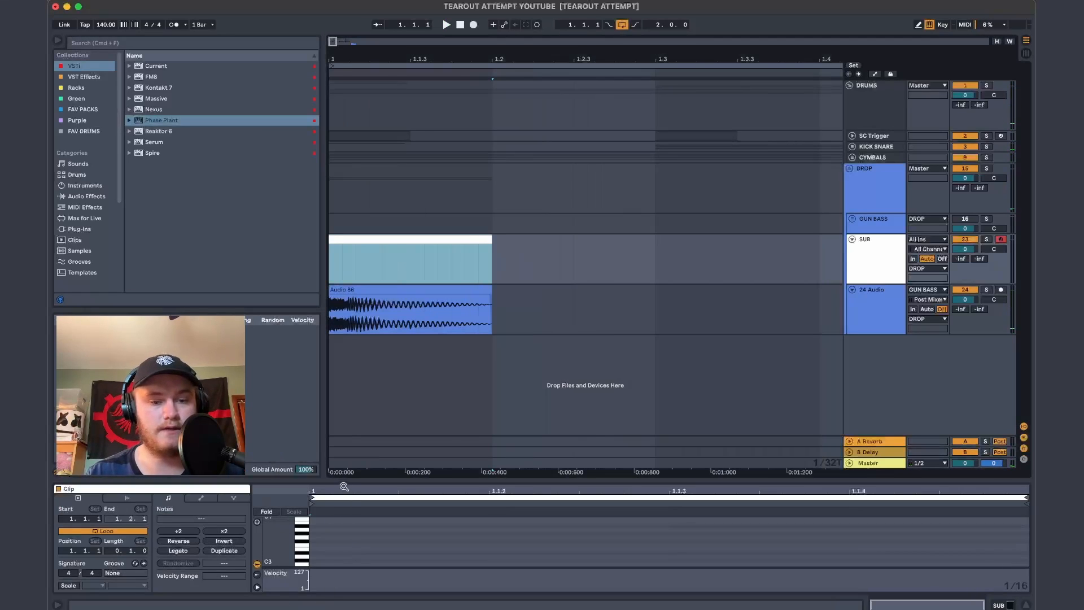
pyautogui.moveTo(345, 479); pyautogui.dragTo(345, 408)
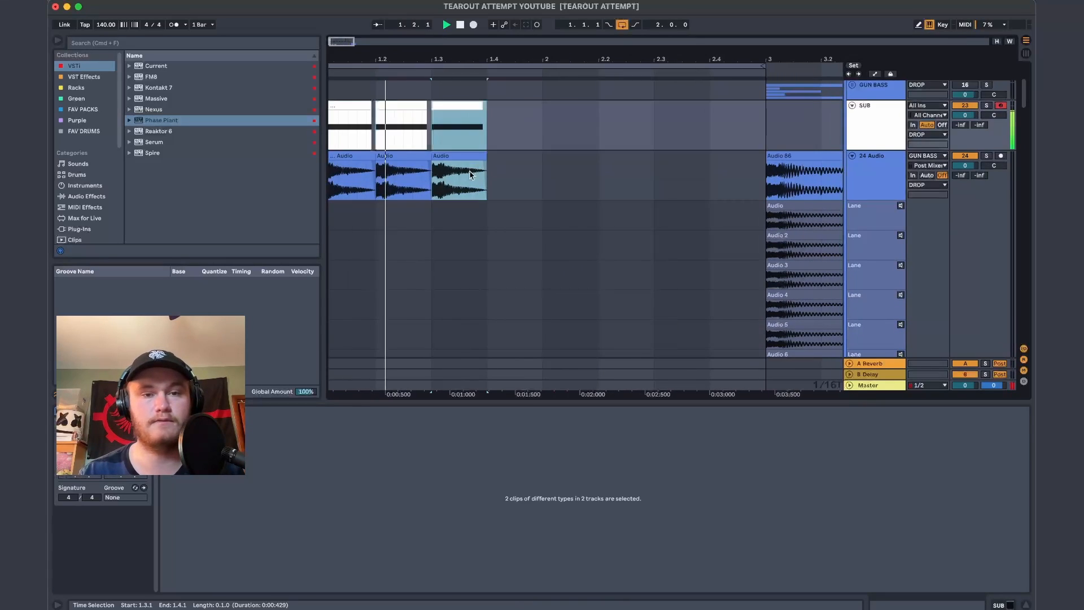
pyautogui.press('super+d')
pyautogui.press('super+d')
pyautogui.press('super+d')
pyautogui.press('super+d')
pyautogui.press('super+d')
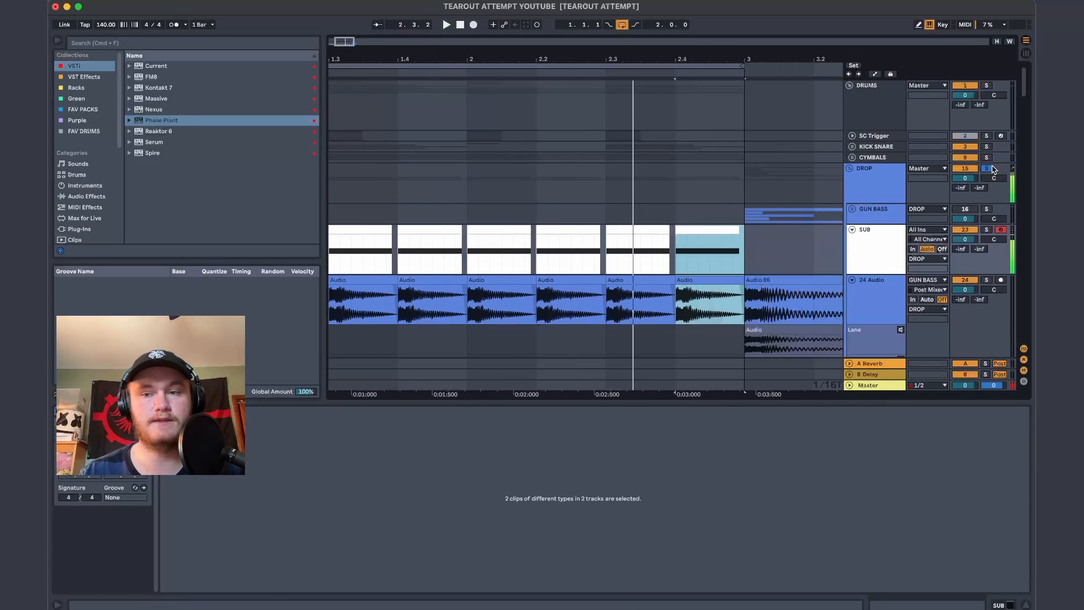
pyautogui.press('super+d')
pyautogui.press('super+d')
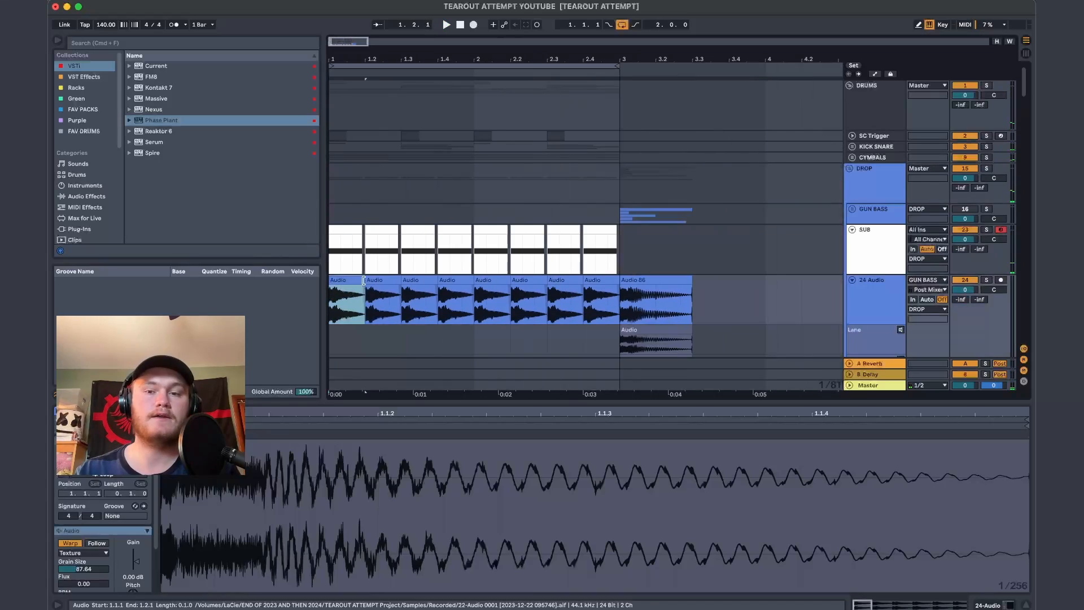
# Trim the first 24 Audio clip to about two-thirds of a beat and duplicate it twice to fill the first two beats
pyautogui.click(431, 191)
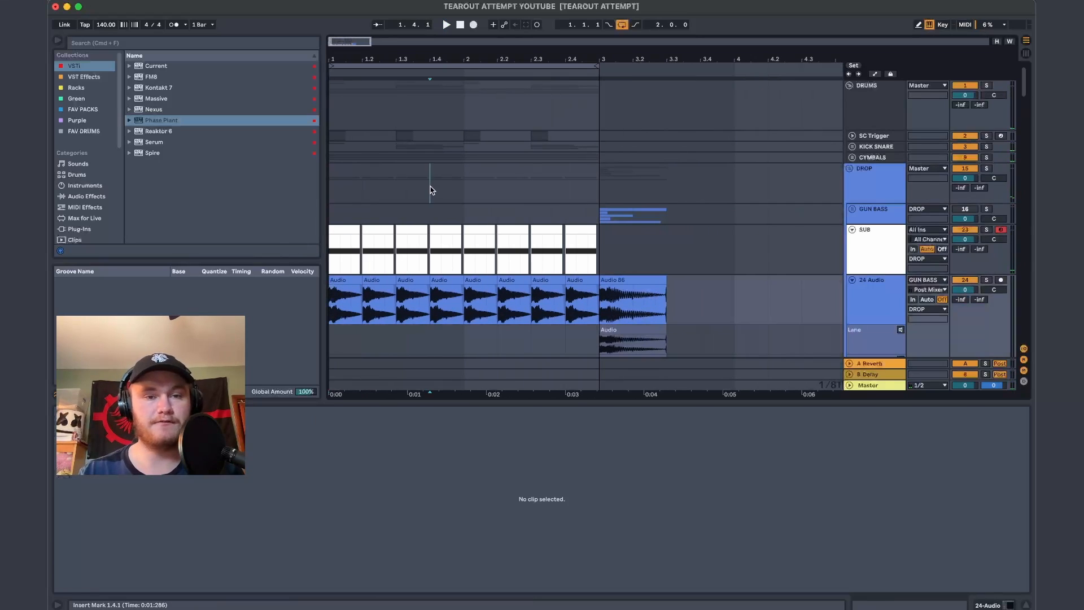
pyautogui.scroll(-1, 425, 261)
pyautogui.scroll(5, 364, 259)
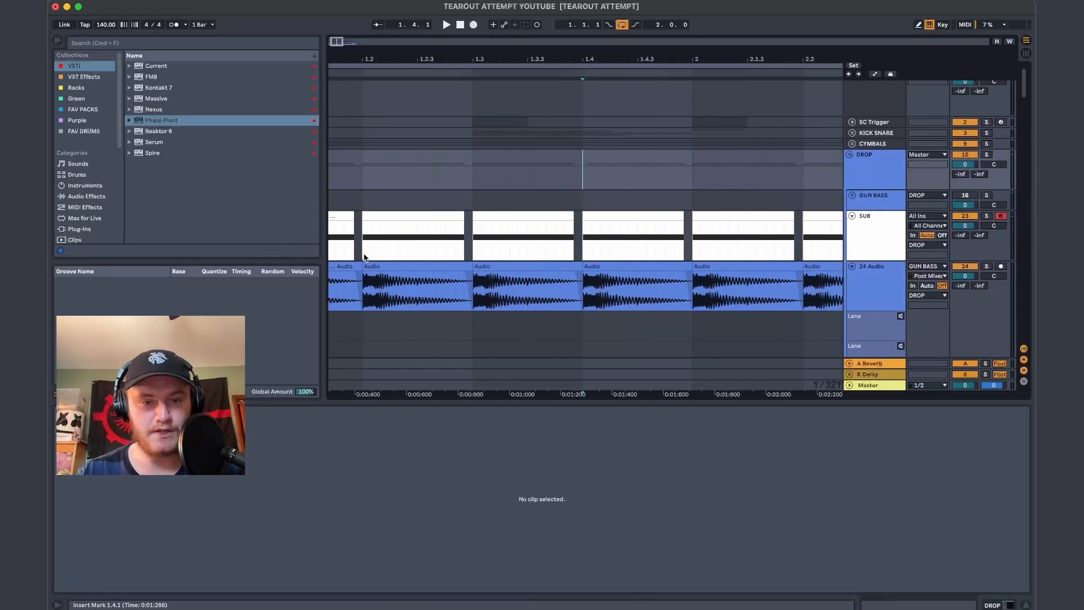
pyautogui.scroll(-3, 362, 254)
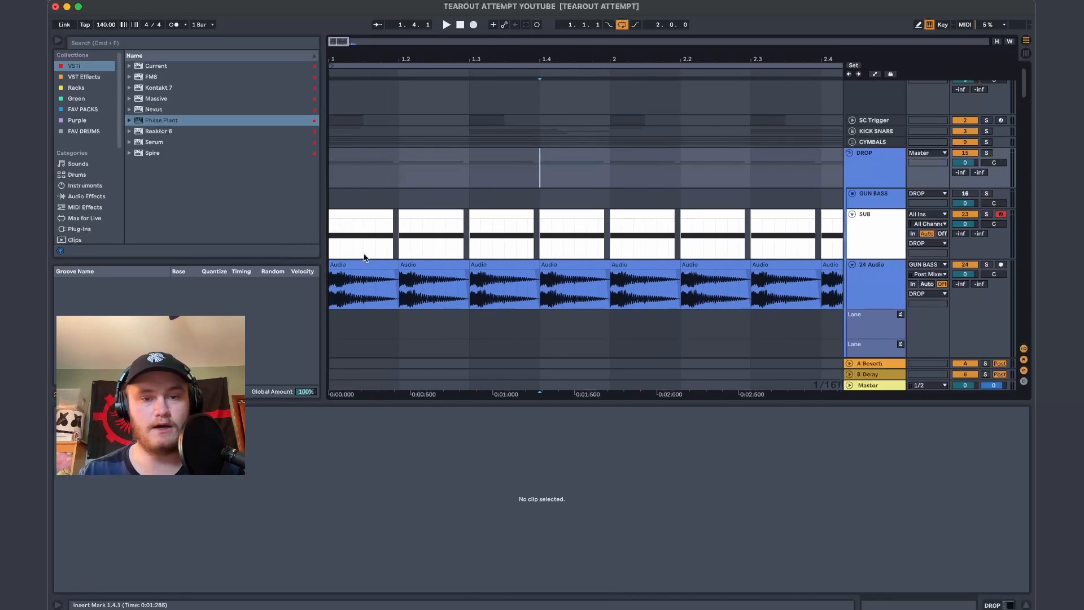
pyautogui.click(465, 236)
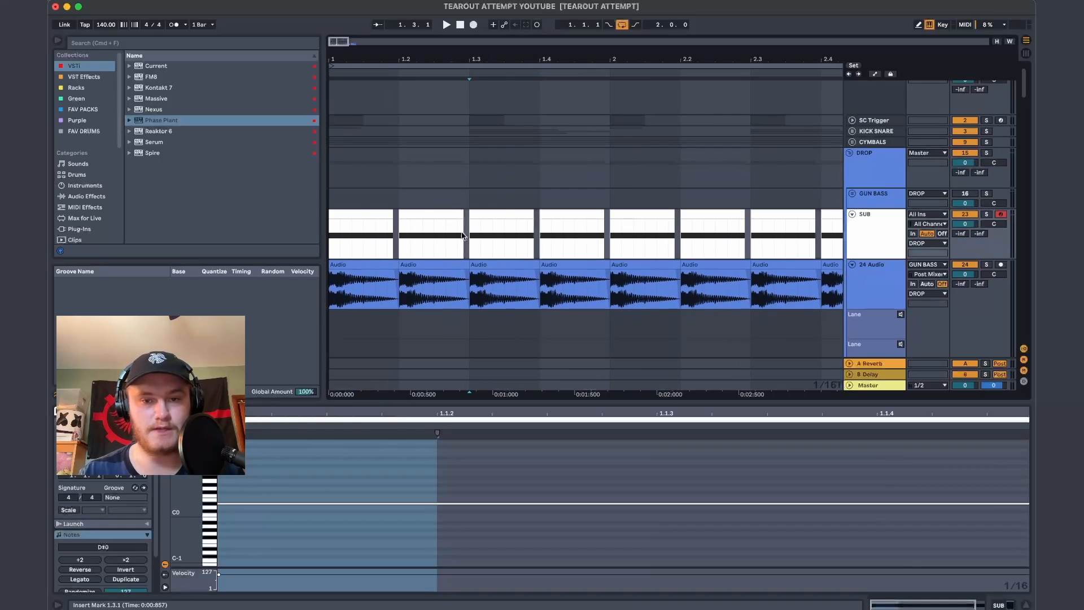
pyautogui.click(390, 262)
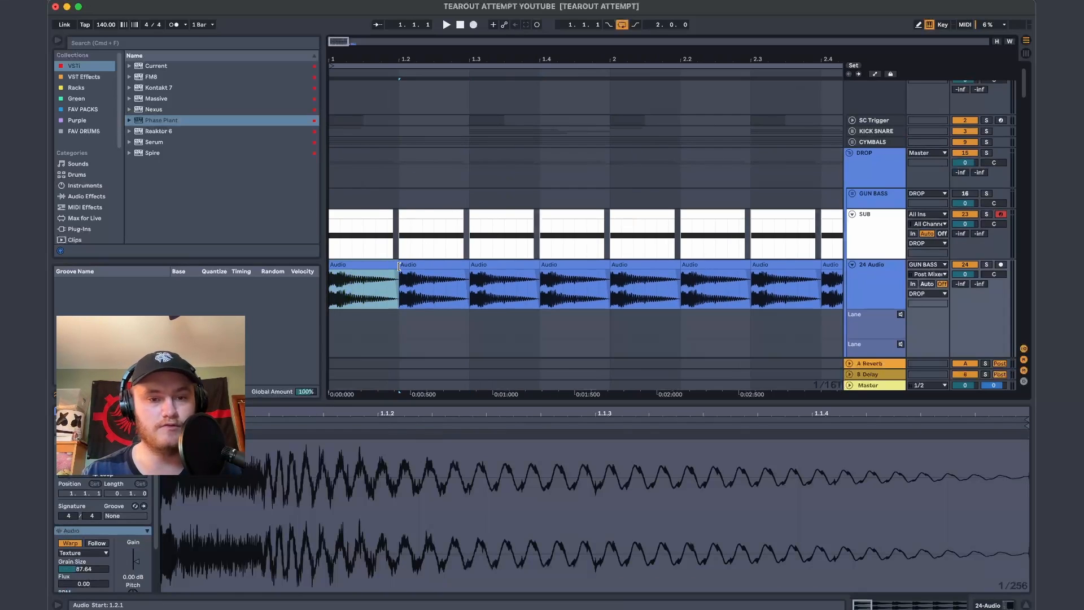
pyautogui.scroll(-3, 399, 265)
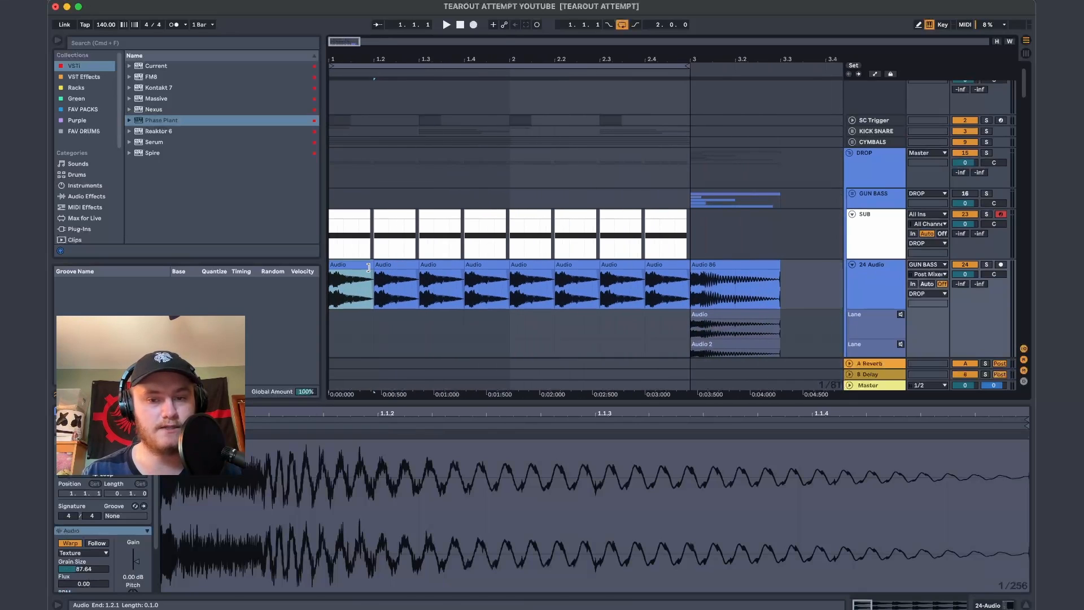
pyautogui.moveTo(367, 266); pyautogui.dragTo(355, 266)
pyautogui.press('super+d')
pyautogui.press('super+d')
pyautogui.click(330, 297)
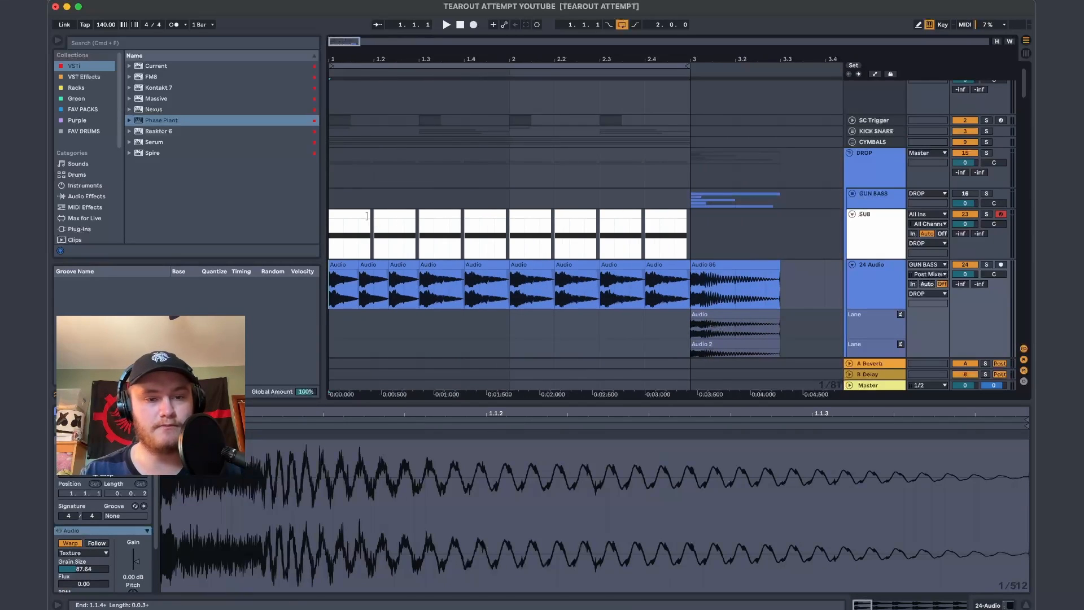
# Trim the first 24 Audio clip to end at 1.1.3
pyautogui.moveTo(677, 254); pyautogui.dragTo(332, 252)
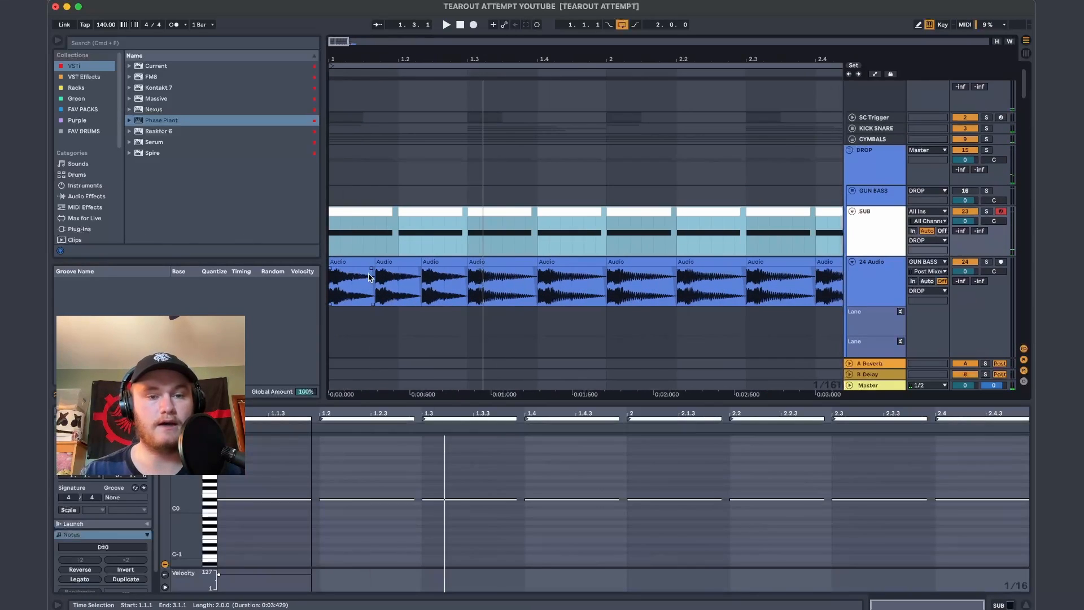
pyautogui.scroll(3, 369, 276)
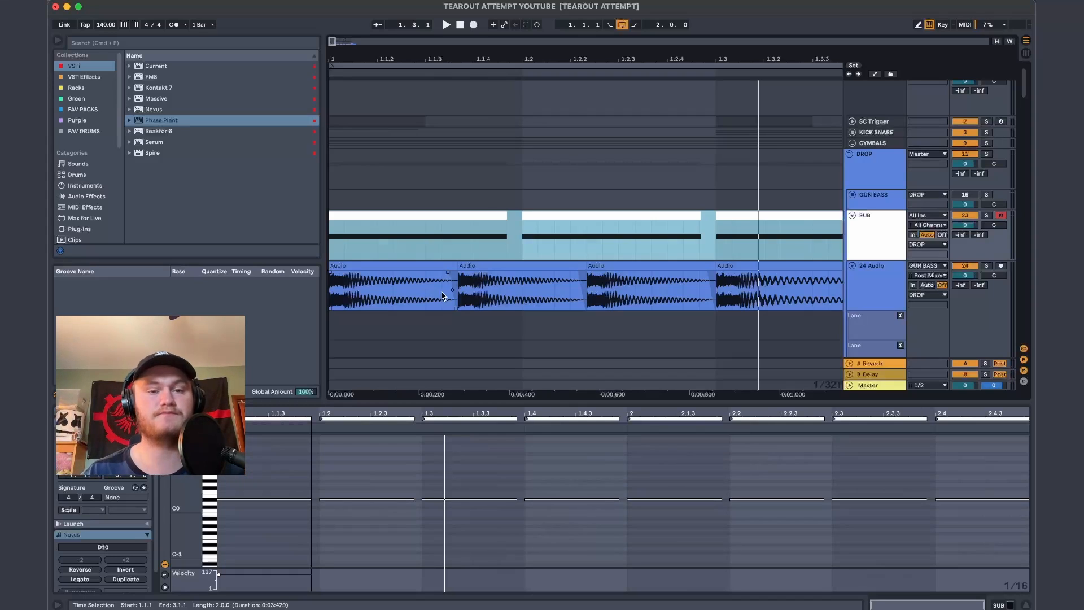
pyautogui.moveTo(462, 274)
pyautogui.mouseDown()
pyautogui.moveTo(419, 270)
pyautogui.moveTo(427, 275)
pyautogui.mouseUp()
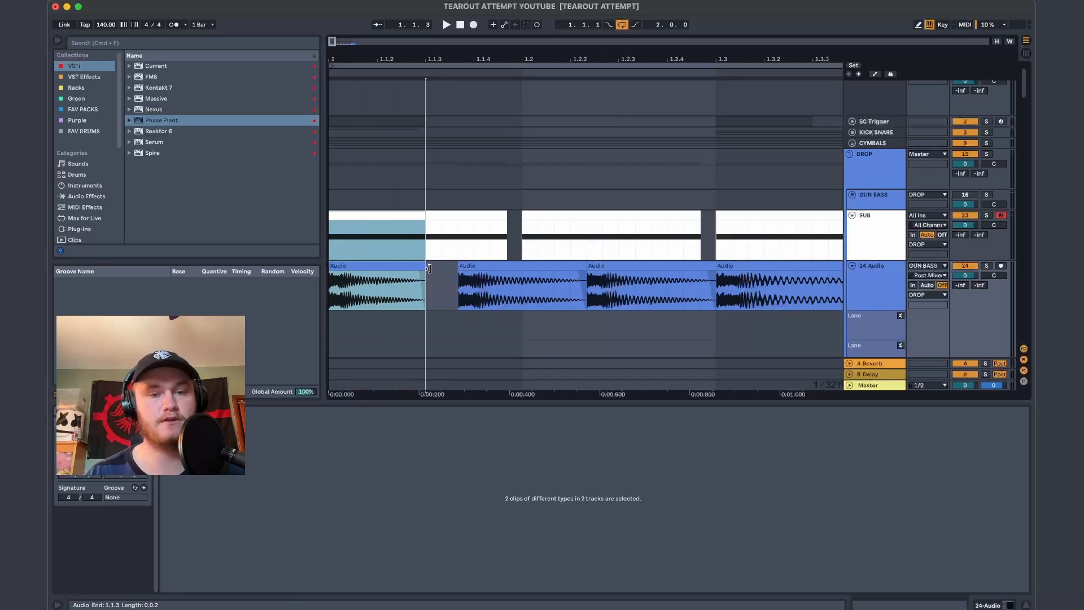
# Repeat the shortened audio and SUB clips up to 2.4.1, fit the final clips before bar 3 and play the pattern
pyautogui.press('super+d')
pyautogui.press('super+d')
pyautogui.press('super+d')
pyautogui.press('super+d')
pyautogui.press('super+d')
pyautogui.press('super+d')
pyautogui.press('super+d')
pyautogui.press('super+d')
pyautogui.press('super+d')
pyautogui.press('super+d')
pyautogui.press('super+d')
pyautogui.press('super+d')
pyautogui.moveTo(783, 265); pyautogui.dragTo(815, 274)
pyautogui.moveTo(820, 234)
pyautogui.mouseDown()
pyautogui.moveTo(788, 232)
pyautogui.moveTo(808, 226)
pyautogui.mouseUp()
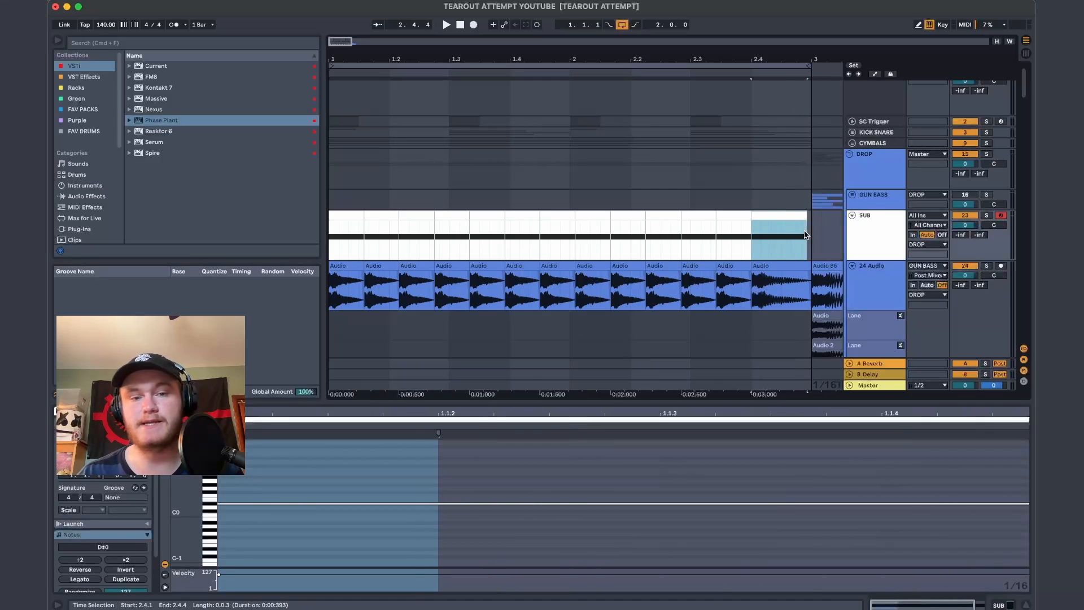
pyautogui.click(332, 256)
pyautogui.press('space')
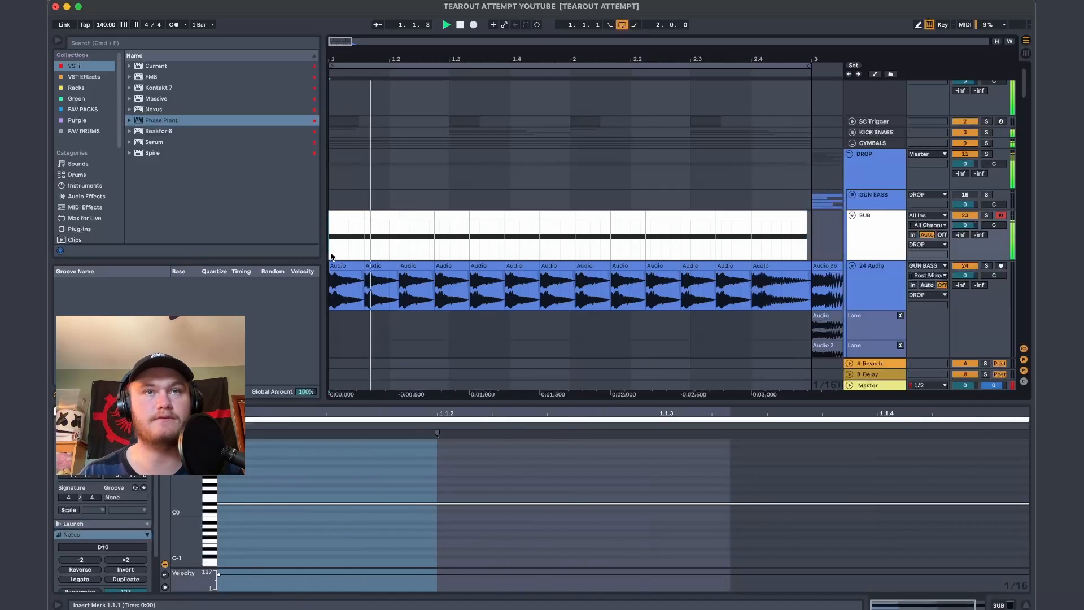
# Trim the first 24 Audio clip shorter for a faster repeat rate
pyautogui.scroll(2, 380, 267)
pyautogui.hscroll(-2, 380, 267)
pyautogui.moveTo(390, 271); pyautogui.dragTo(375, 272)
pyautogui.press('super+d')
pyautogui.press('super+d')
pyautogui.press('super+d')
pyautogui.press('super+z')
pyautogui.press('super+z')
pyautogui.press('super+z')
# Duplicate the shortened clips on the 24 Audio and SUB tracks in a steady repeat through bar 2, up to about 2.4.3
pyautogui.press('super+d')
pyautogui.press('super+d')
pyautogui.press('super+d')
pyautogui.press('super+d')
pyautogui.press('super+d')
pyautogui.press('super+d')
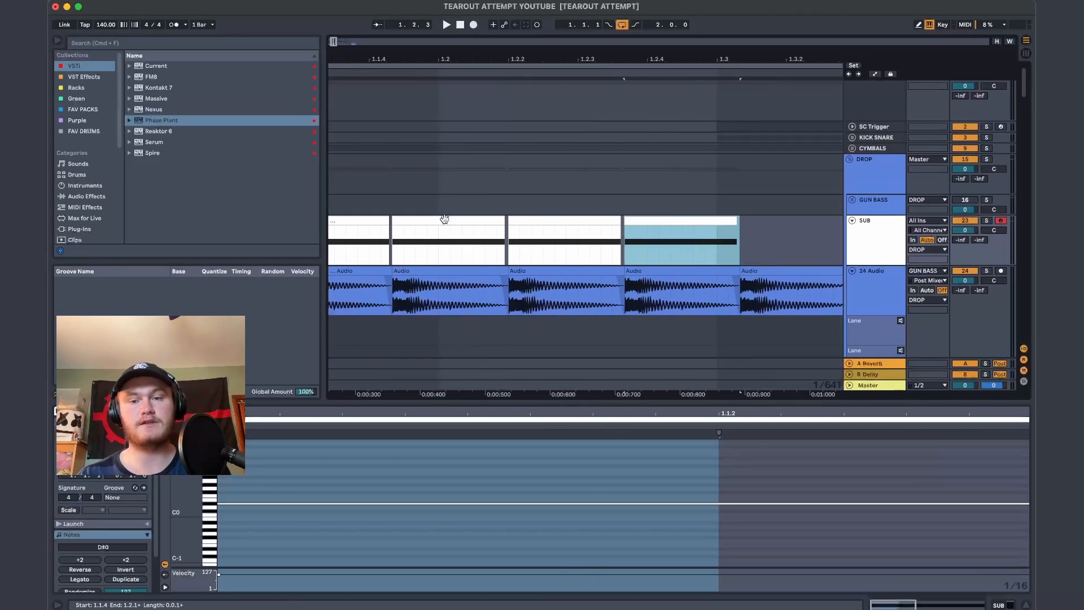
pyautogui.press('super+d')
pyautogui.press('super+d')
pyautogui.press('super+d')
pyautogui.press('super+d')
pyautogui.press('super+d')
pyautogui.press('super+d')
pyautogui.press('super+d')
pyautogui.press('super+d')
pyautogui.press('super+d')
pyautogui.press('super+d')
pyautogui.press('super+d')
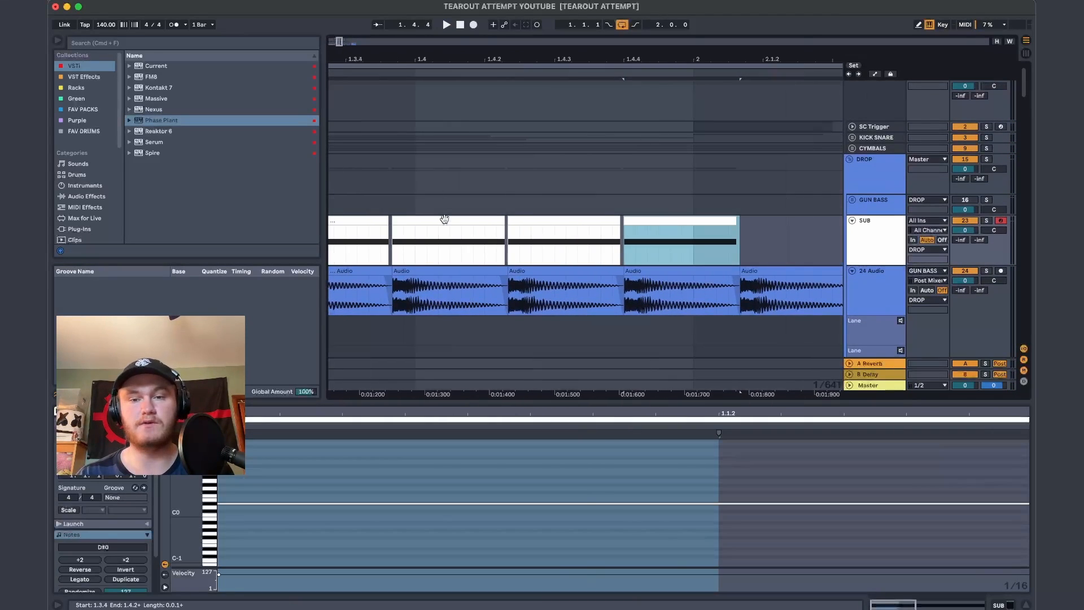
pyautogui.press('super+d')
pyautogui.press('super+d')
pyautogui.press('super+d')
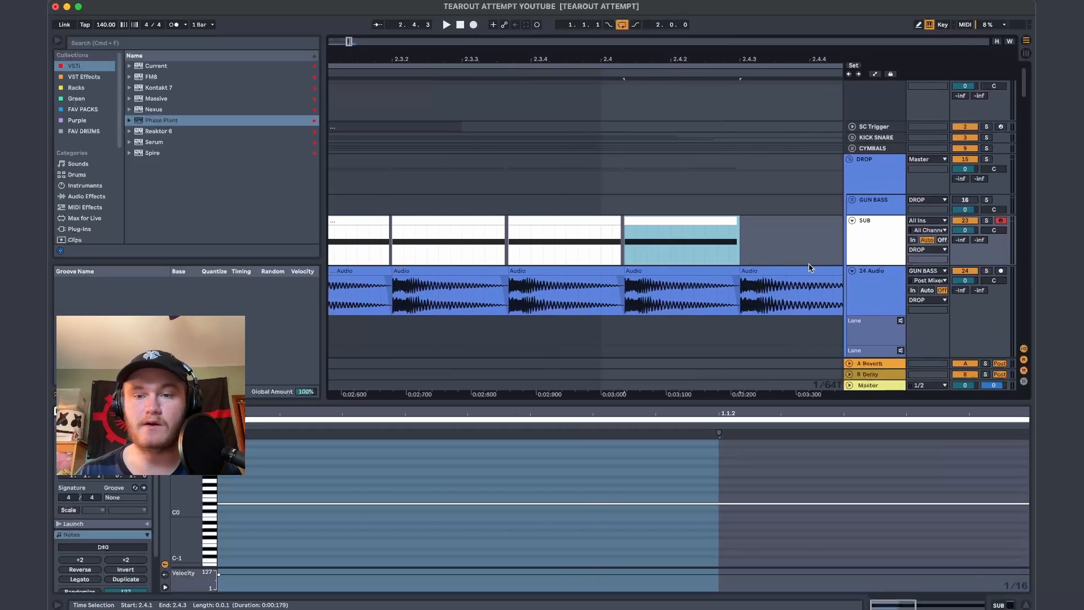
# Extend the SUB part so the repeated pattern runs to the end of bar 2
pyautogui.moveTo(735, 221); pyautogui.dragTo(752, 221)
pyautogui.scroll(-4, 760, 213)
pyautogui.scroll(-5, 760, 211)
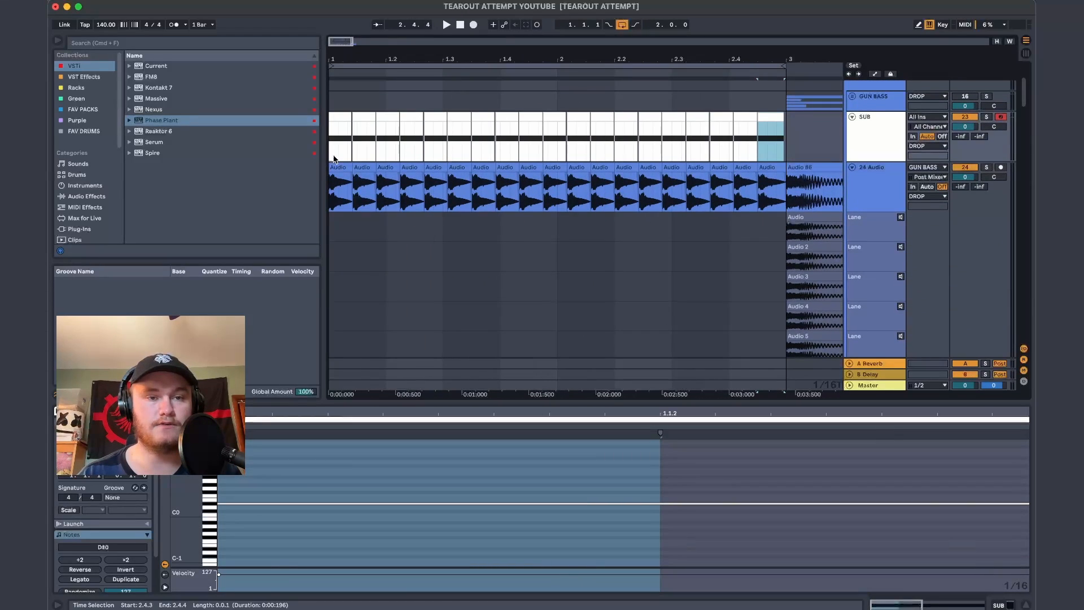
# Play the faster bass and sub pattern from 1.1.1 and check how the clips line up with the drums
pyautogui.click(333, 159)
pyautogui.press('space')
pyautogui.scroll(3, 333, 159)
pyautogui.scroll(4, 331, 156)
pyautogui.press('space')
pyautogui.press('space')
pyautogui.scroll(-1, 331, 158)
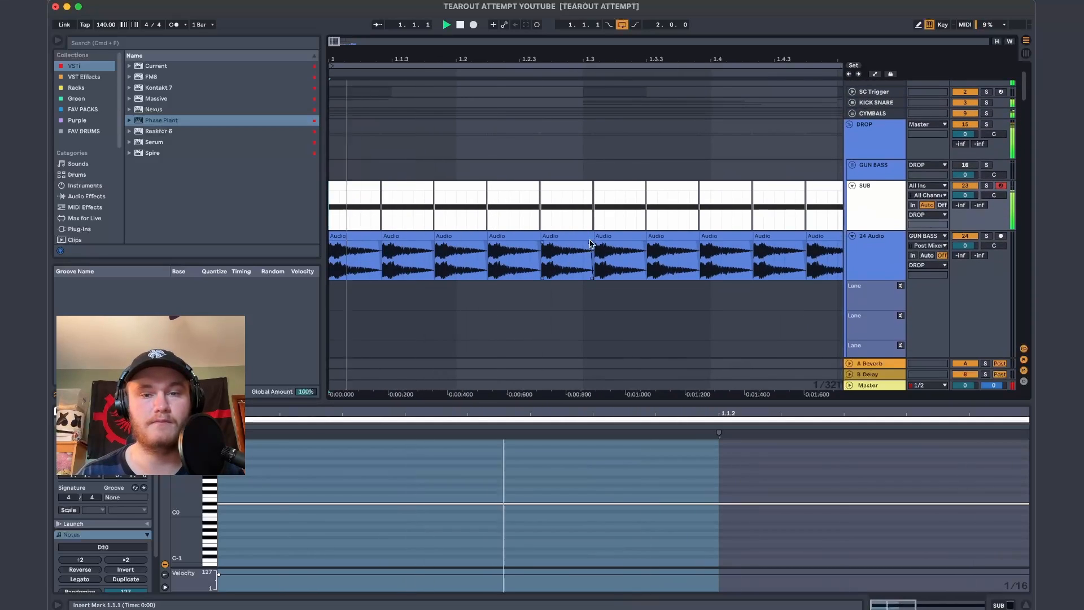
# Trim the fifth SUB and 24 Audio clips to end at 1.3 and clear the copies from there to bar 3
pyautogui.moveTo(591, 239); pyautogui.dragTo(588, 186)
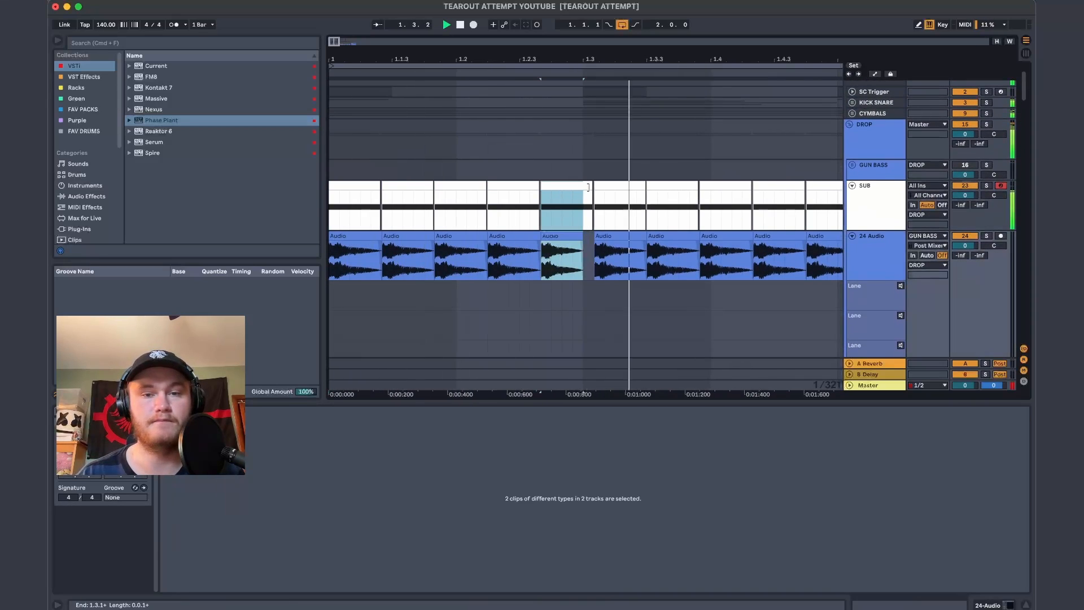
pyautogui.moveTo(588, 187); pyautogui.dragTo(582, 187)
pyautogui.click(334, 168)
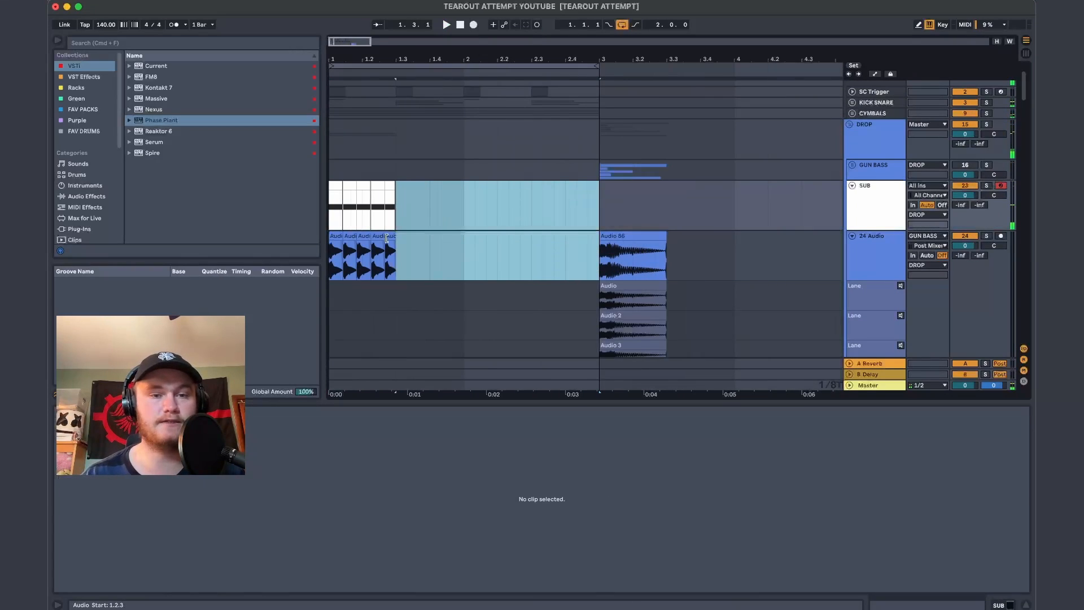
# Duplicate the SUB and 24 Audio clips from 1.1 to 1.3 repeatedly until they fill both bars up to bar 3
pyautogui.moveTo(394, 252); pyautogui.dragTo(269, 215)
pyautogui.press('space')
pyautogui.press('super+d')
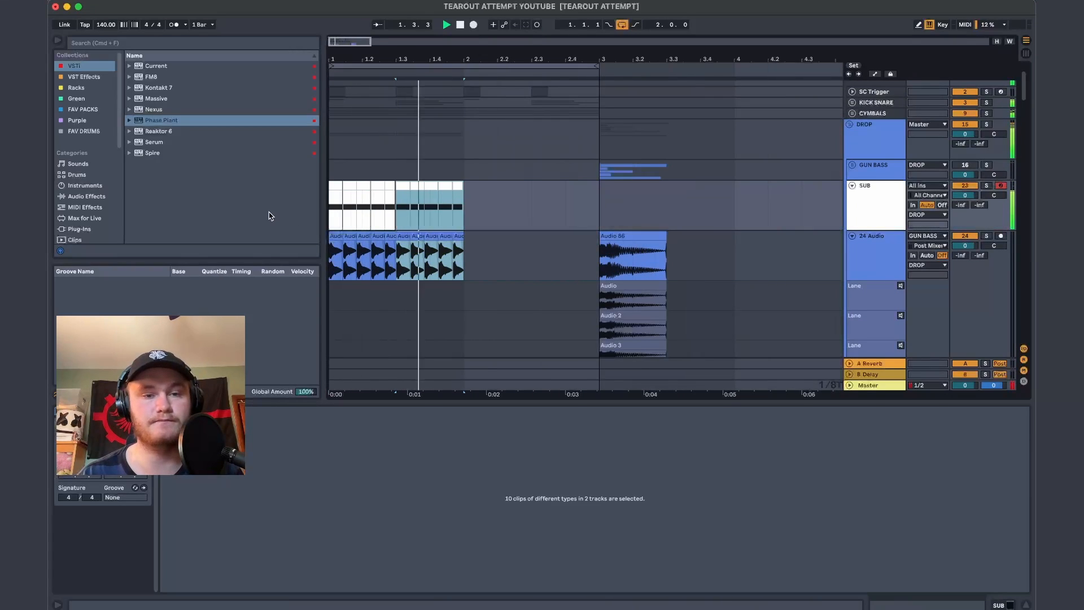
pyautogui.press('super+d')
pyautogui.press('super+d')
pyautogui.scroll(1, 333, 232)
pyautogui.scroll(1, 333, 232)
pyautogui.keyDown('shift'); pyautogui.click(334, 265); pyautogui.keyUp('shift')
pyautogui.press('space')
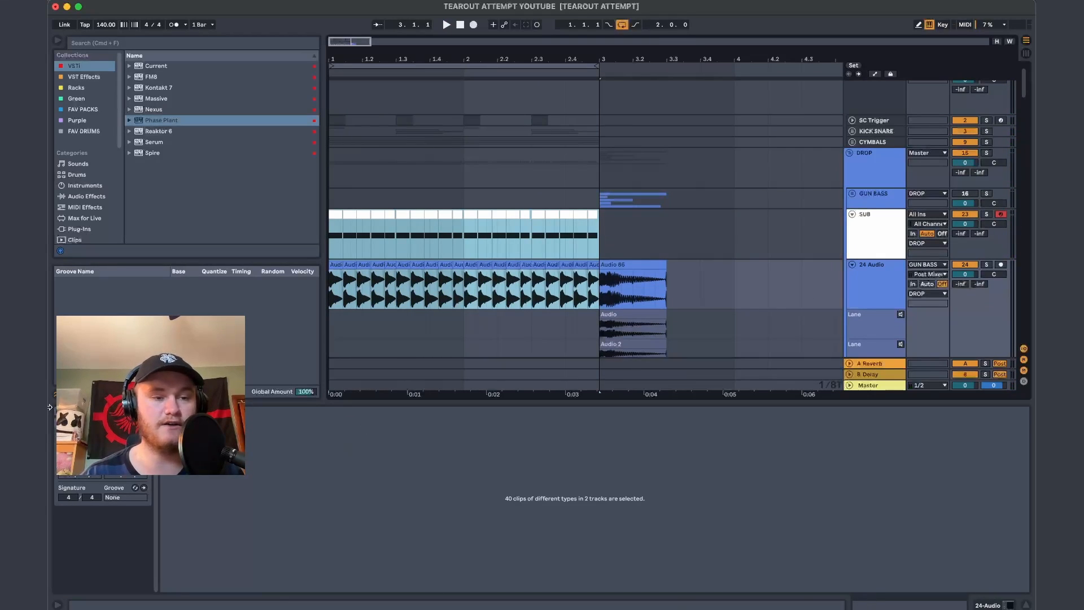
# Select all 24 Audio clips in bars 1 and 2 and audition different Texture grain sizes, ending at 18.31
pyautogui.click(337, 263)
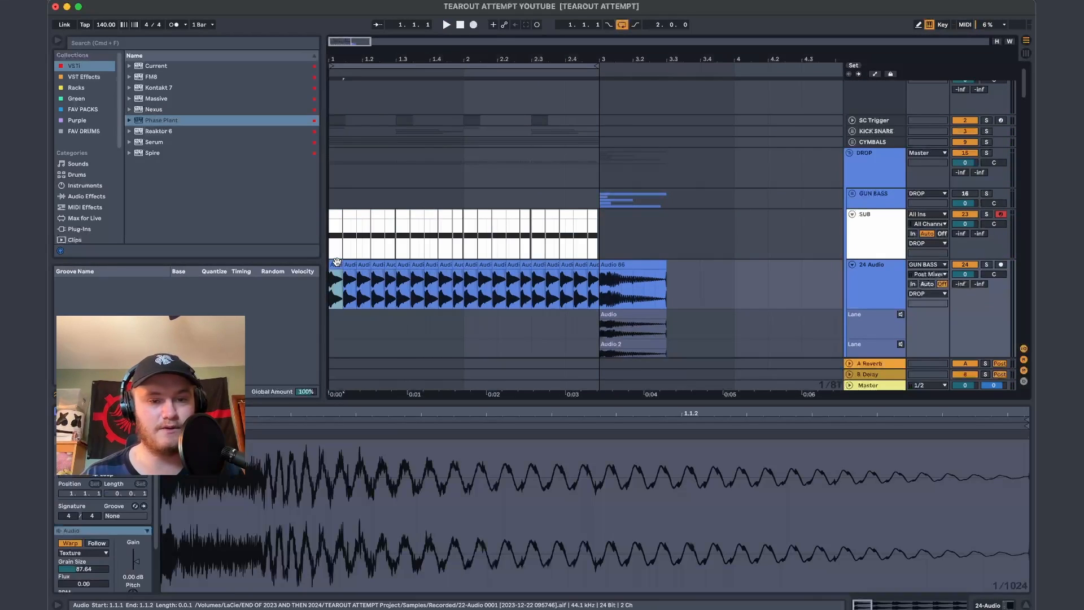
pyautogui.keyDown('shift'); pyautogui.click(593, 265); pyautogui.keyUp('shift')
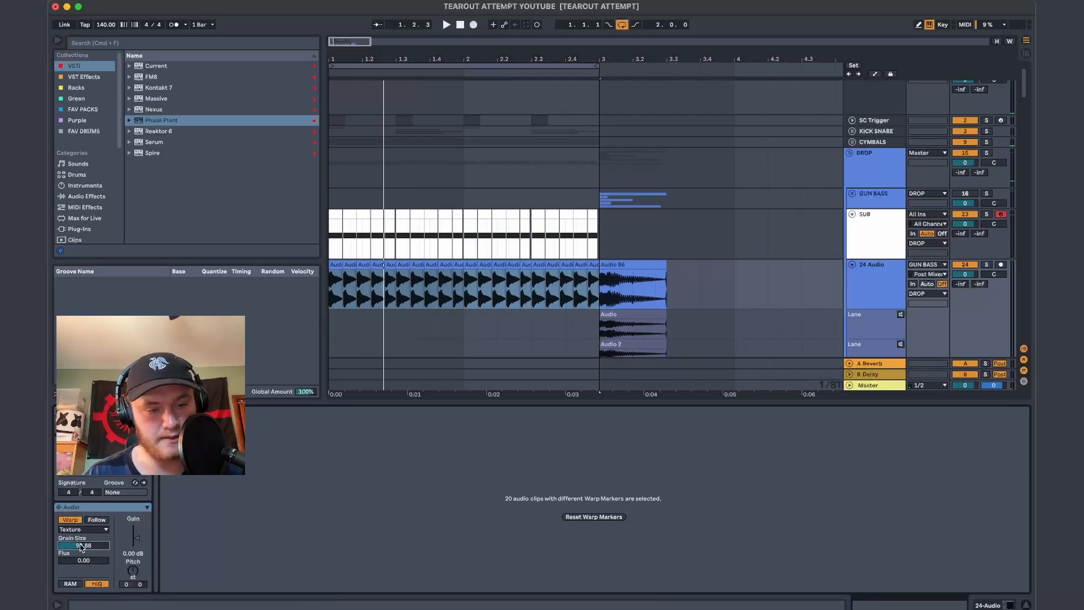
pyautogui.press('space')
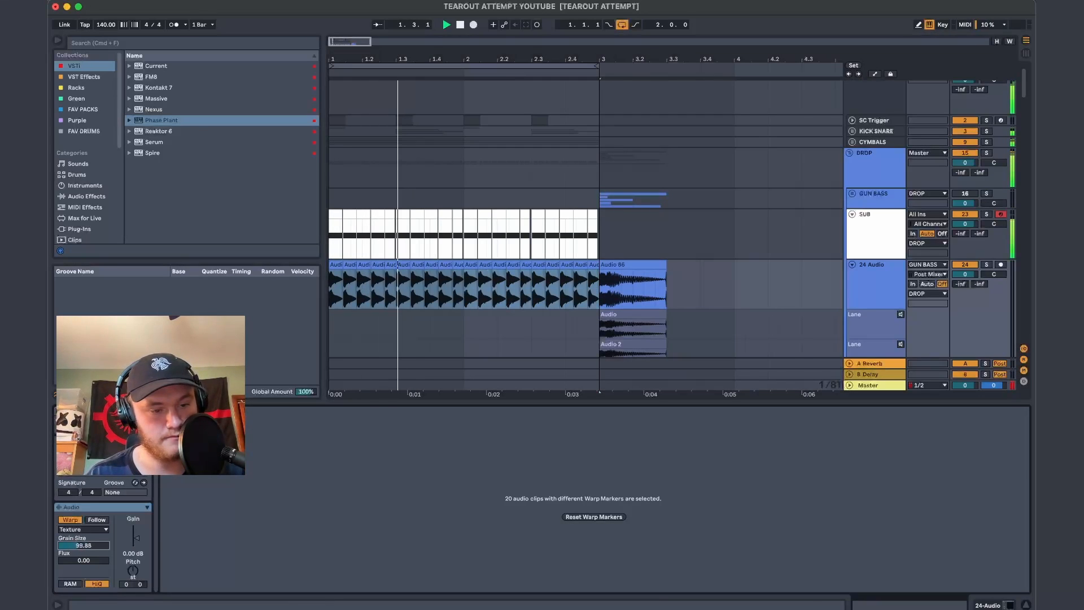
pyautogui.press('space')
pyautogui.press('space')
pyautogui.moveTo(84, 546); pyautogui.dragTo(83, 549)
pyautogui.press('space')
pyautogui.press('space')
pyautogui.press('space')
pyautogui.press('space')
pyautogui.press('space')
pyautogui.press('space')
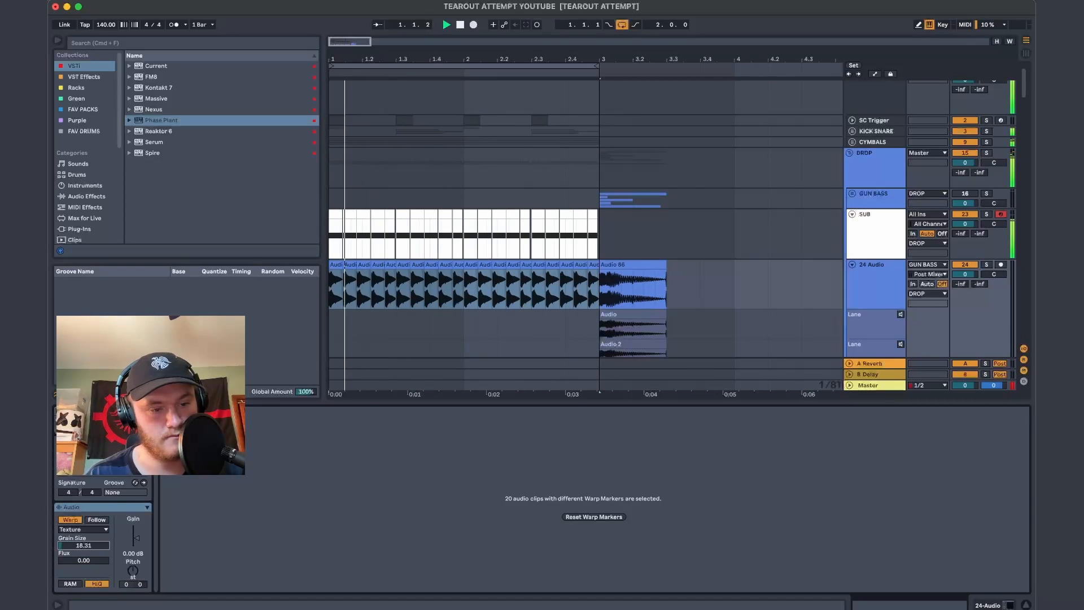
# Replace the SUB part between 1.1.4 and 1.2.4 with shortened, gapped clips matching the short 24 Audio clips
pyautogui.click(461, 228)
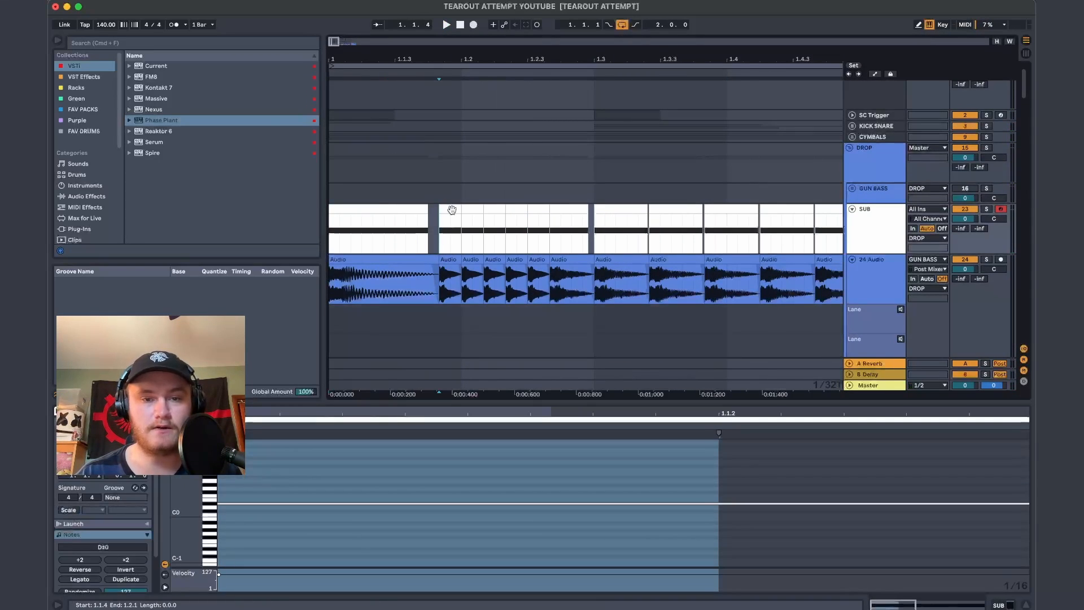
pyautogui.moveTo(457, 210); pyautogui.dragTo(563, 224)
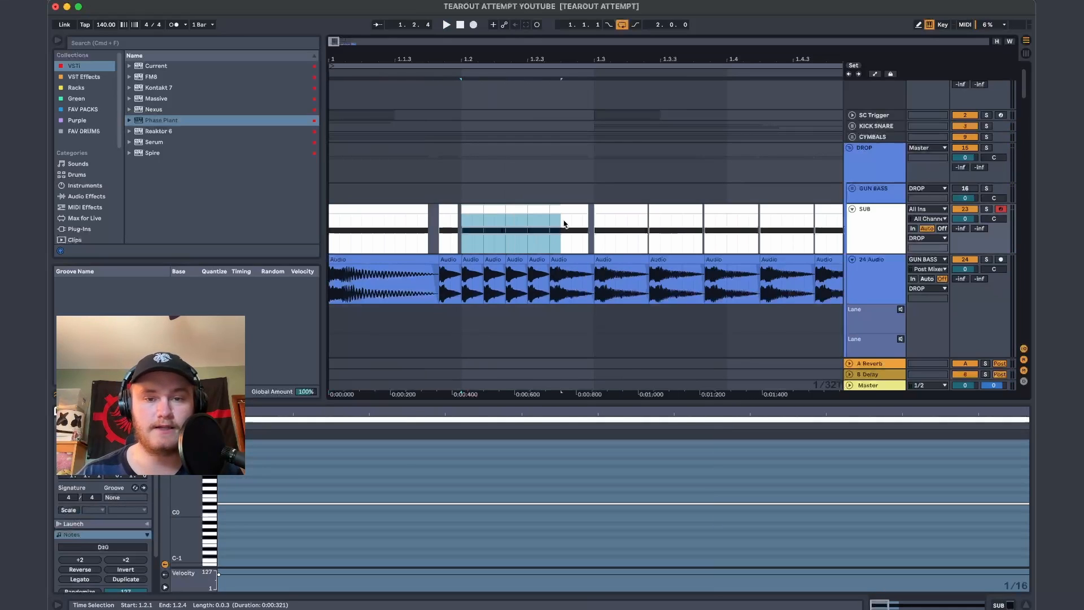
pyautogui.press('Delete')
pyautogui.moveTo(464, 222); pyautogui.dragTo(452, 223)
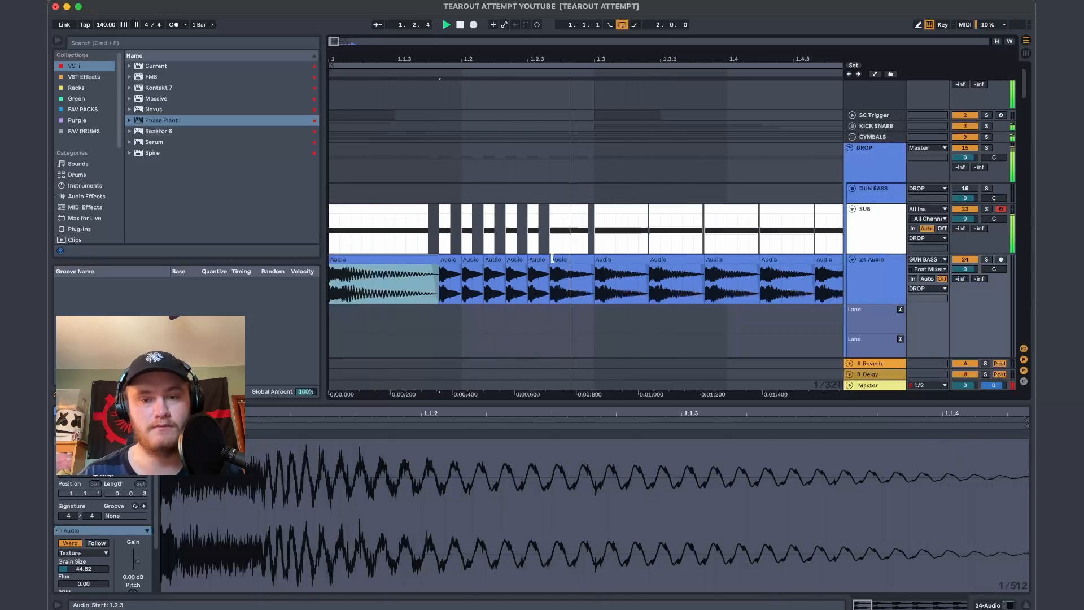
# Replace the SUB and 24 Audio clips in bar 2 with a copy of the bar 1 pattern
pyautogui.scroll(-5, 558, 258)
pyautogui.moveTo(492, 295); pyautogui.dragTo(645, 208)
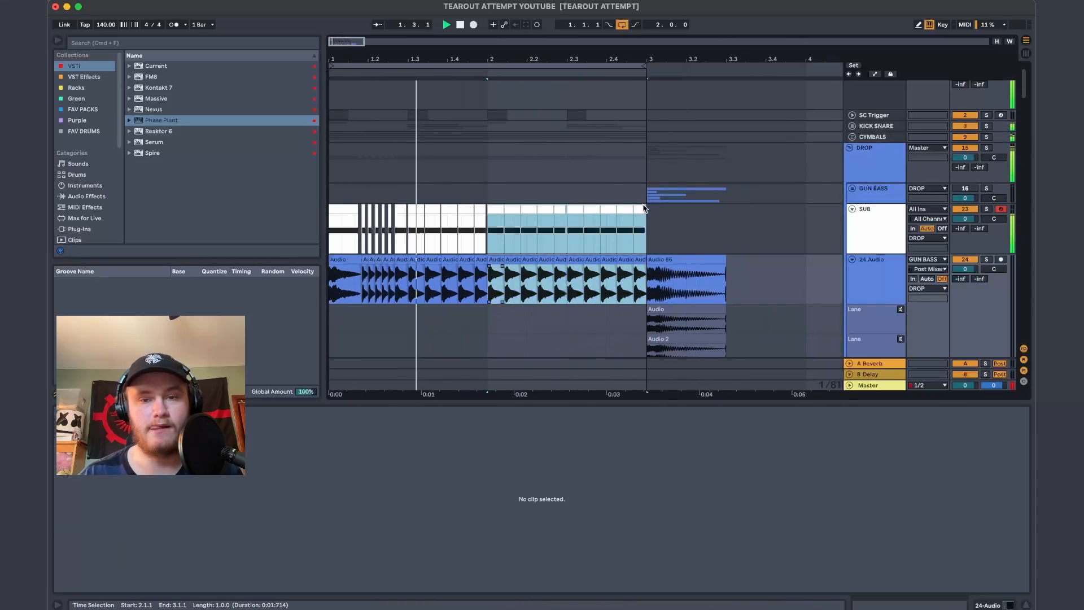
pyautogui.press('Delete')
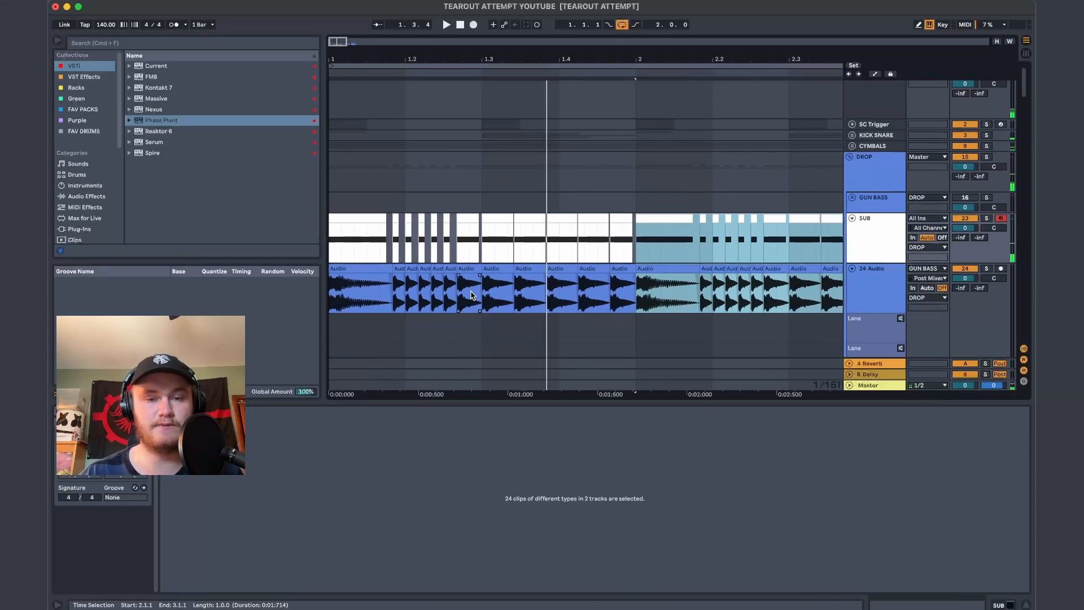
# Delete the SUB and 24 Audio clips between 1.1.1 and 1.3.1 and play back the result
pyautogui.moveTo(474, 295); pyautogui.dragTo(85, 156)
pyautogui.press('Delete')
pyautogui.press('space')
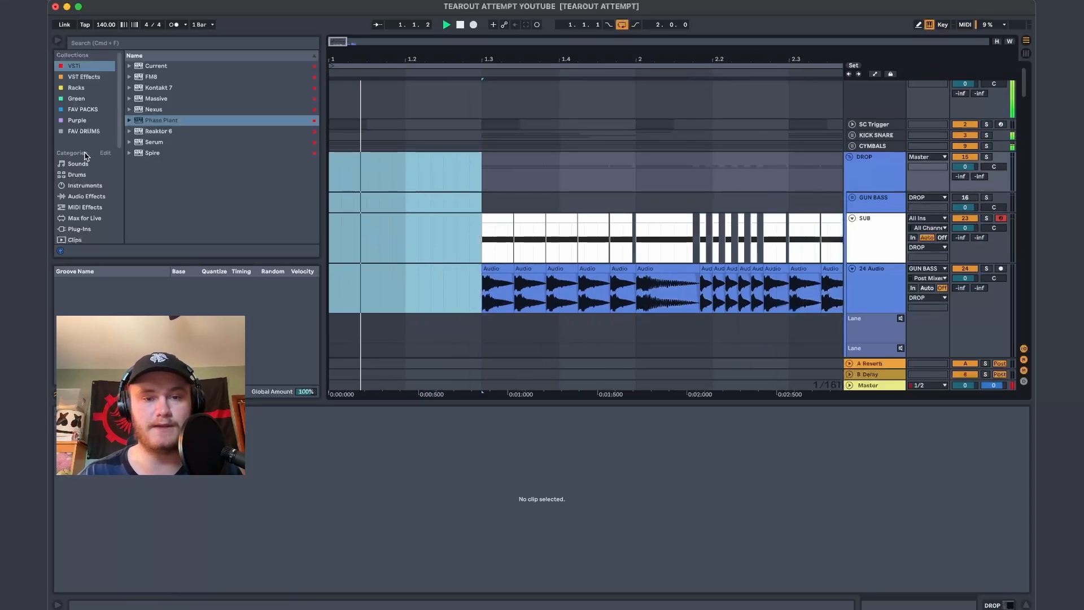
pyautogui.moveTo(389, 256); pyautogui.dragTo(524, 263)
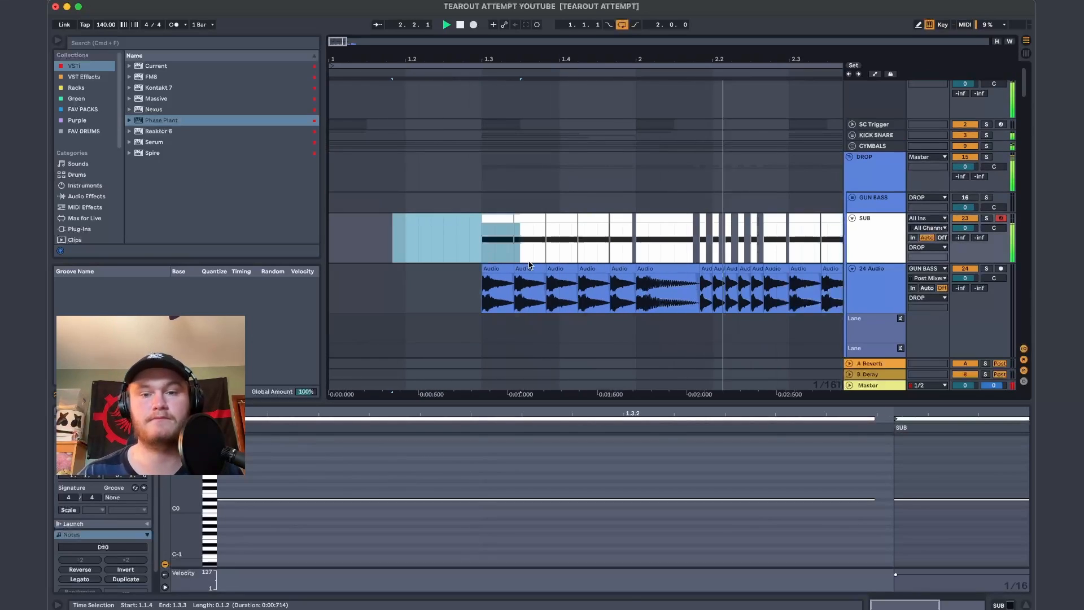
pyautogui.click(396, 235)
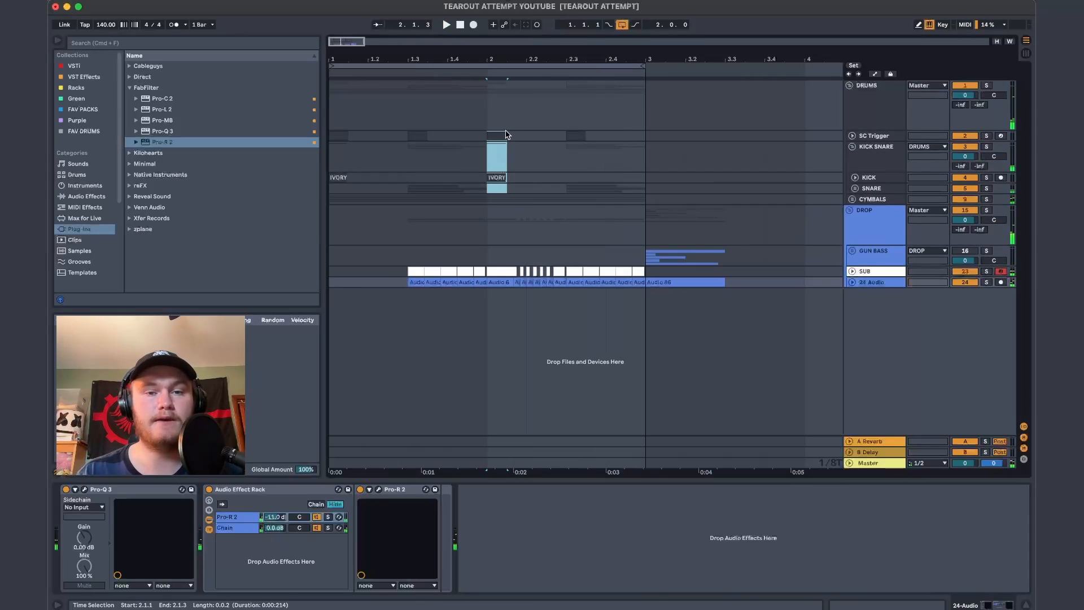
# Move the KICK and SC Trigger clips from 2.1.1 to 2.2.1 and play from 1.3.1
pyautogui.moveTo(526, 164); pyautogui.dragTo(547, 163)
pyautogui.click(409, 169)
pyautogui.press('space')
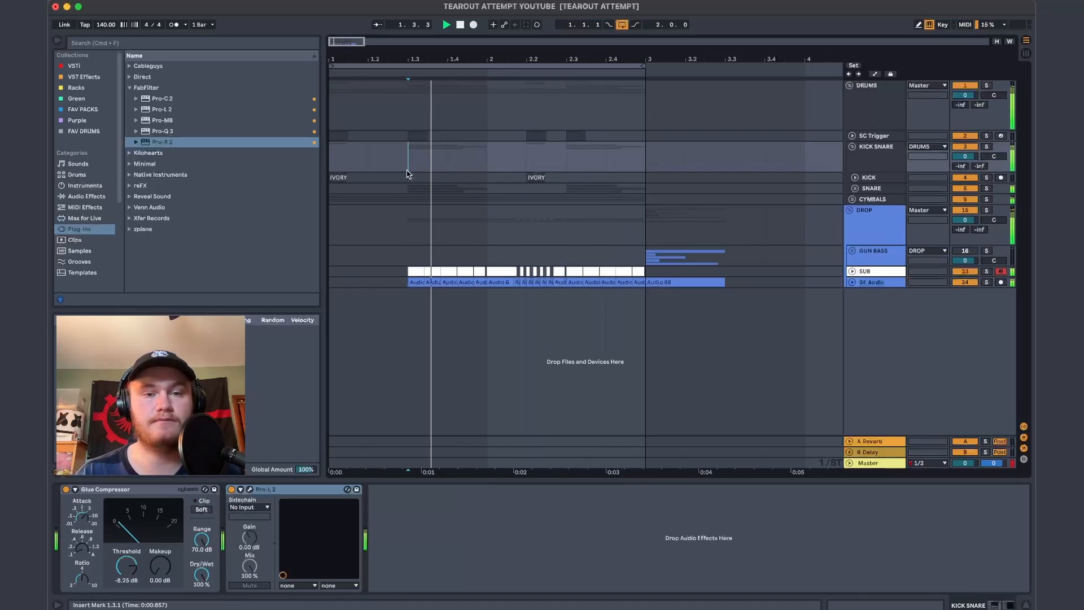
# Copy a short slice of the kick at 2.2.1 and repeat it three times from 2.1.3 as a roll into that kick
pyautogui.click(538, 177)
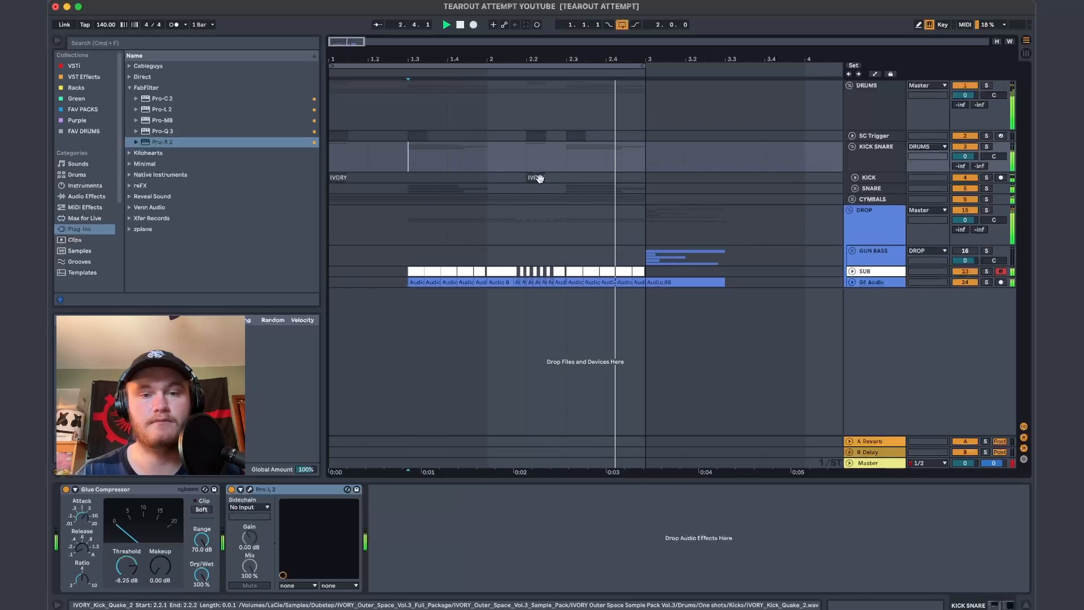
pyautogui.press('u')
pyautogui.click(529, 199)
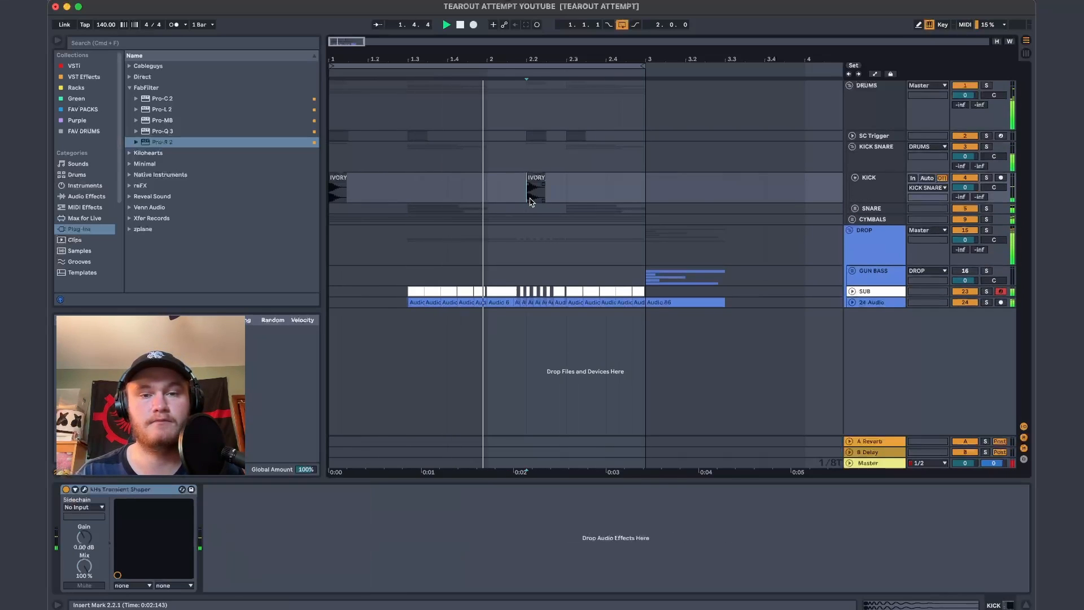
pyautogui.scroll(3, 523, 196)
pyautogui.click(530, 195)
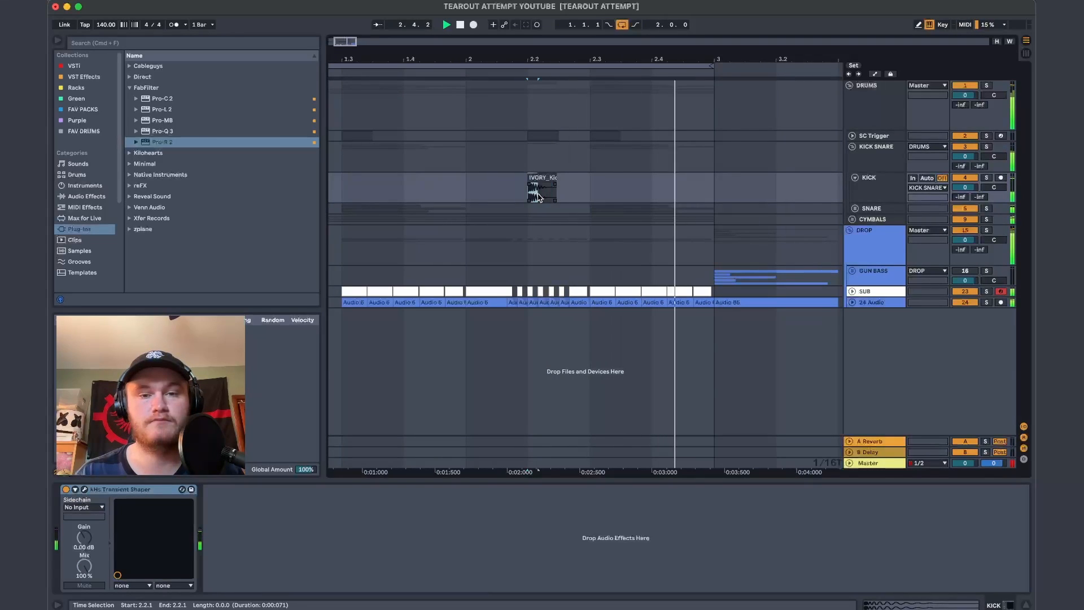
pyautogui.click(499, 193)
pyautogui.press('super+v')
pyautogui.press('super+d')
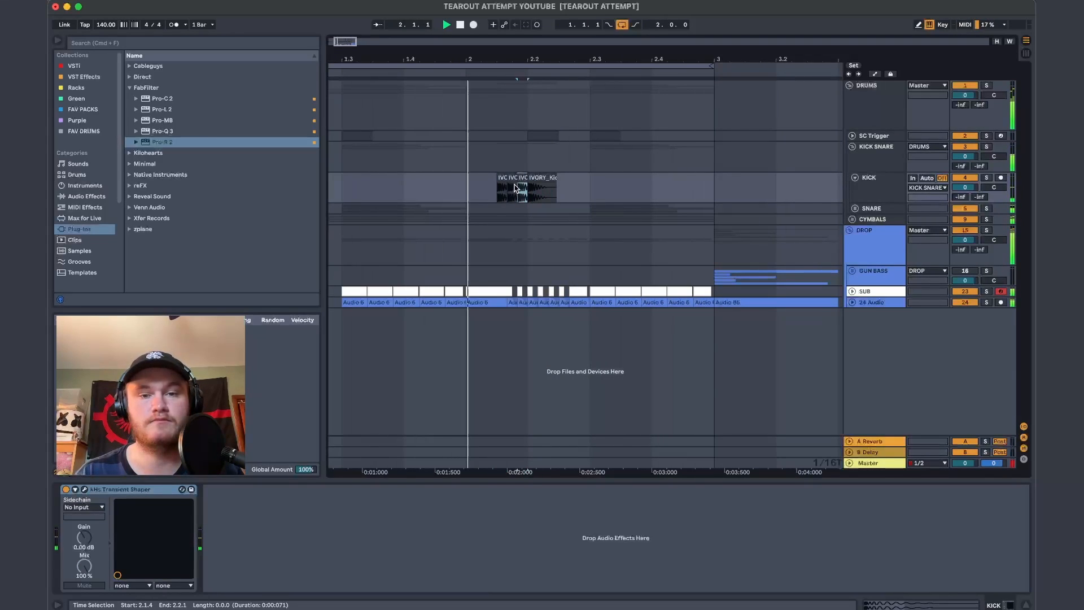
# Lower the KICK SNARE group's volume to -3.0 dB and audition the kick roll in bar 2
pyautogui.press('+')
pyautogui.click(472, 186)
pyautogui.click(493, 180)
pyautogui.moveTo(460, 195); pyautogui.dragTo(454, 196)
pyautogui.press('-')
pyautogui.press('-')
pyautogui.press('-')
pyautogui.press('-')
pyautogui.press('space')
pyautogui.press('space')
pyautogui.press('space')
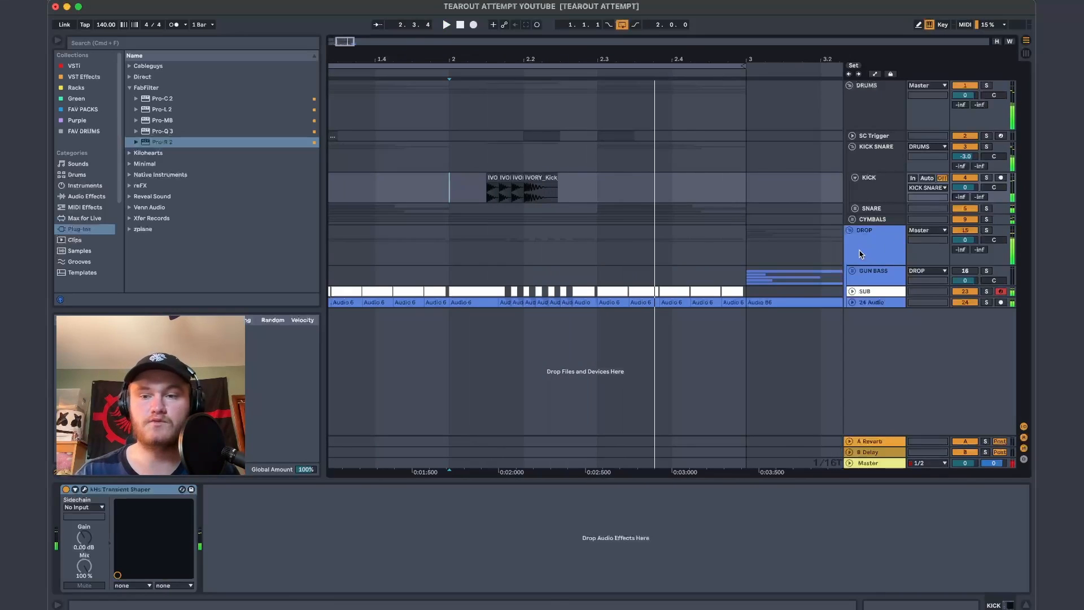
# Solo the DROP group and add Pro-MB with a low band crossing over at about 200 Hz and a range of about -20 dB
pyautogui.click(860, 254)
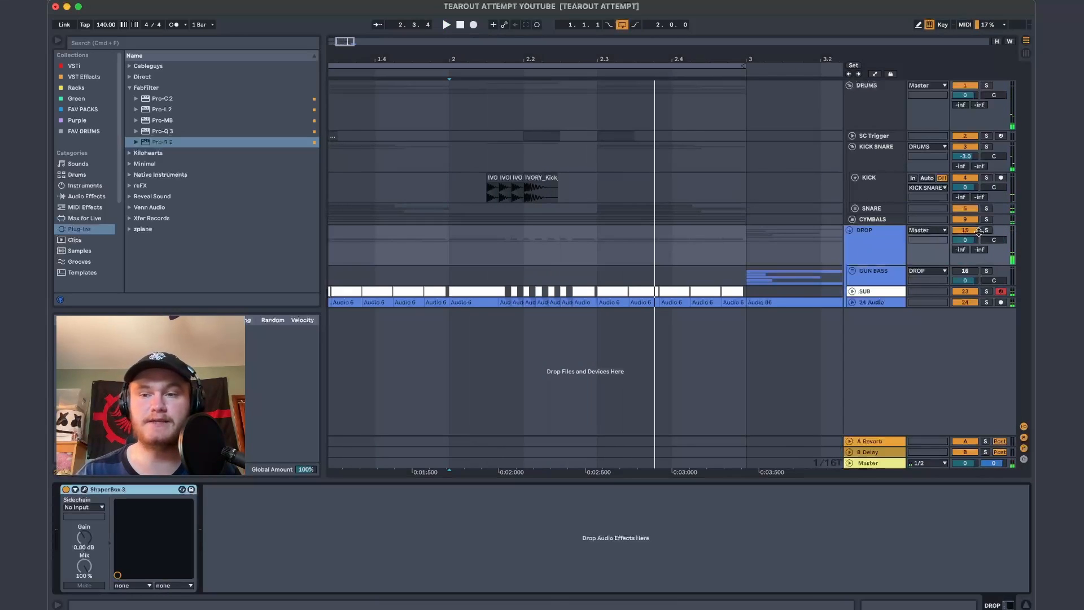
pyautogui.click(986, 230)
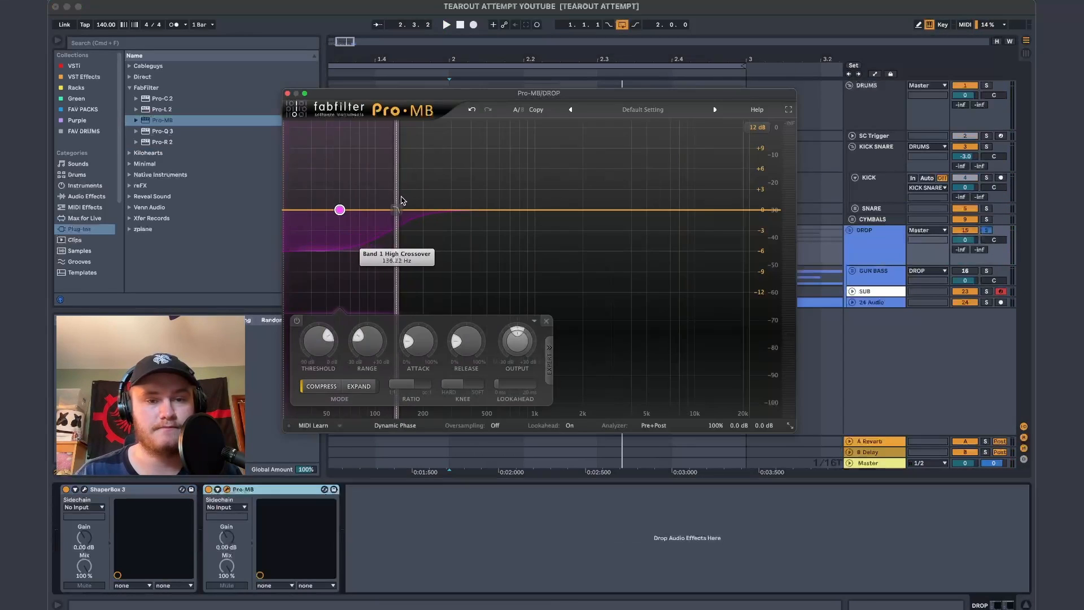
pyautogui.moveTo(395, 212); pyautogui.dragTo(424, 195)
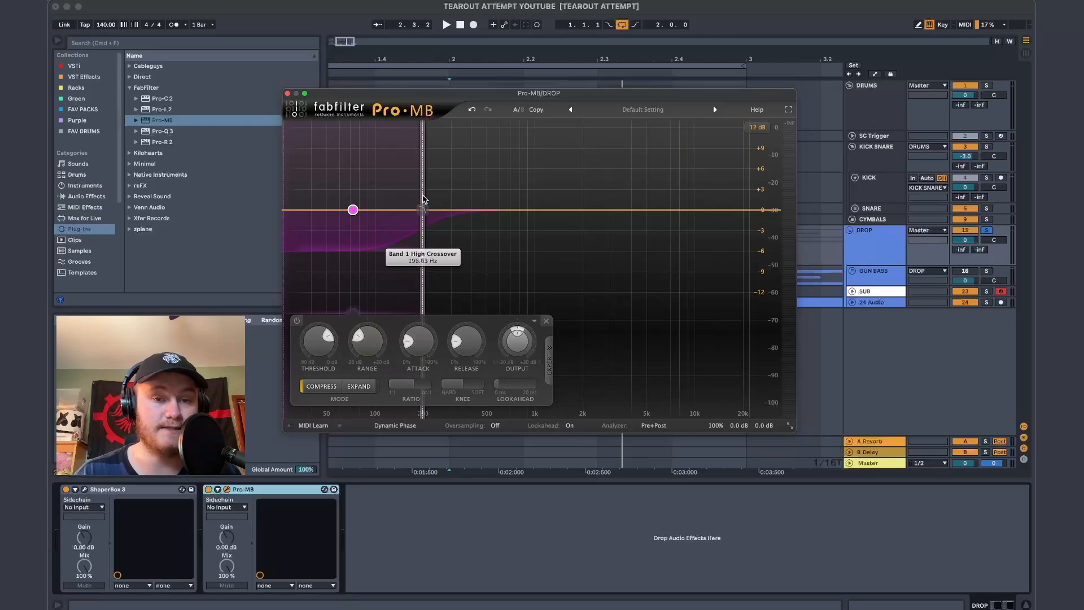
pyautogui.moveTo(389, 256); pyautogui.dragTo(388, 346)
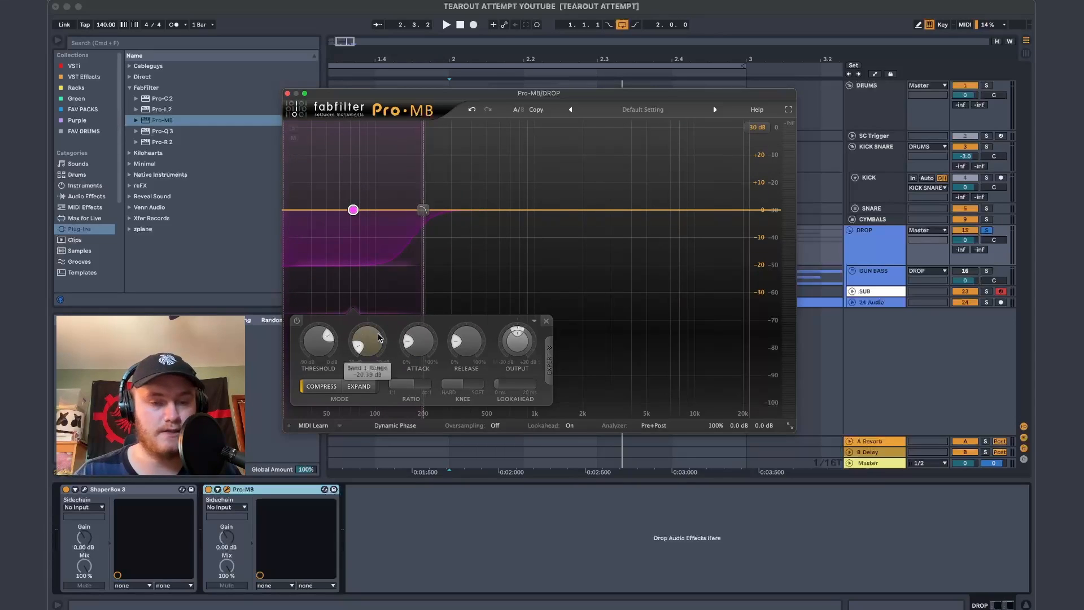
# Switch band 1 of Pro-MB to the external side chain and choose KICK SNARE, Post FX as its source
pyautogui.click(549, 357)
pyautogui.click(589, 343)
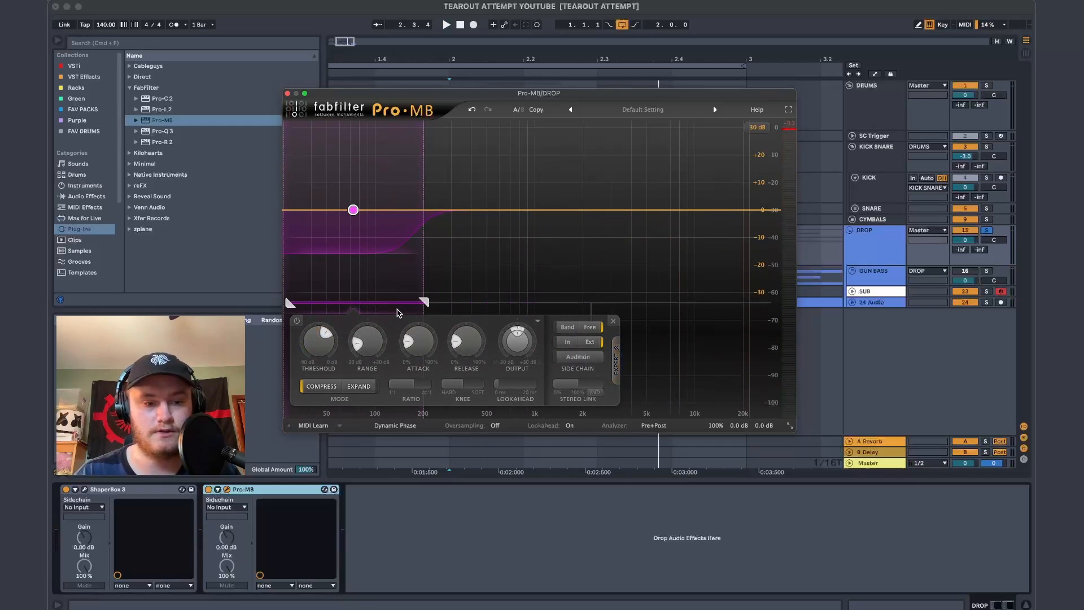
pyautogui.click(226, 507)
pyautogui.click(244, 287)
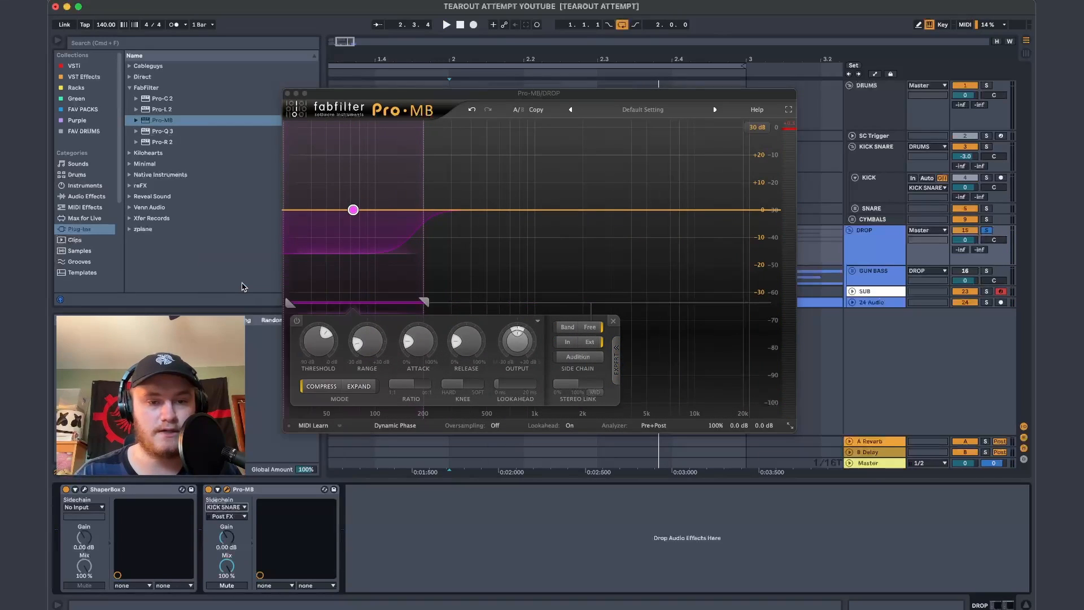
# Deepen the range of Pro-MB's band 1 past -18 dB during playback and take the DROP group out of solo
pyautogui.press('space')
pyautogui.moveTo(382, 254); pyautogui.dragTo(381, 261)
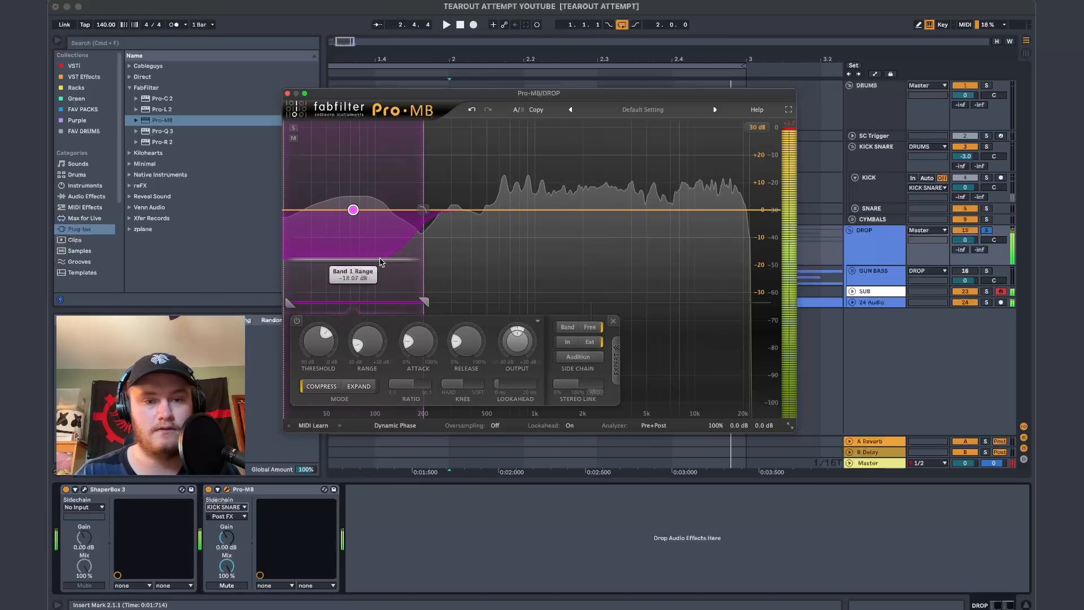
pyautogui.click(986, 230)
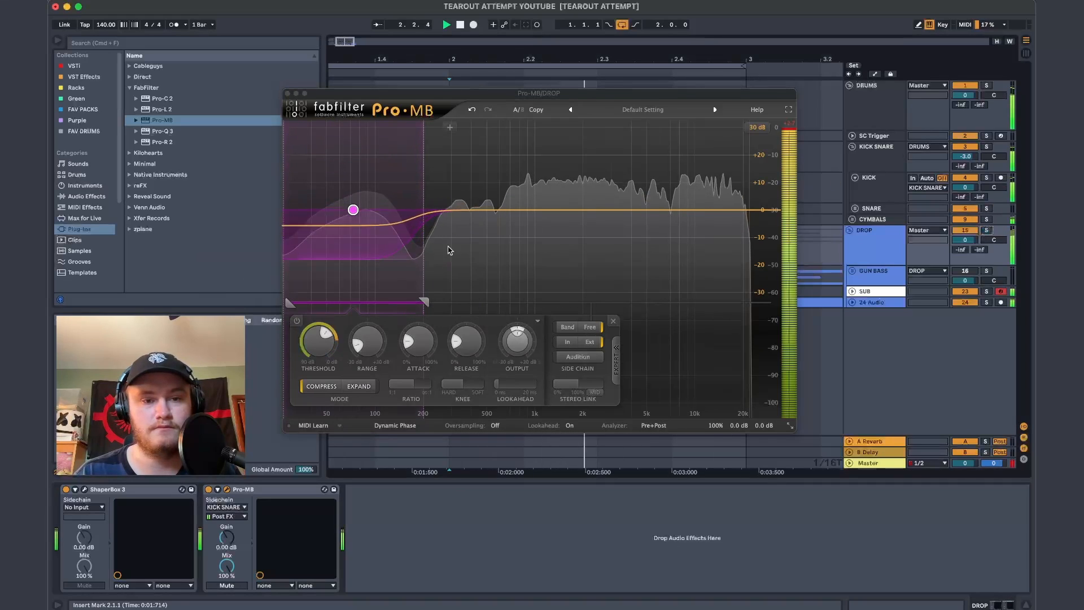
pyautogui.moveTo(367, 257); pyautogui.dragTo(367, 296)
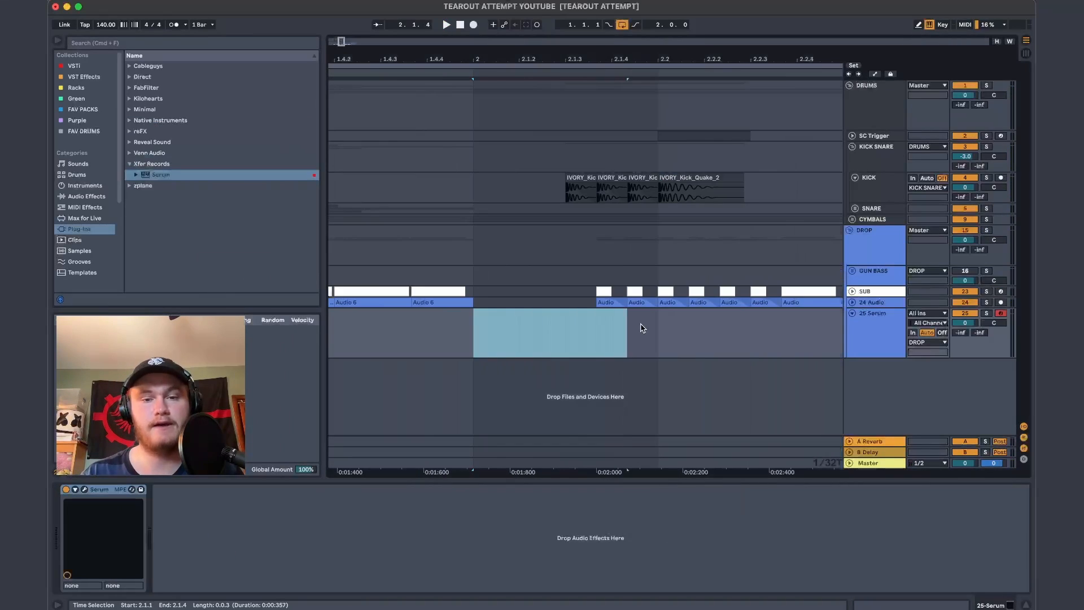
# Delete the first short kick at 2.1.3 and the short SUB and 24 Audio clips before 2.2
pyautogui.click(581, 178)
pyautogui.press('Delete')
pyautogui.scroll(-5, 581, 178)
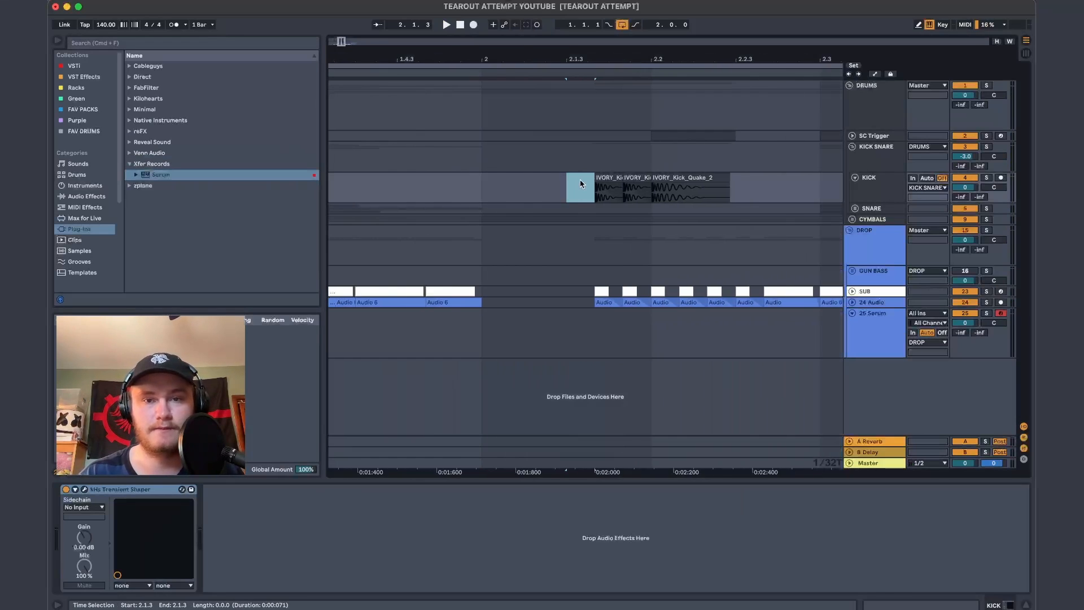
pyautogui.click(526, 345)
pyautogui.scroll(3, 540, 327)
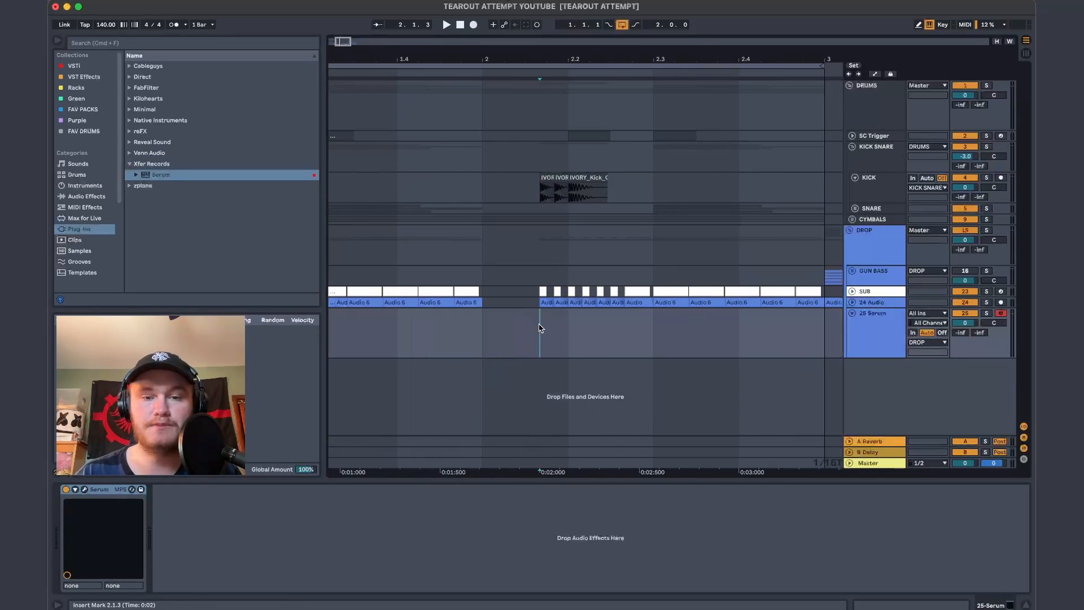
pyautogui.click(564, 292)
pyautogui.click(567, 302)
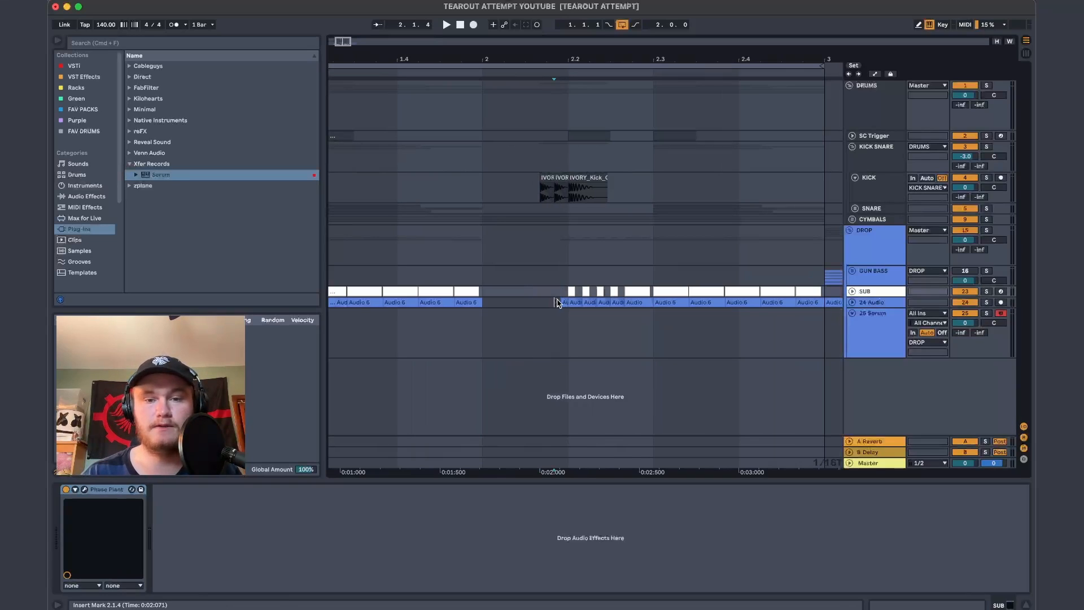
# Add a MIDI clip ending at 2.2 on 25 Serum and set Serum's oscillator A to the square wave of Basic Shapes
pyautogui.click(493, 339)
pyautogui.click(232, 149)
pyautogui.moveTo(225, 166)
pyautogui.click(294, 151)
pyautogui.moveTo(178, 279); pyautogui.dragTo(194, 226)
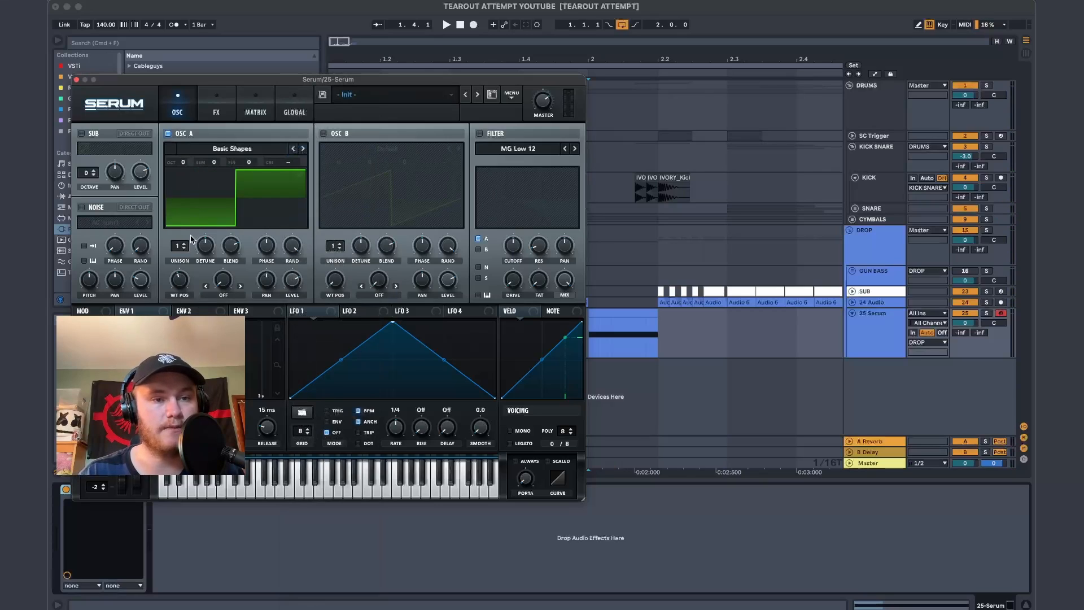
# Enable Distortion in Serum's effects on 25 Serum and set it to Downsample with 50% drive
pyautogui.click(218, 113)
pyautogui.click(92, 154)
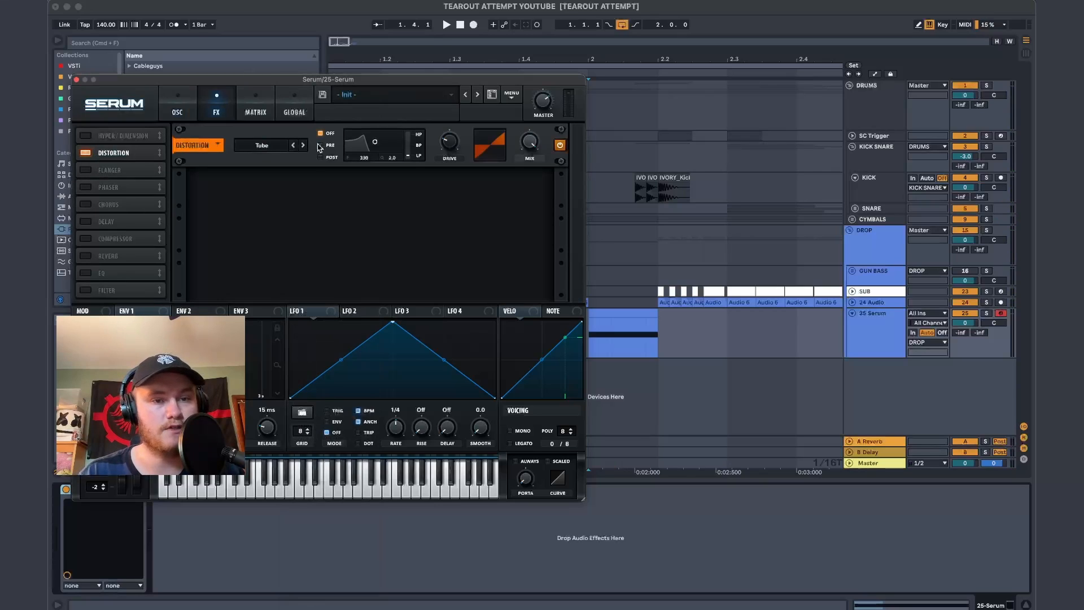
pyautogui.click(282, 147)
pyautogui.click(432, 150)
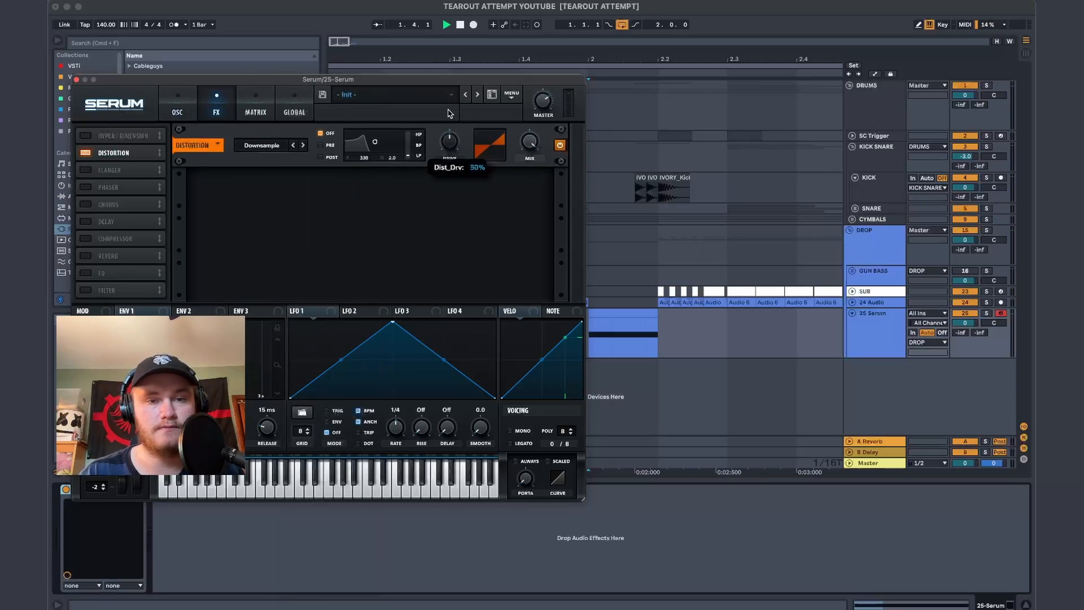
# Turn on Serum's MG Low 12 filter, Chorus and multiband Compressor, round off LFO 1's shape, and audition 25 Serum in and out of solo
pyautogui.press('space')
pyautogui.press('space')
pyautogui.press('space')
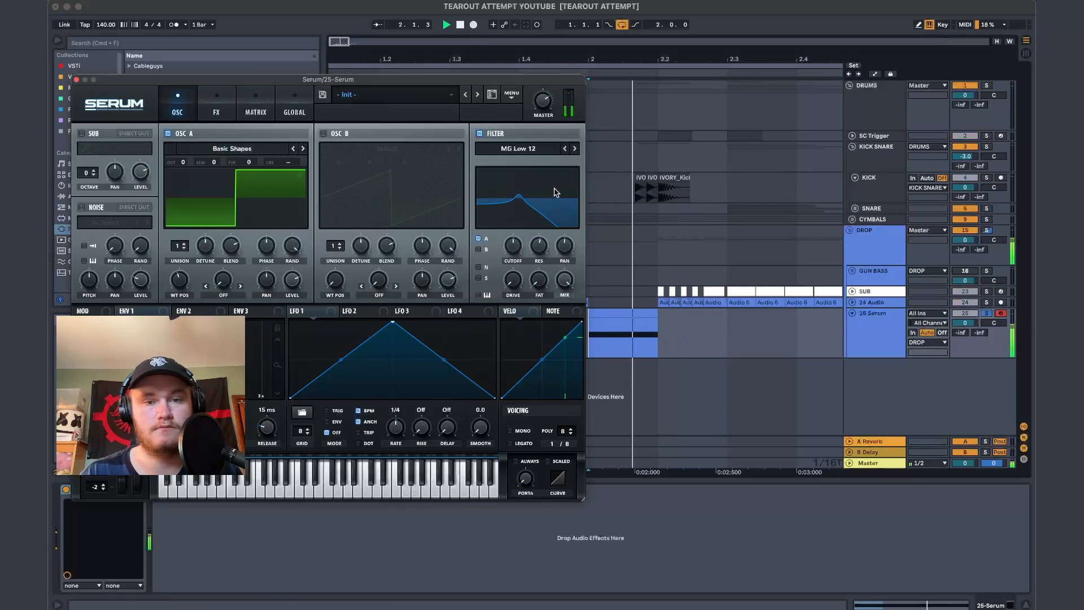
pyautogui.press('space')
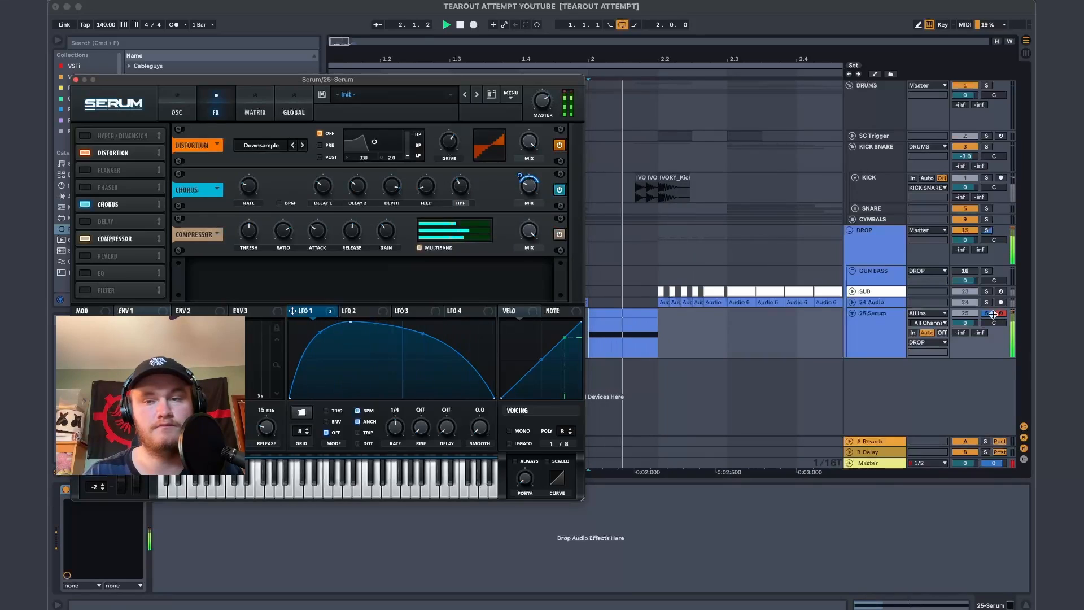
pyautogui.click(987, 314)
pyautogui.press('space')
pyautogui.press('space')
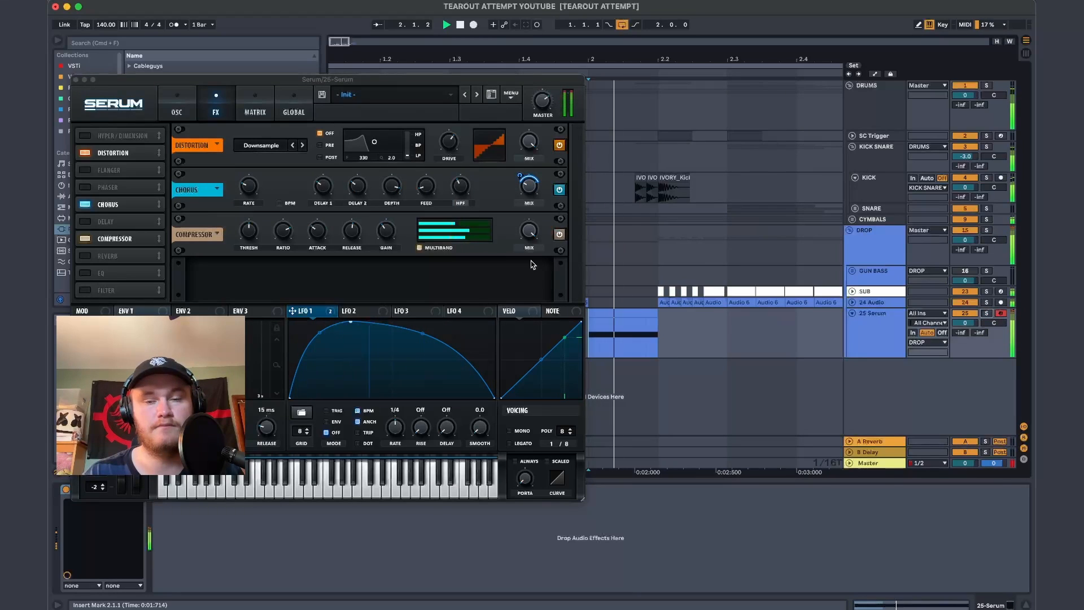
pyautogui.press('space')
pyautogui.press('space')
# Add V-Clip after Serum on 25 Serum with Variable Soft Knee clipping and an input gain of 3.42, and close both plug-in windows
pyautogui.click(76, 80)
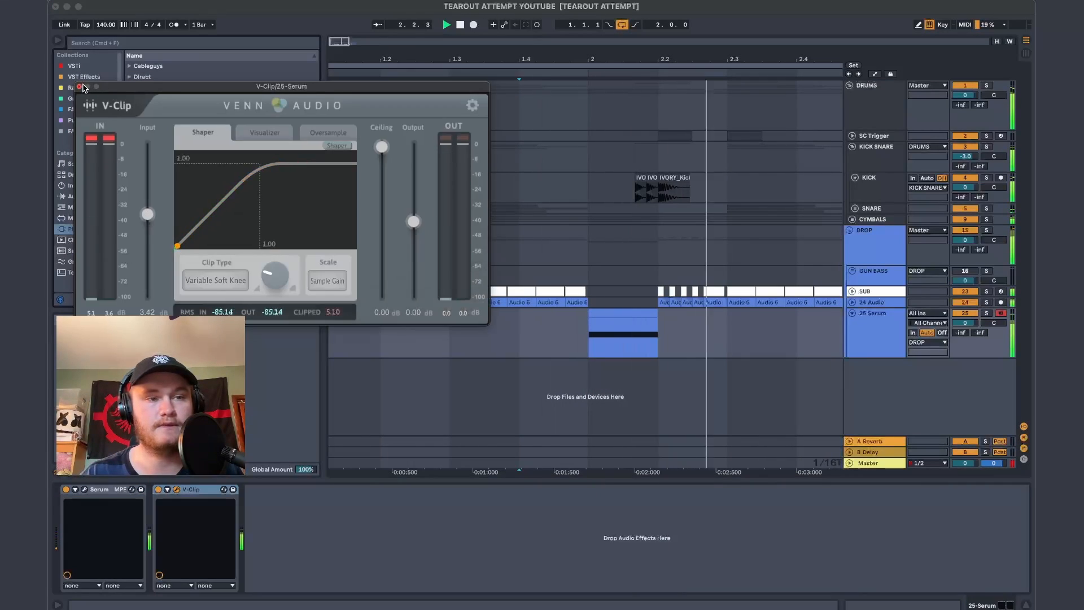
pyautogui.click(74, 85)
pyautogui.press('space')
# Copy the 25 Serum MIDI clip at bar 2 to the SUB track and give it the SUB track's white colour
pyautogui.moveTo(631, 312); pyautogui.dragTo(632, 293)
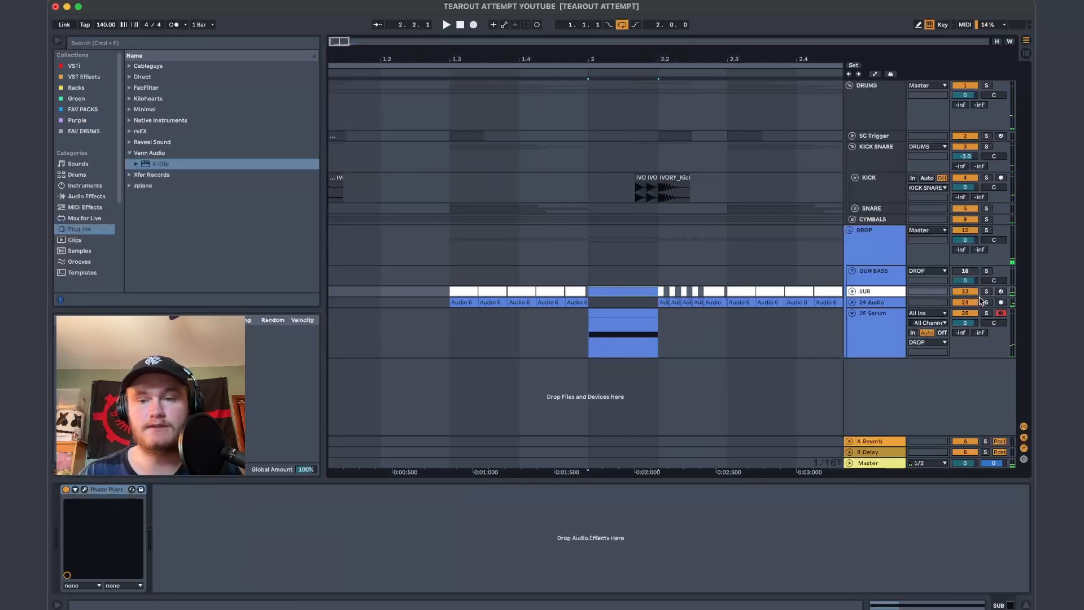
pyautogui.rightClick(883, 293)
pyautogui.click(921, 528)
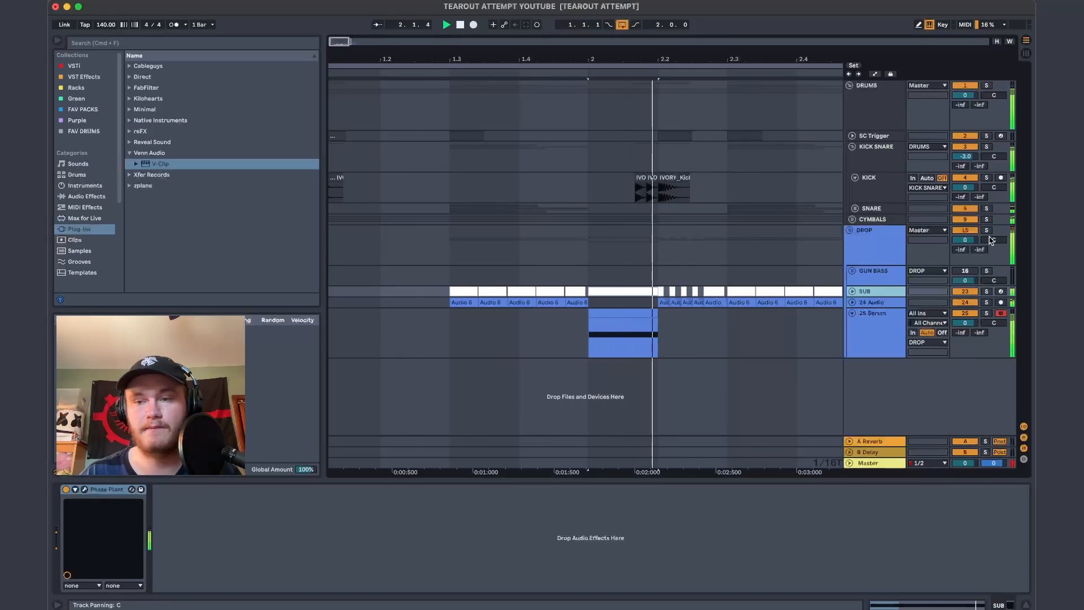
# Check the DROP group in solo and add FabFilter's Pro-L 2 to its effects
pyautogui.click(986, 231)
pyautogui.click(884, 238)
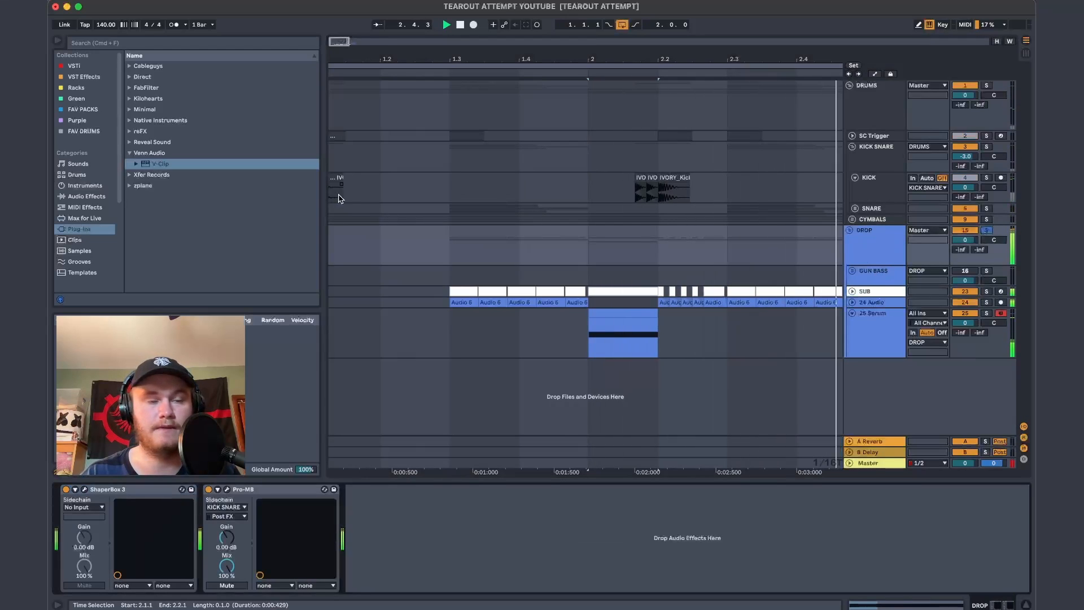
pyautogui.click(156, 79)
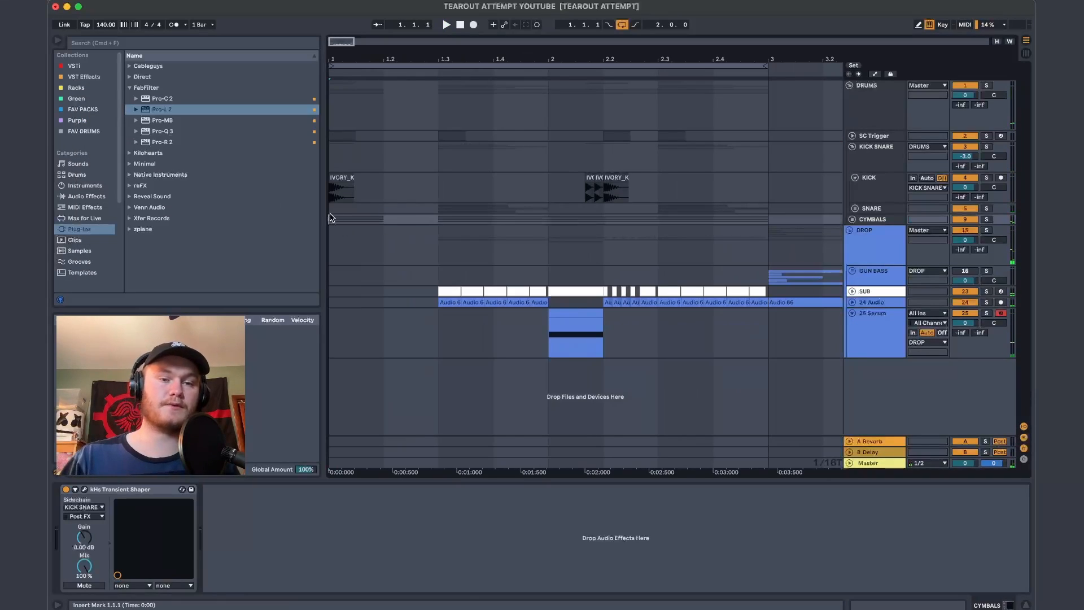
# Collapse the DRUMS group, add a MIDI track below 25 Serum and load Serum on it
pyautogui.rightClick(345, 220)
pyautogui.click(344, 220)
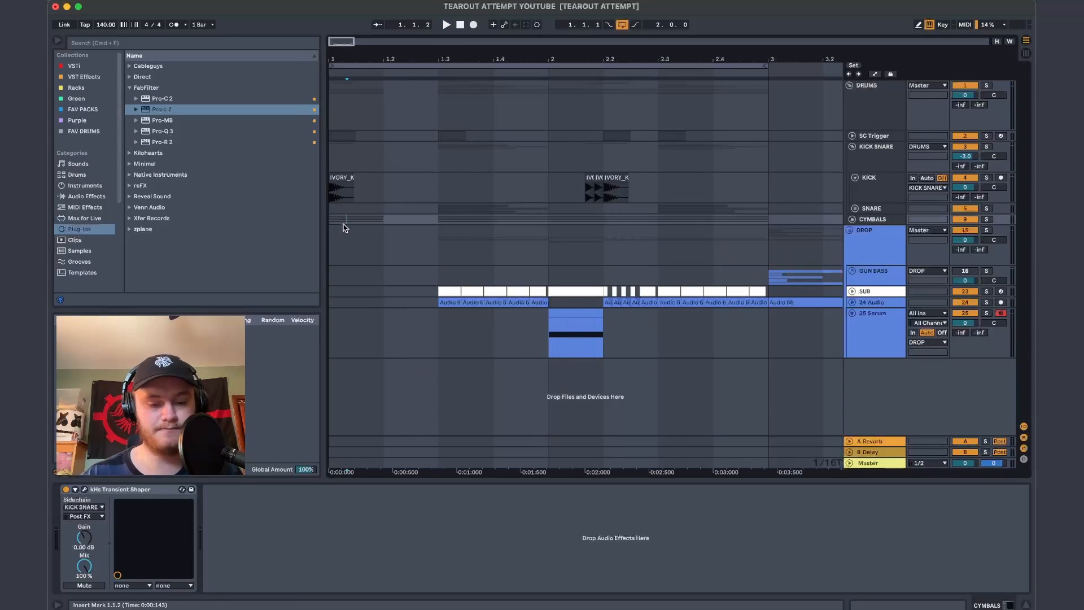
pyautogui.press('u')
pyautogui.click(333, 280)
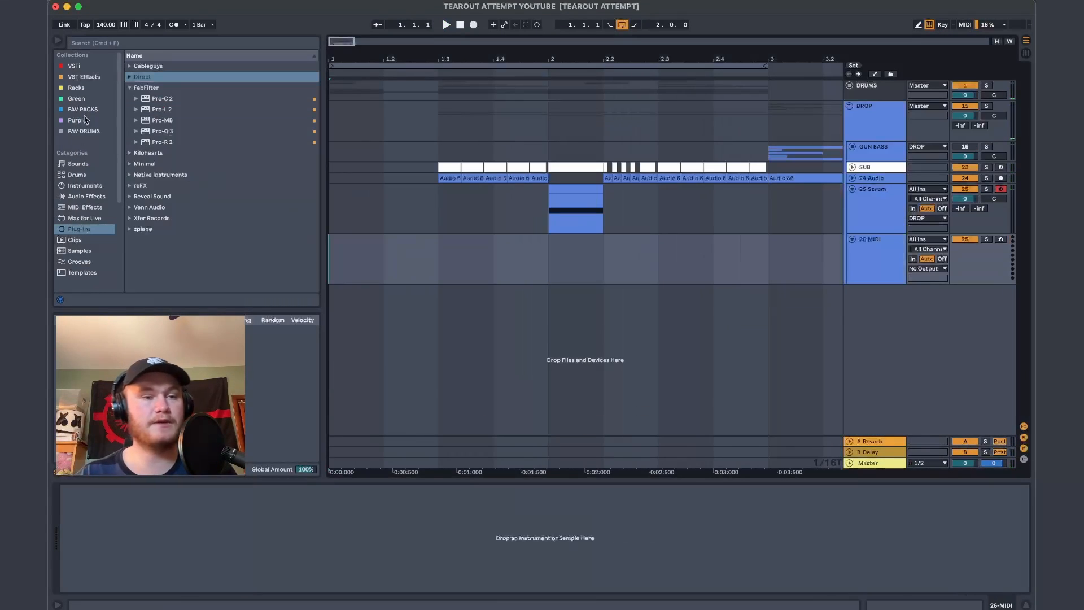
pyautogui.click(147, 219)
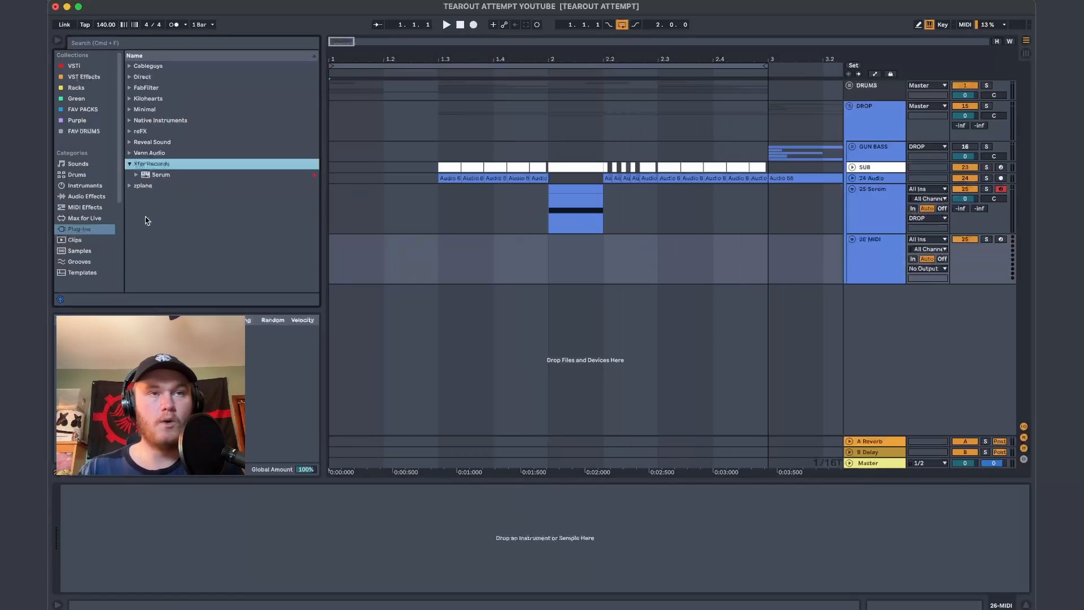
pyautogui.moveTo(160, 174); pyautogui.dragTo(478, 252)
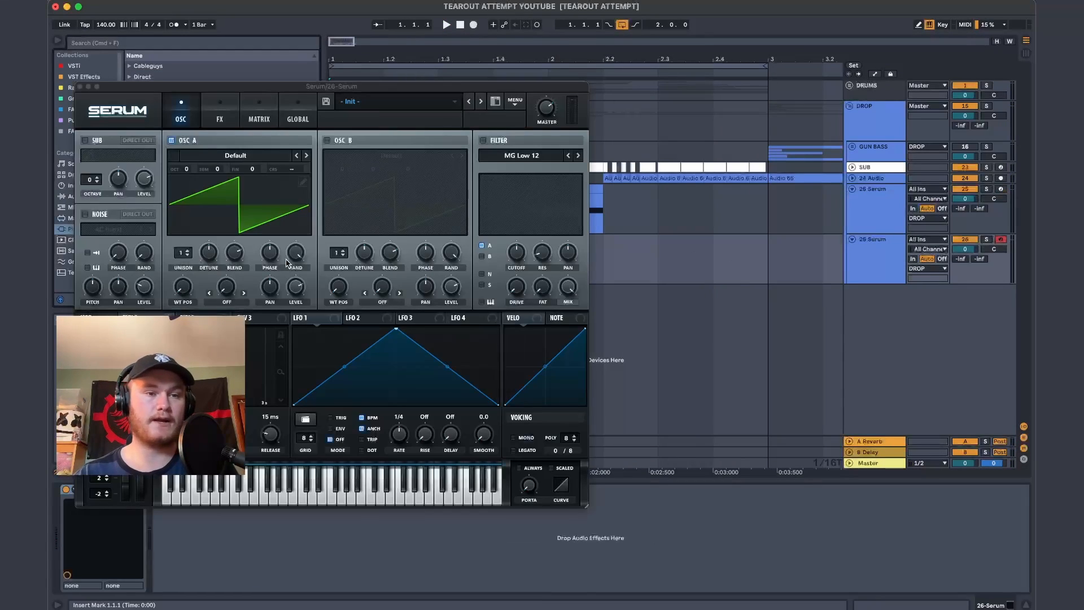
# Create a MIDI clip from 1.1 to 1.3 on 26 Serum with one note followed by a lower one at 1.2
pyautogui.click(80, 87)
pyautogui.moveTo(442, 280); pyautogui.dragTo(157, 242)
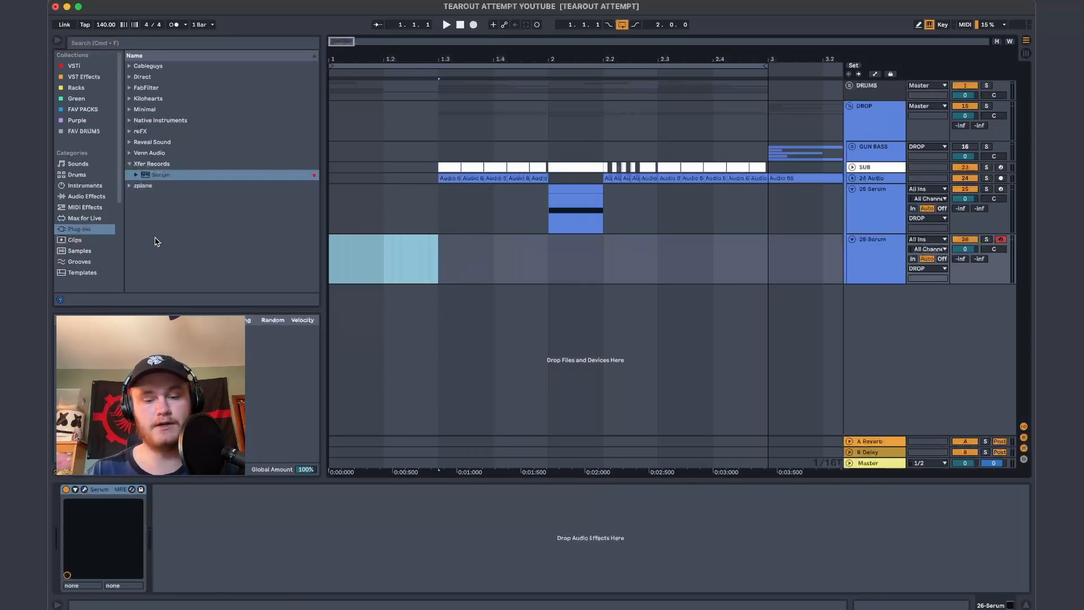
pyautogui.press('super+shift+m')
pyautogui.moveTo(302, 402); pyautogui.dragTo(302, 247)
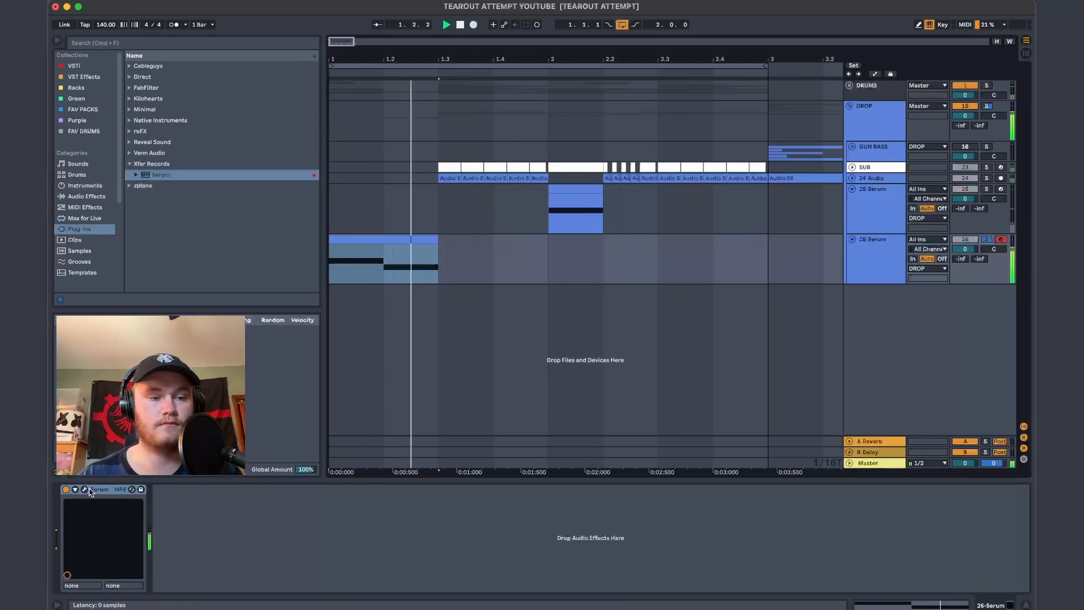
# Set 26 Serum's oscillator A to Evol Sweep with FM from B, oscillator B to Basic Shapes at +3 octaves, and the filter to Band 24
pyautogui.press('space')
pyautogui.click(86, 489)
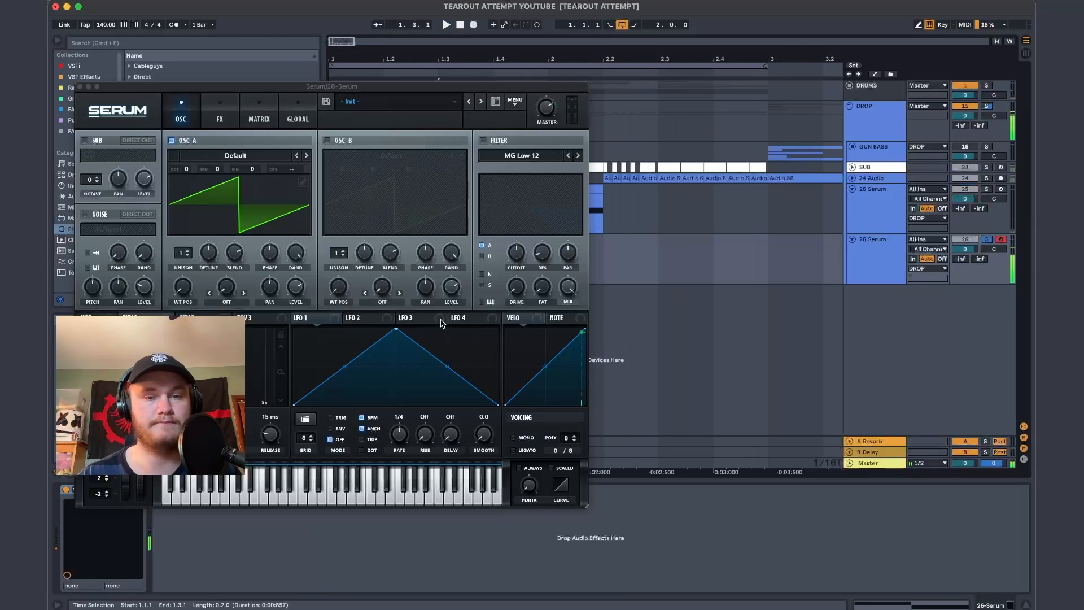
pyautogui.click(236, 155)
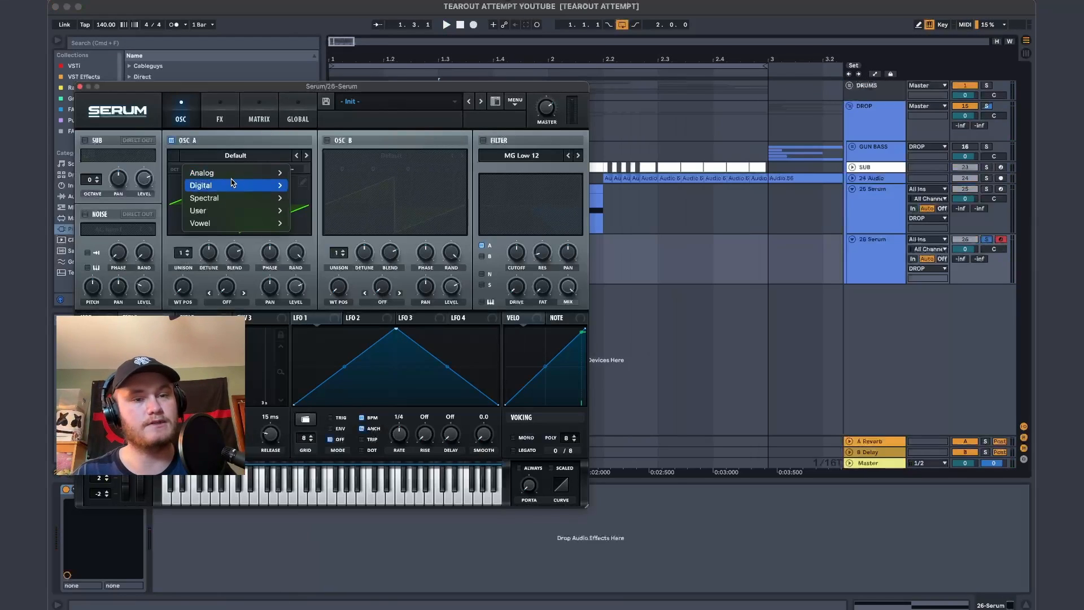
pyautogui.moveTo(238, 173)
pyautogui.click(340, 152)
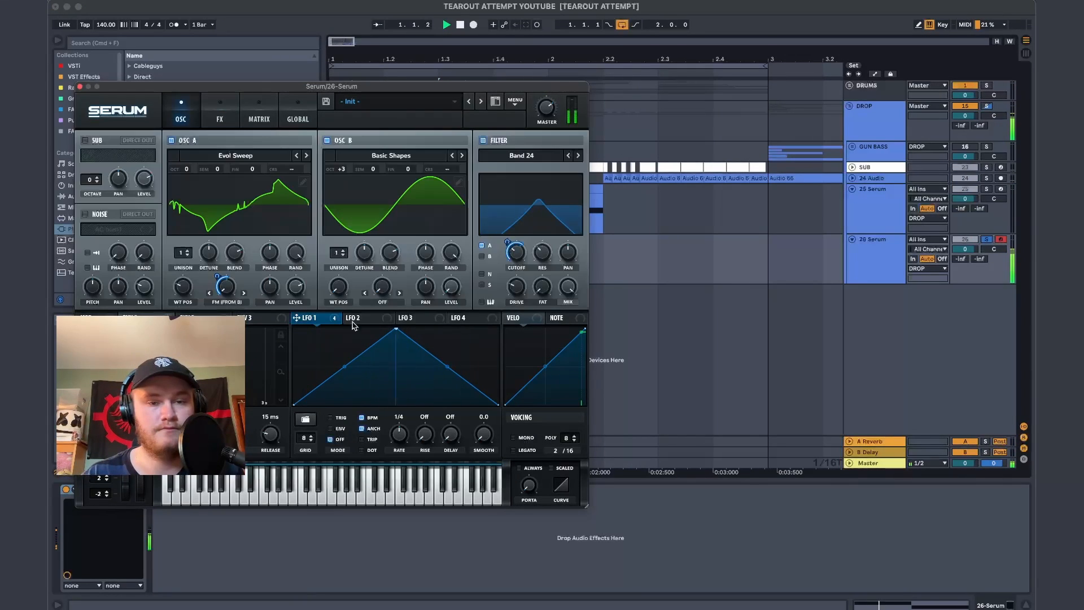
pyautogui.click(382, 302)
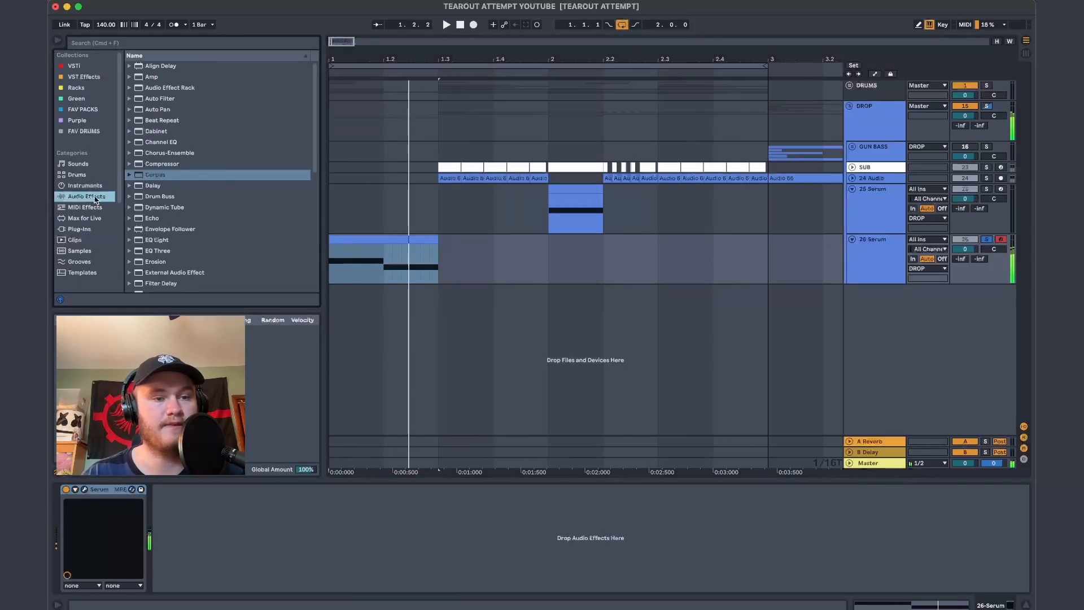
# Add two OTT Multiband Dynamics devices to 26 Serum and set the second one's amount to 54% and time to 213%
pyautogui.press('Up')
pyautogui.press('Up')
pyautogui.press('Up')
pyautogui.press('Up')
pyautogui.press('Up')
pyautogui.scroll(-10, 187, 218)
pyautogui.doubleClick(182, 114)
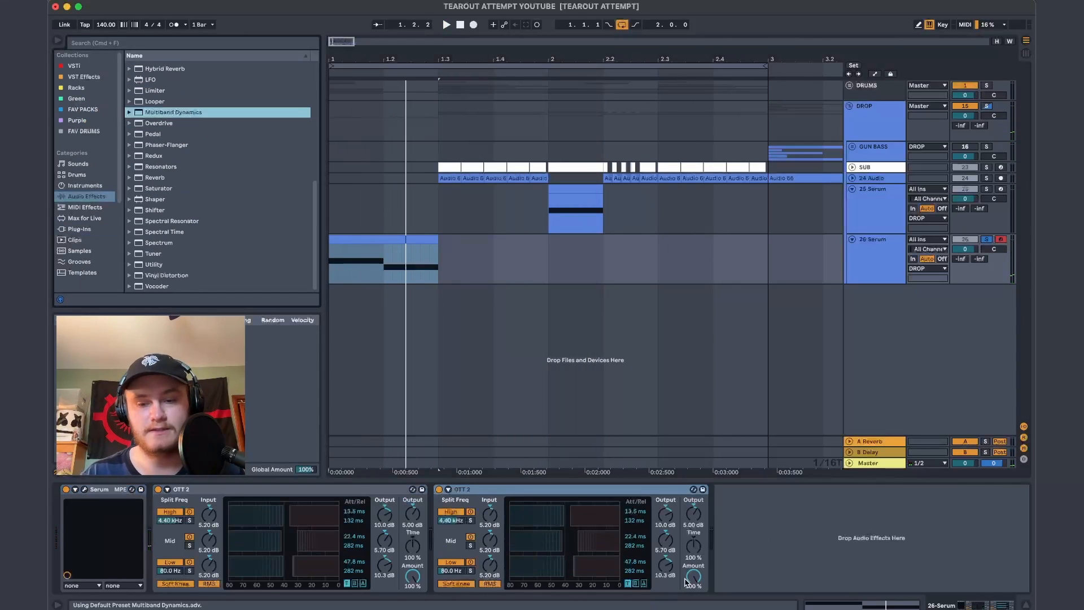
pyautogui.moveTo(684, 579); pyautogui.dragTo(684, 589)
pyautogui.moveTo(684, 590); pyautogui.dragTo(684, 606)
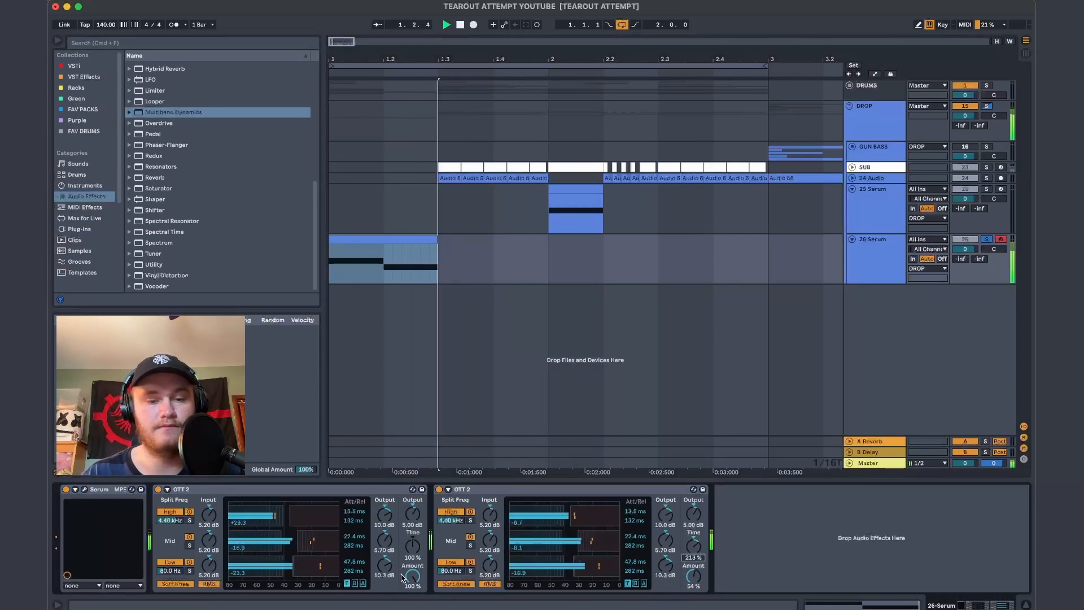
pyautogui.press('space')
pyautogui.press('space')
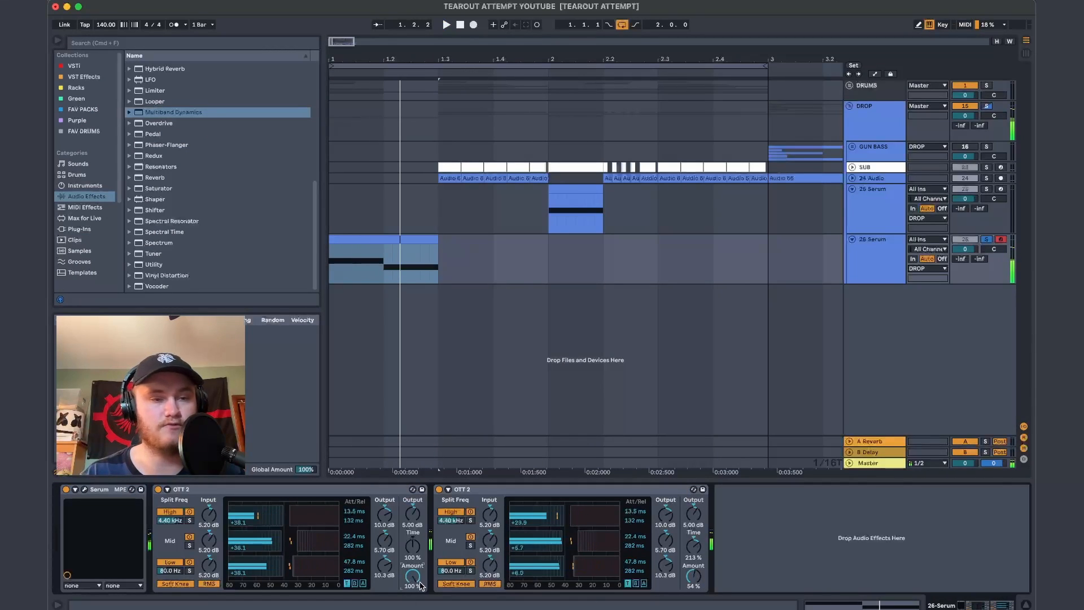
# Place an EQ Eight between Serum and the OTTs and another at the end of the chain with a low cut at 200 Hz
pyautogui.scroll(15, 169, 186)
pyautogui.moveTo(160, 216); pyautogui.dragTo(165, 501)
pyautogui.press('space')
pyautogui.click(83, 78)
pyautogui.click(86, 188)
pyautogui.click(89, 194)
pyautogui.doubleClick(157, 239)
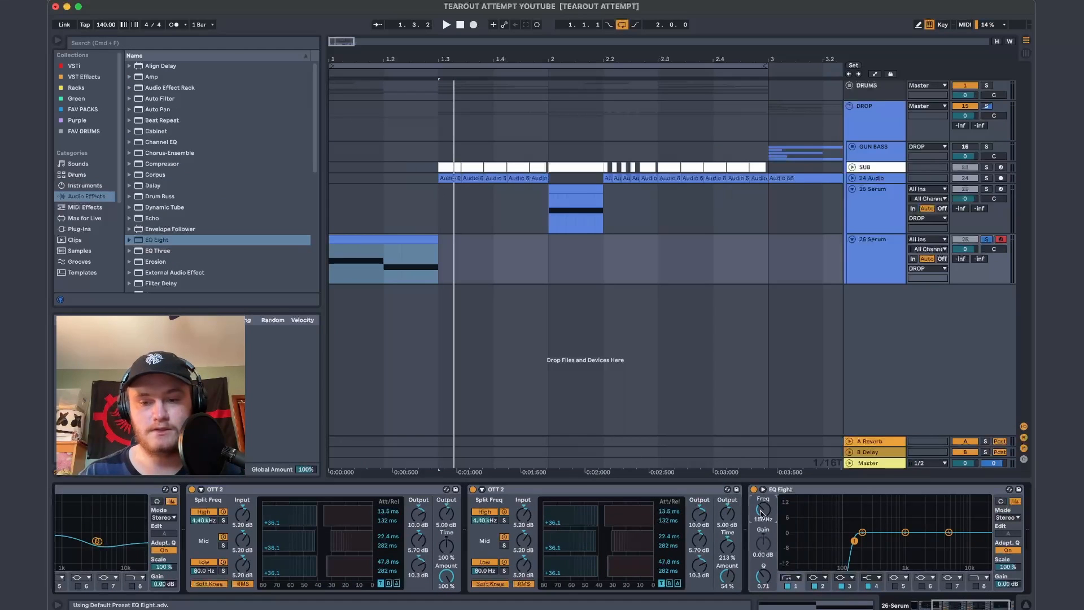
pyautogui.press('space')
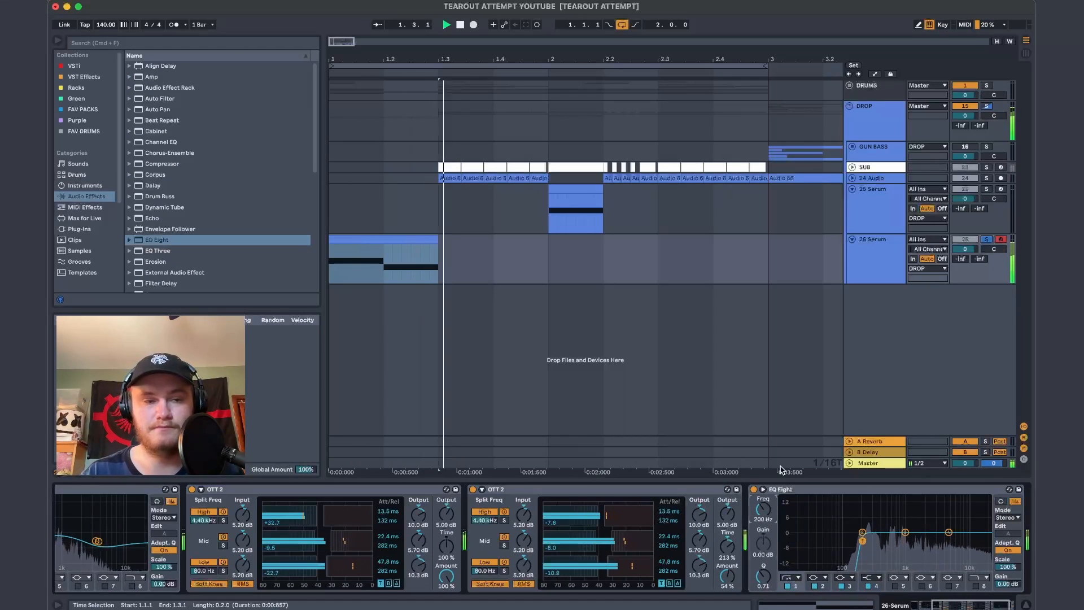
# Change oscillator B to Evol Longreece at +2 octaves with a Bend warp and adjust its wavetable position during playback
pyautogui.click(404, 169)
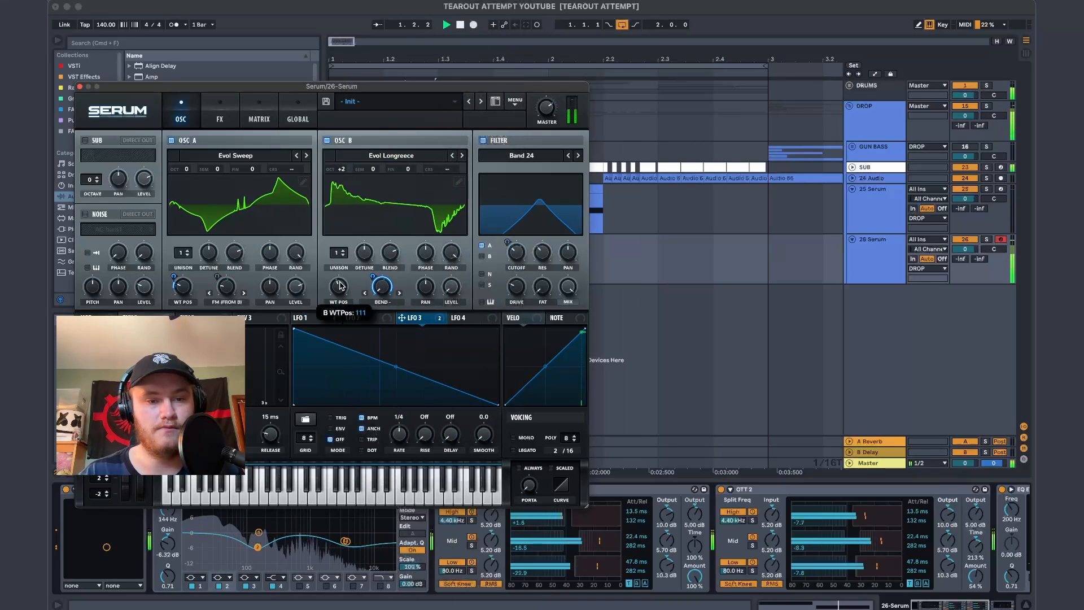
pyautogui.moveTo(339, 289); pyautogui.dragTo(340, 273)
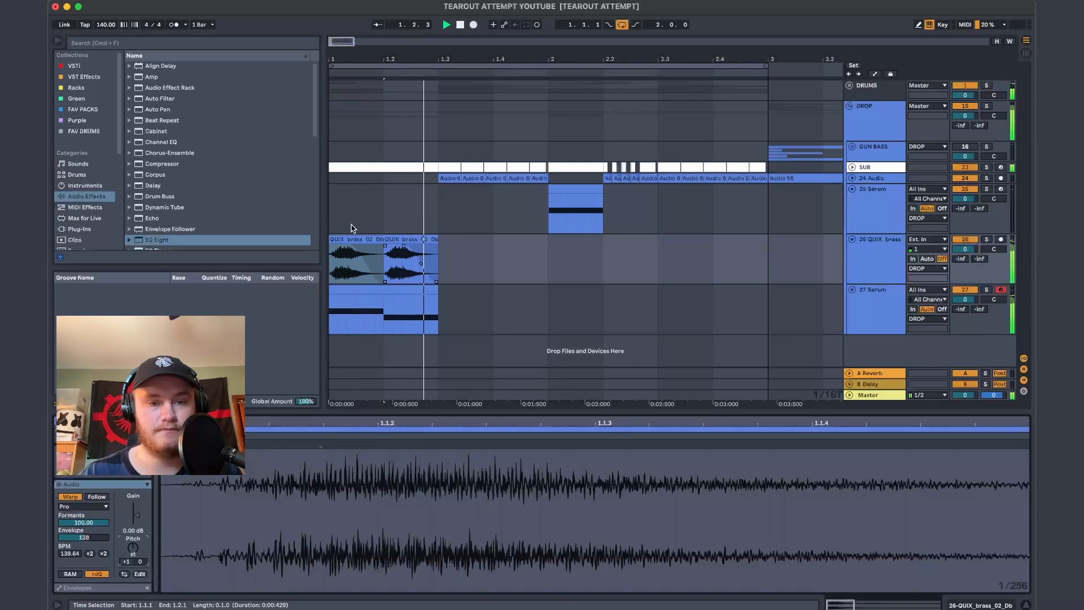
# Insert an audio track below 24 Audio, group it and add a second audio track inside the new group
pyautogui.click(331, 213)
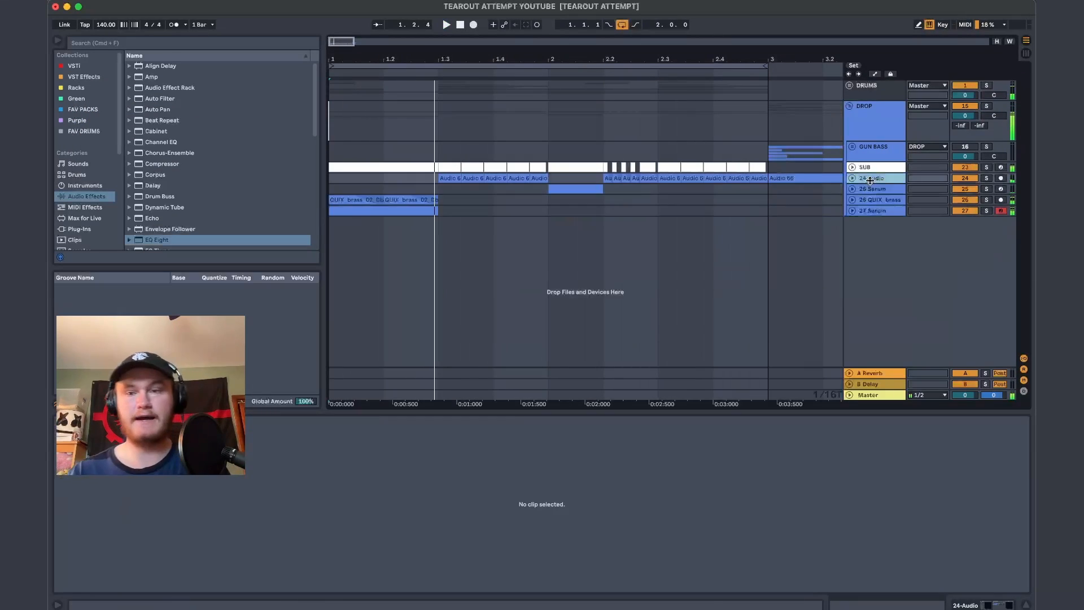
pyautogui.press('super+t')
pyautogui.click(881, 205)
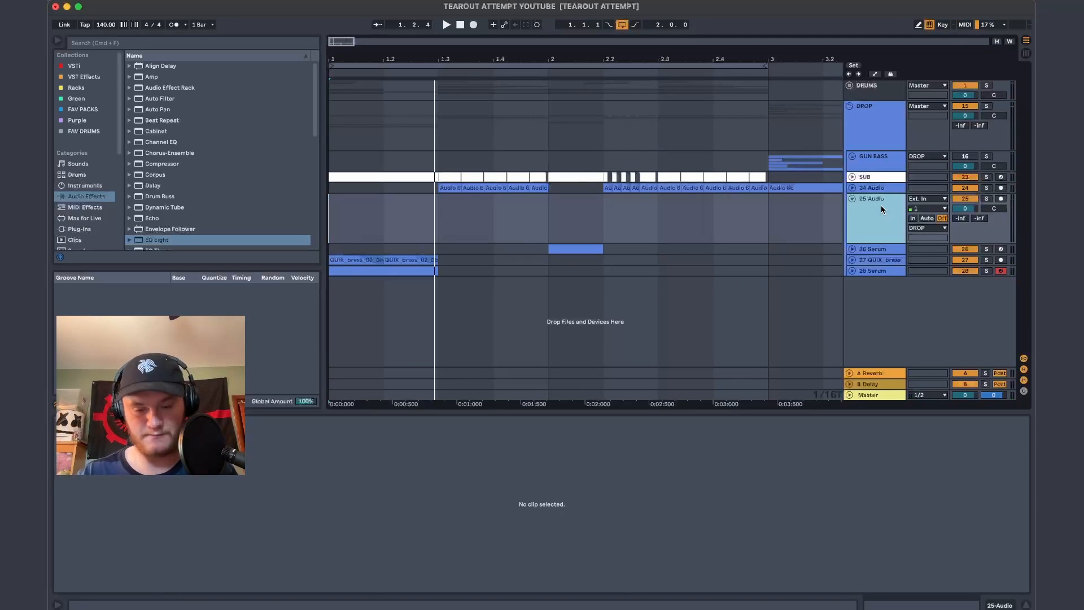
pyautogui.press('super+g')
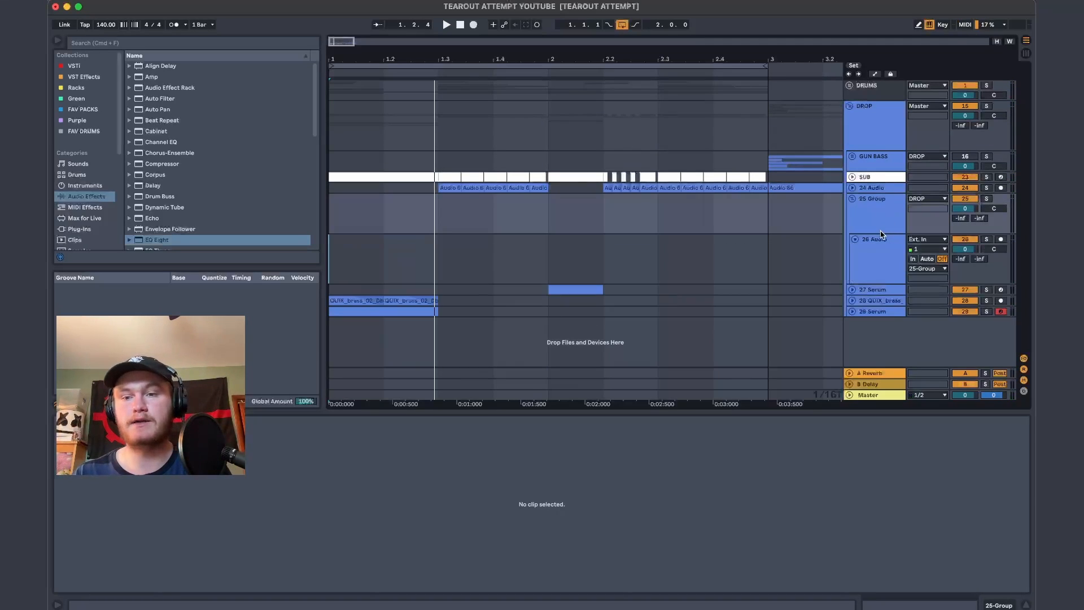
pyautogui.press('super+t')
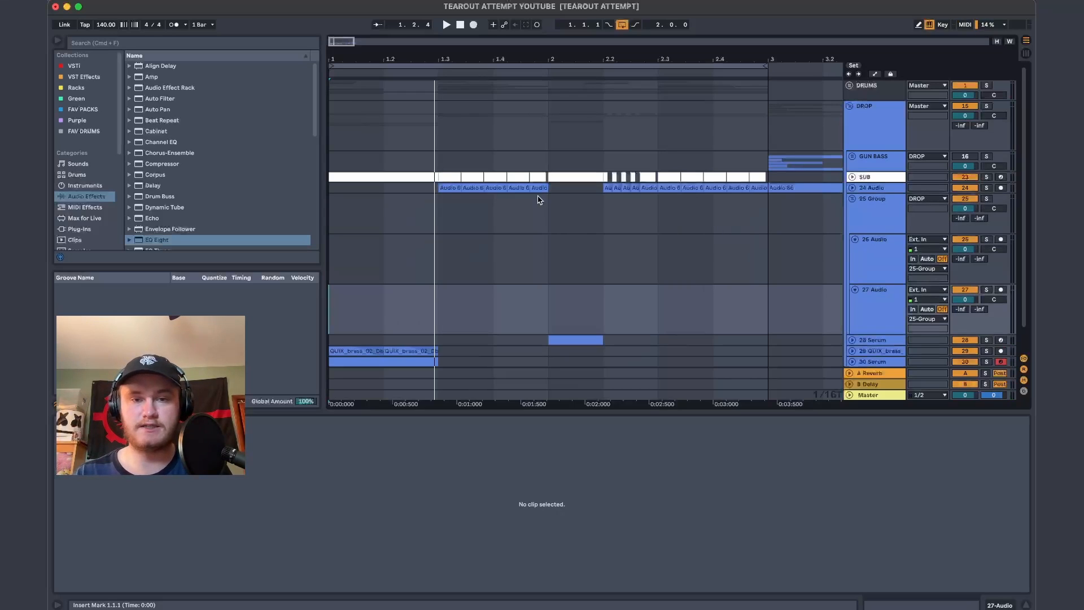
# Play the 24 Audio clips in beat 1.4, show the FAV PACKS collection and widen the browser
pyautogui.click(496, 187)
pyautogui.press('space')
pyautogui.click(103, 122)
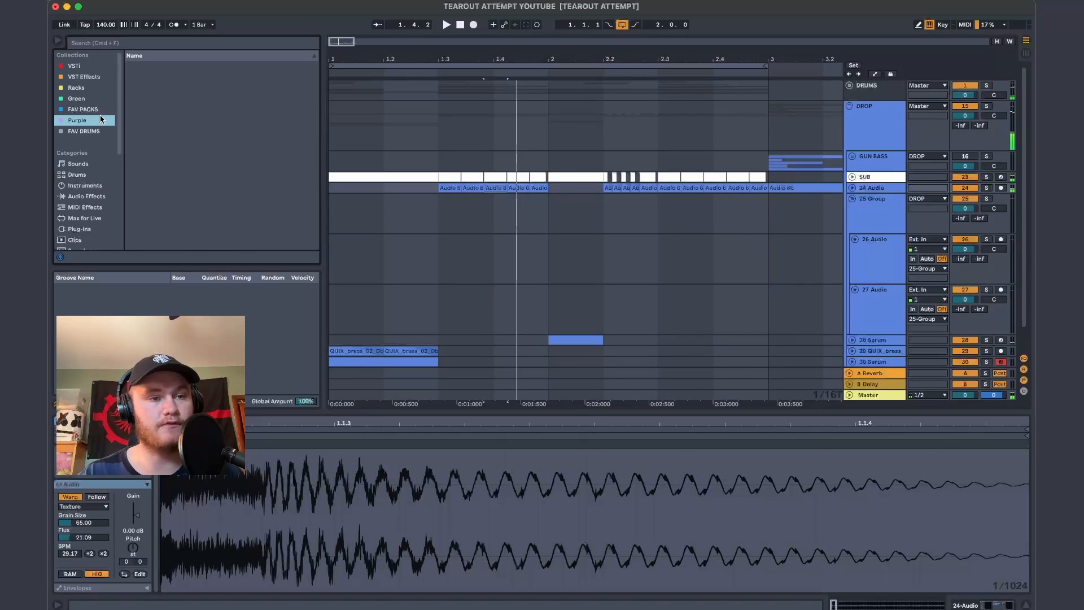
pyautogui.click(84, 109)
pyautogui.click(331, 137)
pyautogui.moveTo(324, 135); pyautogui.dragTo(376, 136)
# Browse the FAV PACKS collection and open the IVORY Outer Space Sample Pack Vol.3 folder
pyautogui.scroll(5, 193, 132)
pyautogui.click(175, 189)
pyautogui.click(174, 196)
pyautogui.click(176, 187)
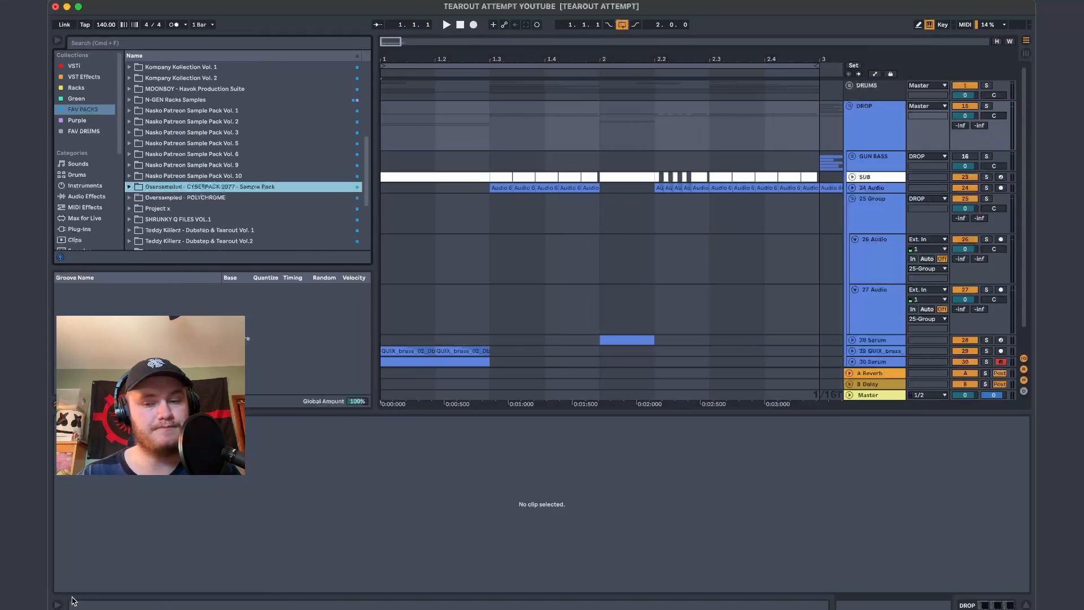
pyautogui.scroll(-4, 234, 211)
pyautogui.scroll(10, 233, 211)
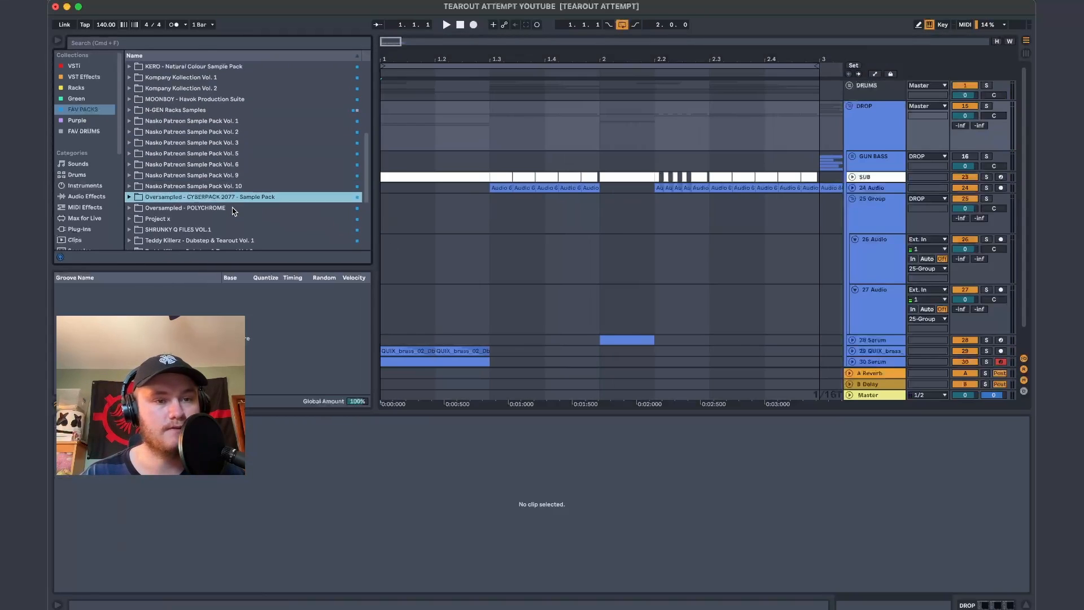
pyautogui.click(226, 170)
pyautogui.click(222, 179)
pyautogui.scroll(-3, 223, 170)
pyautogui.click(224, 142)
pyautogui.scroll(-2, 223, 144)
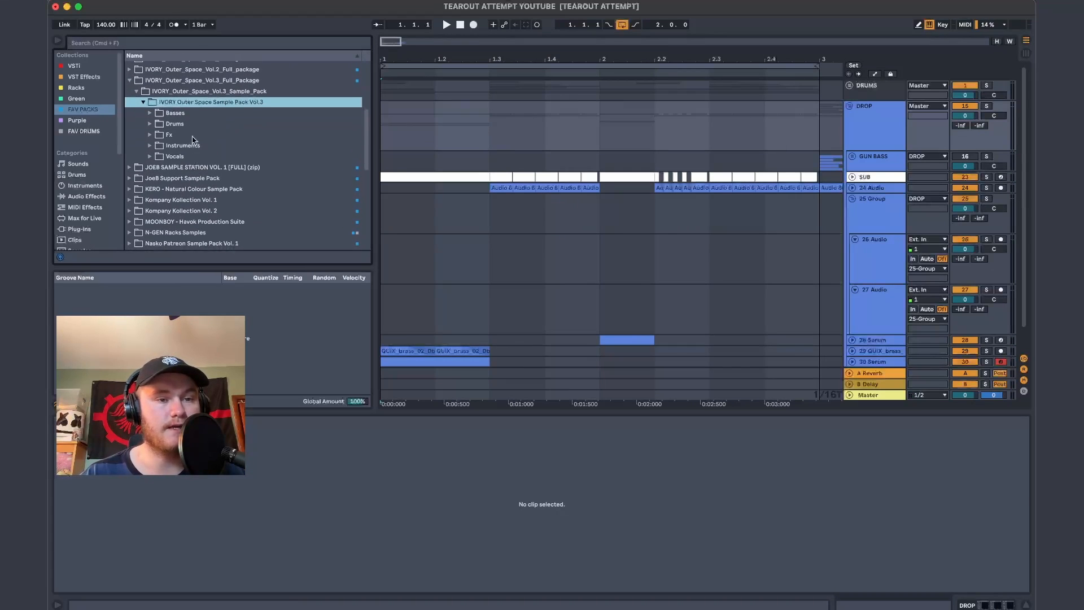
# Open the pack's Fx Lazers folder and audition its IVORY_Fx_Lazer_Classicshiet samples
pyautogui.click(186, 134)
pyautogui.click(188, 199)
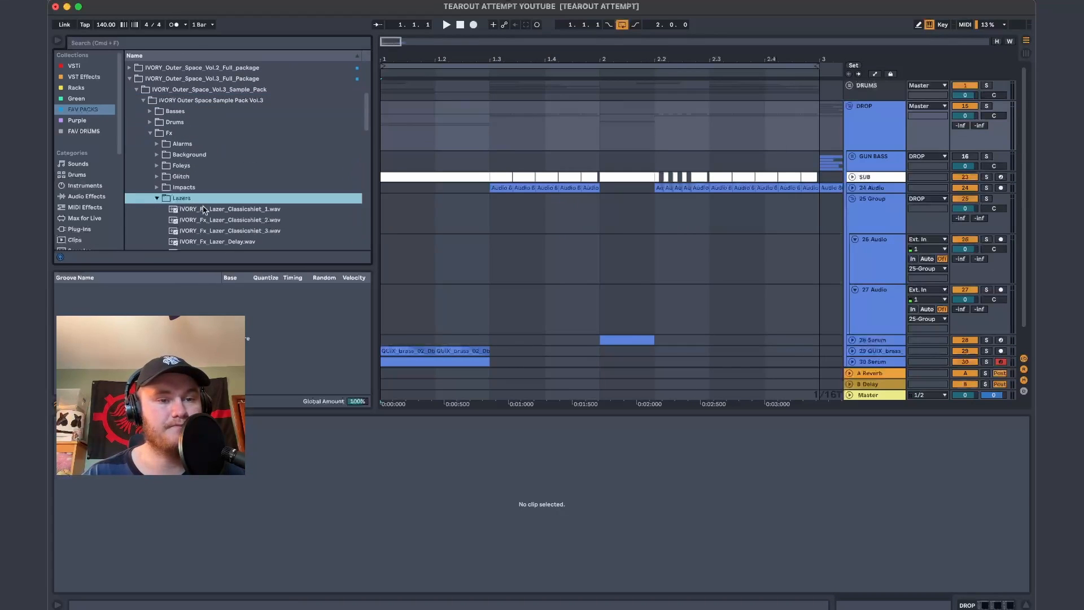
pyautogui.click(226, 222)
pyautogui.scroll(-4, 234, 212)
pyautogui.click(245, 148)
pyautogui.scroll(-2, 246, 179)
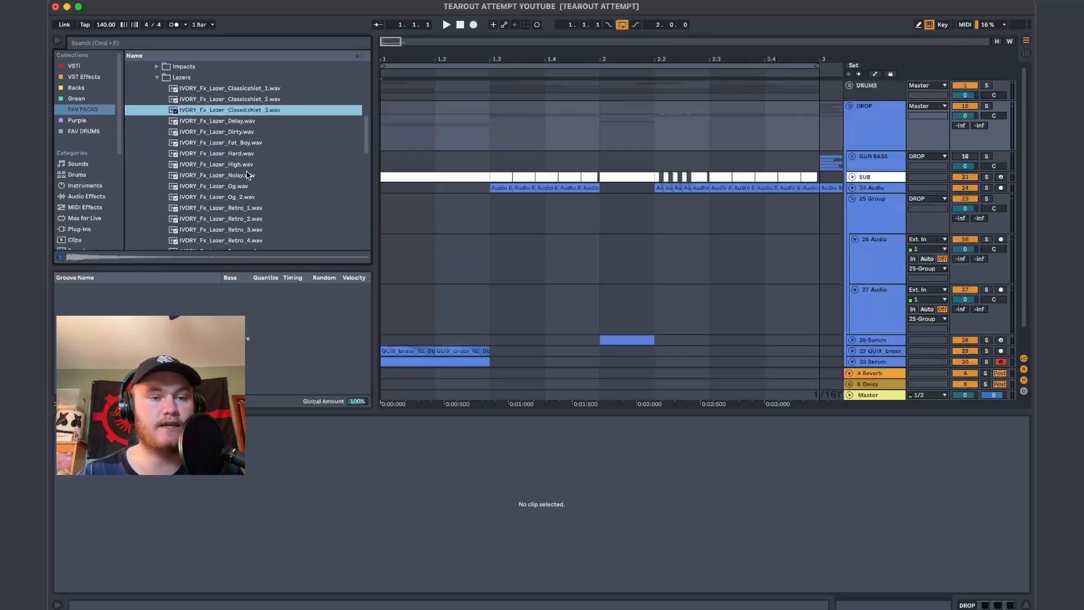
# Place IVORY_Fx_Lazer_Og_2 on track 26 panned 50R and IVORY_Fx_Lazer_Og on track 27 panned 50L, both at beat 1.3
pyautogui.click(241, 199)
pyautogui.moveTo(596, 354); pyautogui.dragTo(490, 252)
pyautogui.click(235, 185)
pyautogui.moveTo(225, 189); pyautogui.dragTo(492, 302)
pyautogui.click(885, 259)
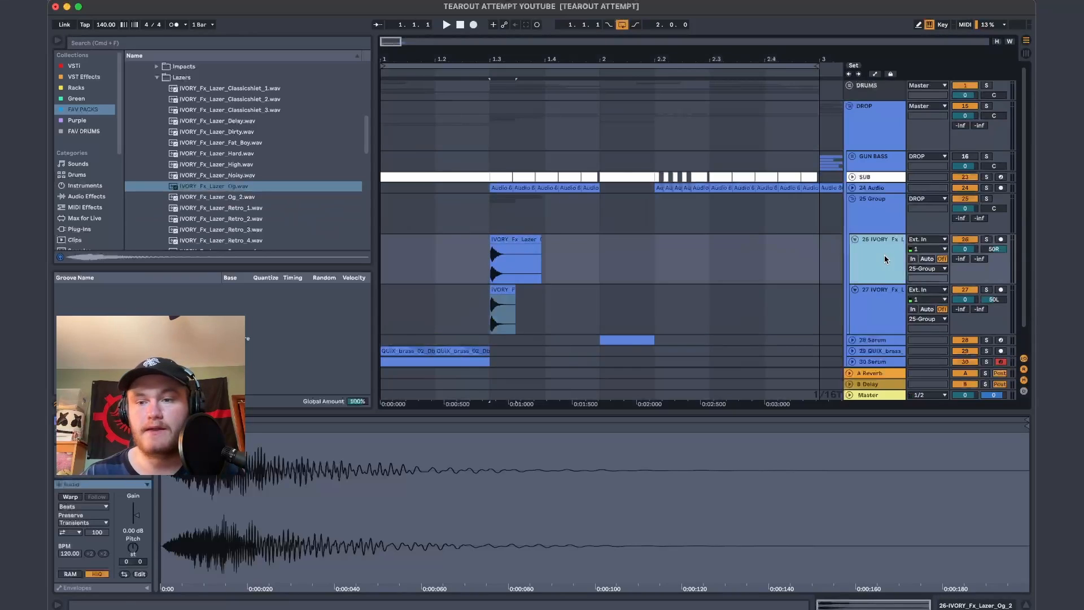
pyautogui.keyDown('shift'); pyautogui.click(888, 294); pyautogui.keyUp('shift')
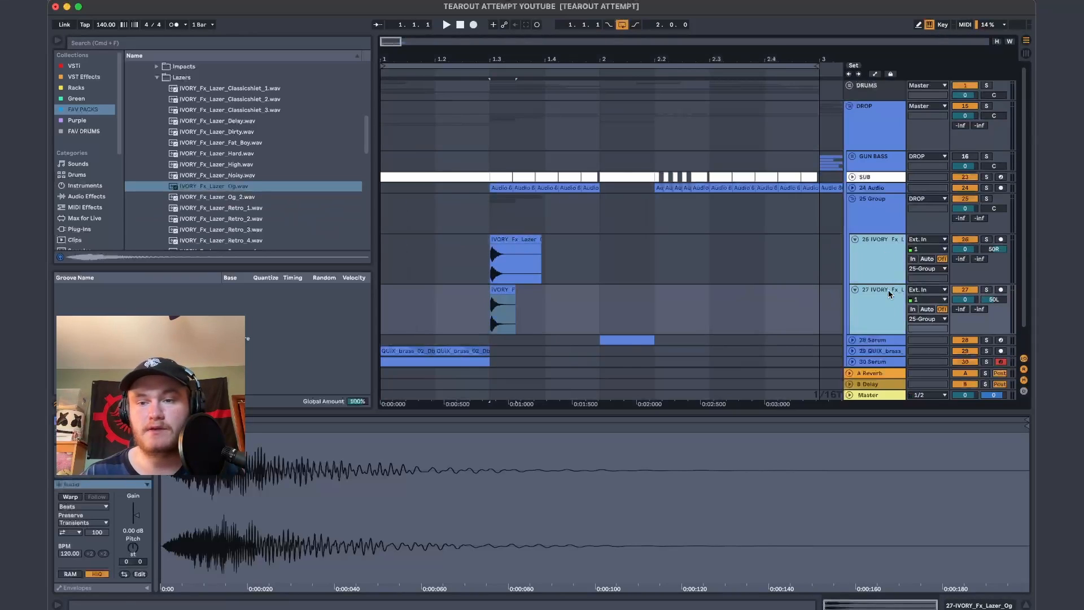
# Trim both lazer clips at beat 1.3 to the length of the first 24 Audio clip
pyautogui.moveTo(540, 240); pyautogui.dragTo(513, 240)
pyautogui.scroll(5, 513, 243)
pyautogui.moveTo(526, 297); pyautogui.dragTo(516, 294)
pyautogui.scroll(2, 516, 294)
pyautogui.scroll(-5, 515, 295)
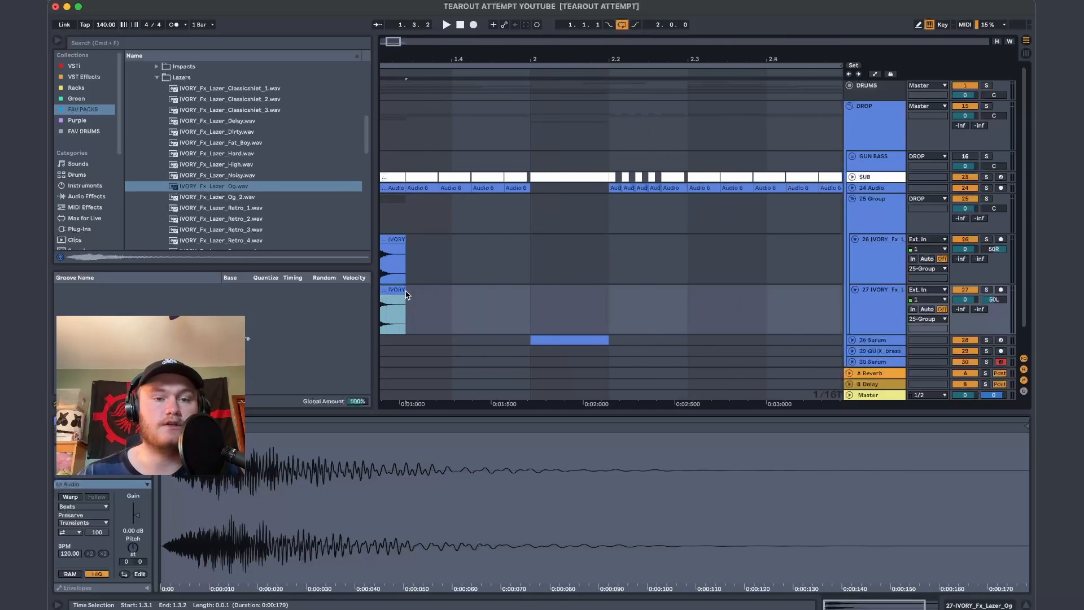
# Link the two lazer tracks 26 and 27 so their clips are edited together
pyautogui.hscroll(-2, 406, 289)
pyautogui.click(390, 245)
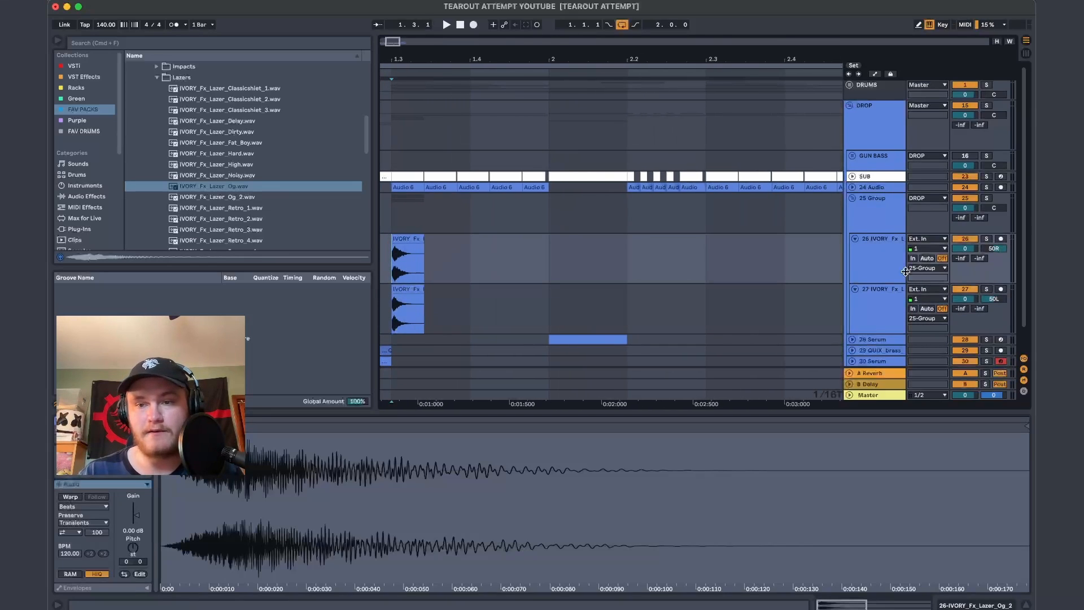
pyautogui.rightClick(905, 271)
pyautogui.click(918, 396)
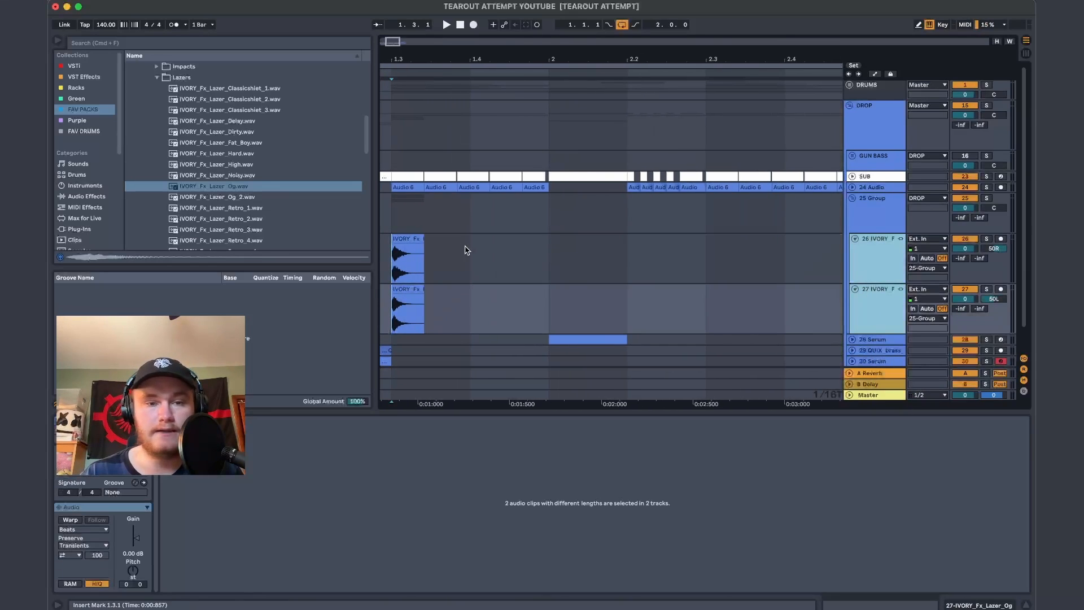
# Fade out the linked lazer clip pair and duplicate it four times up to bar 2
pyautogui.click(400, 249)
pyautogui.click(405, 228)
pyautogui.click(405, 238)
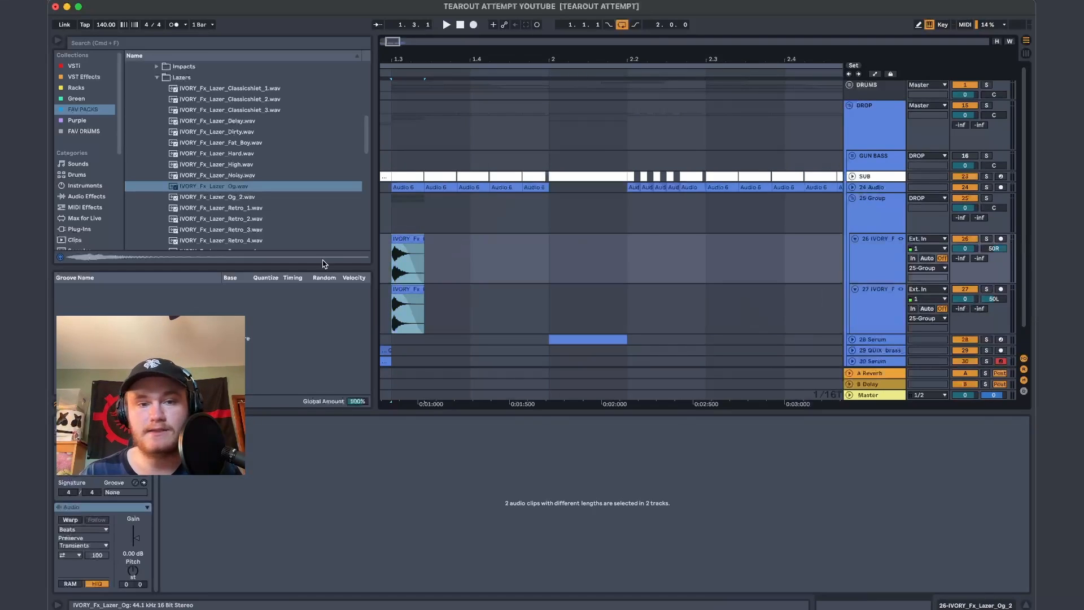
pyautogui.press('super+d')
pyautogui.press('super+d')
pyautogui.press('super+d')
pyautogui.press('super+d')
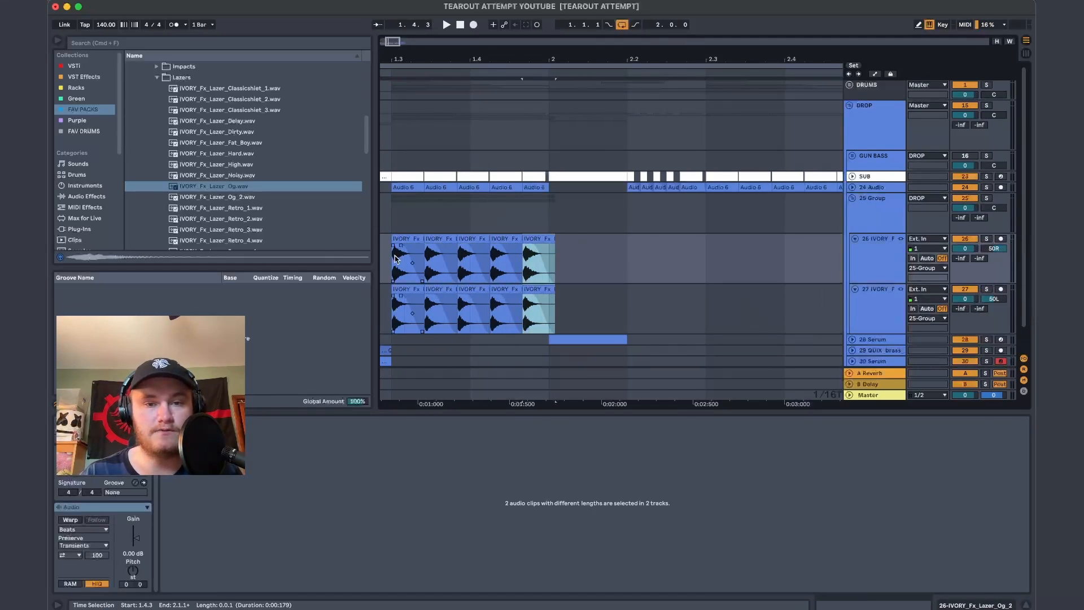
# Duplicate the block of lazer clips into bar 2 and move the copy to start at beat 2.3
pyautogui.moveTo(452, 249); pyautogui.dragTo(565, 249)
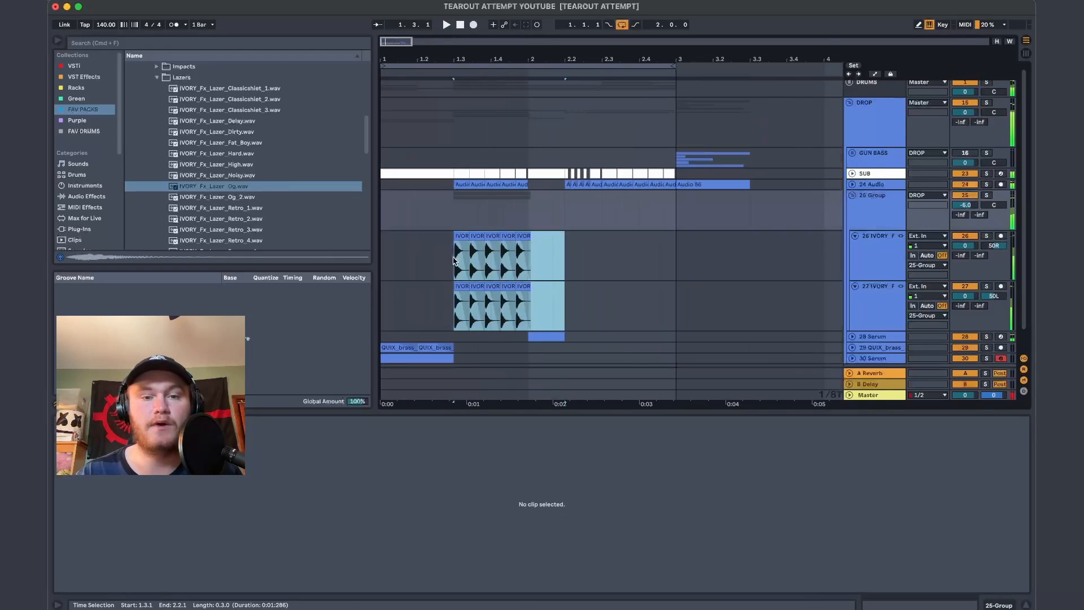
pyautogui.press('super+d')
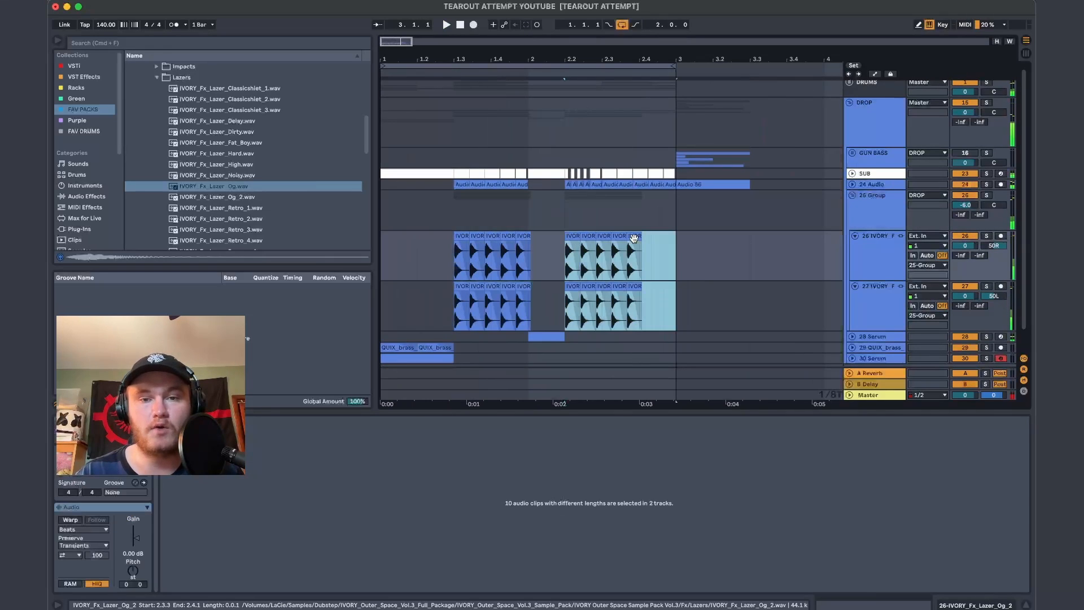
pyautogui.scroll(5, 633, 236)
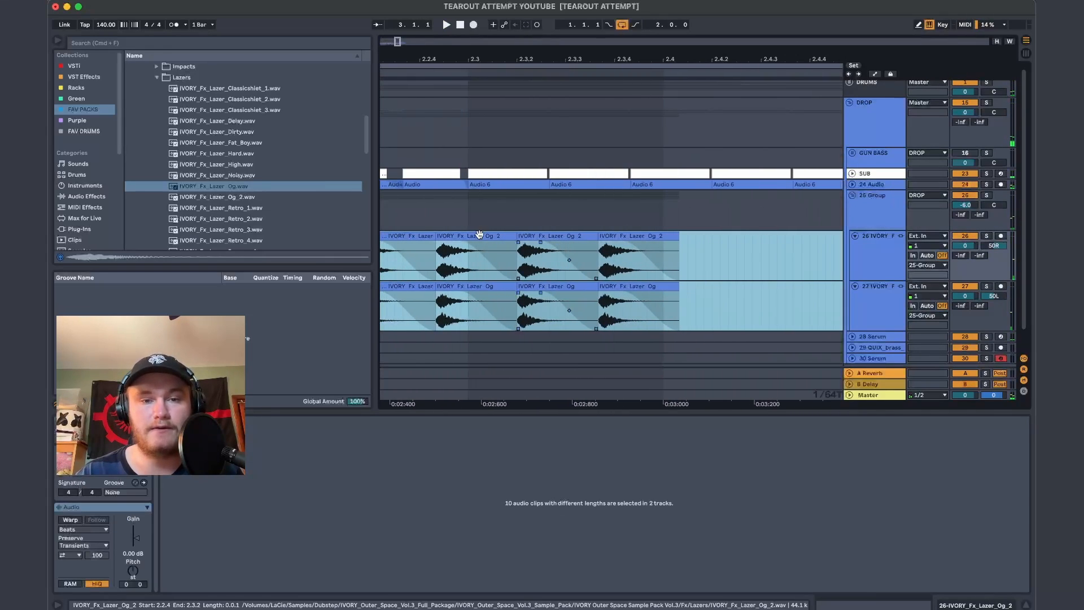
pyautogui.moveTo(480, 235); pyautogui.dragTo(655, 245)
pyautogui.hscroll(3, 650, 243)
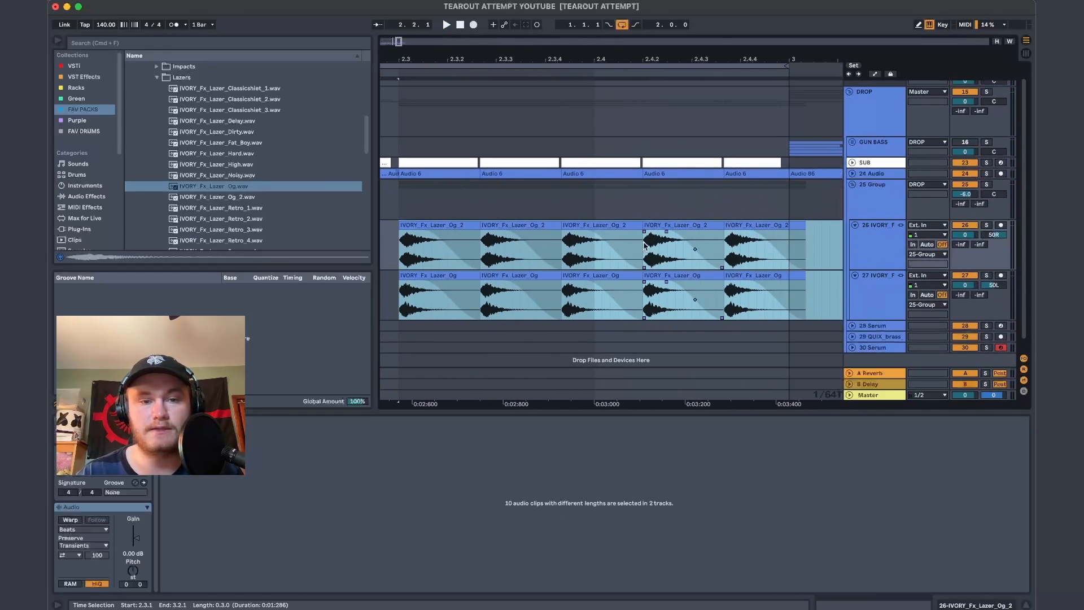
# Add another lazer clip pair just before beat 2.3, starting with the 24 Audio clip above it
pyautogui.scroll(-5, 603, 214)
pyautogui.hscroll(-2, 389, 260)
pyautogui.moveTo(528, 279); pyautogui.dragTo(529, 273)
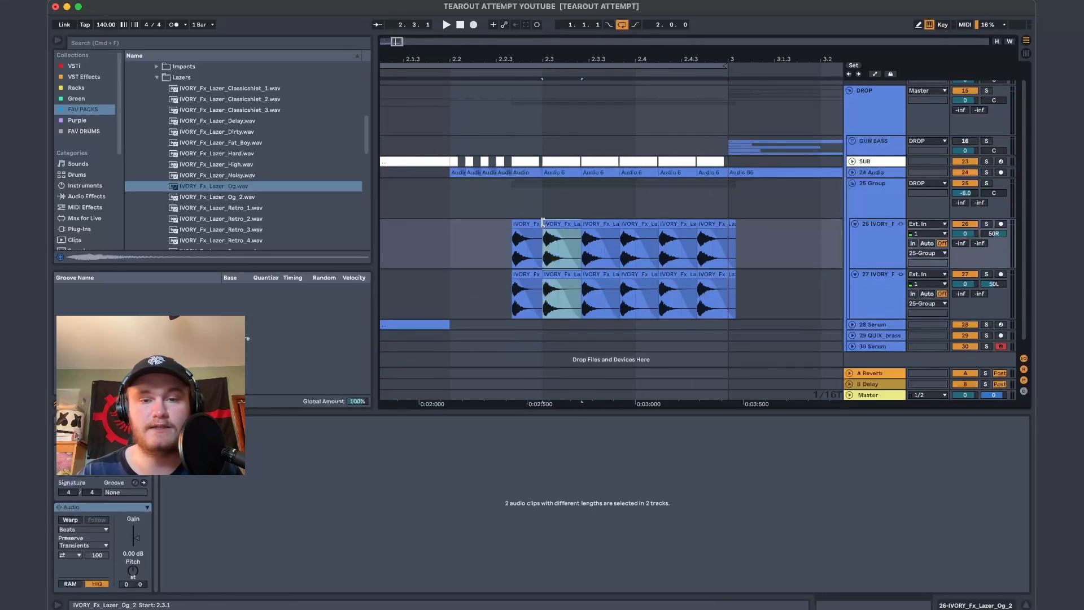
# Set the 25 Group volume to -8.5 dB and play the drop from bar 1 to check the lazer clips
pyautogui.click(438, 295)
pyautogui.moveTo(626, 245); pyautogui.dragTo(682, 276)
pyautogui.click(672, 284)
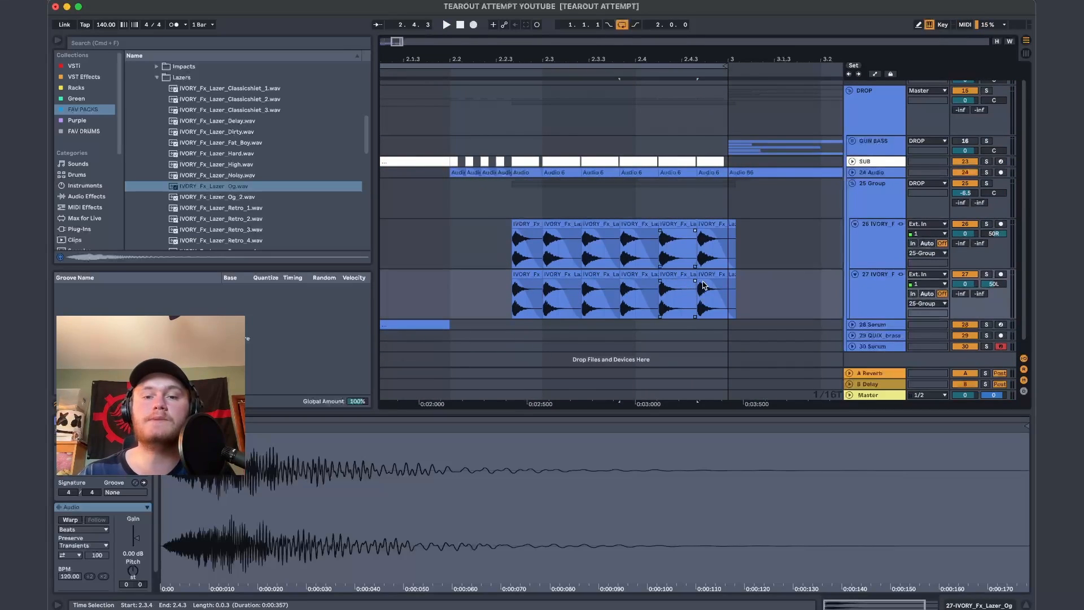
pyautogui.click(643, 223)
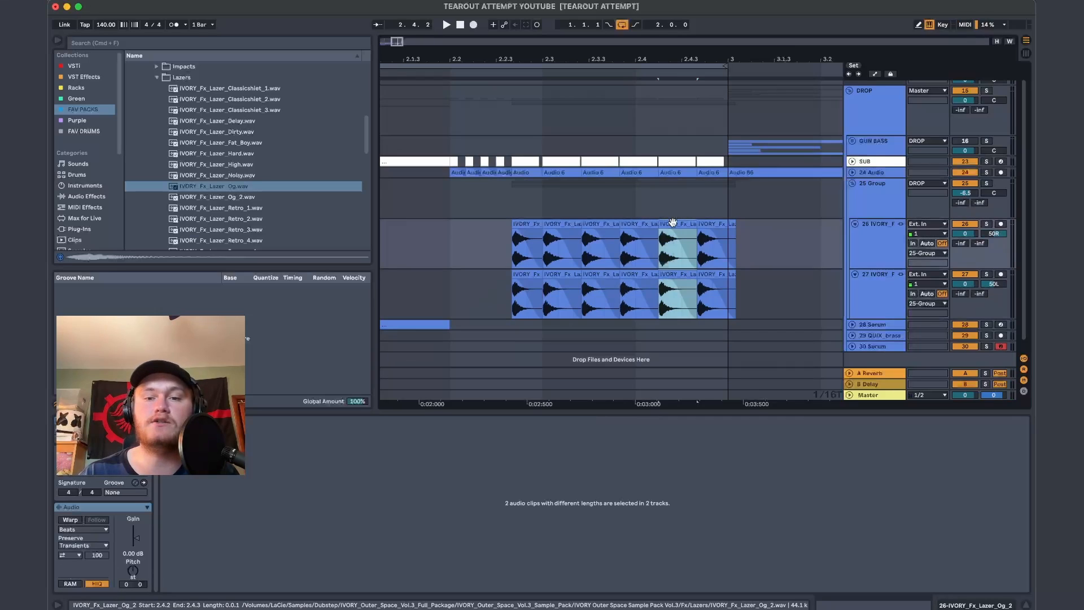
pyautogui.click(530, 220)
pyautogui.click(496, 210)
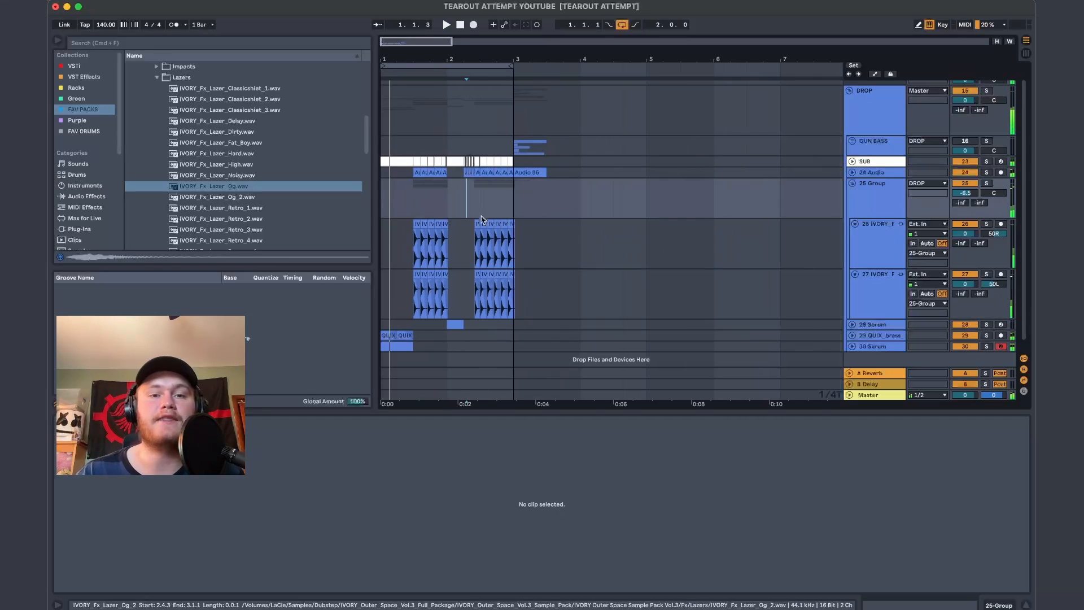
pyautogui.click(382, 184)
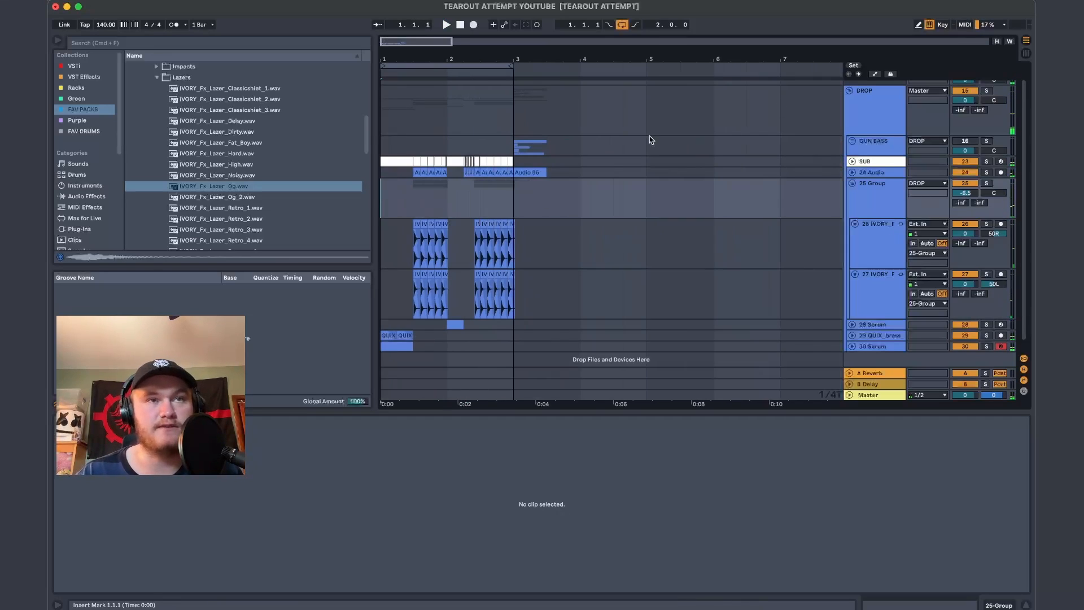
# Collapse the 25 Group and group the QUIX_brass track with the Serum track below it
pyautogui.click(849, 91)
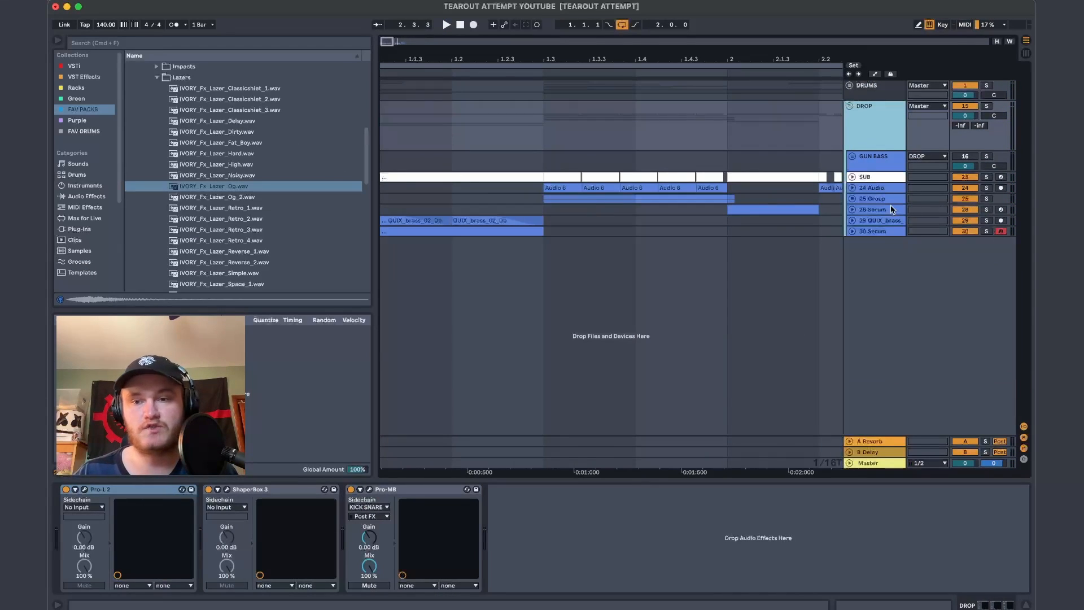
pyautogui.click(881, 231)
pyautogui.press('super+g')
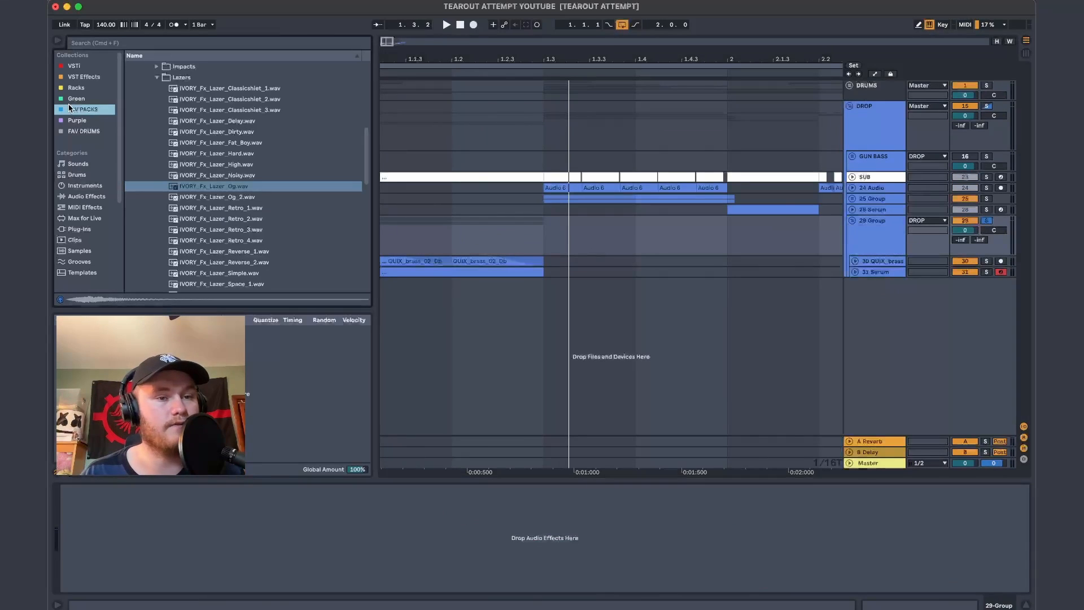
# Put the WASHOUT rack on 29 Group with Wash Out! automation rising into beat 1.3, and file WASHOUT.adg in the Racks collection
pyautogui.scroll(6, 193, 163)
pyautogui.scroll(-5, 81, 228)
pyautogui.click(94, 221)
pyautogui.scroll(-15, 198, 171)
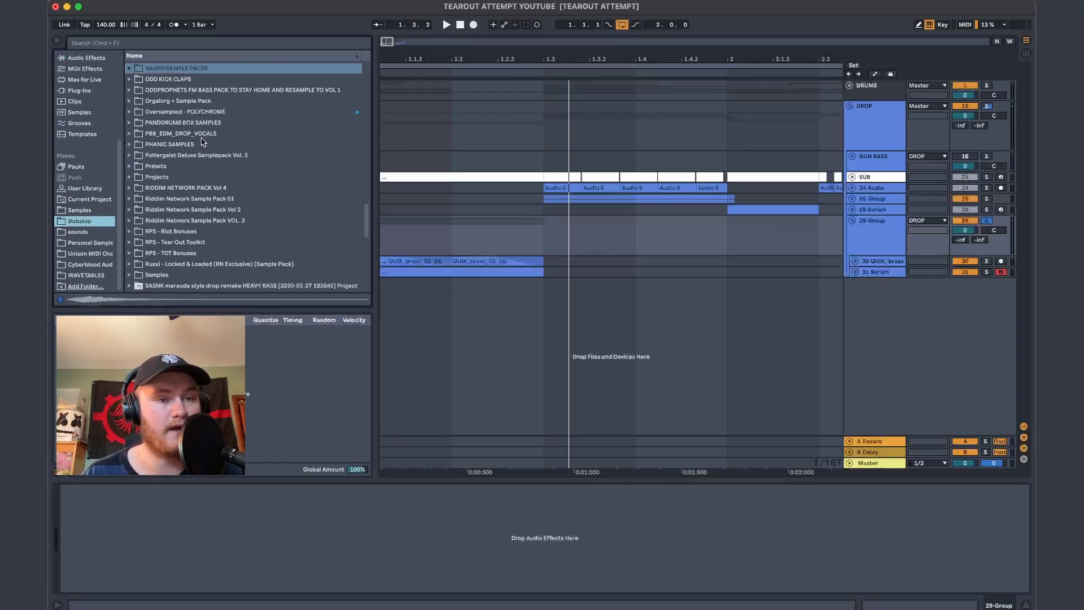
pyautogui.scroll(-10, 202, 142)
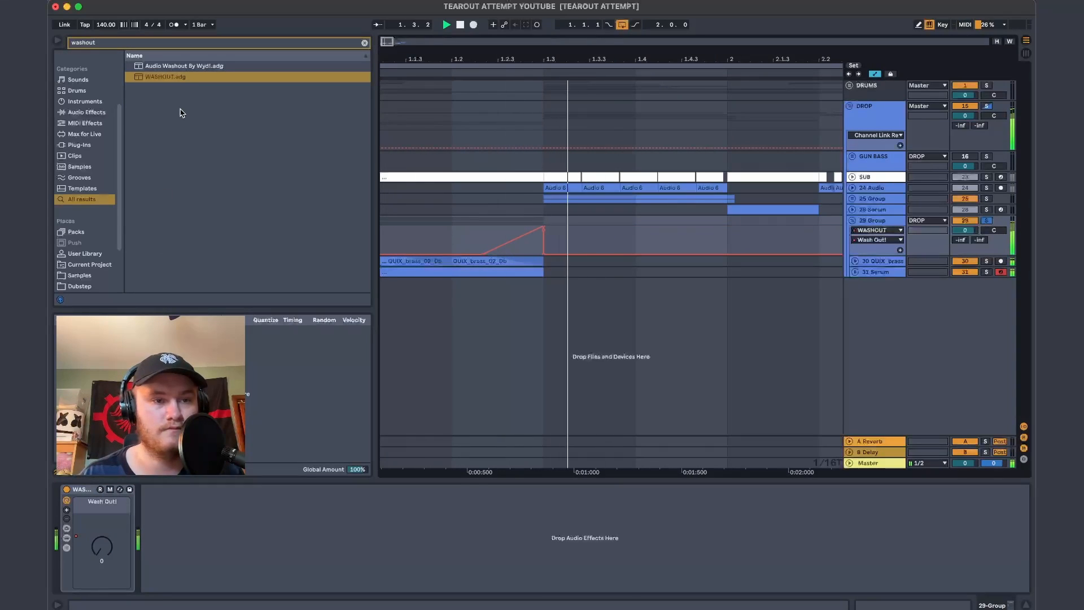
pyautogui.rightClick(181, 81)
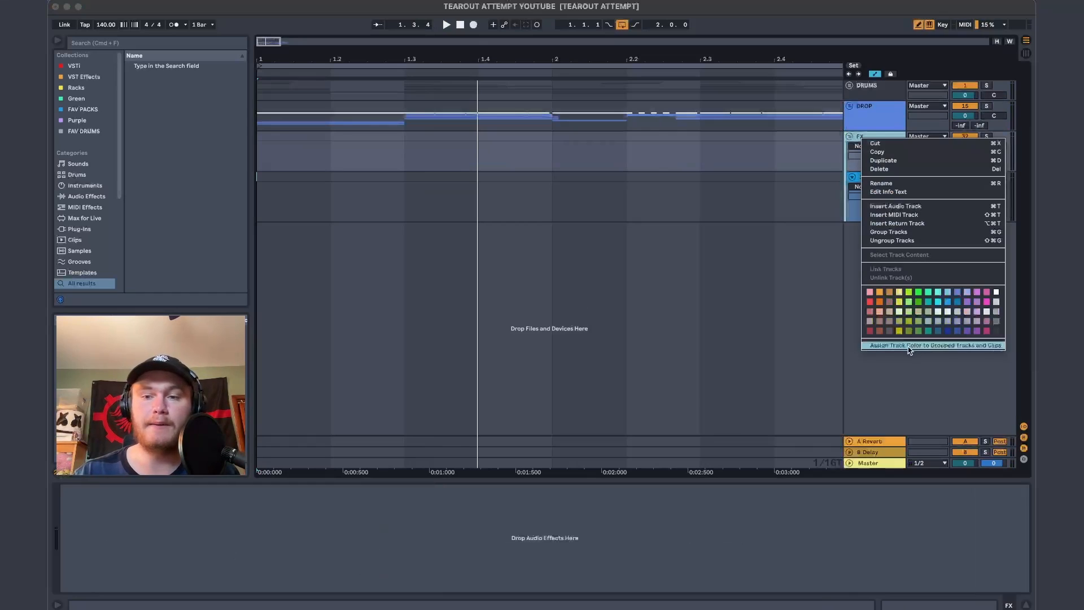
# Apply the FX group's color to its tracks and place SQF1 Drop Background samples on two tracks in a BFX subgroup
pyautogui.click(910, 347)
pyautogui.click(872, 179)
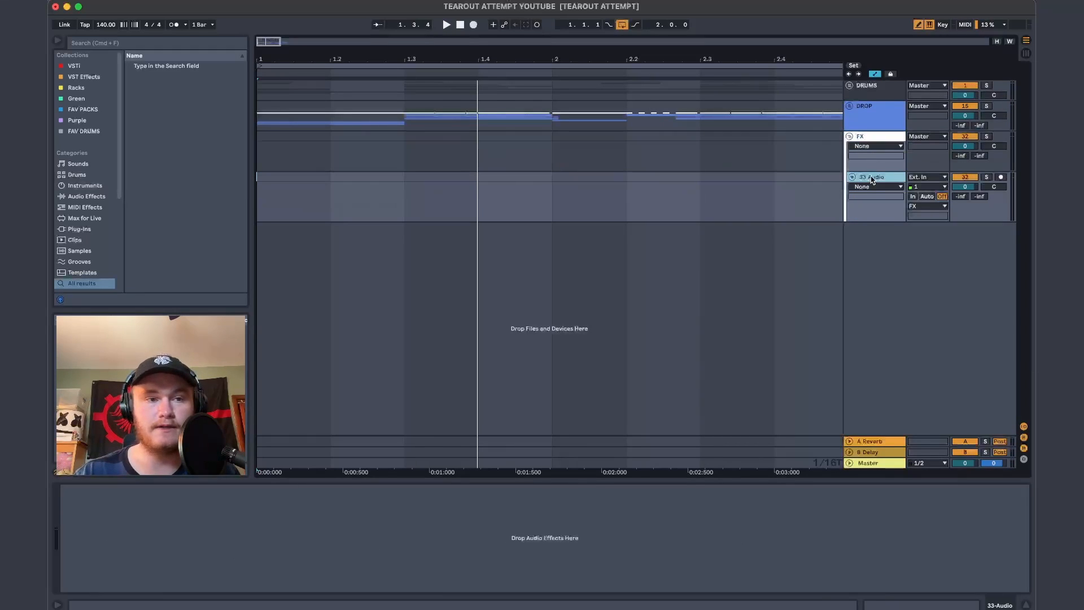
pyautogui.click(105, 43)
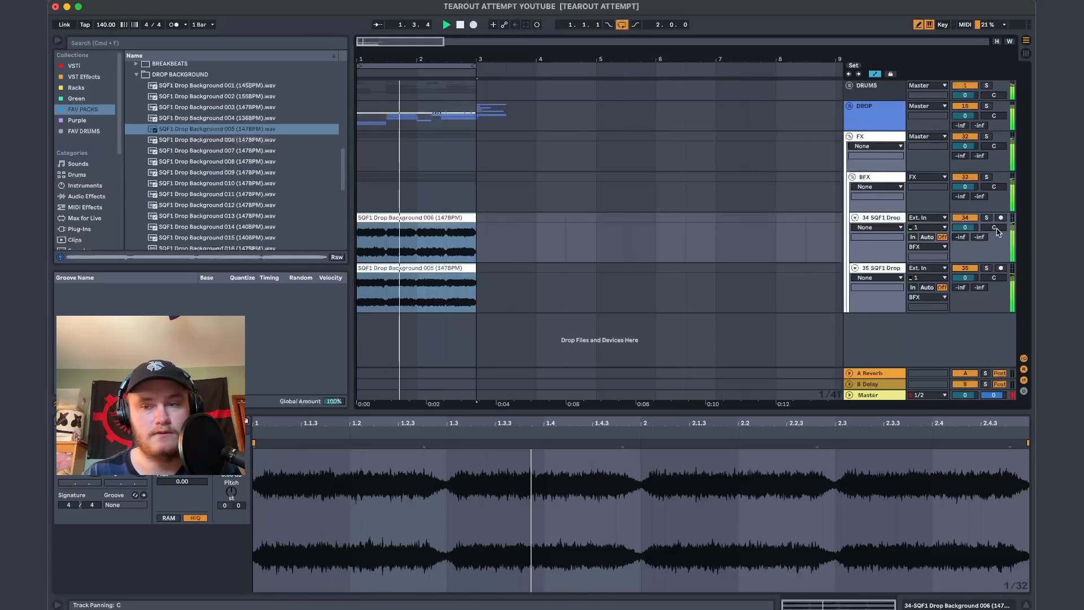
# Pan the two SQF1 Drop Background tracks 50R and 50L and check the first one's solo
pyautogui.moveTo(996, 228); pyautogui.dragTo(997, 175)
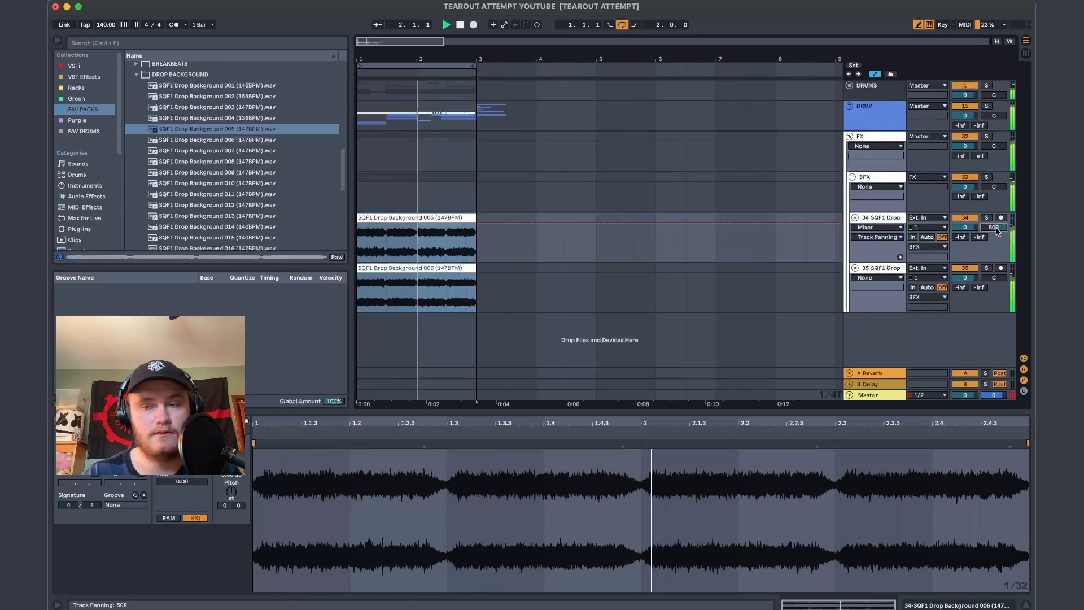
pyautogui.moveTo(995, 278); pyautogui.dragTo(994, 333)
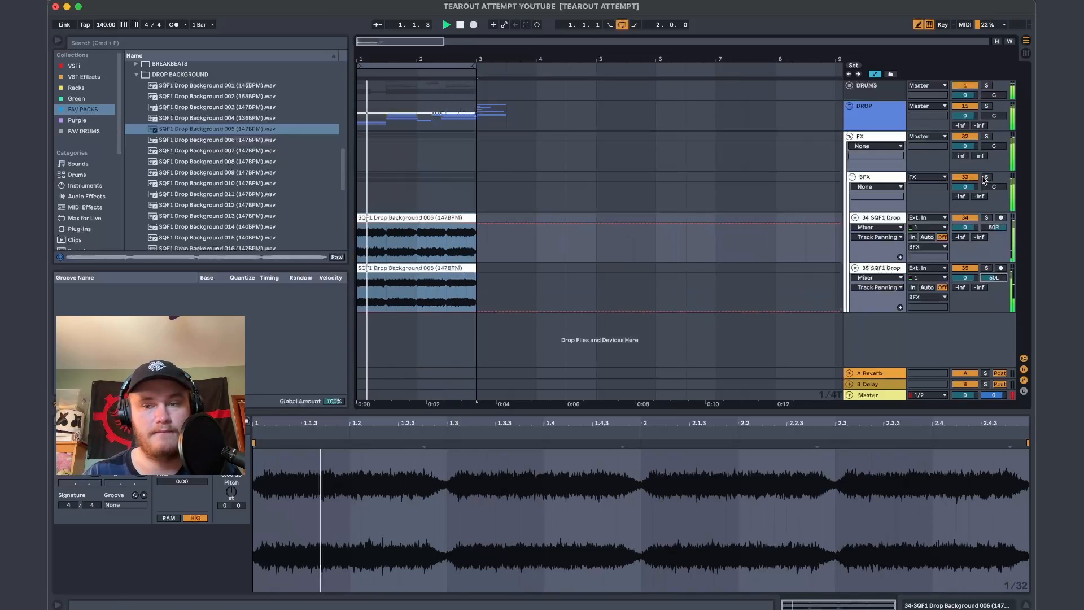
pyautogui.click(986, 218)
pyautogui.click(986, 218)
# Load ShaperBox 3 on the BFX group and add its Volume shaper
pyautogui.click(872, 179)
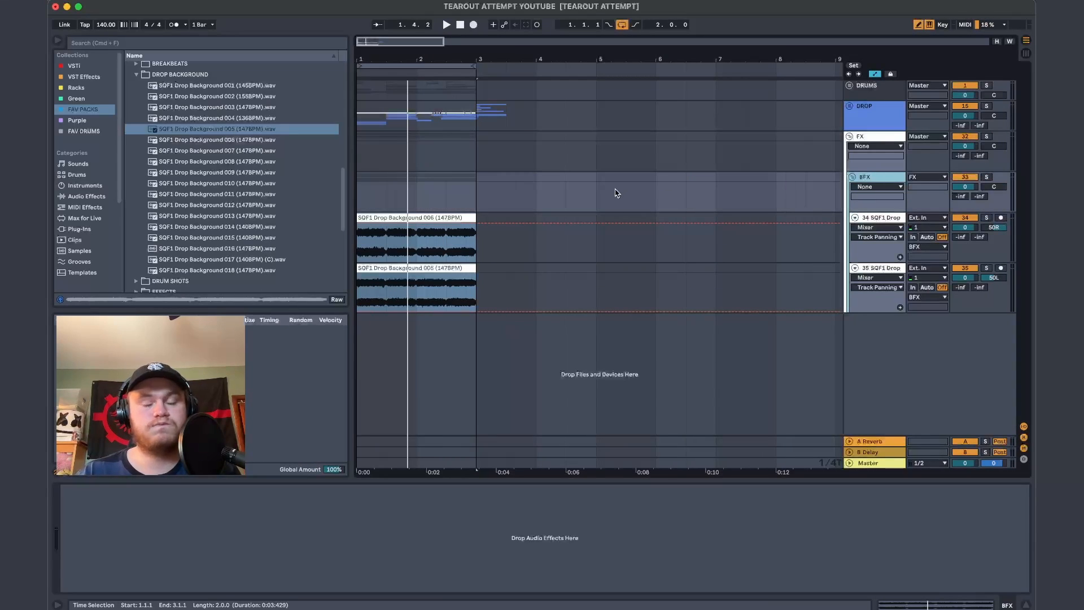
pyautogui.click(84, 76)
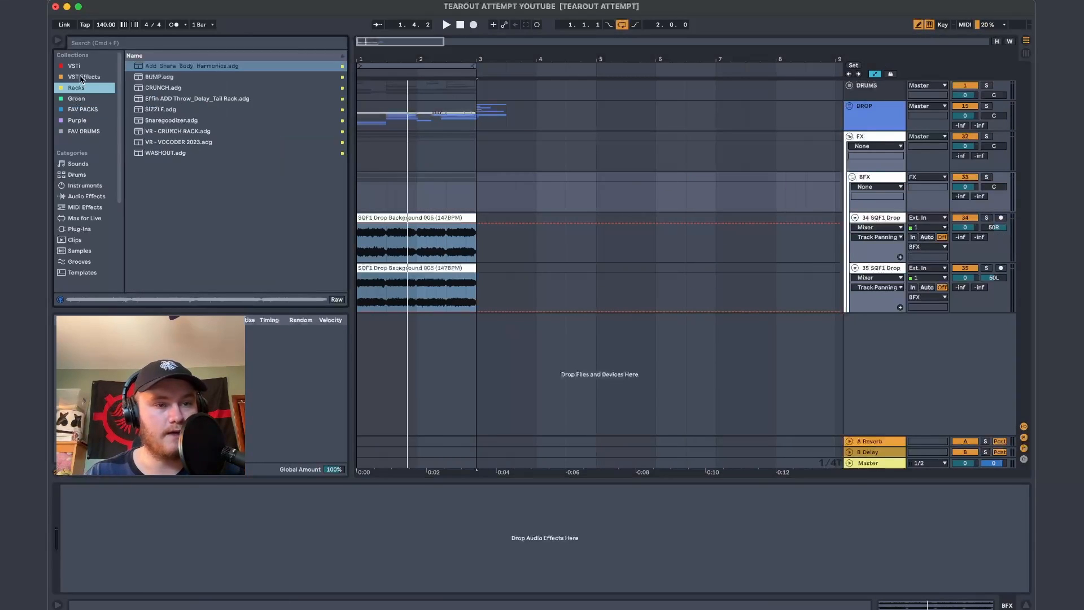
pyautogui.doubleClick(162, 229)
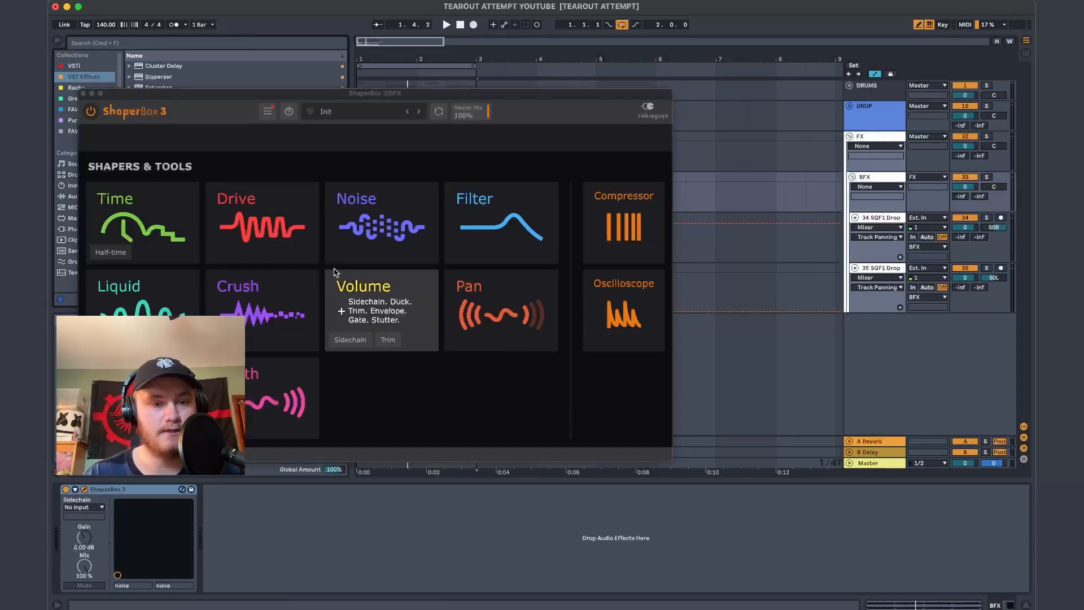
pyautogui.click(382, 311)
# Group the two background tracks at -7.3 dB and shape their ShaperBox volume curve as a quick rise with a long fall
pyautogui.click(148, 405)
pyautogui.click(192, 489)
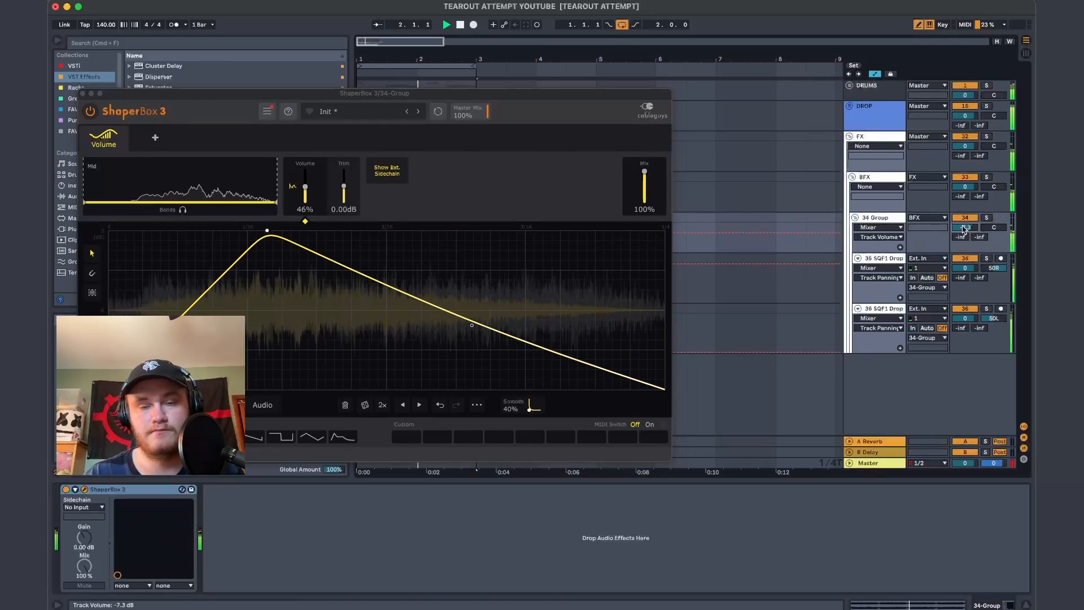
pyautogui.moveTo(473, 323); pyautogui.dragTo(490, 308)
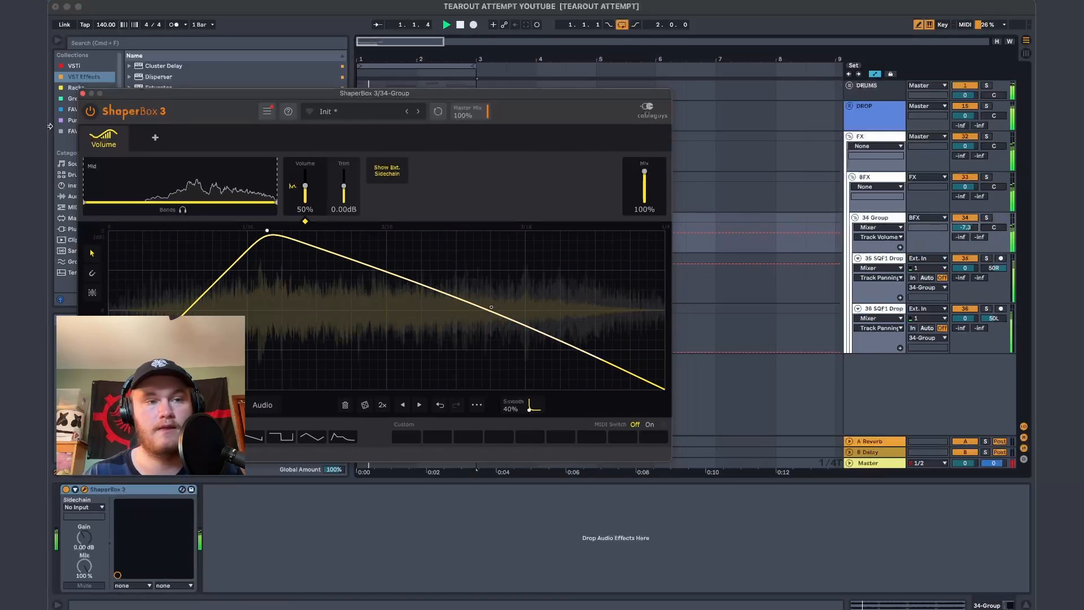
pyautogui.click(82, 94)
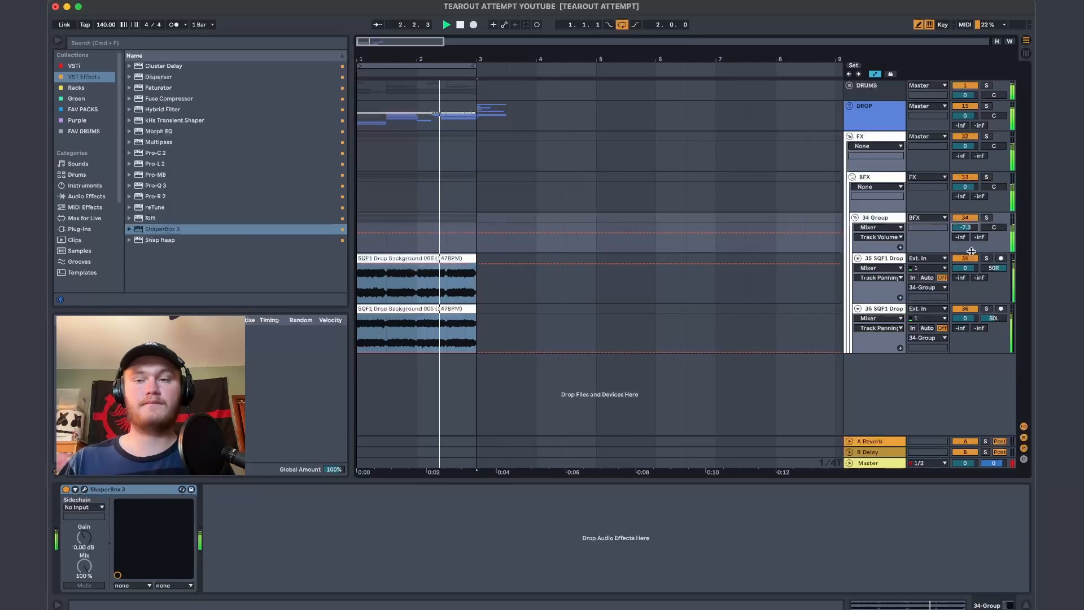
# Clear the FX clips from beat 1.1 to 1.3, collapse the FX and DRUMS groups and play back the drop
pyautogui.rightClick(999, 269)
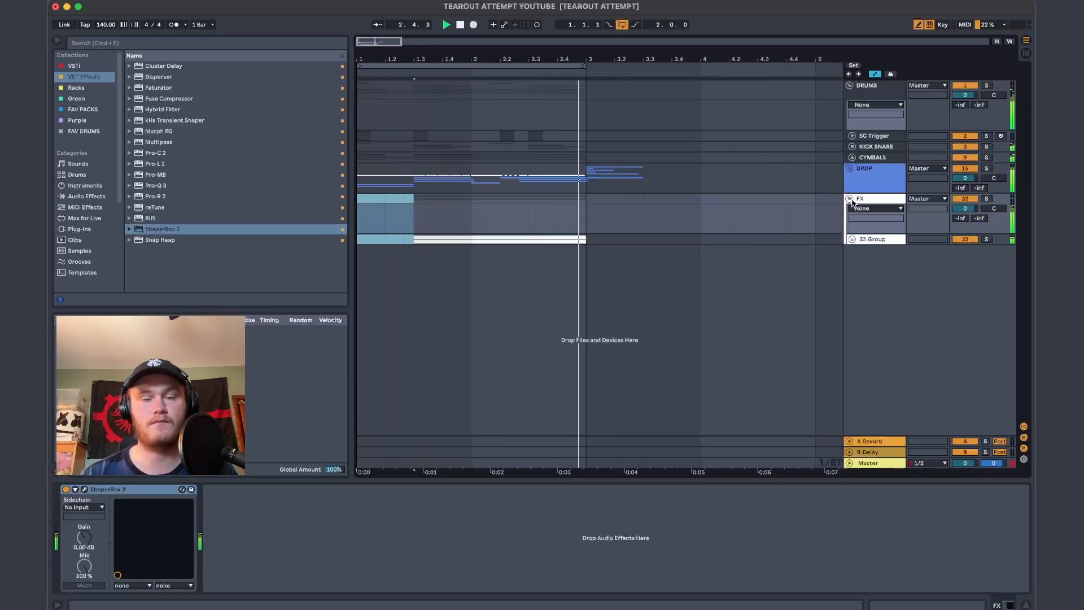
pyautogui.click(850, 85)
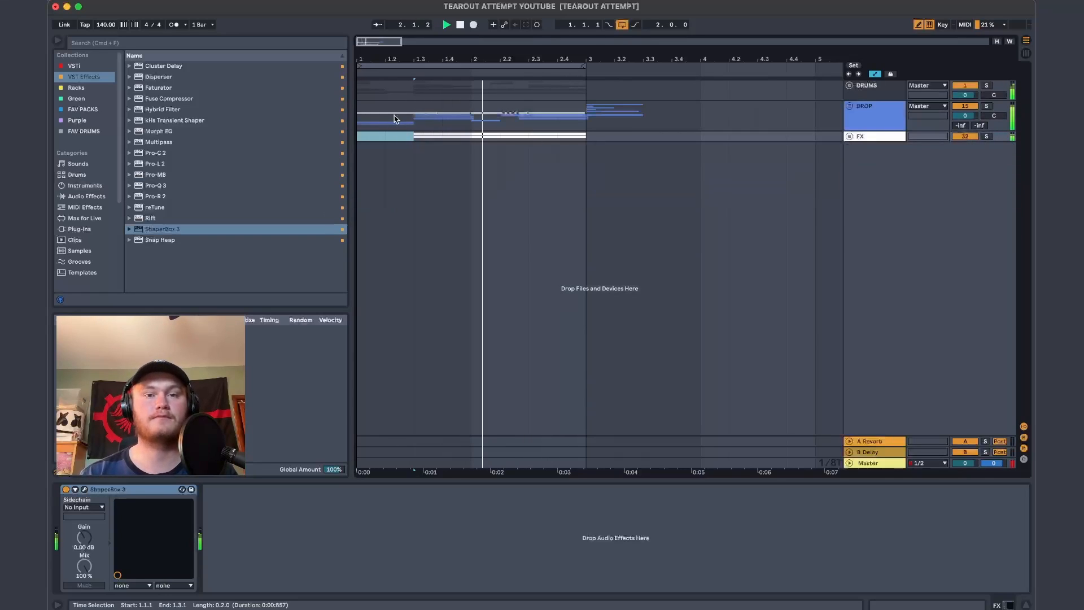
pyautogui.scroll(4, 358, 112)
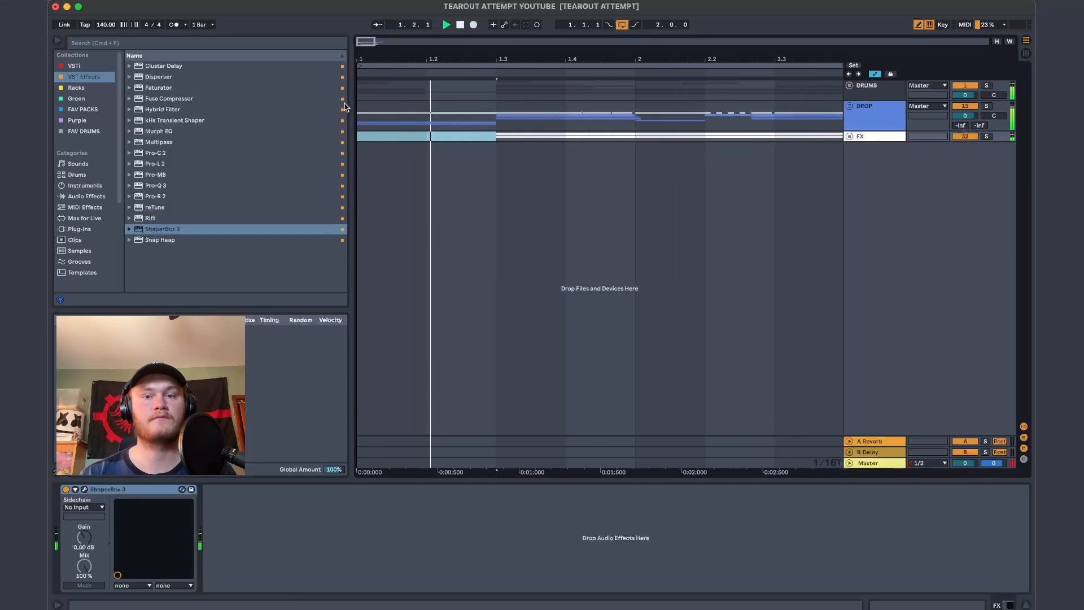
pyautogui.scroll(-4, 420, 99)
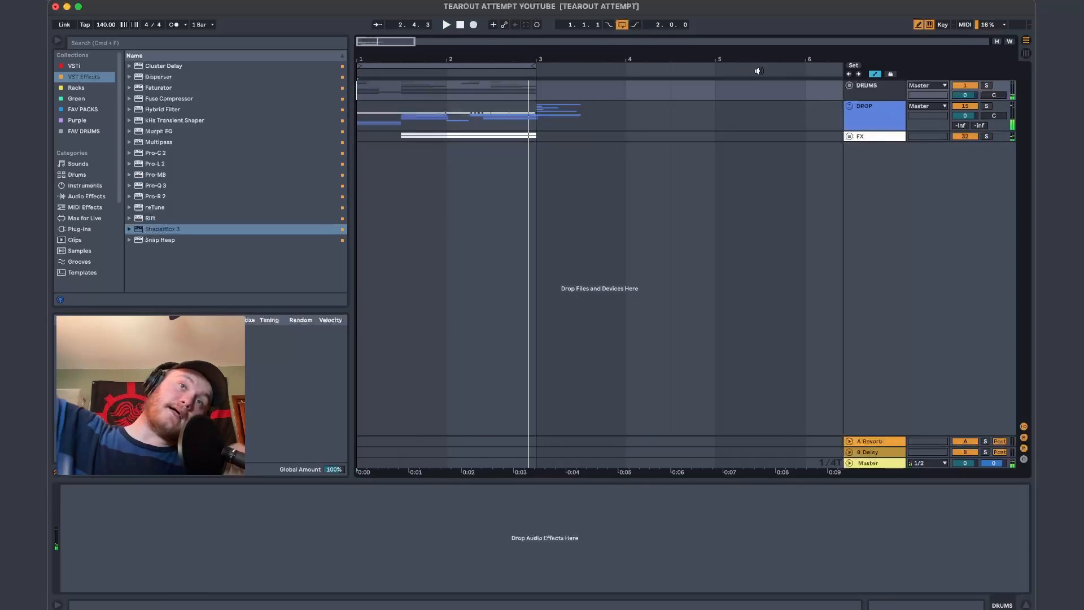